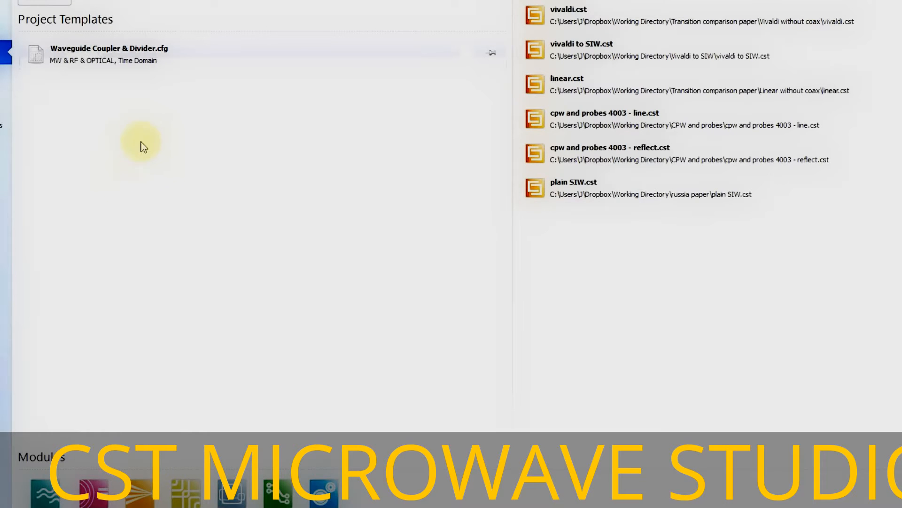
Start a new MW & RF & Optical template for Circuit & Components, using the Waveguide Couplers & Dividers workflow and the Time Domain solver
left_click(132, 49)
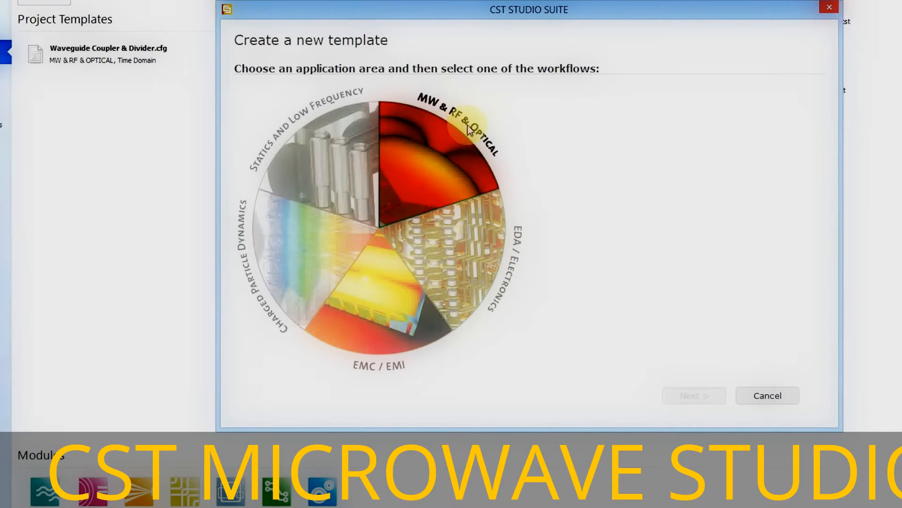
left_click(429, 165)
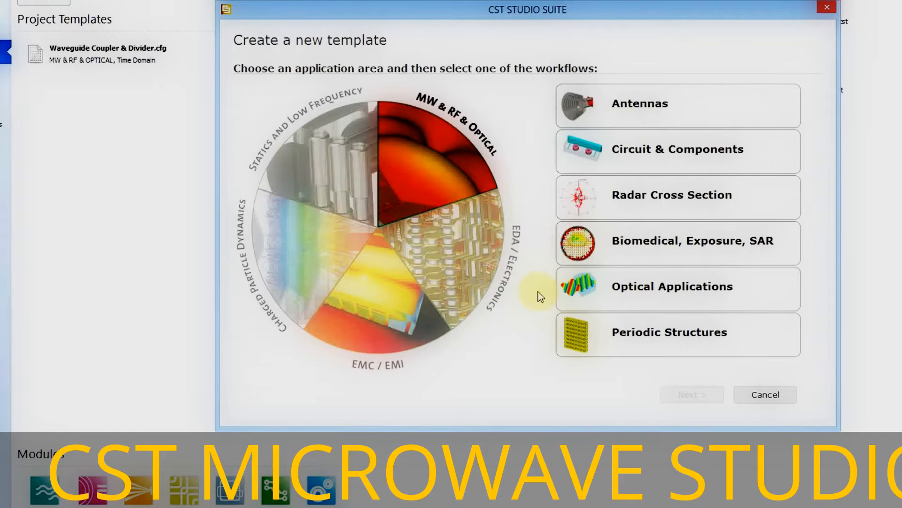
left_click(649, 153)
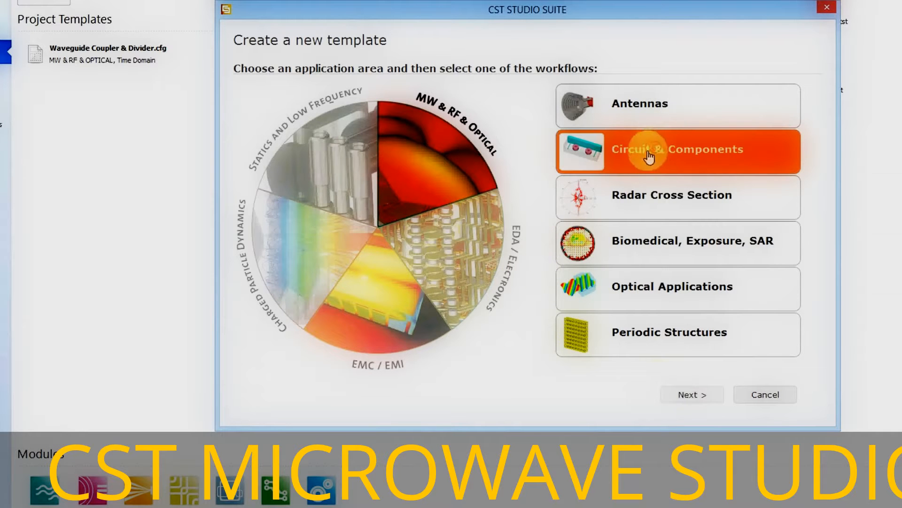
left_click(682, 397)
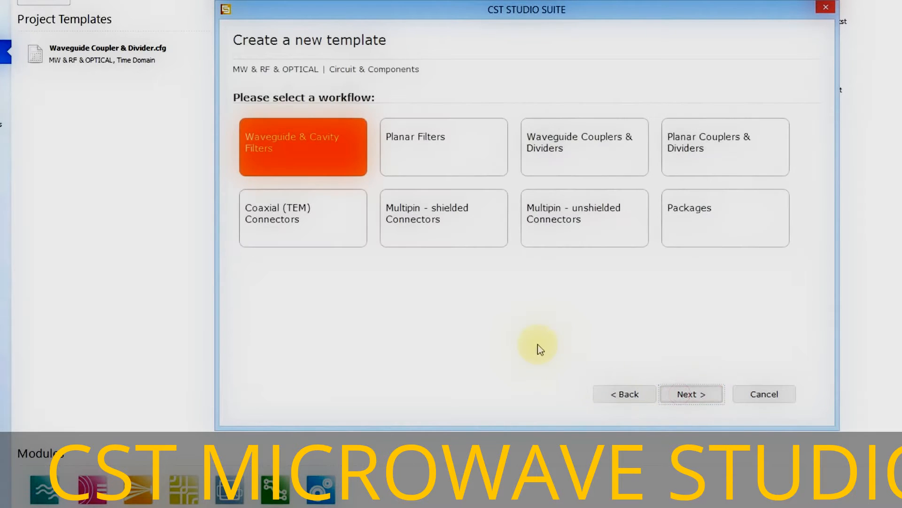
left_click(585, 144)
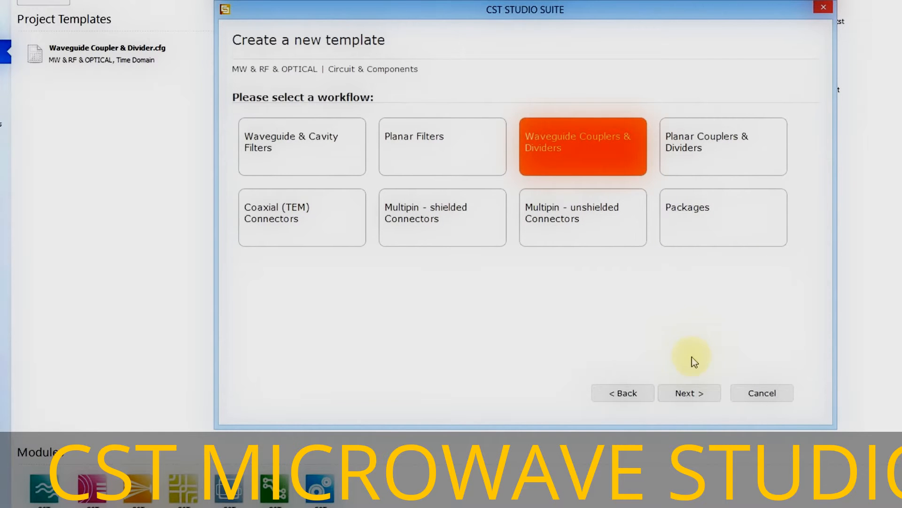
left_click(690, 394)
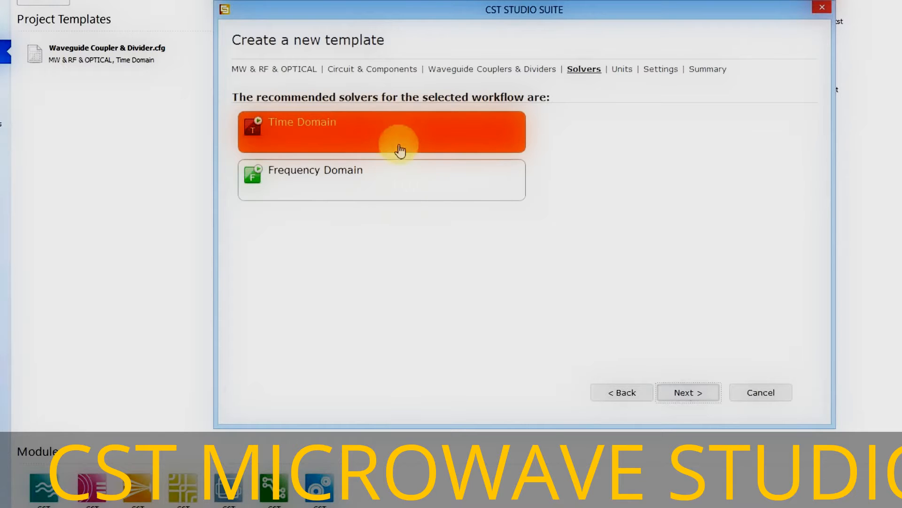
left_click(689, 393)
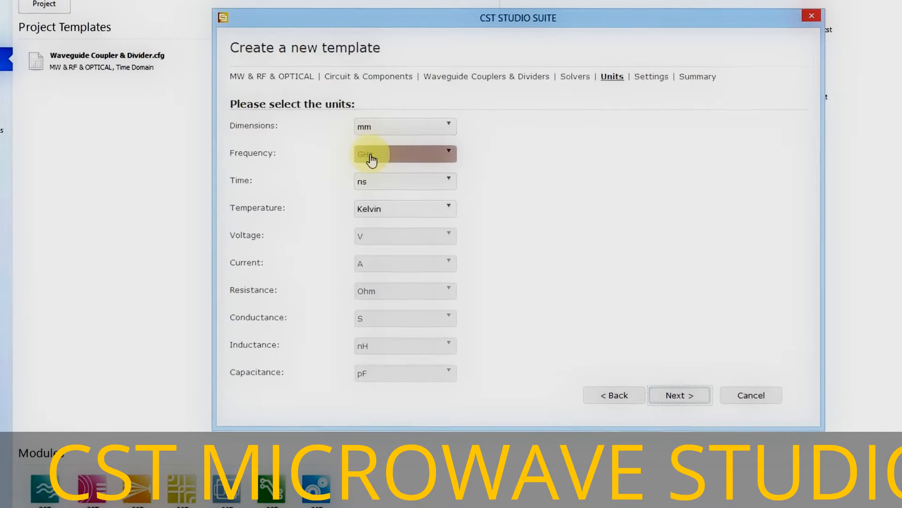
Check the substrate notes and accept the template units as mm, GHz, ns and Kelvin
key("alt+Tab")
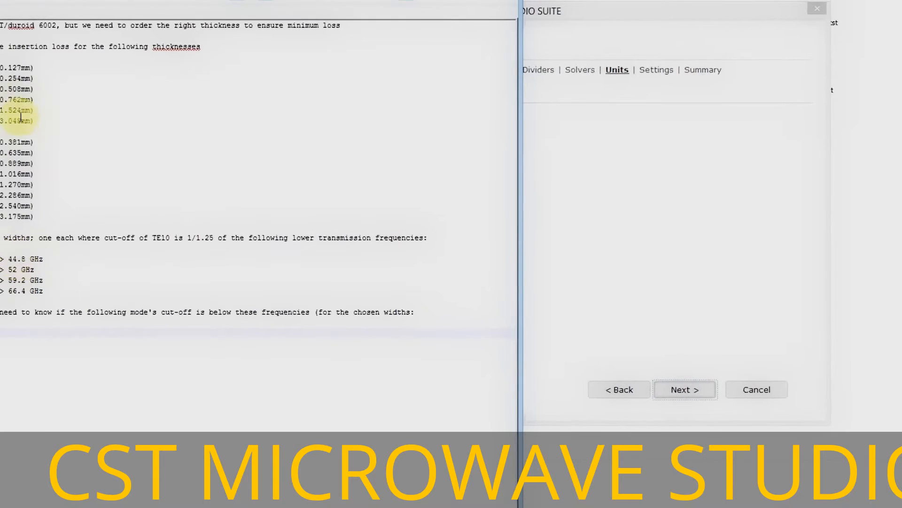
left_click(563, 38)
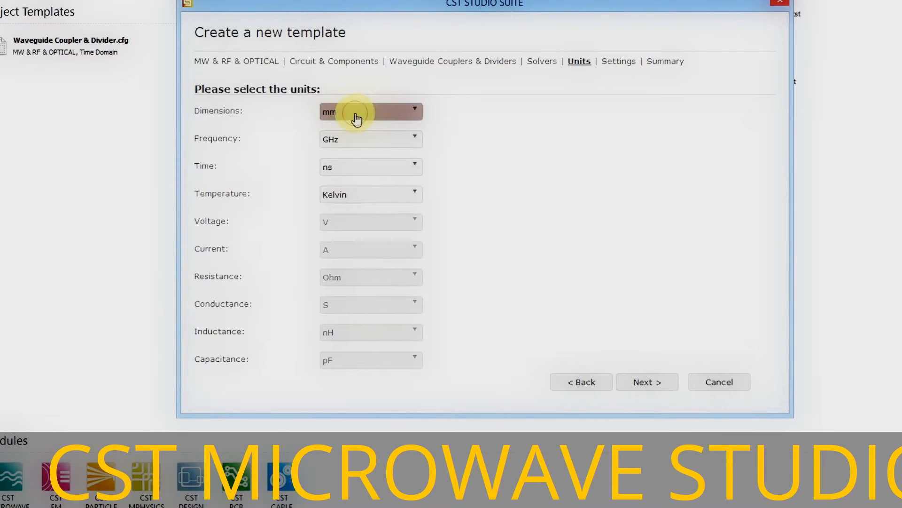
left_click(356, 115)
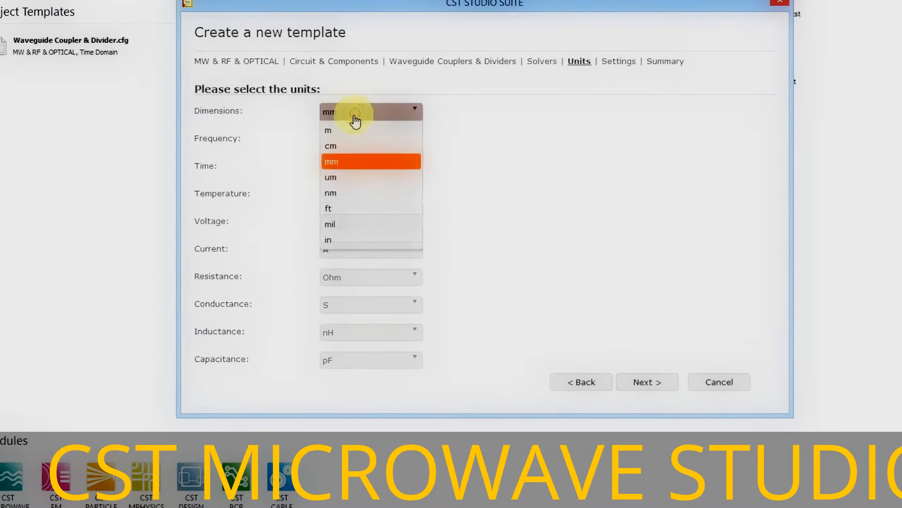
left_click(471, 142)
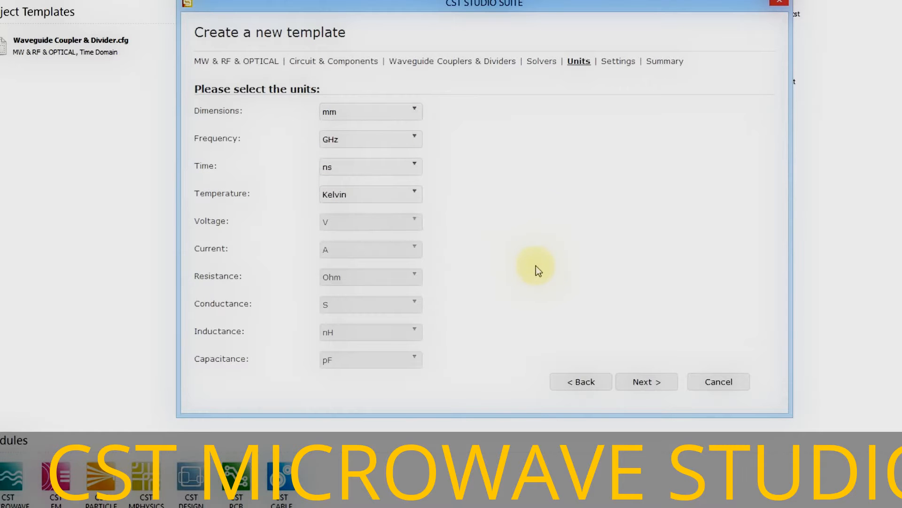
left_click(640, 388)
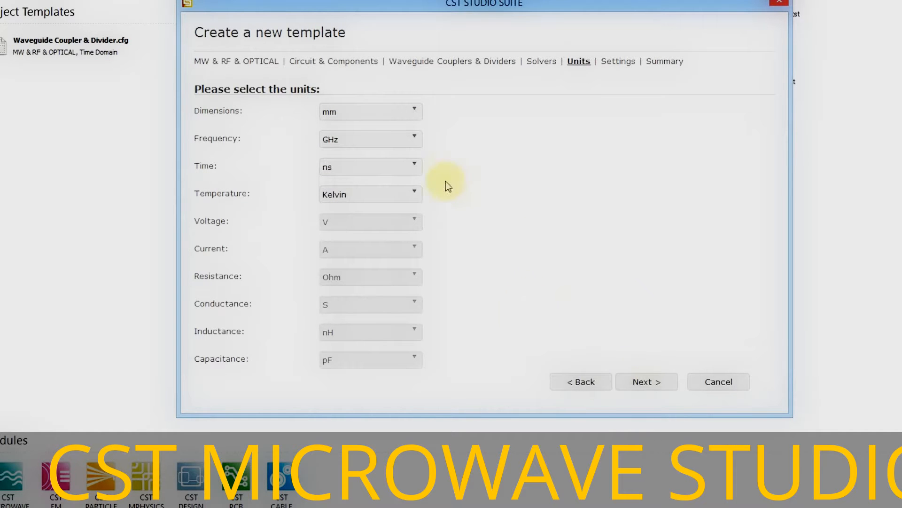
left_click(358, 111)
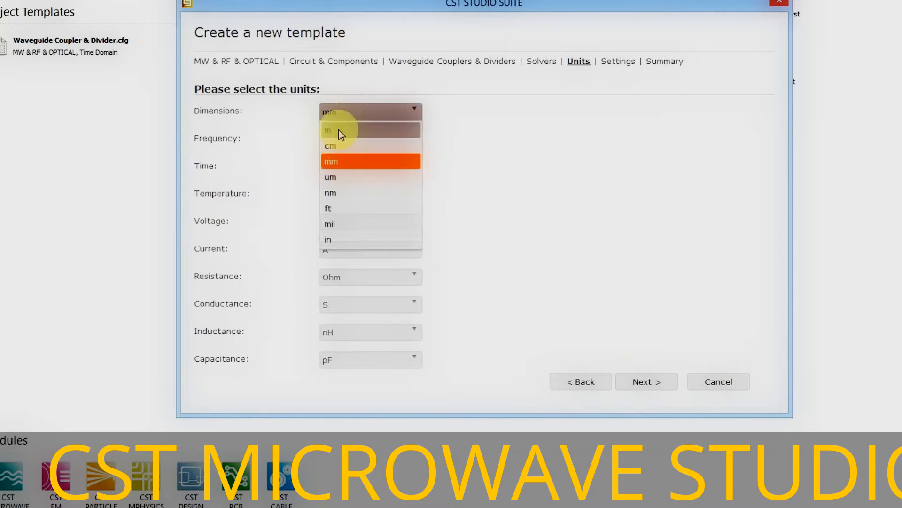
left_click(508, 139)
left_click(645, 388)
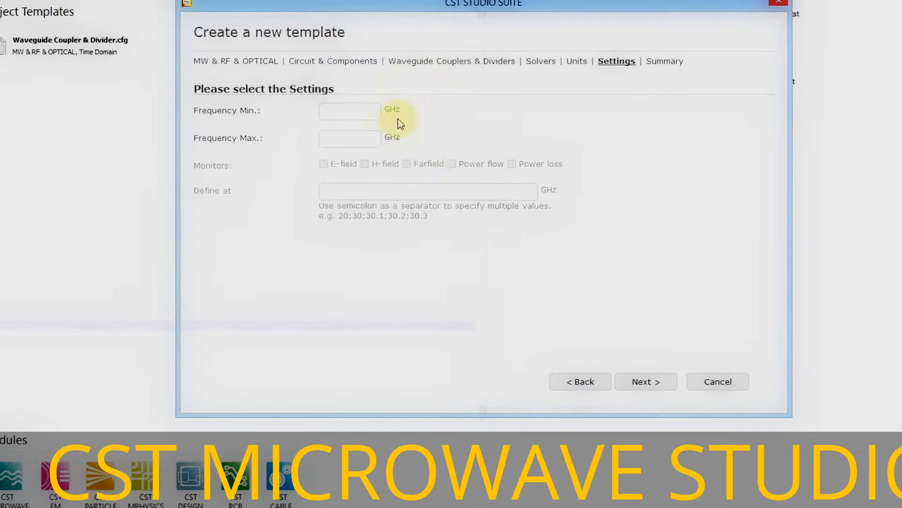
Set the template's frequency range from 56 to 83 GHz without monitors and finish creating the template
left_click(372, 116)
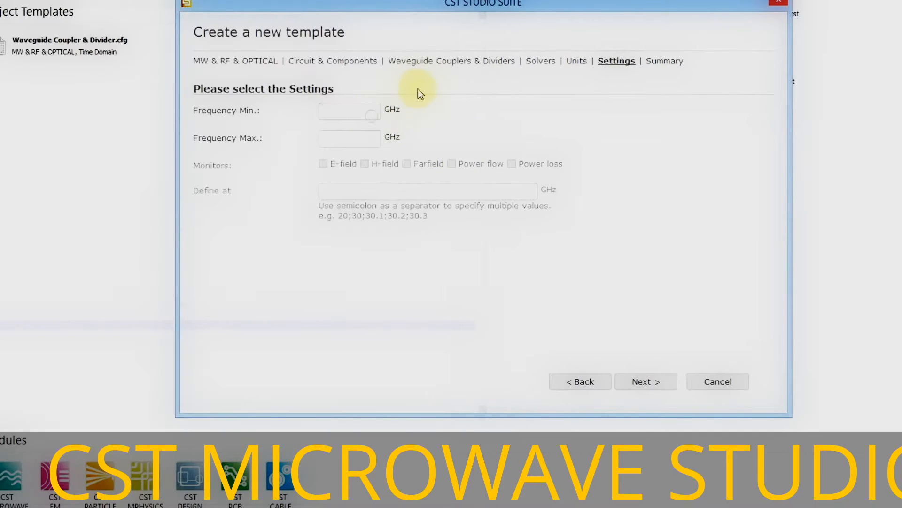
type("56")
left_click(351, 139)
type("83")
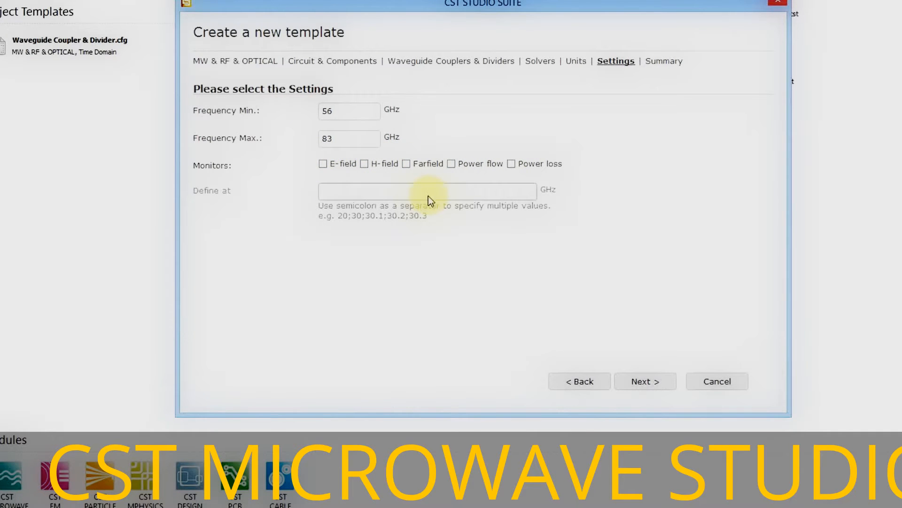
left_click(639, 385)
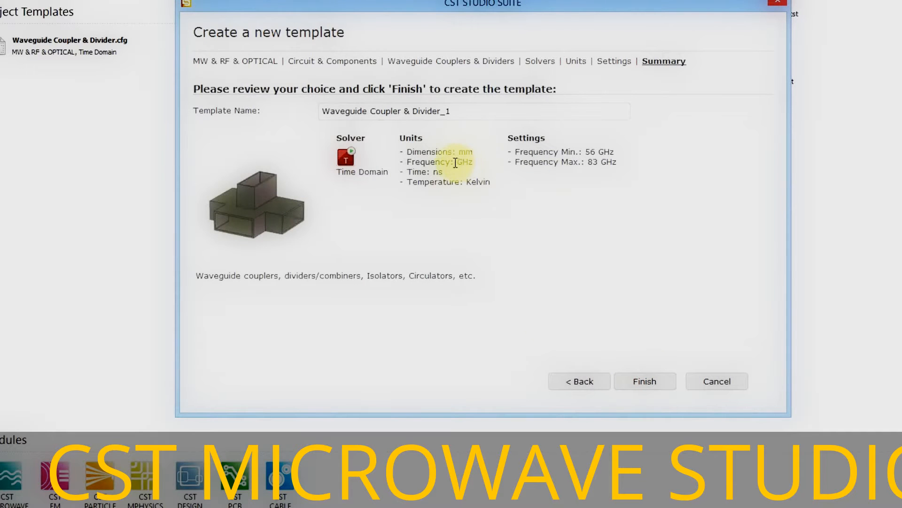
left_click_drag(450, 111, 441, 111)
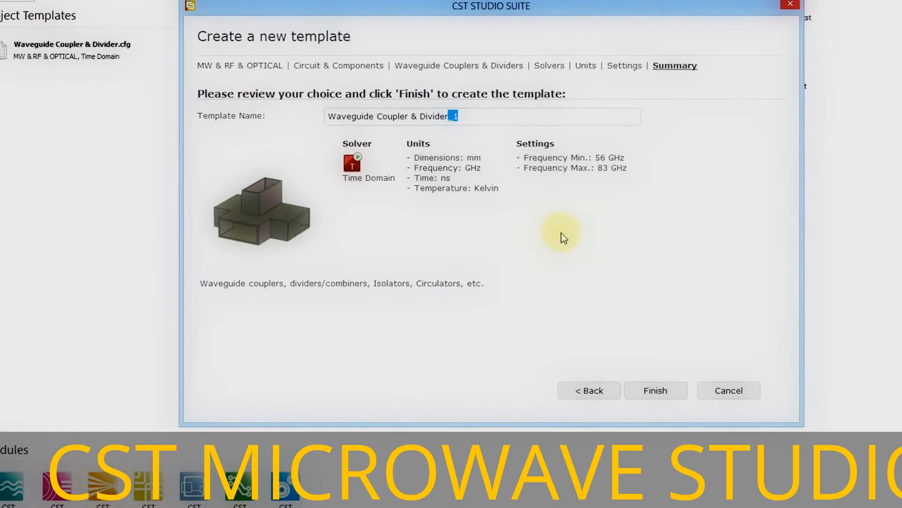
left_click(664, 398)
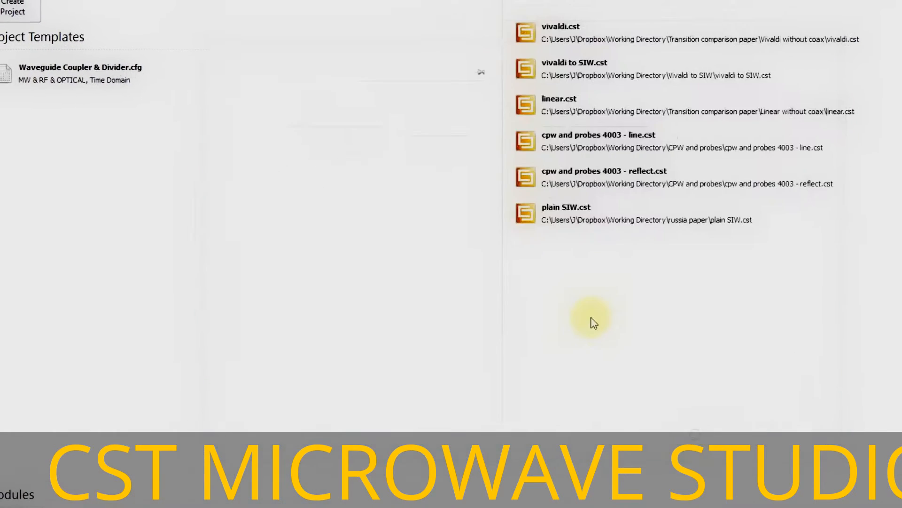
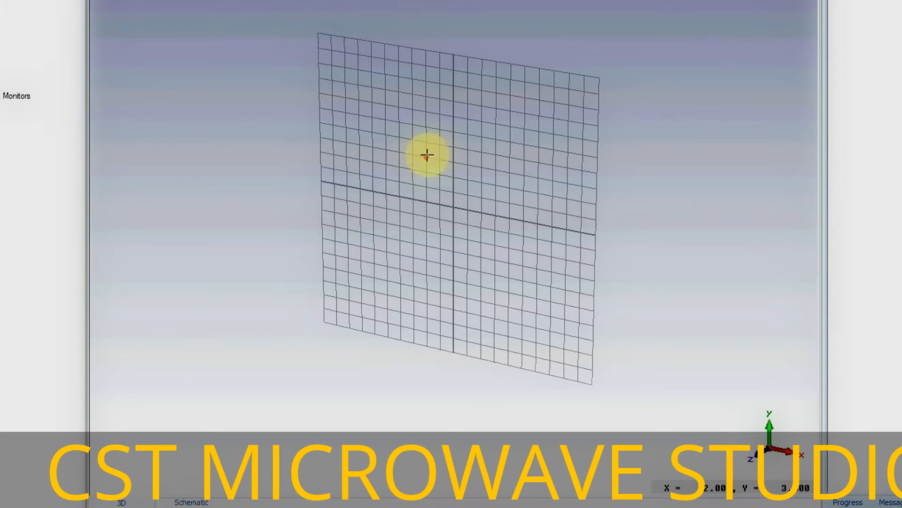
Create a brick by entering its values numerically and name it rf_substrate
key("Escape")
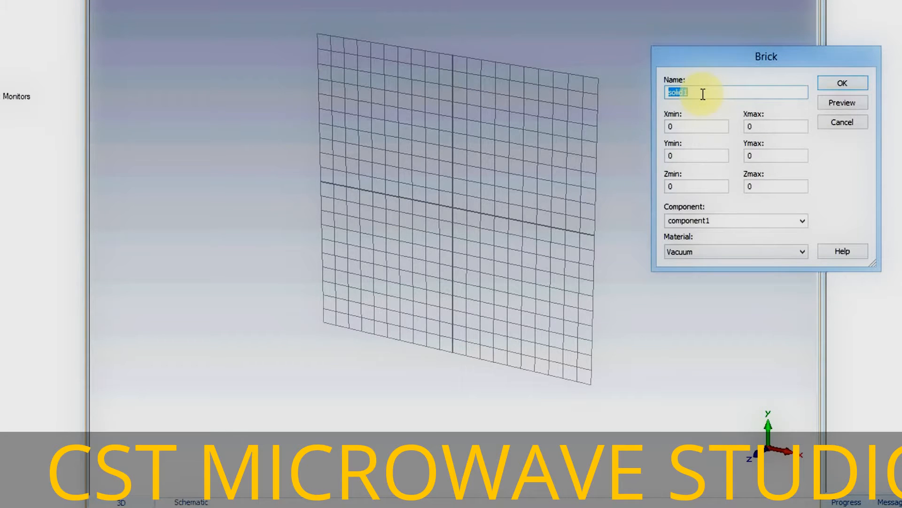
type("rf_subs")
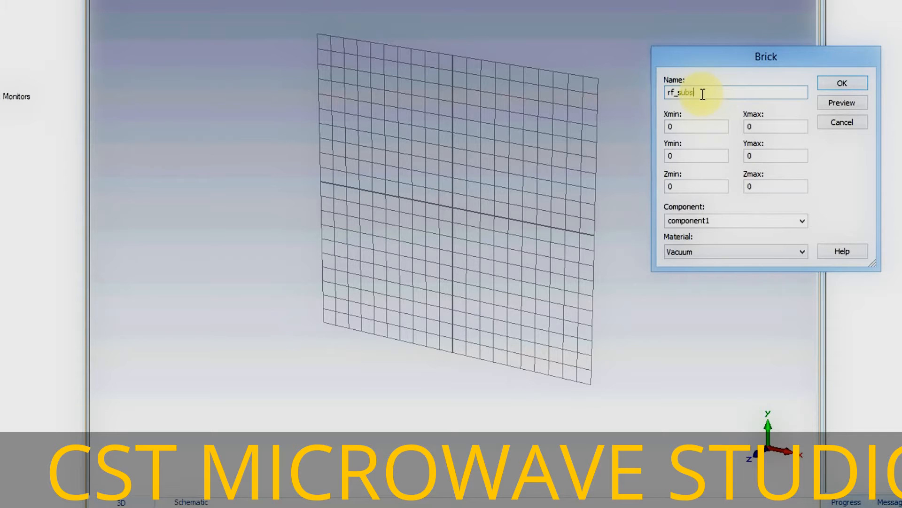
type("trate")
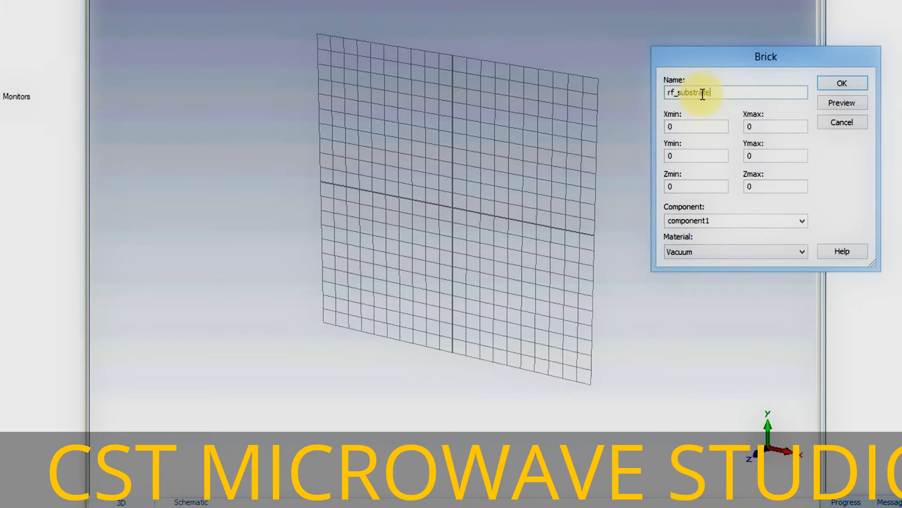
Set the brick's X range from -substrate_width/2 to substrate_width/2
left_click(690, 128)
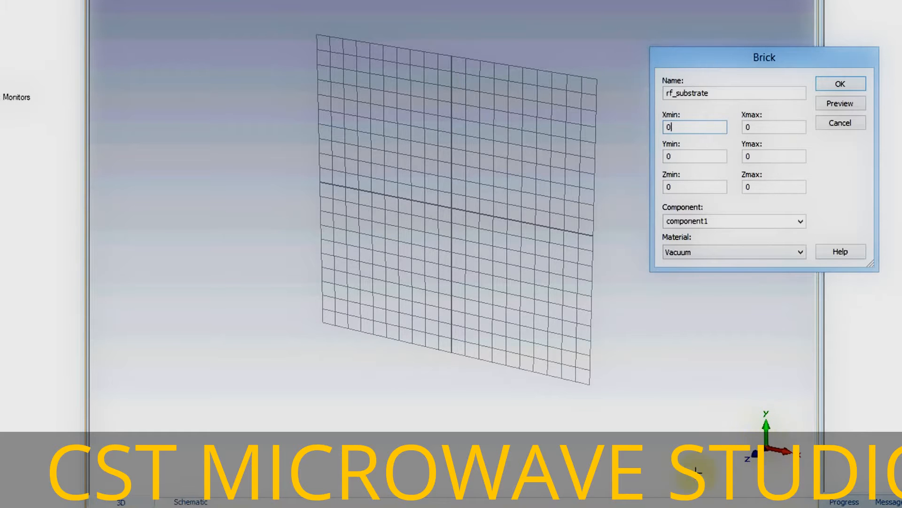
left_click_drag(682, 128, 618, 130)
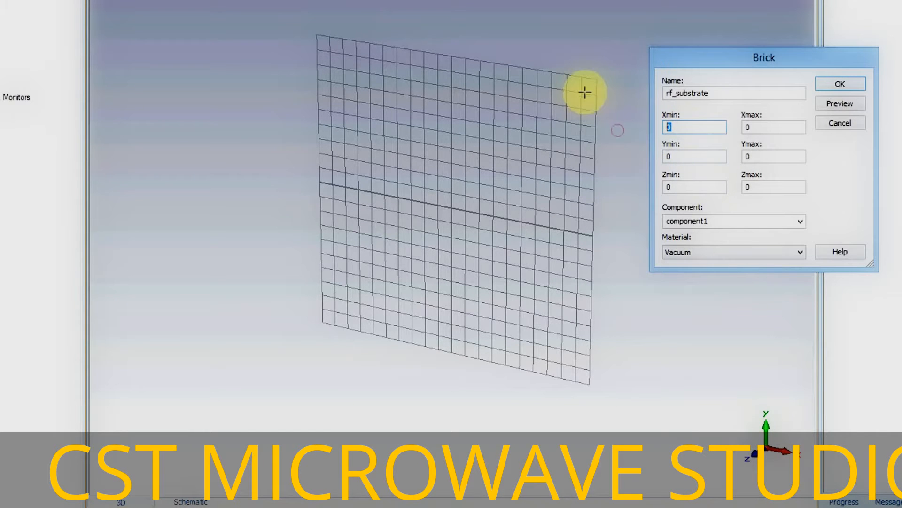
type("-")
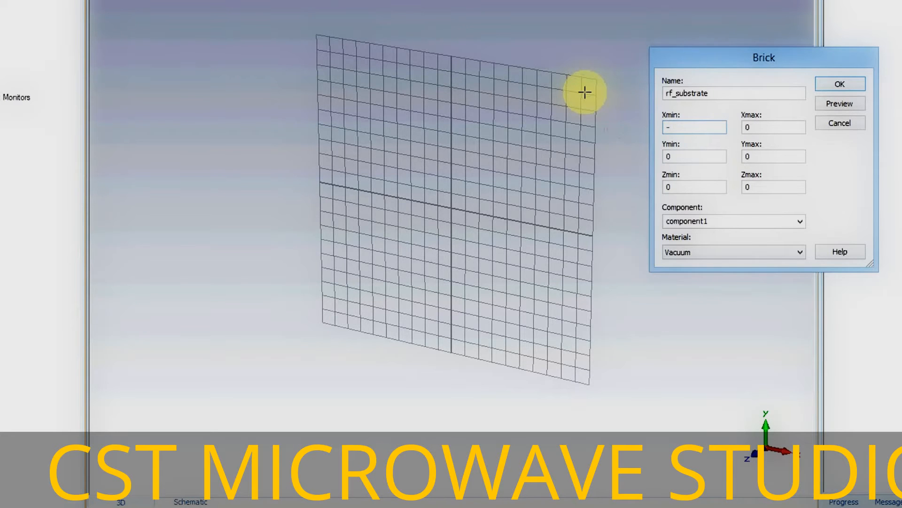
type("sub")
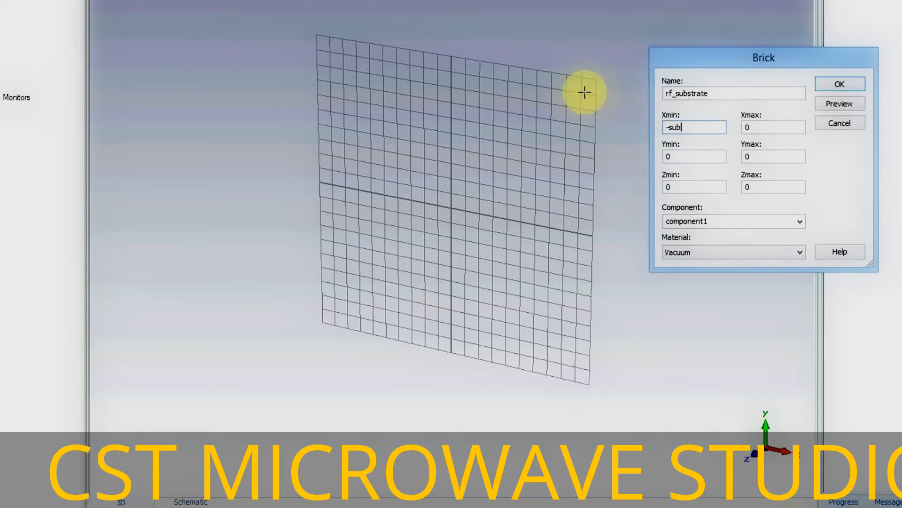
type("strate_widht")
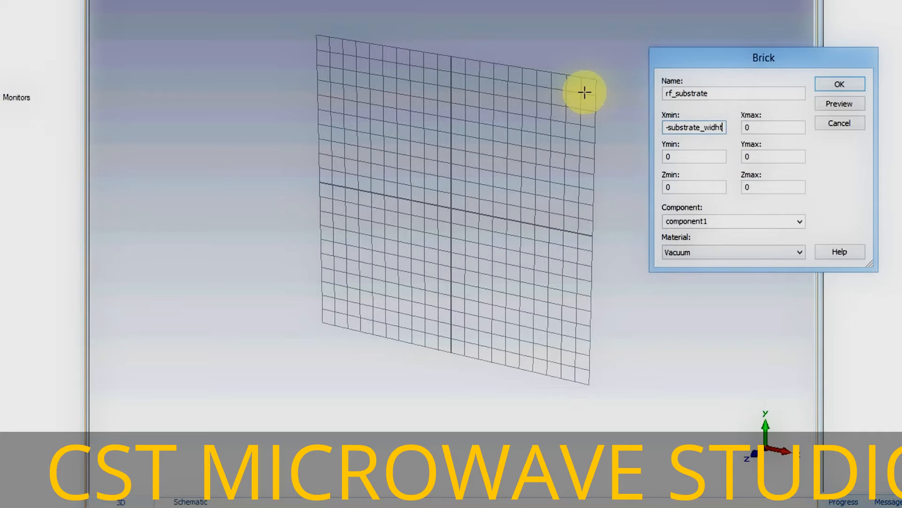
key("BackSpace")
key("BackSpace")
type("th/2")
key("Tab")
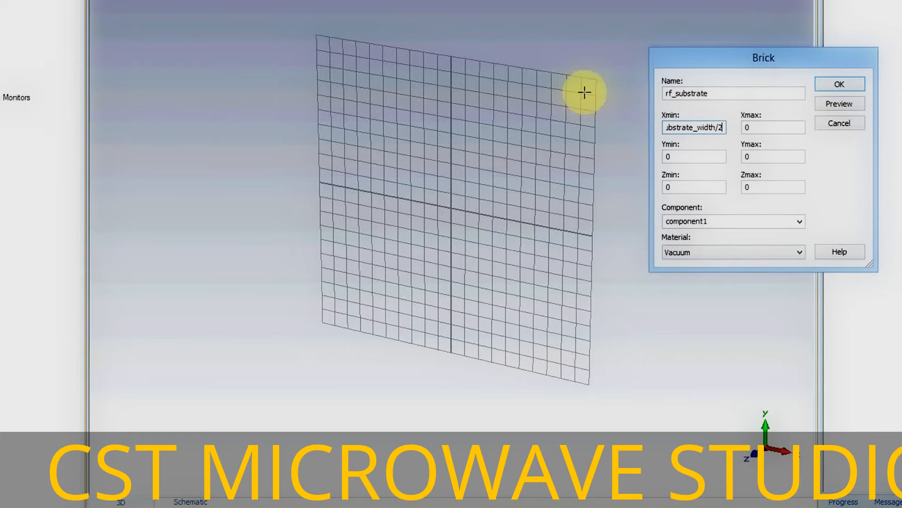
type("substrate_width/2")
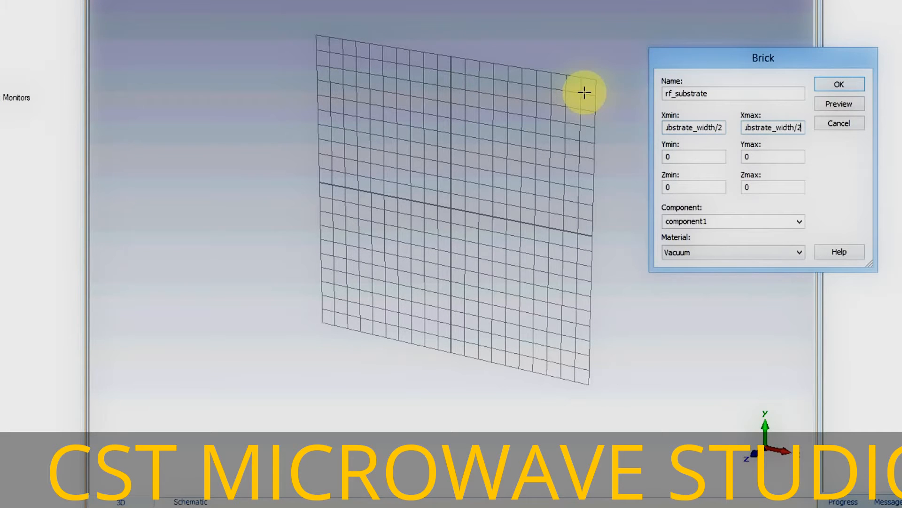
Set the brick's Y range from -substrate_length/2 to substrate_length/2
key("Tab")
type("sub")
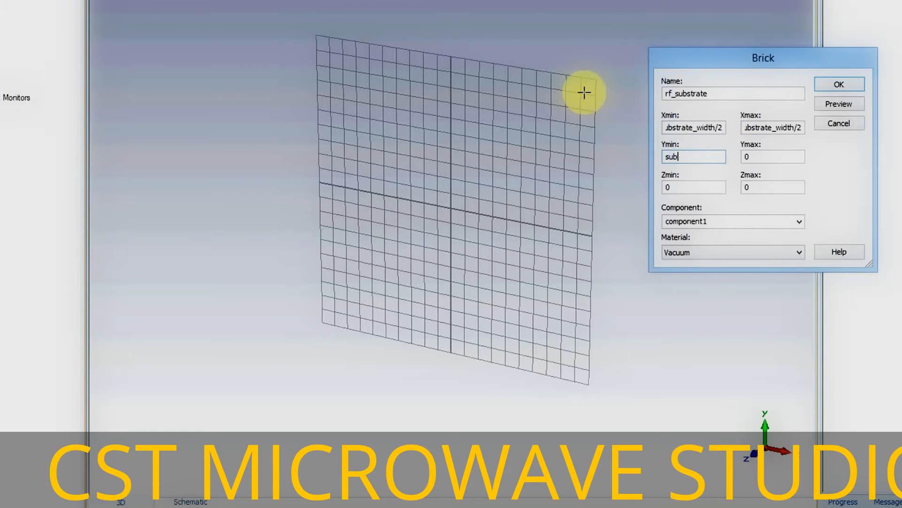
type("strate_length/2")
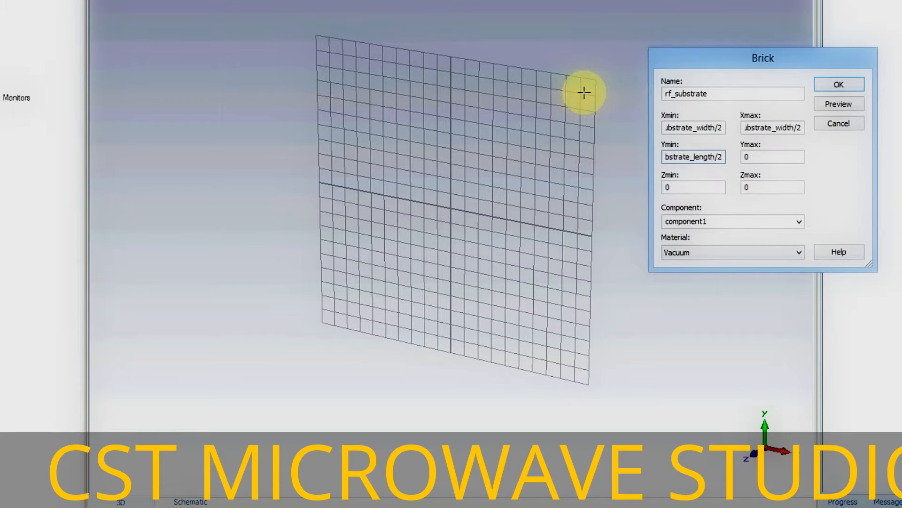
key("Home")
type("-")
key("Tab")
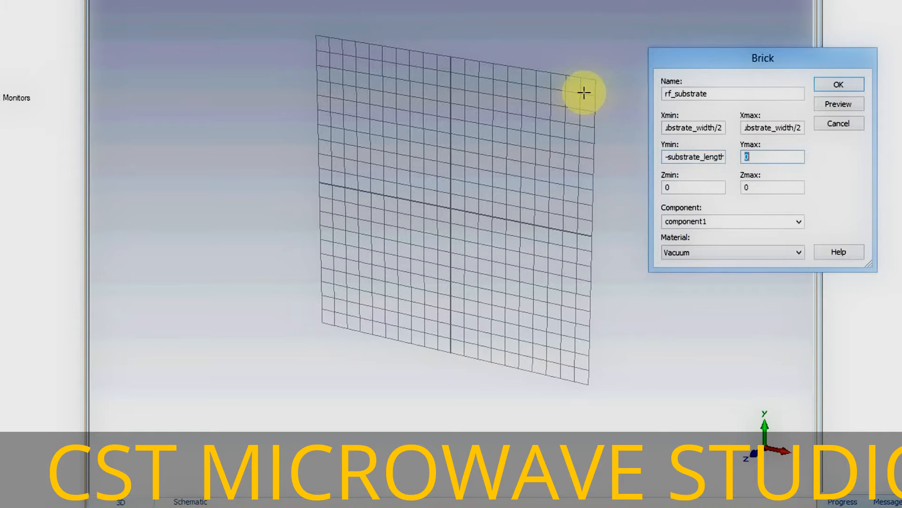
type("substrate_length/2")
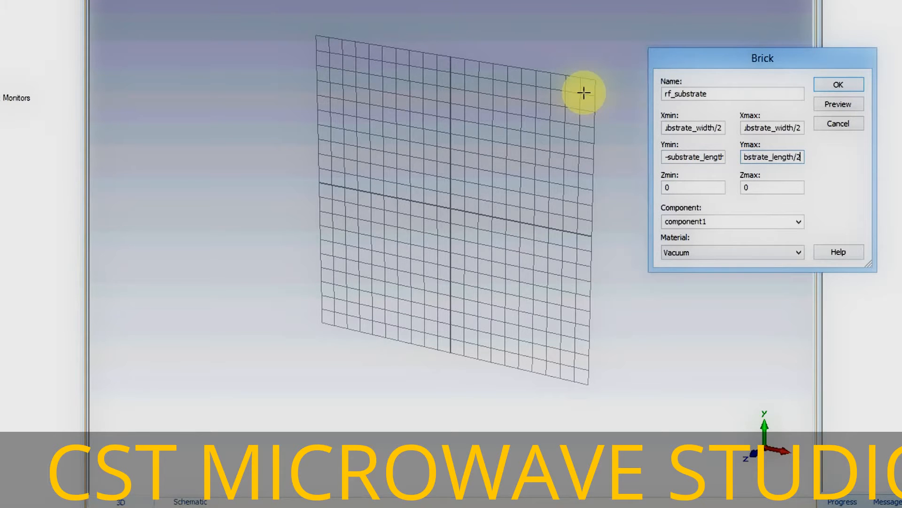
Set the brick's Z range from -substrate_height/2 to substrate_height/2
key("Tab")
type("s")
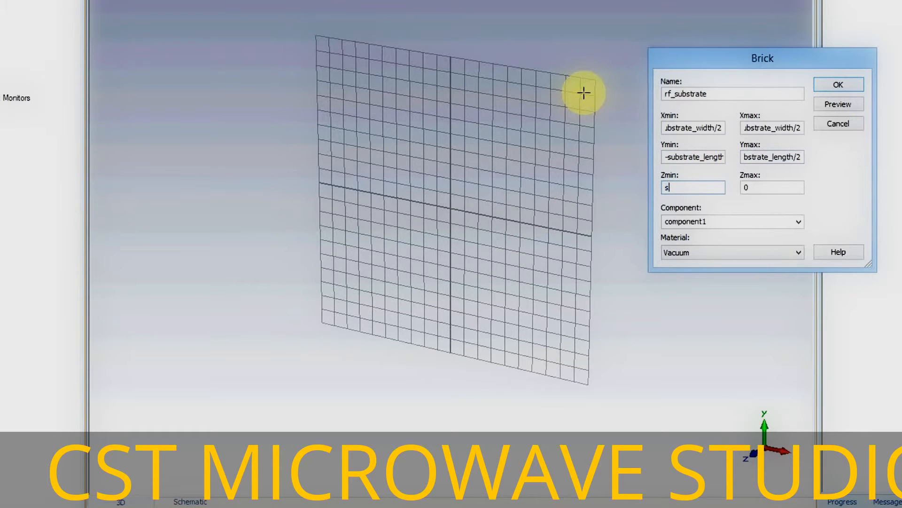
type("ubstrate_height/2")
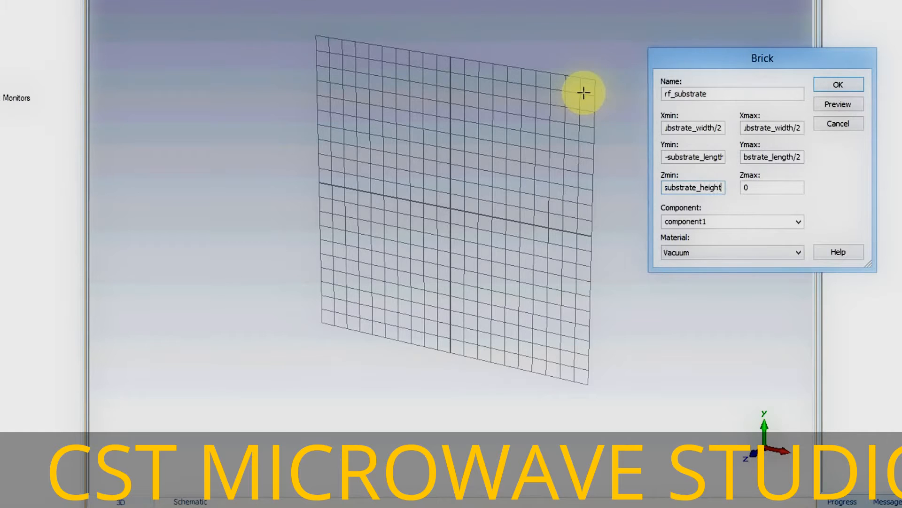
key("Home")
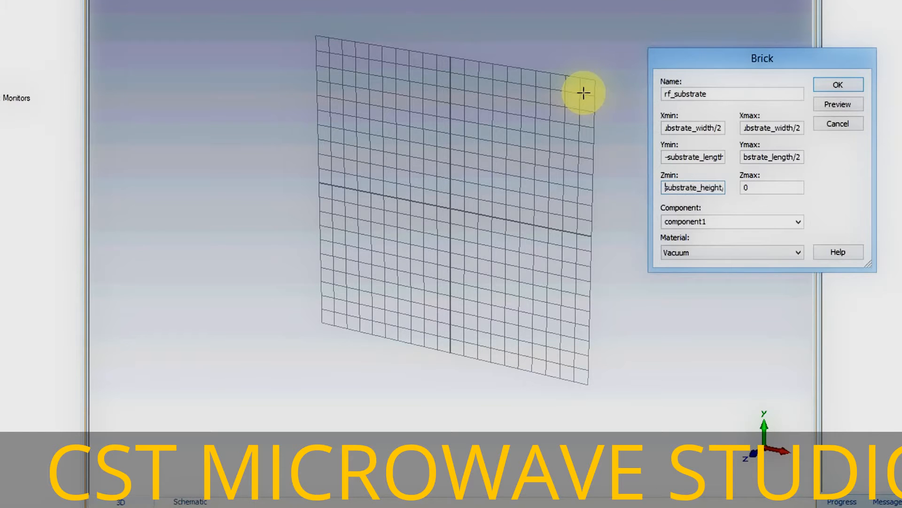
type("-")
key("Tab")
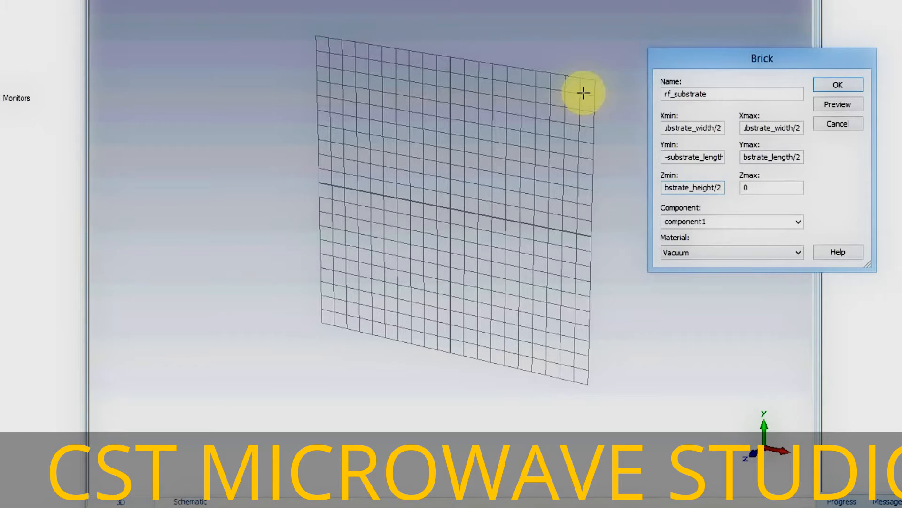
type("subst")
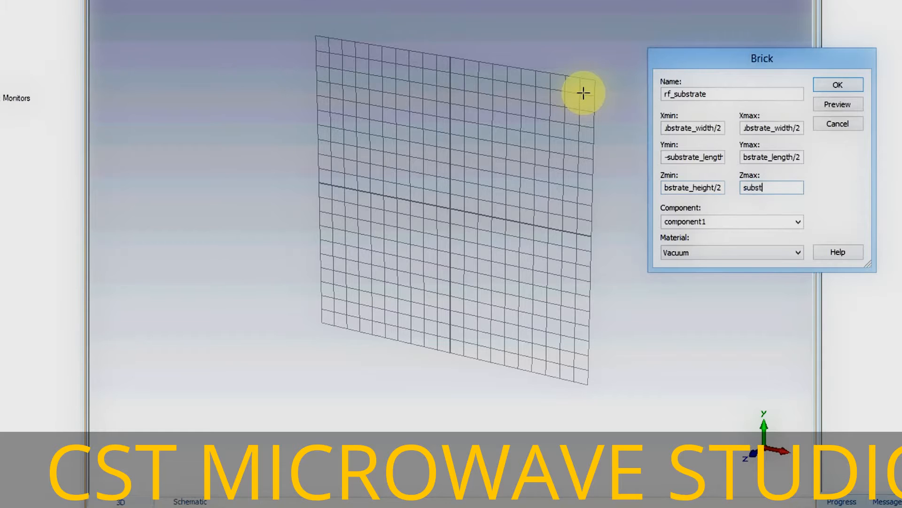
type("rate_height/2")
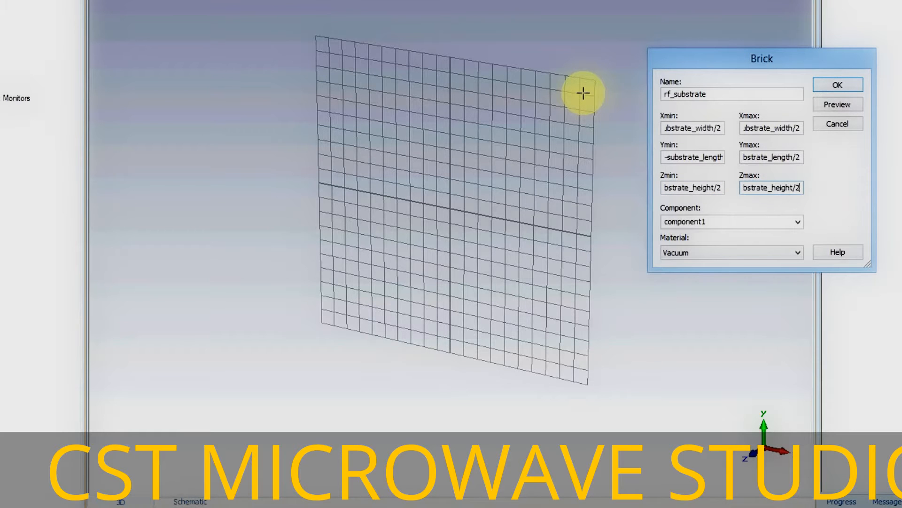
Review the brick's minimum expressions and change its Z range to -substrate_thickness/2 through substrate_thickness/2
double_click(679, 130)
left_click(670, 131)
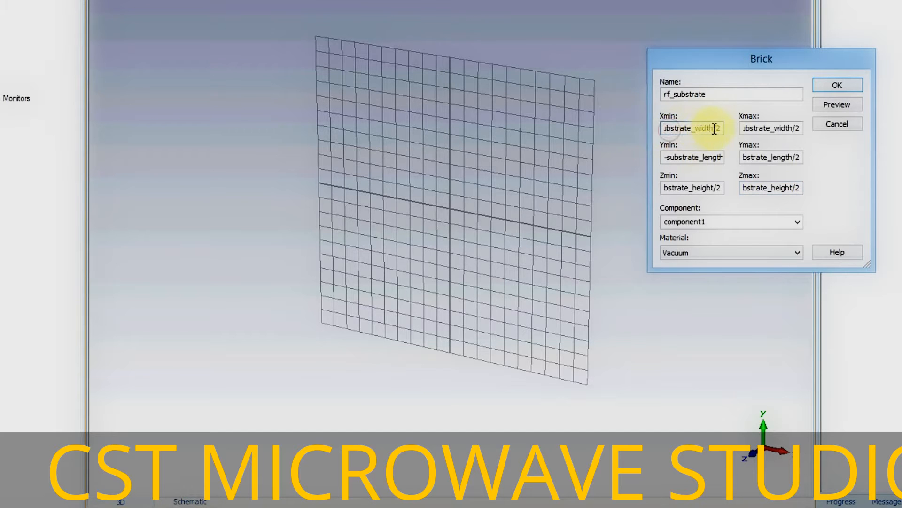
left_click_drag(714, 129, 662, 129)
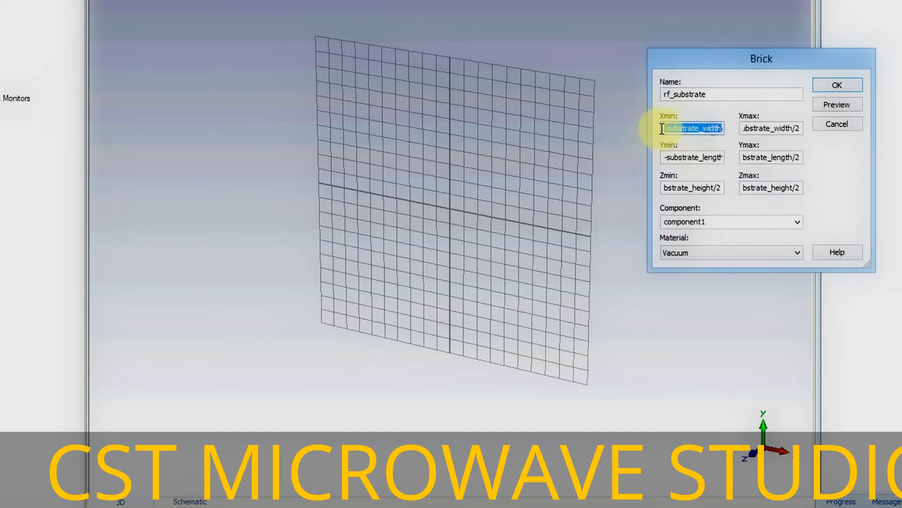
left_click(682, 157)
left_click(689, 188)
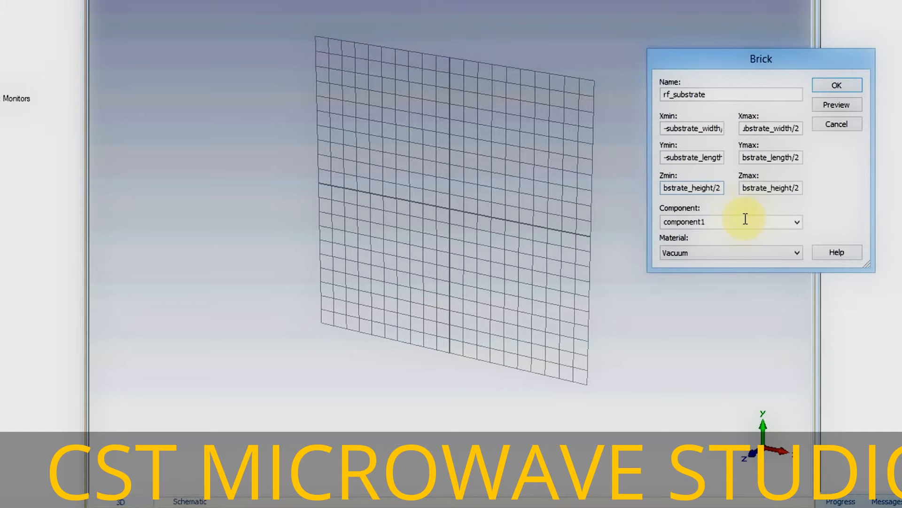
left_click_drag(692, 188, 715, 188)
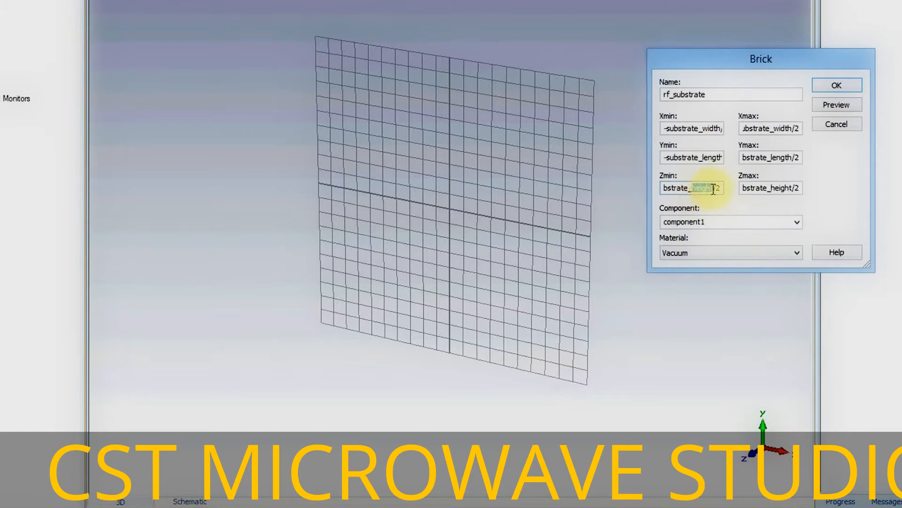
type("thickness")
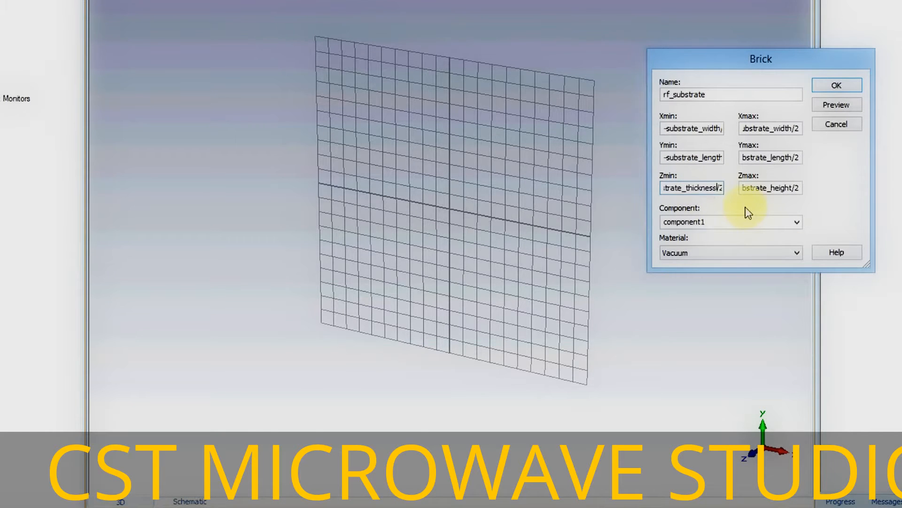
left_click_drag(768, 188, 792, 187)
type("thickn")
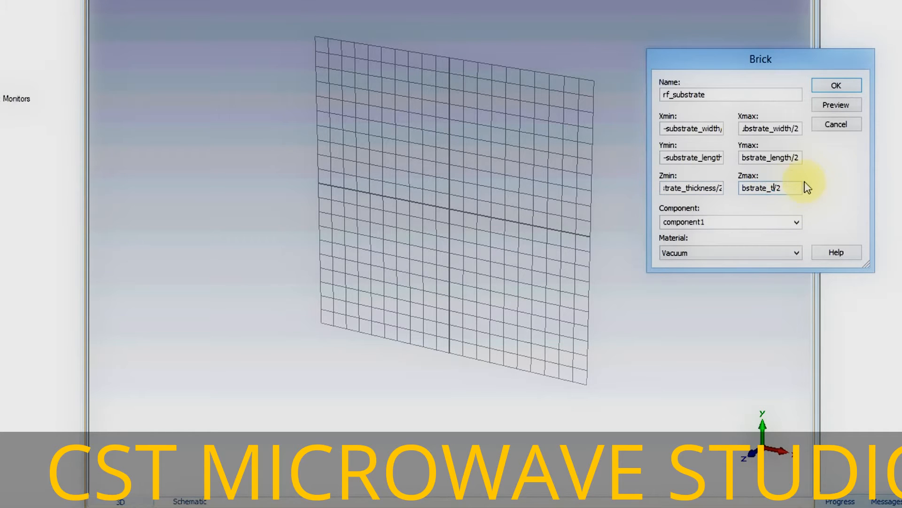
type("ess")
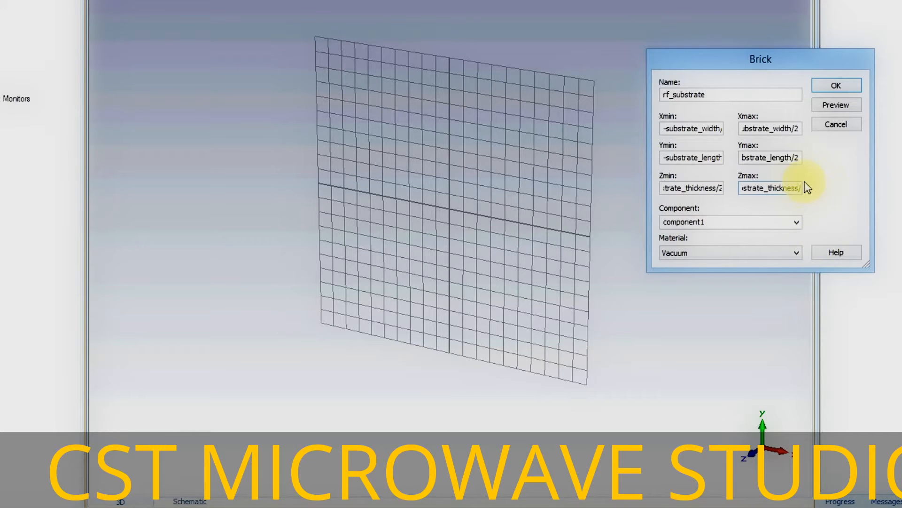
Assign the brick to a component named board and define the missing parameter substrate_width as 50
double_click(713, 223)
type("board")
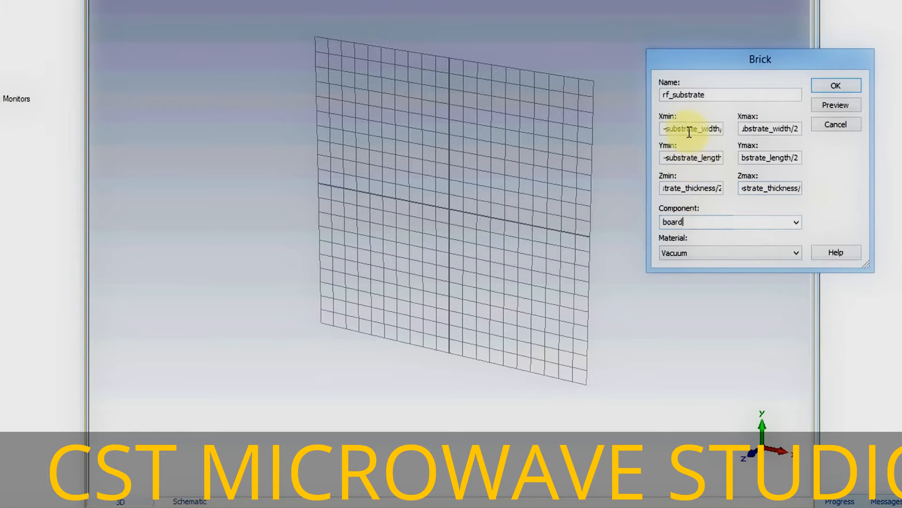
left_click(846, 106)
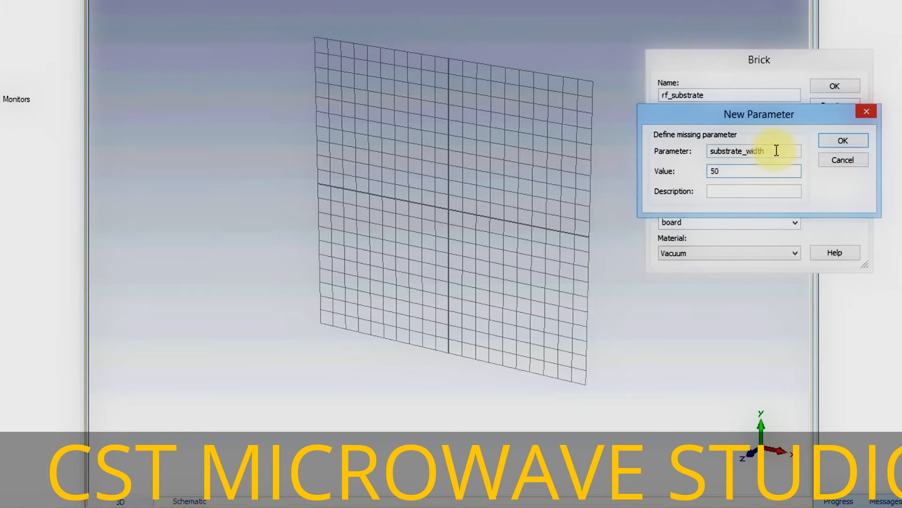
left_click(832, 142)
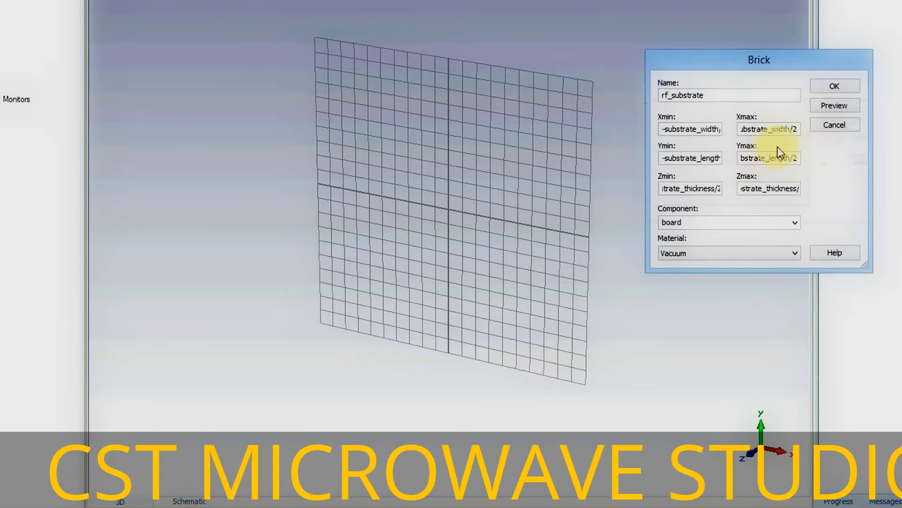
Preview the brick and define the missing parameters substrate_length as 70 and substrate_thickness as 1
left_click(823, 107)
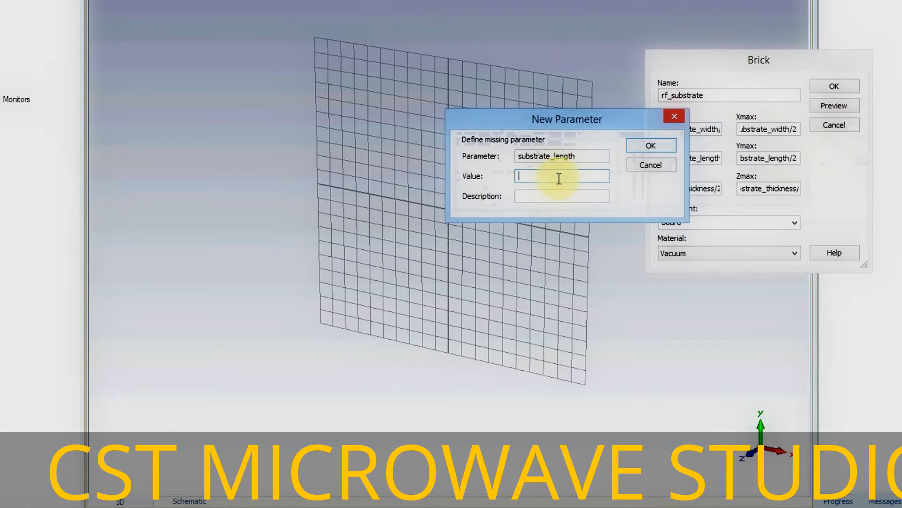
type("70")
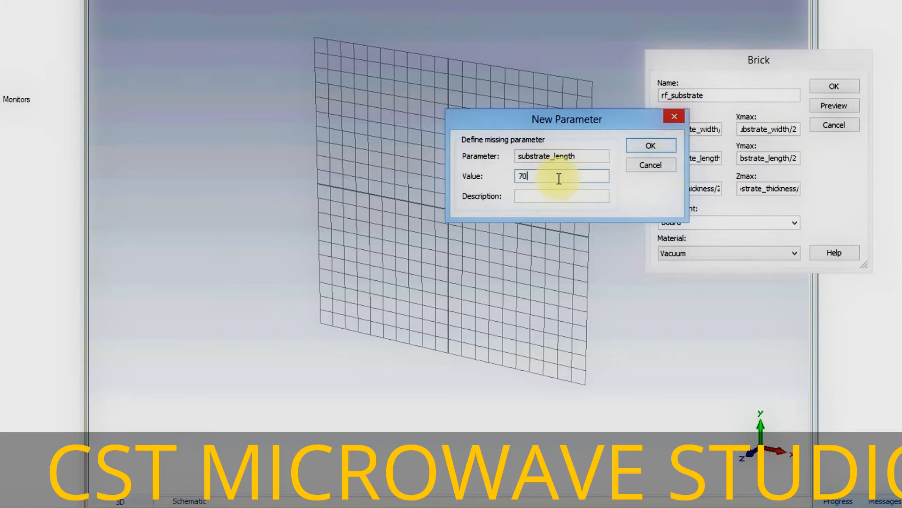
left_click(653, 147)
type("1")
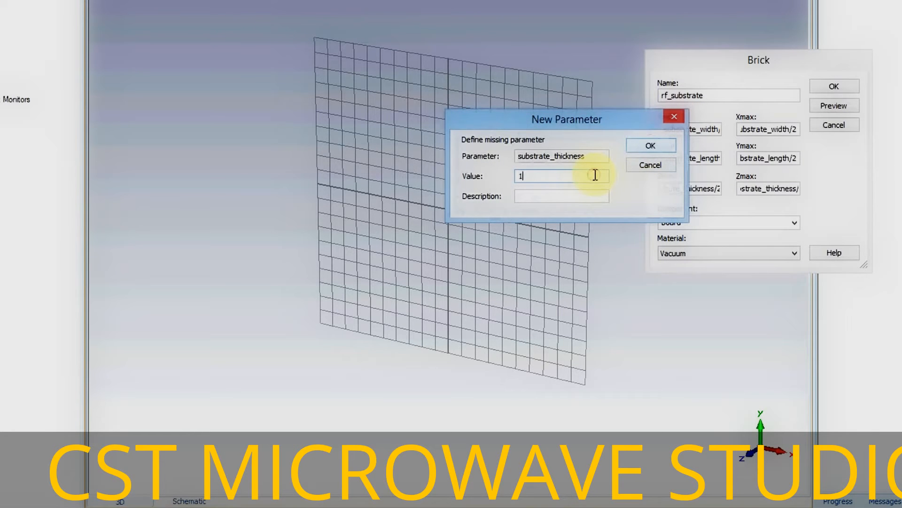
left_click(652, 150)
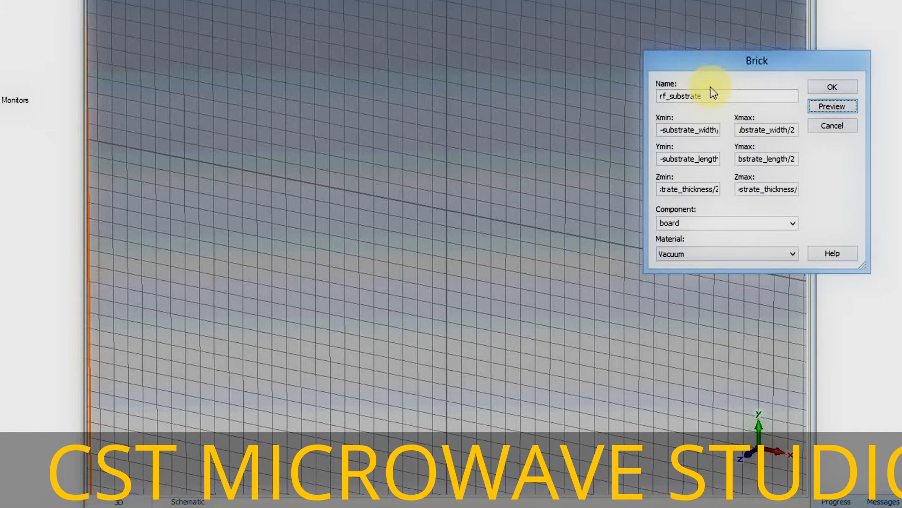
Preview the substrate brick and examine its whole outline from an oblique angle
left_click(832, 106)
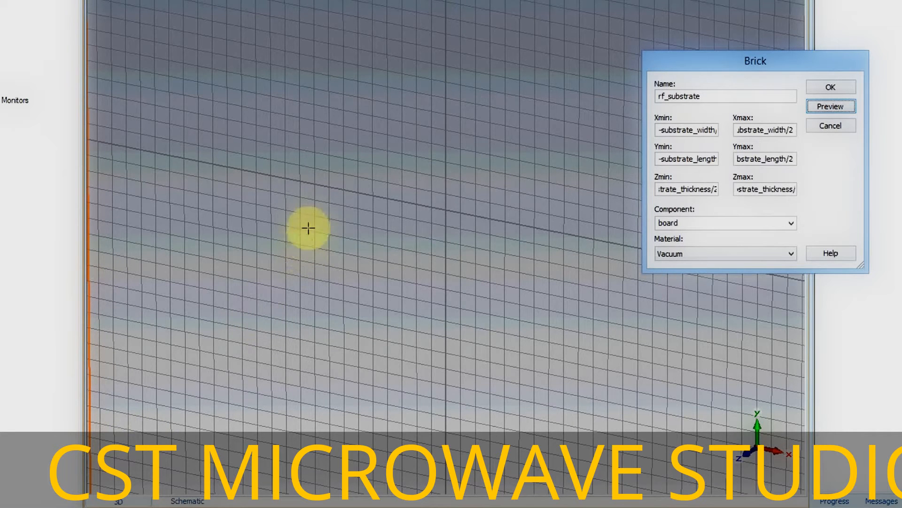
left_click(318, 210)
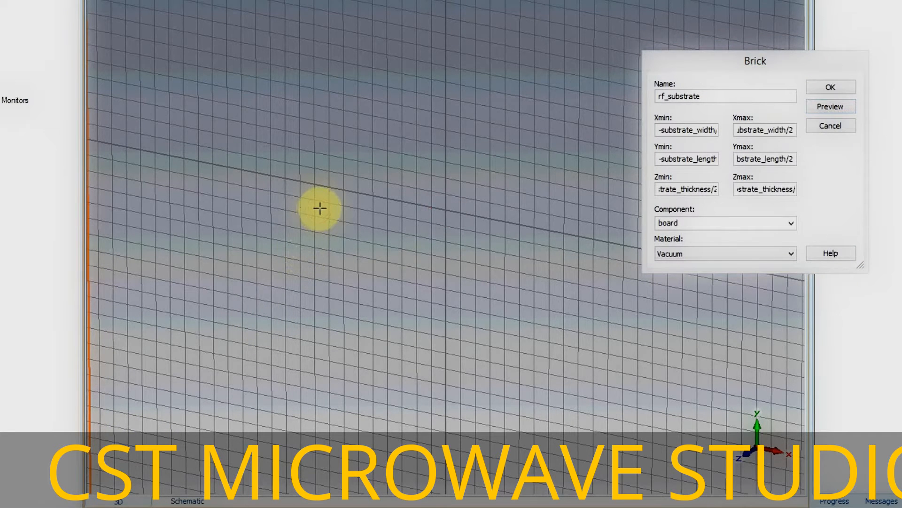
scroll(319, 208, "down", 5)
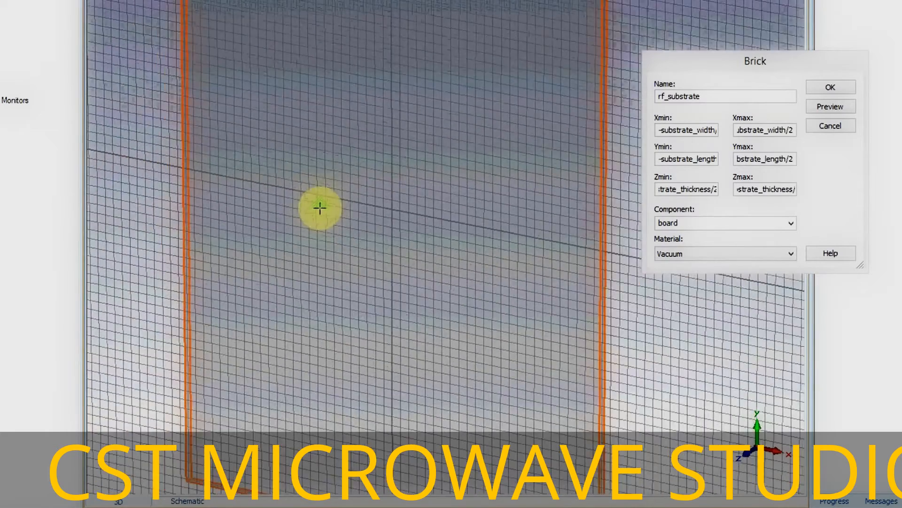
scroll(322, 197, "up", 2)
scroll(323, 197, "down", 3)
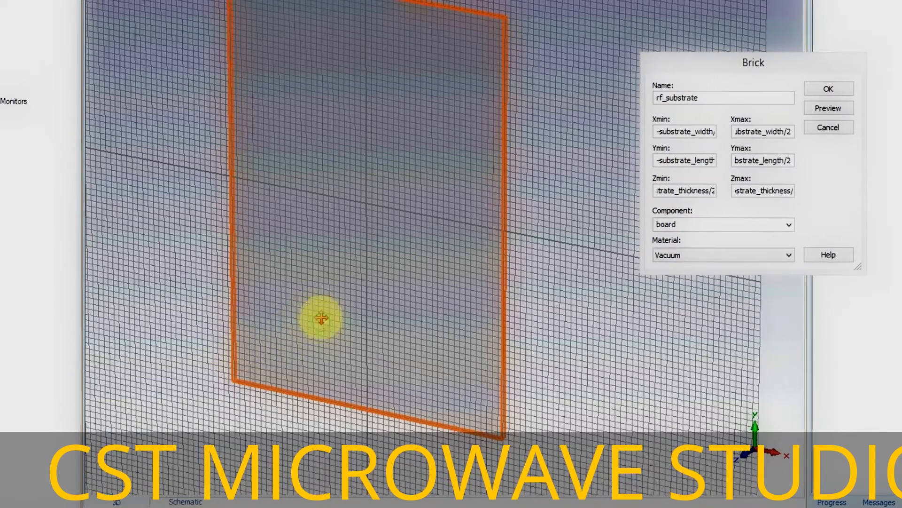
middle_click_drag(318, 316, 351, 315)
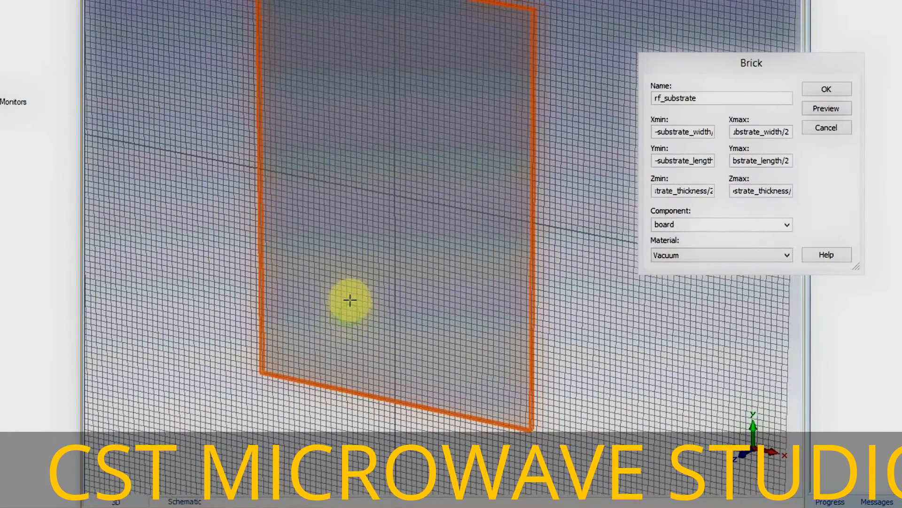
mouse_move(349, 299)
left_mouse_down()
mouse_move(428, 128)
mouse_move(399, 268)
mouse_move(447, 228)
mouse_move(417, 270)
mouse_move(393, 256)
mouse_move(423, 276)
left_mouse_up()
mouse_move(423, 276)
middle_mouse_down()
mouse_move(354, 272)
mouse_move(437, 256)
mouse_move(440, 275)
middle_mouse_up()
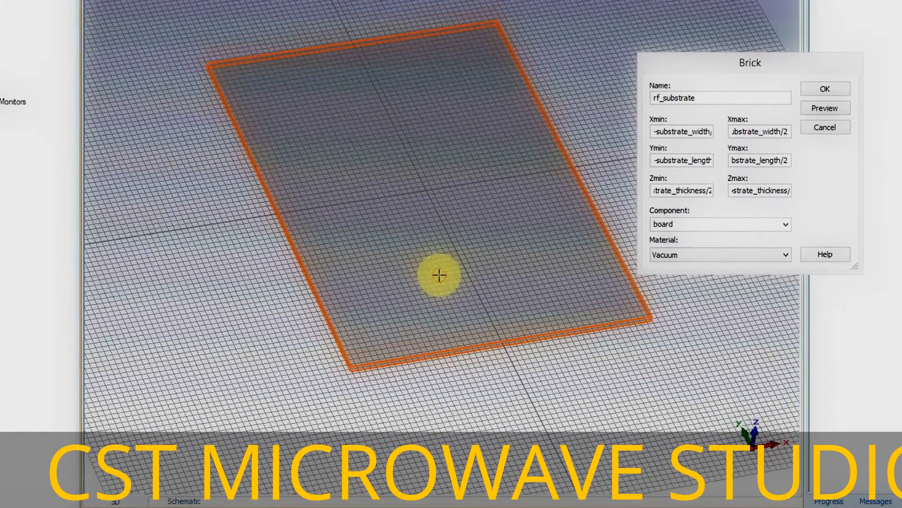
left_click(439, 274)
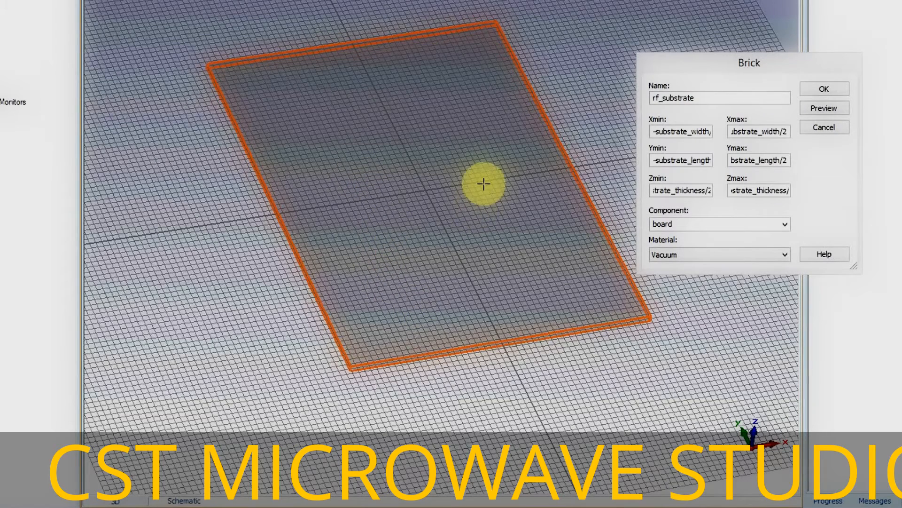
Open the material library for the brick's material and select Rogers RT6002 (lossy)
left_click(667, 255)
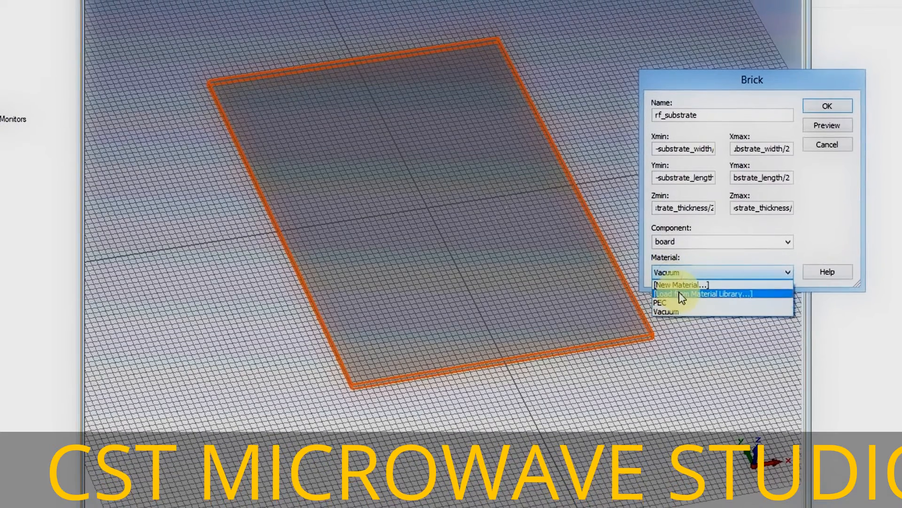
left_click(679, 294)
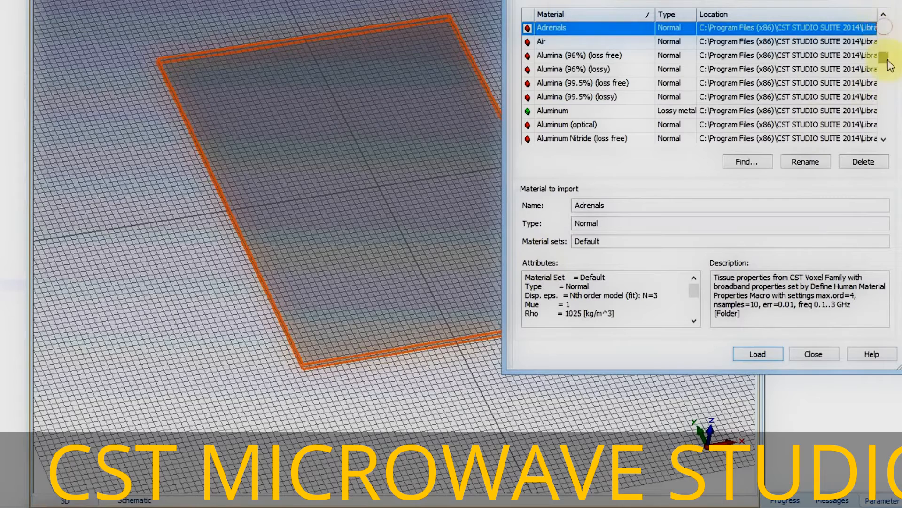
left_click_drag(886, 29, 885, 103)
left_click(882, 97)
left_click(883, 77)
left_click(882, 77)
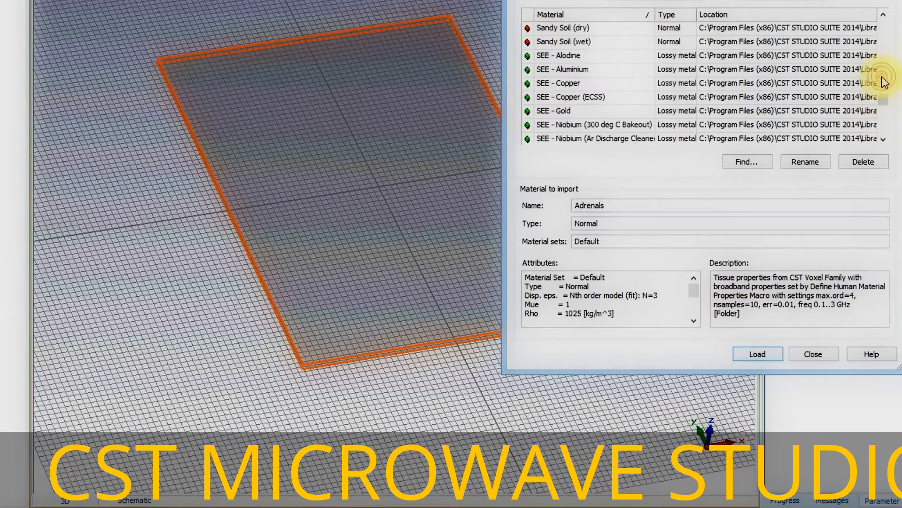
left_click(882, 77)
left_click(882, 63)
left_click(882, 66)
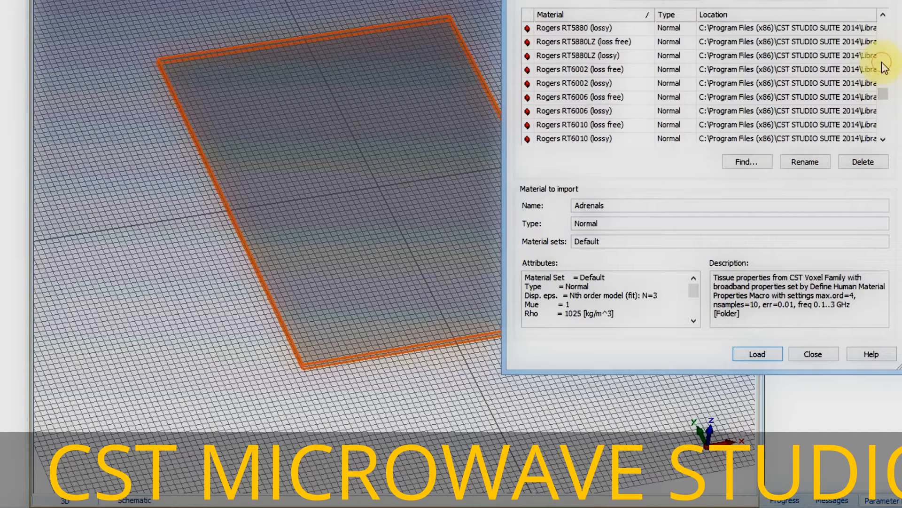
left_click(583, 85)
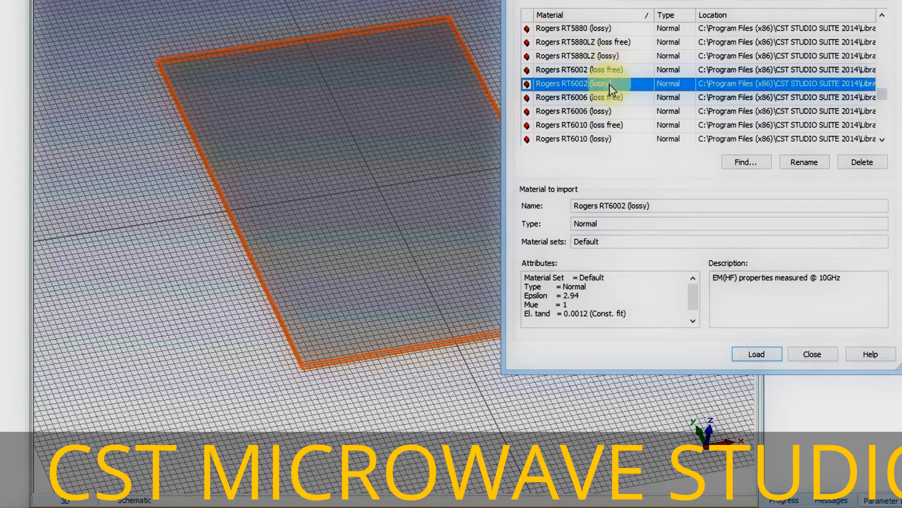
Switch to the text editor notes to review the waveguide cut-off requirements, and check the Epsilon of Rogers RT6002 (lossy) in the library
key("alt+Tab")
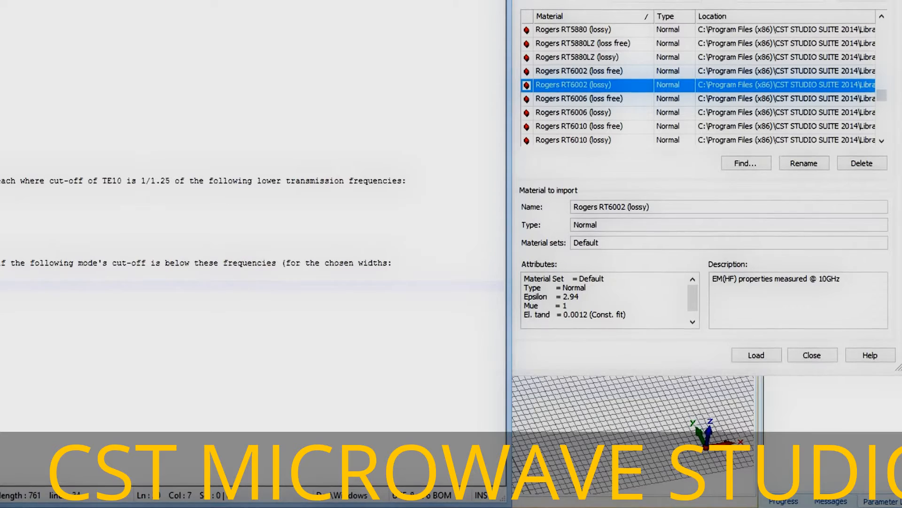
left_click_drag(0, 5, 28, 5)
left_click_drag(0, 285, 9, 286)
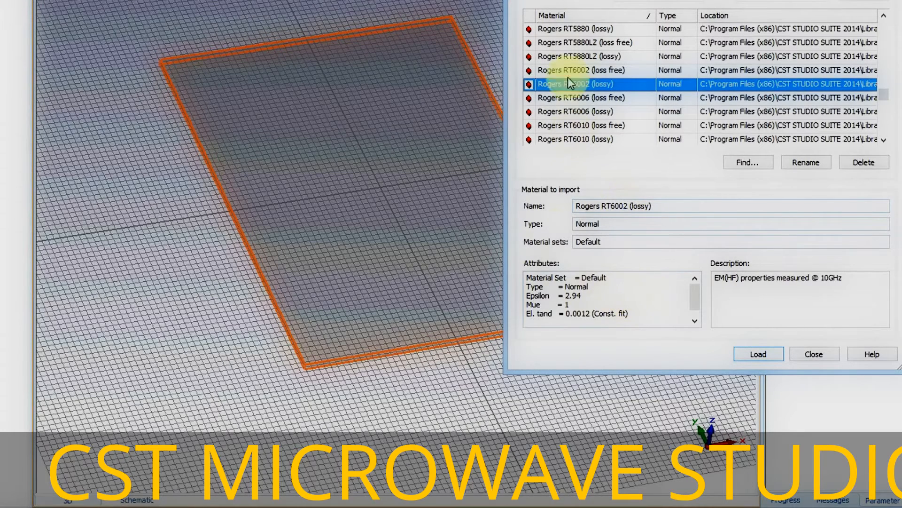
double_click(573, 295)
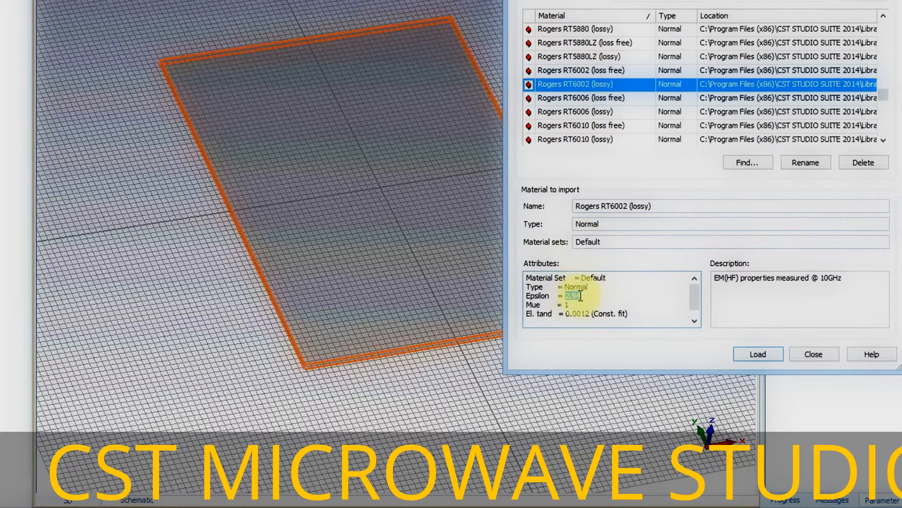
Check the electric loss tangent and the measurement description of Rogers RT6002 (lossy), cancelling the hard disk warning
left_click_drag(570, 313, 591, 314)
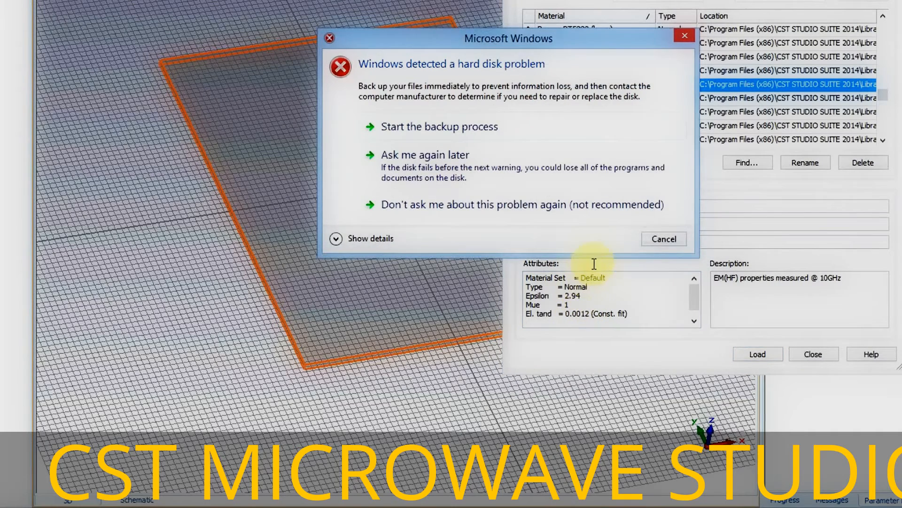
left_click(655, 239)
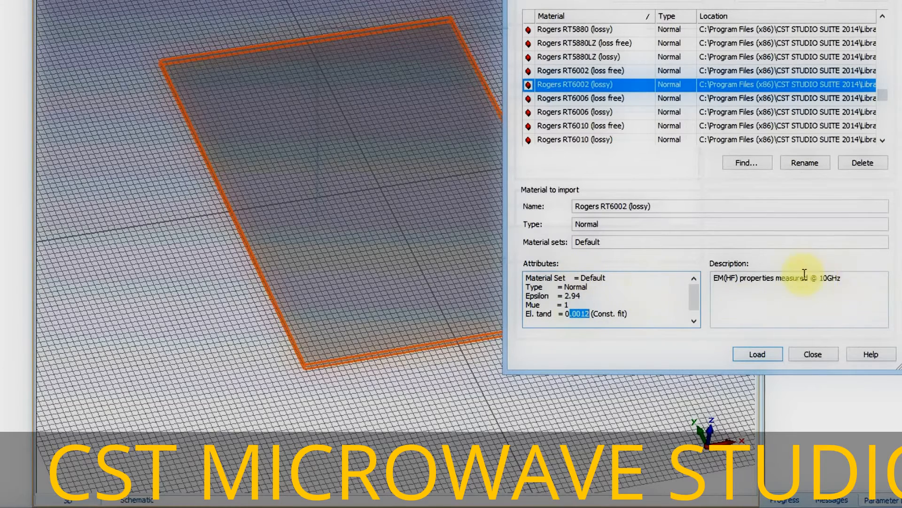
left_click_drag(848, 278, 722, 260)
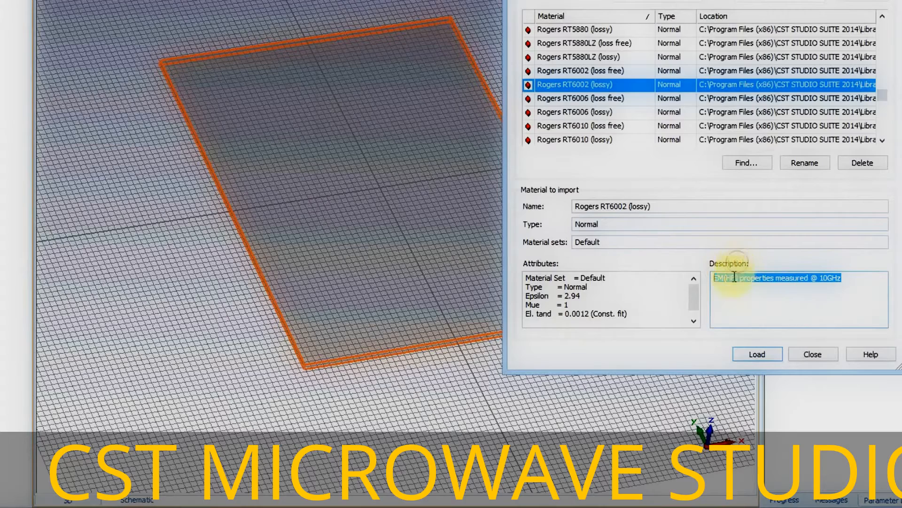
Load Rogers RT6002 (lossy) as the material, create the rf_substrate brick and inspect it from a lower angle
left_click(749, 357)
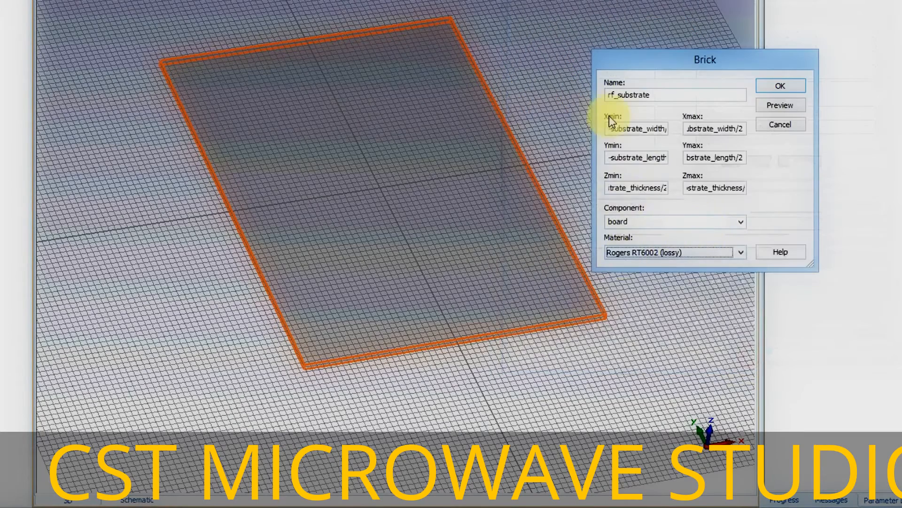
left_click(780, 86)
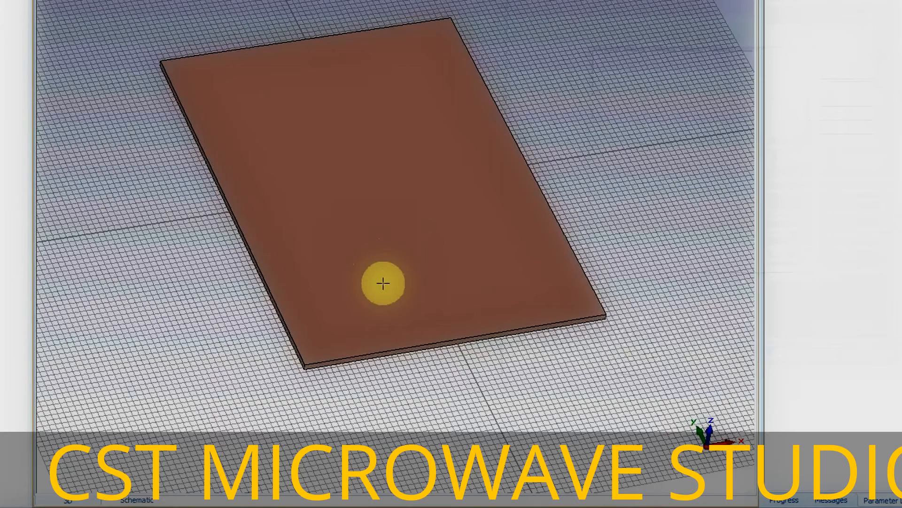
left_click_drag(385, 282, 372, 233)
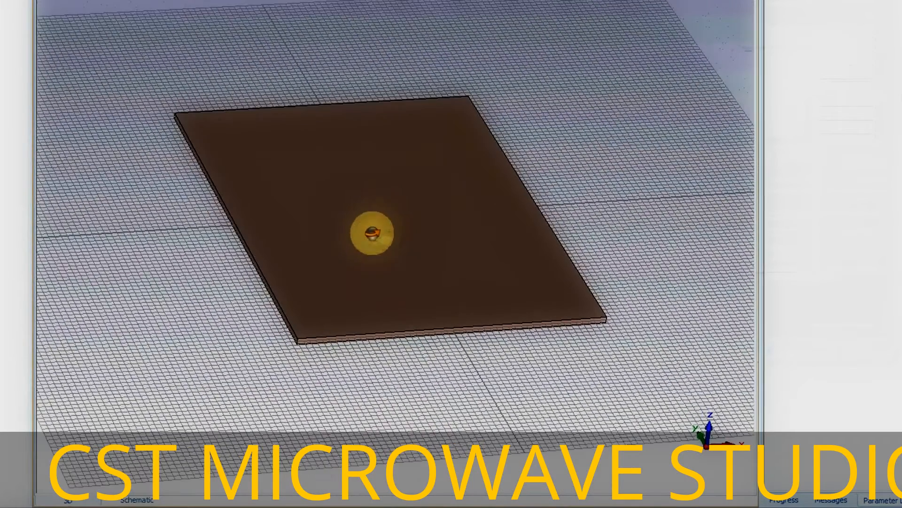
scroll(425, 287, "down", 2)
scroll(425, 287, "up", 5)
scroll(425, 287, "down", 1)
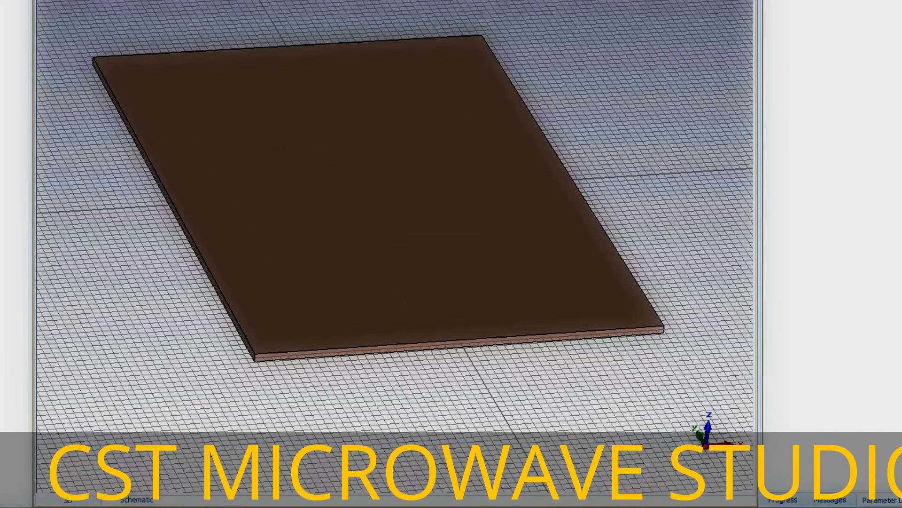
Start a new brick named top_metal with X limits from -substrate_width/2 to substrate_width/2
key("Escape")
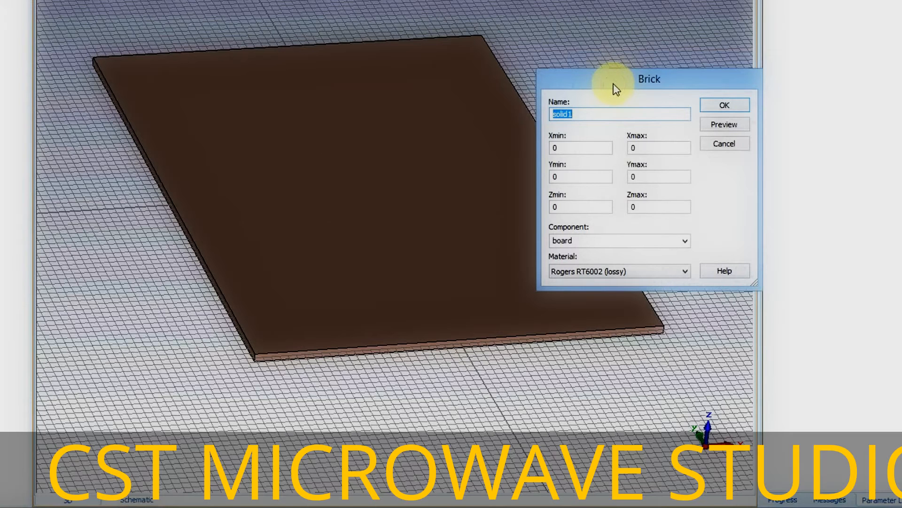
type("top_meta")
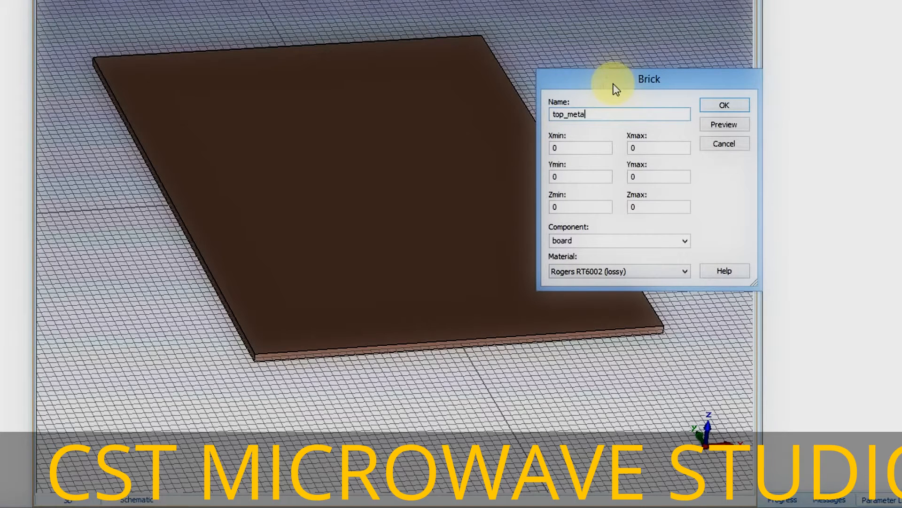
type("l")
key("Tab")
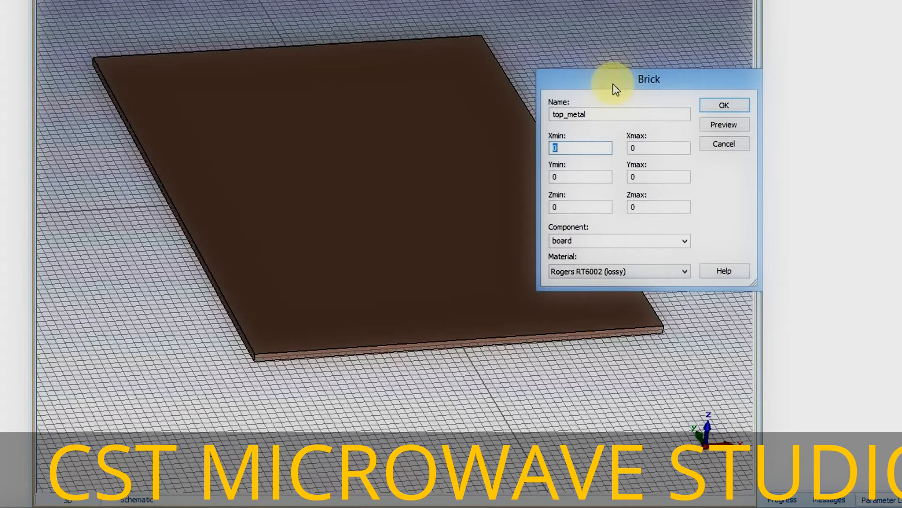
type("-substrate_width/2")
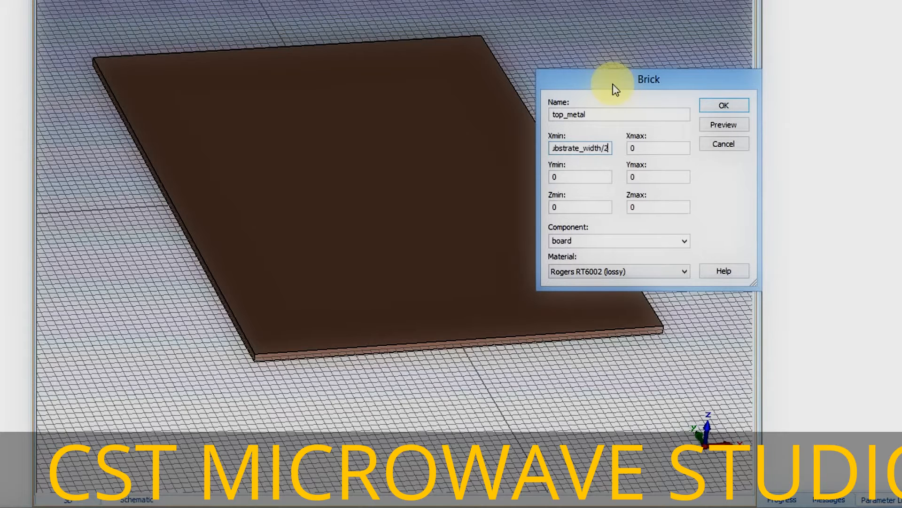
key("Tab")
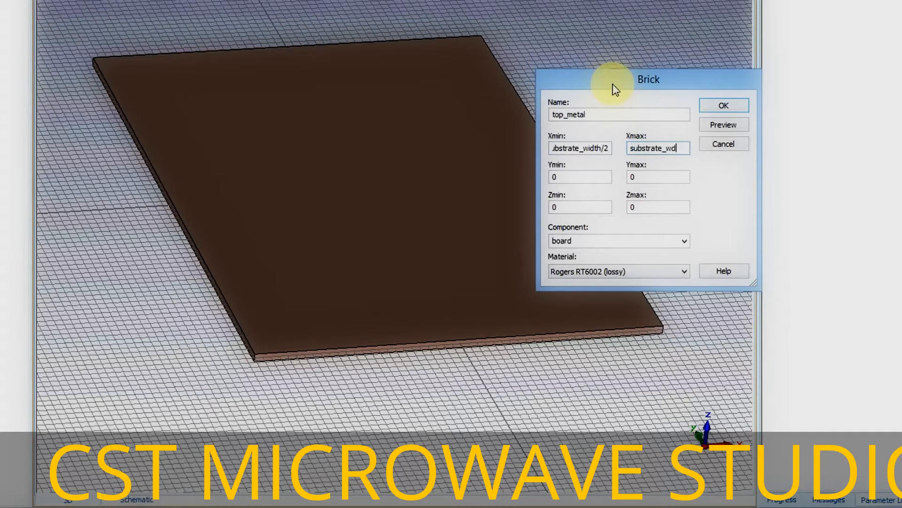
type("substrate_width/2")
key("Tab")
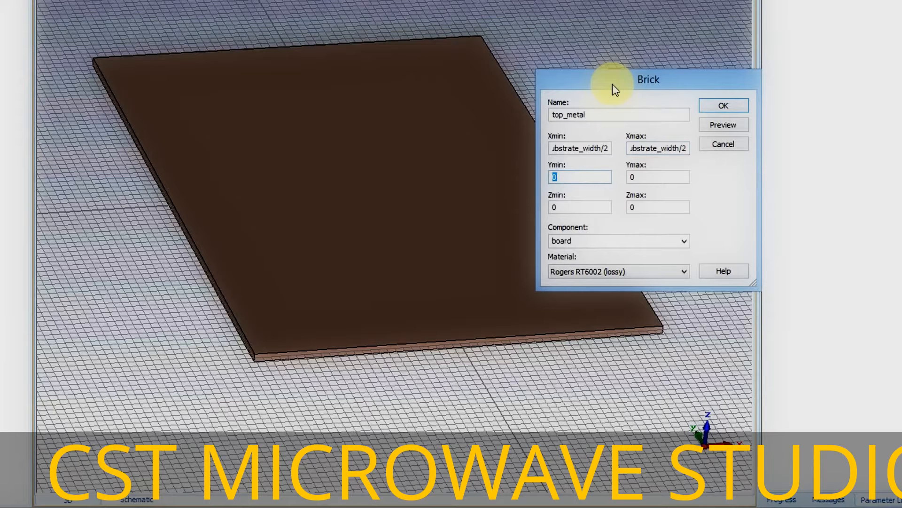
Set the top_metal brick's Y limits from -substrate_length/2 to substrate_length/2
type("-substrate_length/2")
key("Tab")
type("substrate_len")
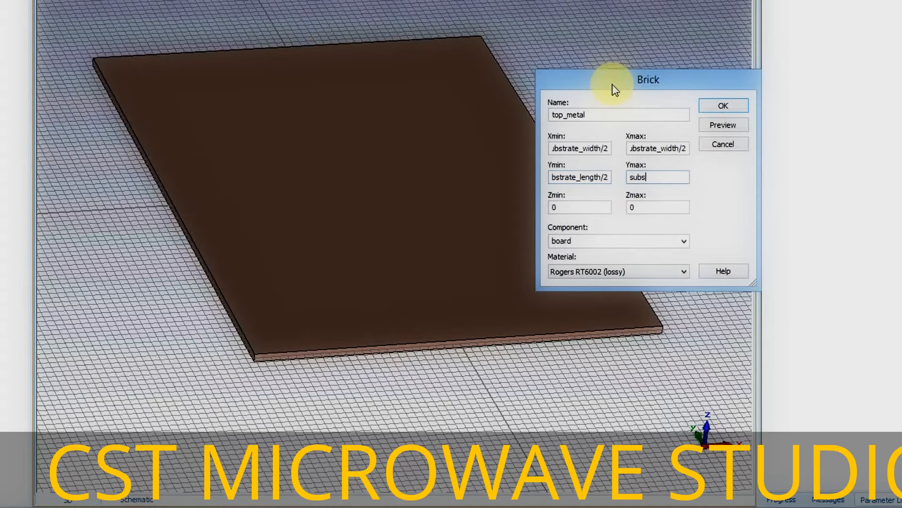
type("gth/2")
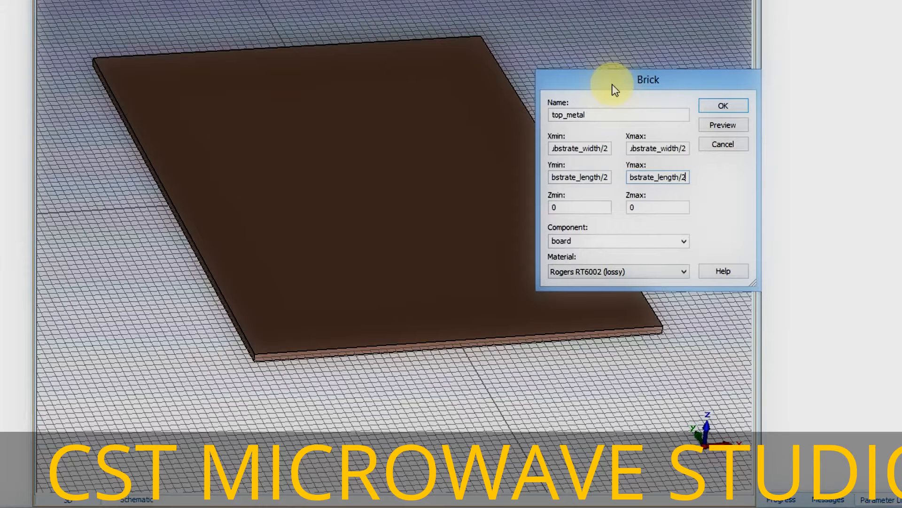
Set the top_metal brick's Zmin to substrate_thickness/2 and its Zmax to substrate_thickness/2 + metal_thickness
key("Tab")
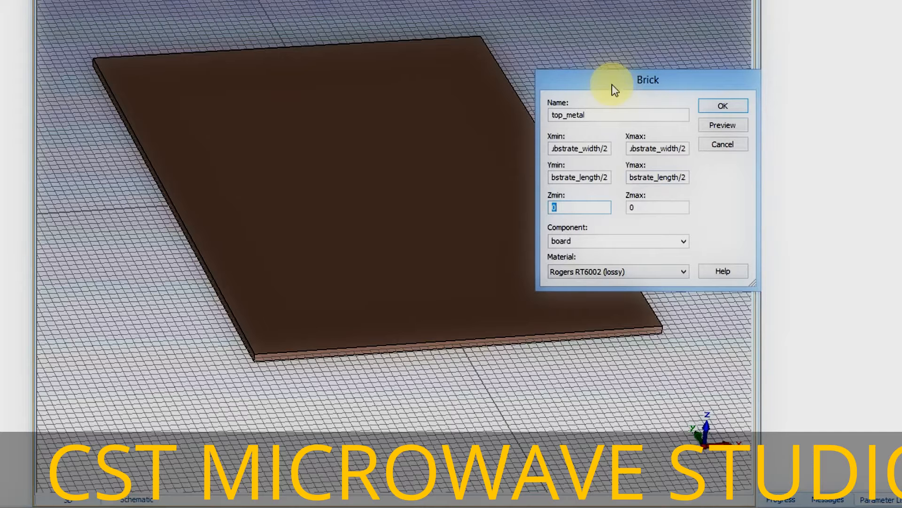
type("subs")
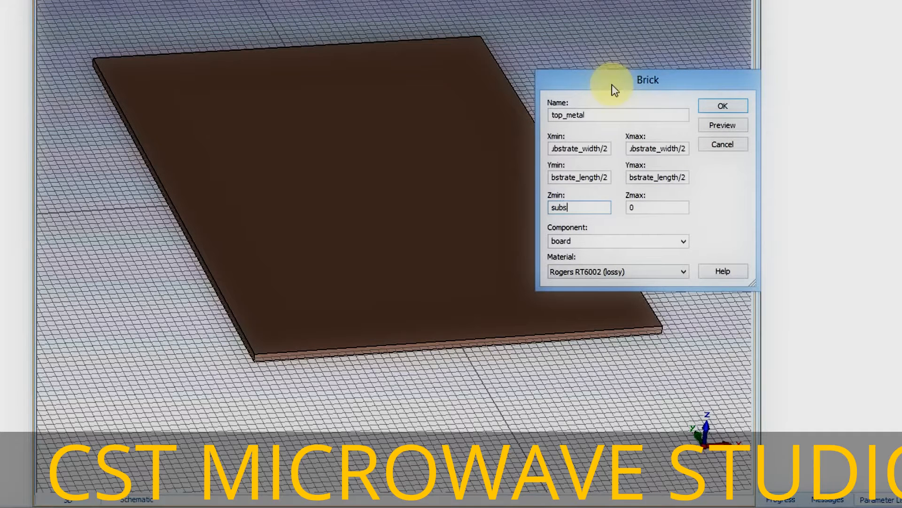
type("trate_thic")
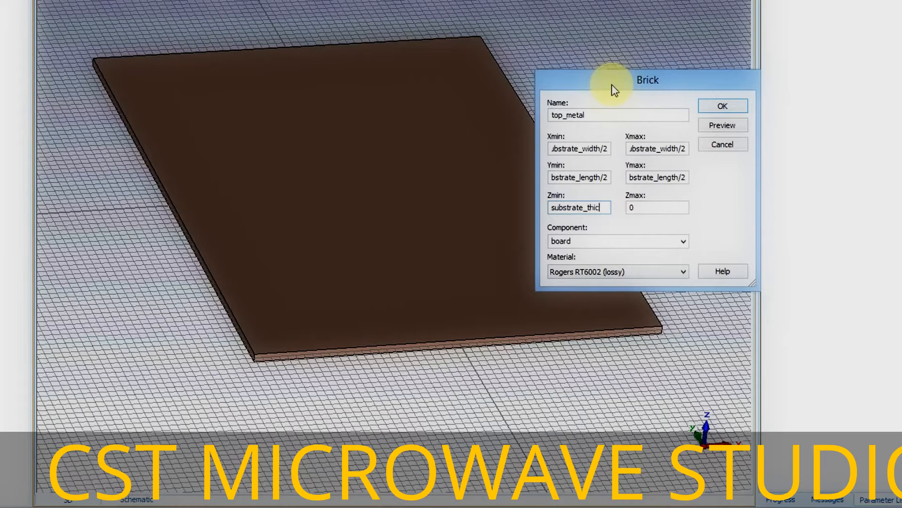
type("kness/2")
key("Tab")
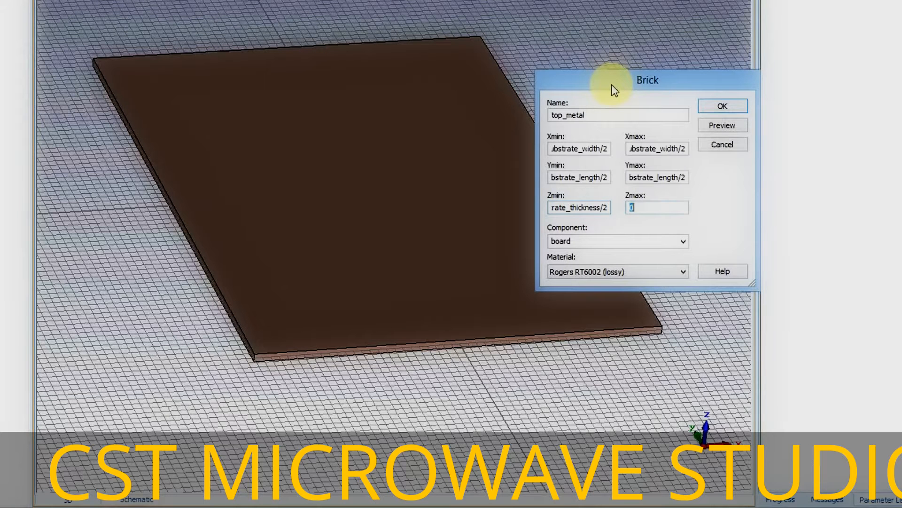
type("substrate_thickness/2")
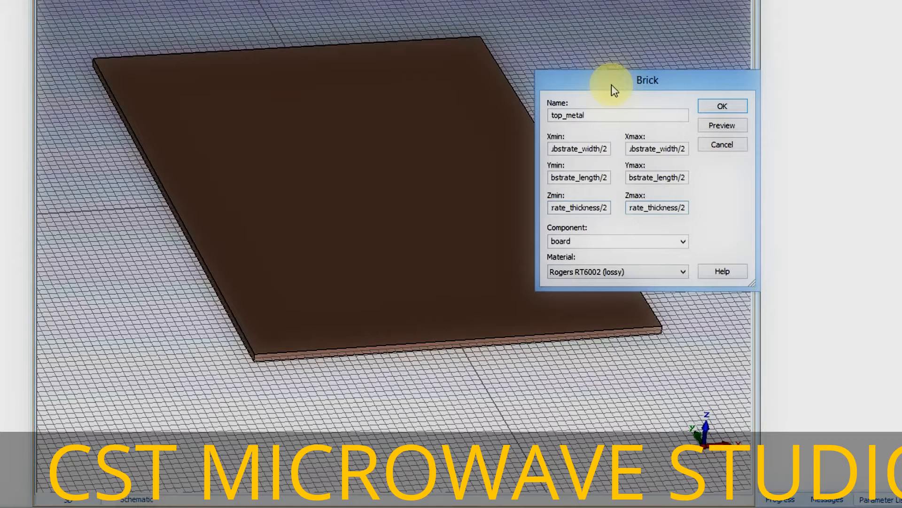
type("+ metal_thicn")
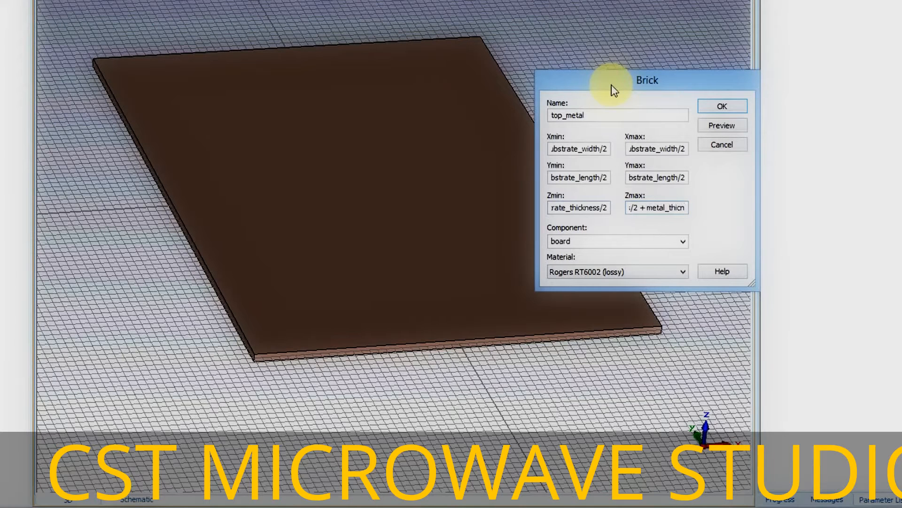
type("ness")
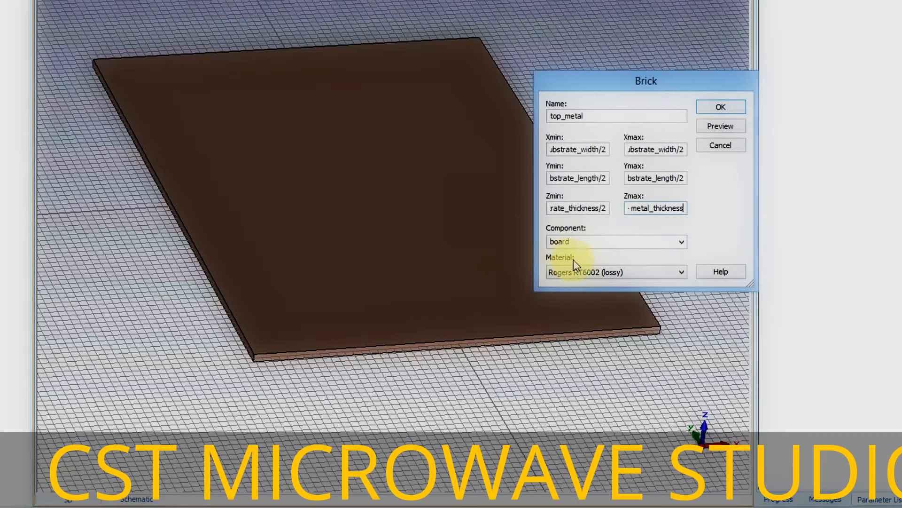
Open the material library for the top_metal brick's material and select Copper (pure)
left_click(598, 271)
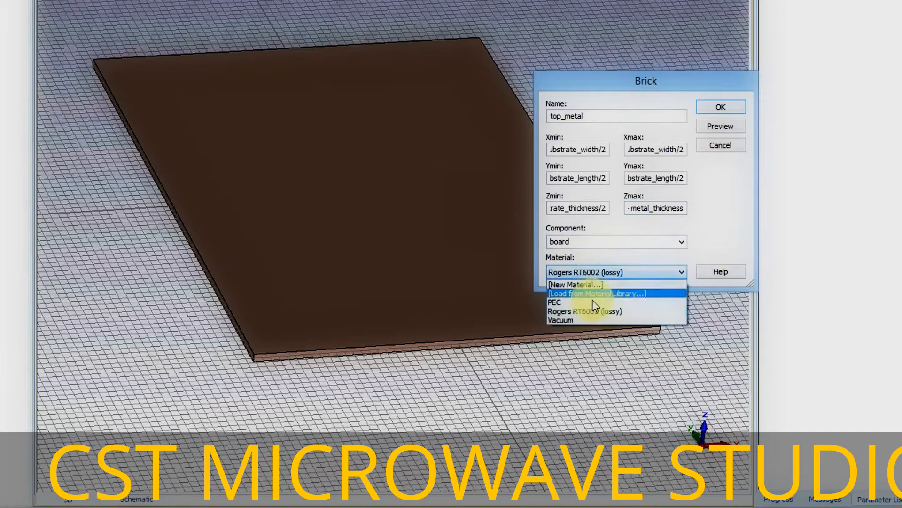
left_click(591, 294)
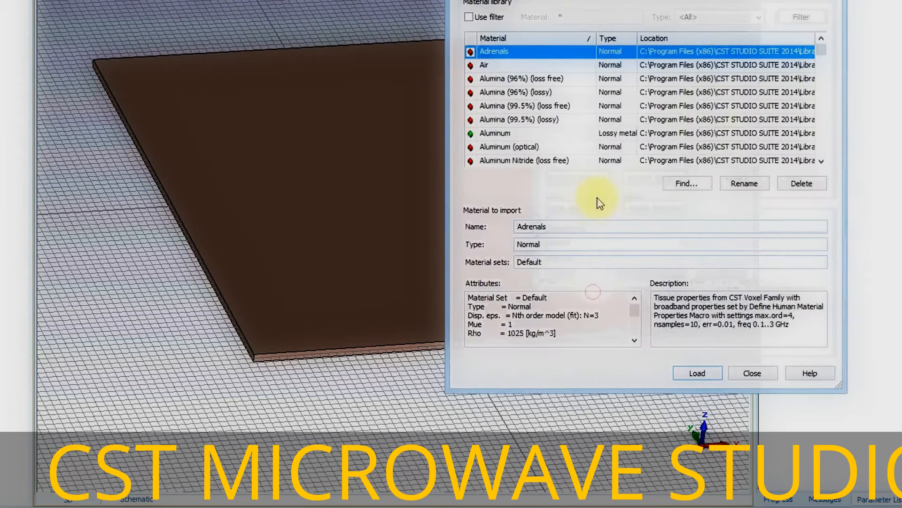
left_click(819, 98)
left_click(820, 98)
left_click(820, 98)
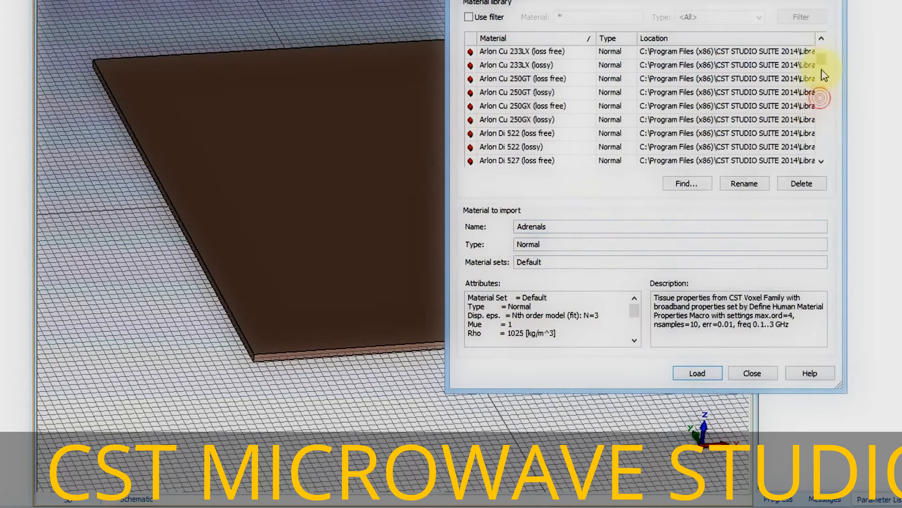
left_click(820, 97)
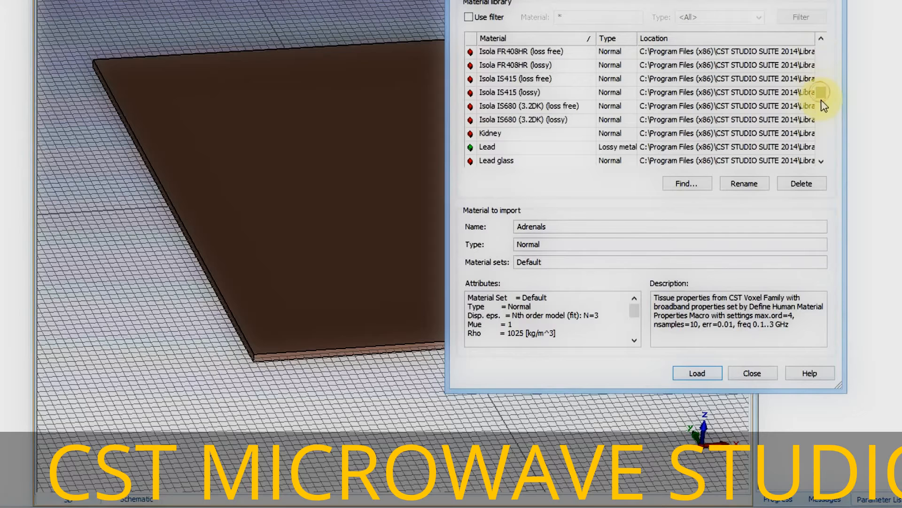
left_click(826, 68)
left_click(825, 68)
left_click(826, 67)
left_click(826, 66)
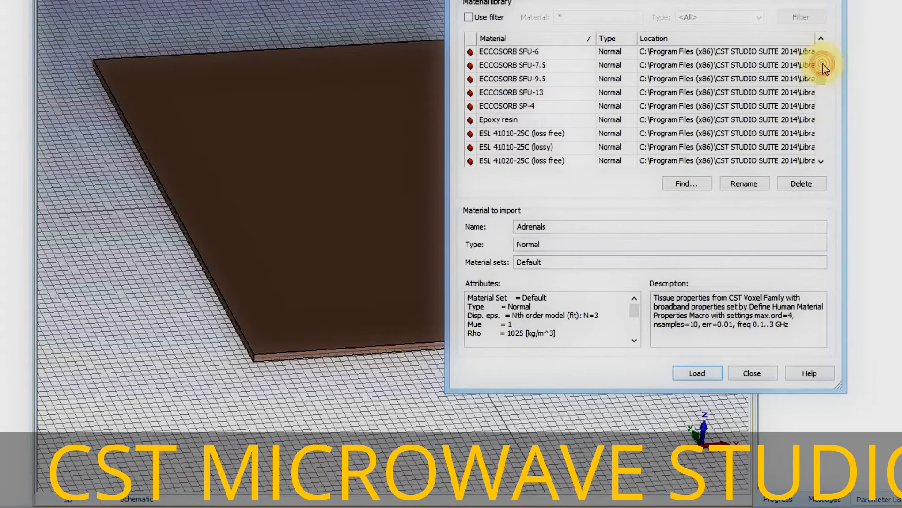
left_click(825, 62)
left_click(826, 61)
left_click(826, 61)
left_click(826, 62)
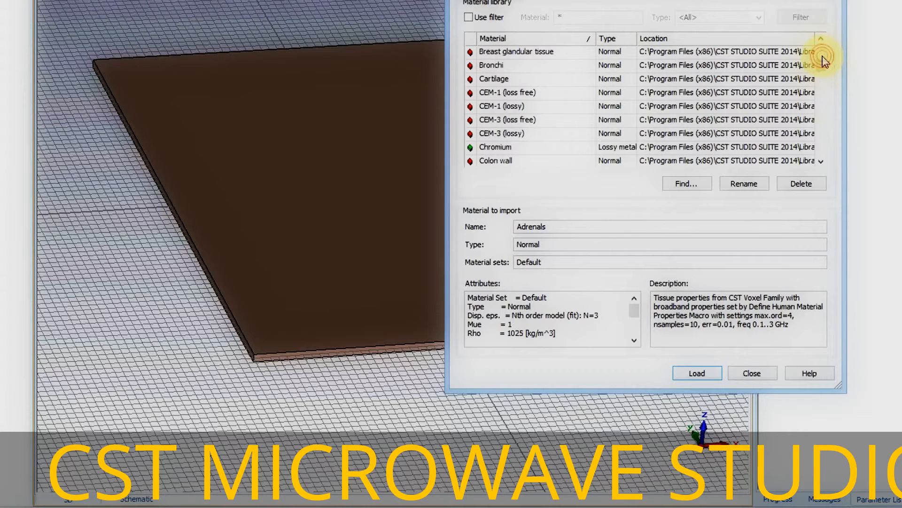
left_click(817, 87)
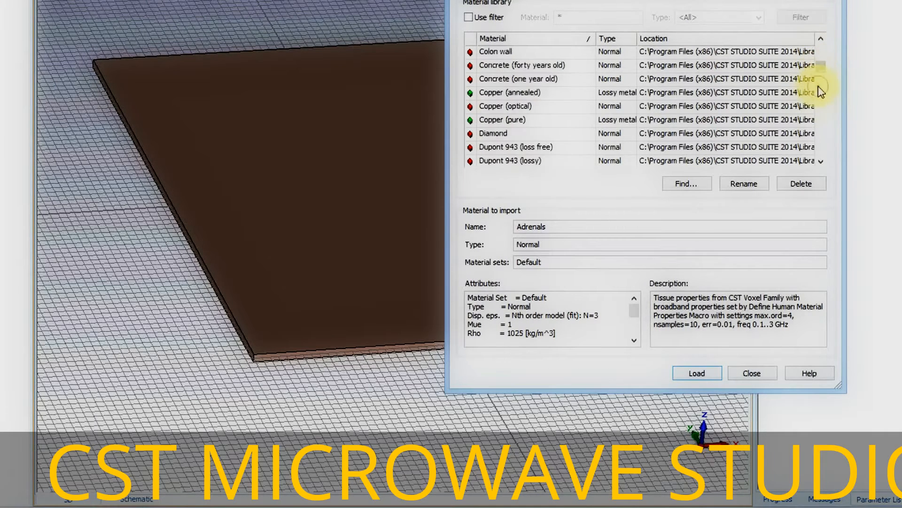
left_click(502, 121)
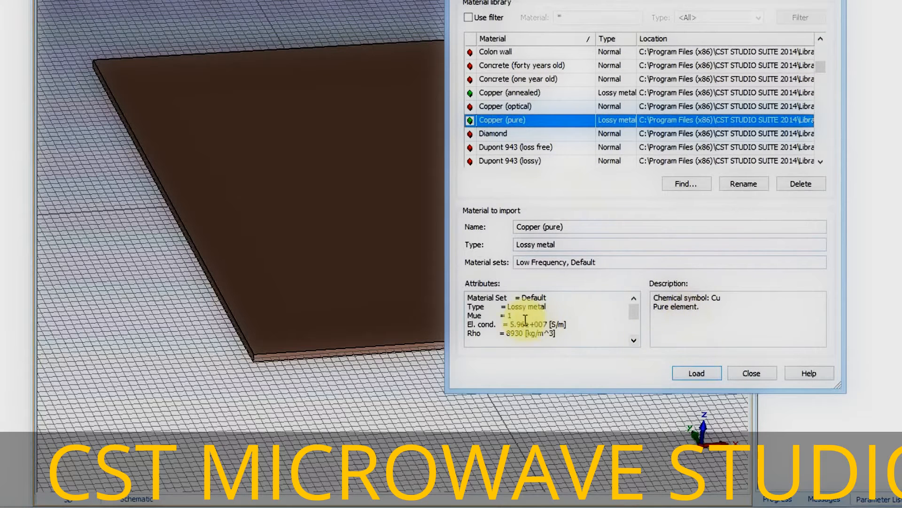
Check the electrical conductivity and density of Copper (pure), and load it as the top_metal brick's material
left_click_drag(511, 324, 567, 325)
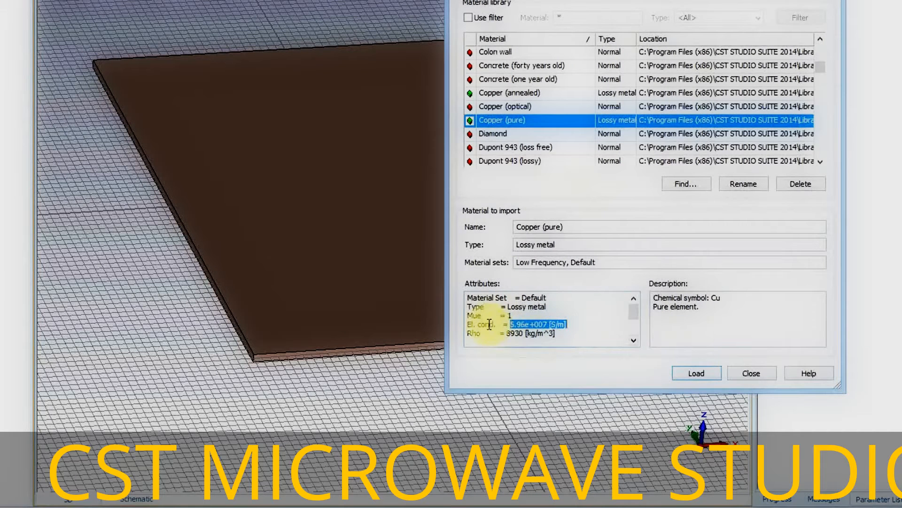
double_click(514, 334)
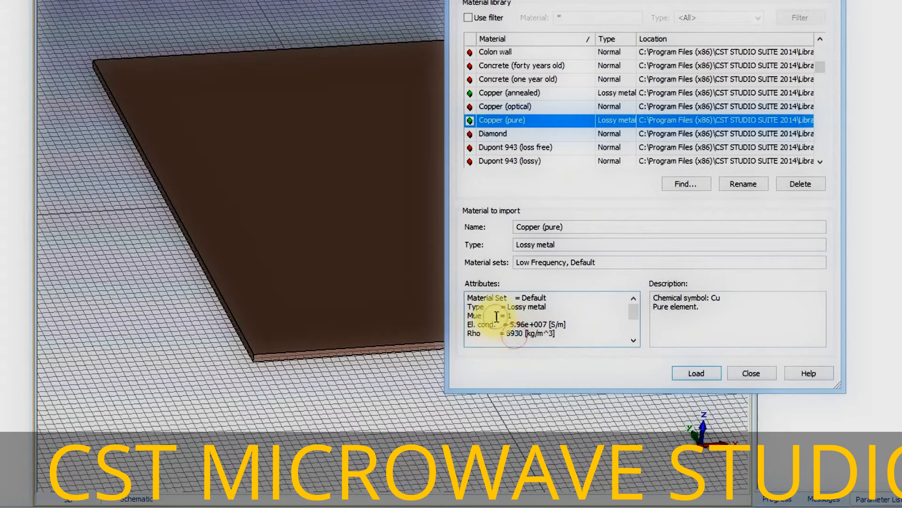
left_click(496, 316)
left_click(686, 376)
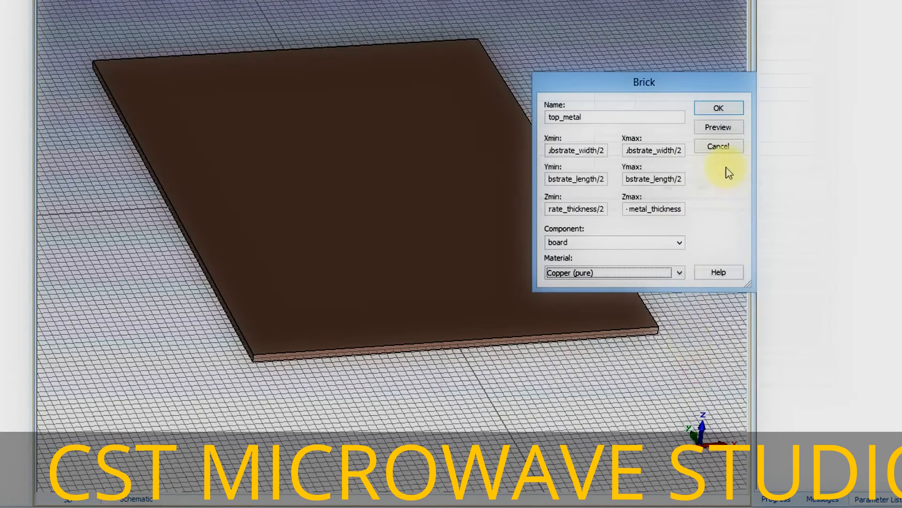
Try to preview the top_metal brick and cancel the definition of the missing parameter substrate_thickness
left_click(733, 131)
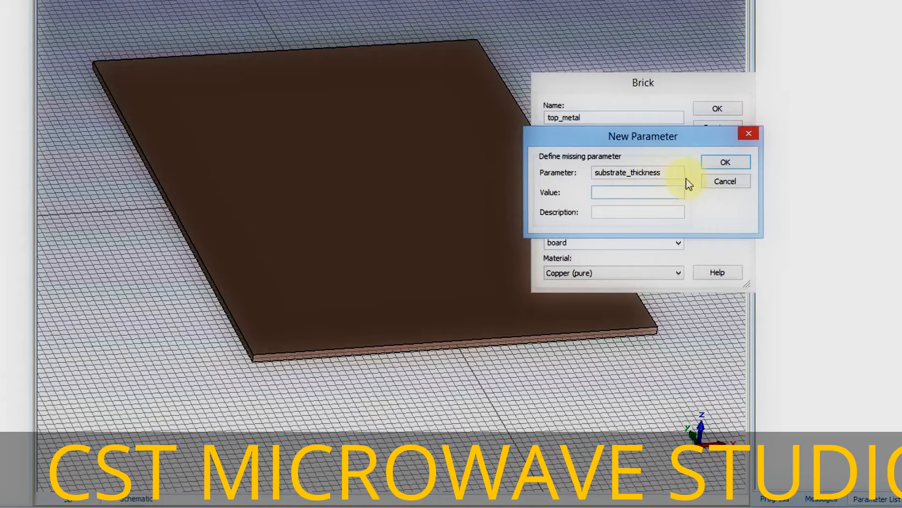
left_click(713, 184)
left_click(717, 216)
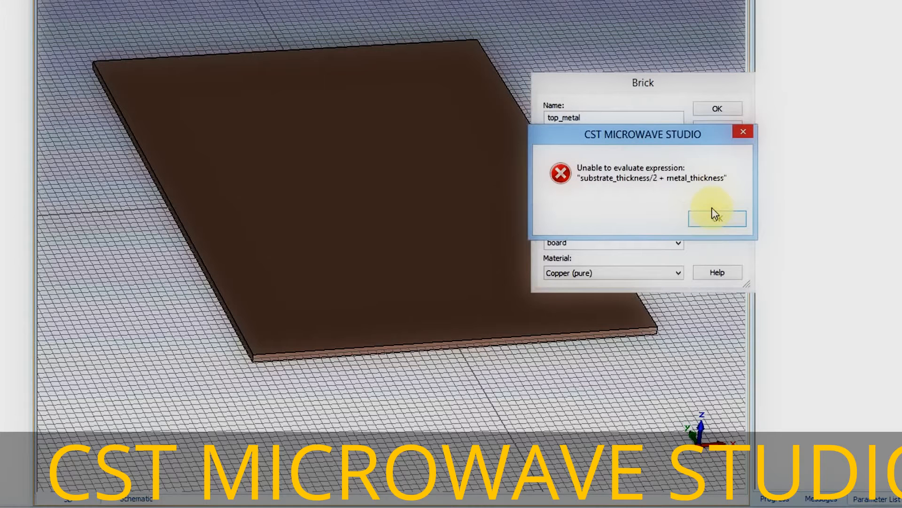
Review the top_metal brick's Zmax expression and try to create the brick without defining the missing parameter substrate_thickness
left_click(715, 216)
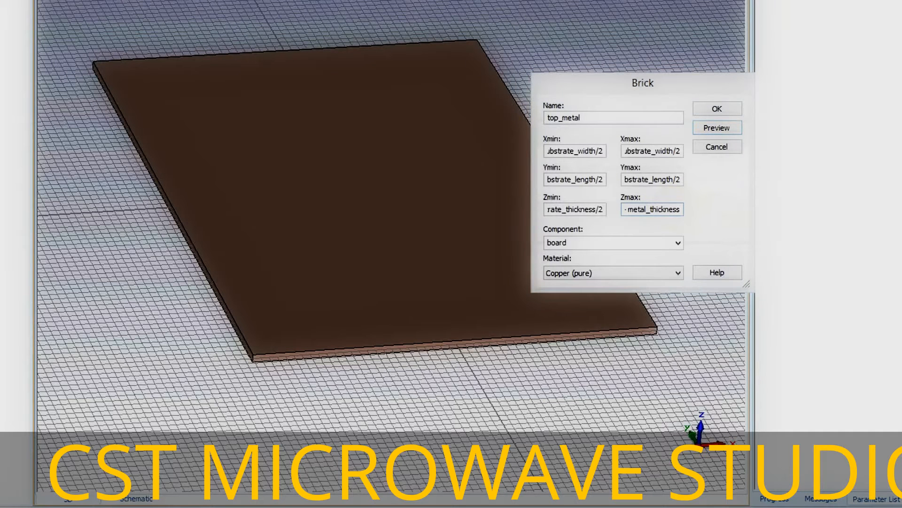
left_click(636, 210)
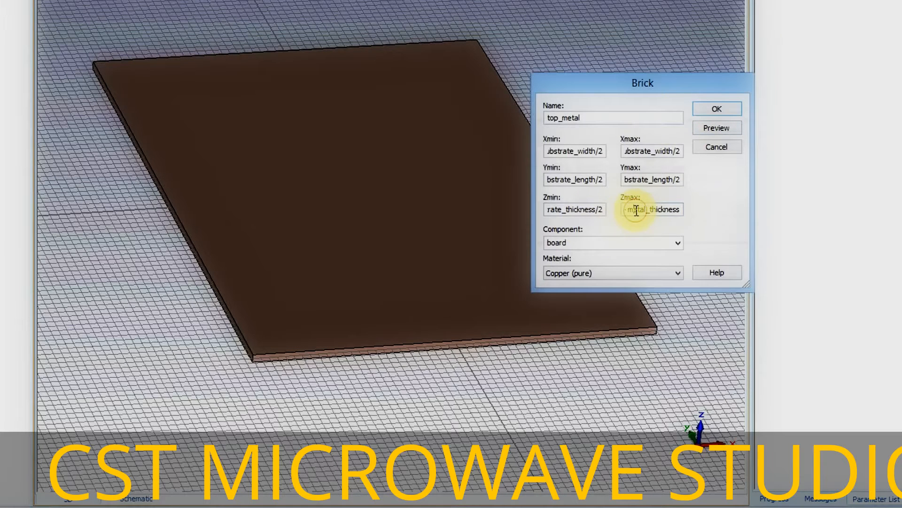
key("Left")
key("Left")
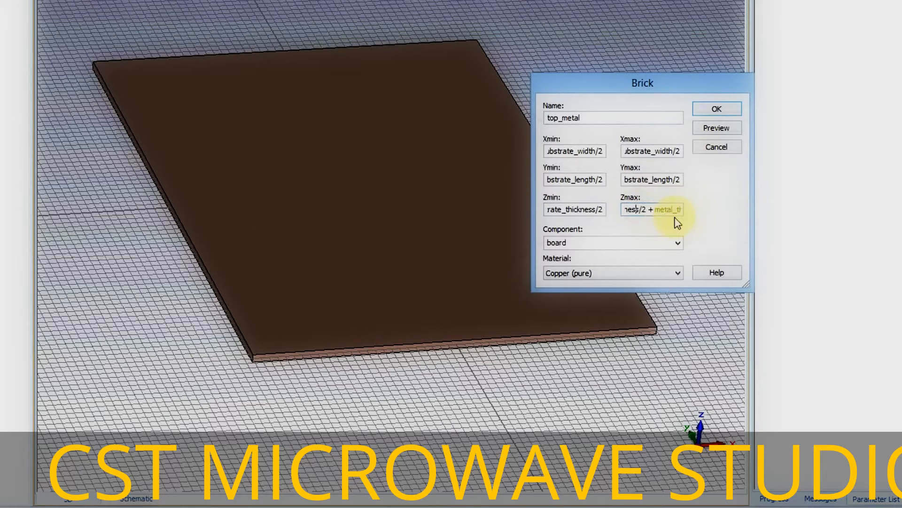
left_click_drag(640, 211, 490, 212)
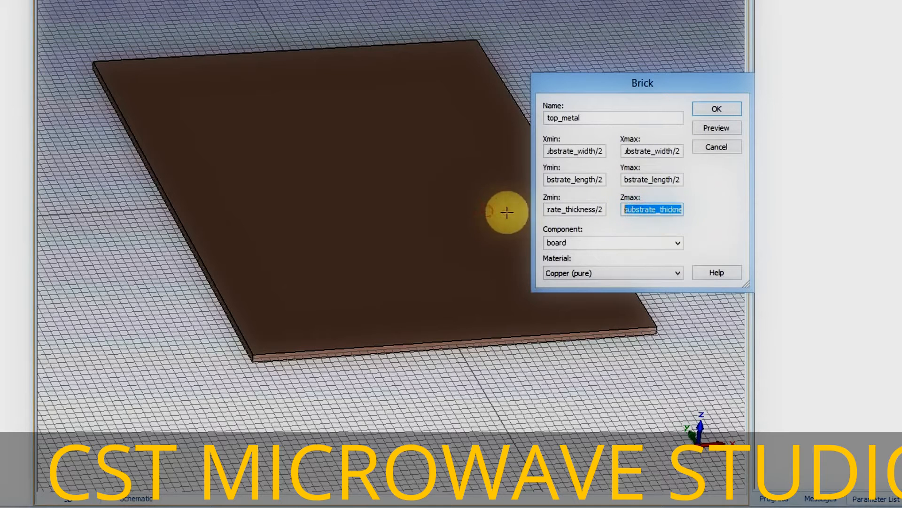
key("Right")
left_click(717, 110)
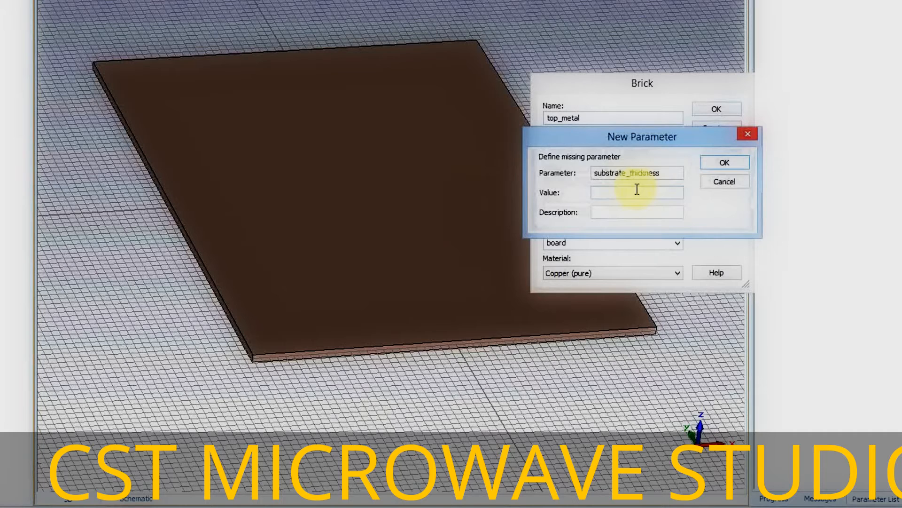
left_click(721, 180)
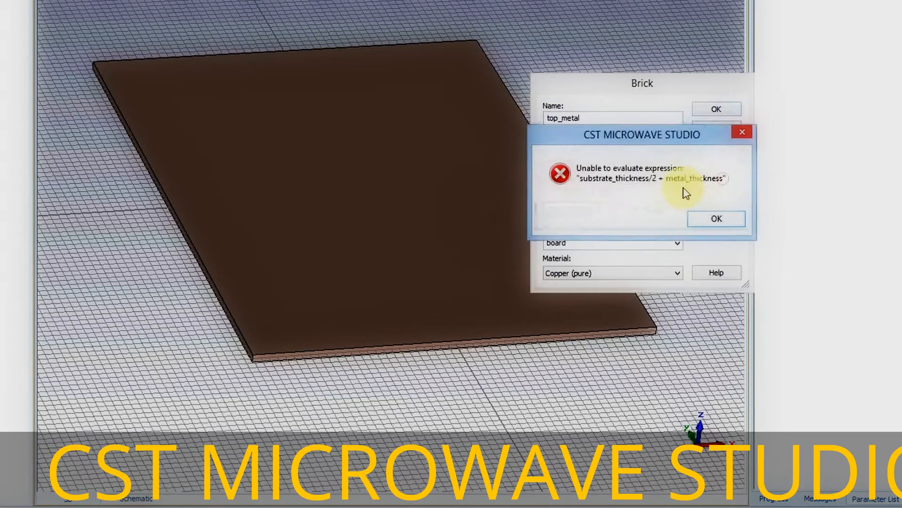
key("Return")
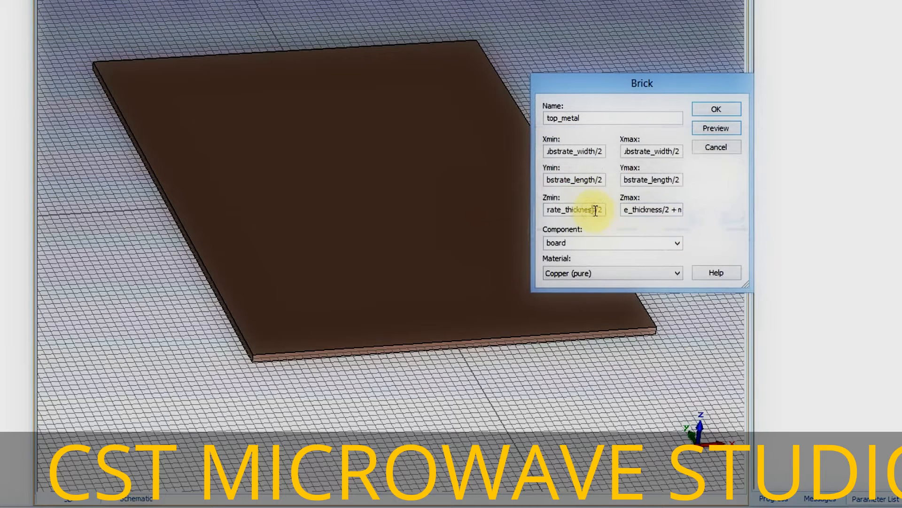
Preview the top_metal brick, defining the missing parameters substrate_thickness as 2 and metal_thickness as 0.1
left_click_drag(594, 210, 412, 210)
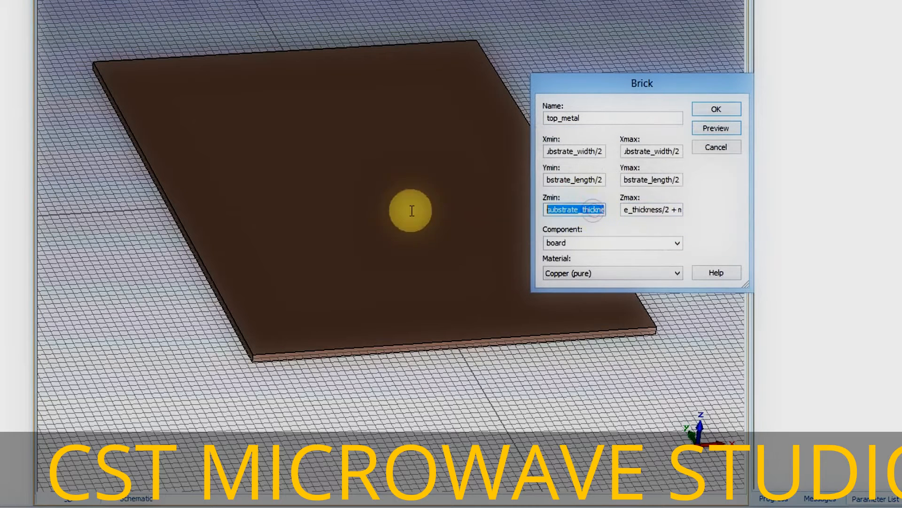
left_click(720, 129)
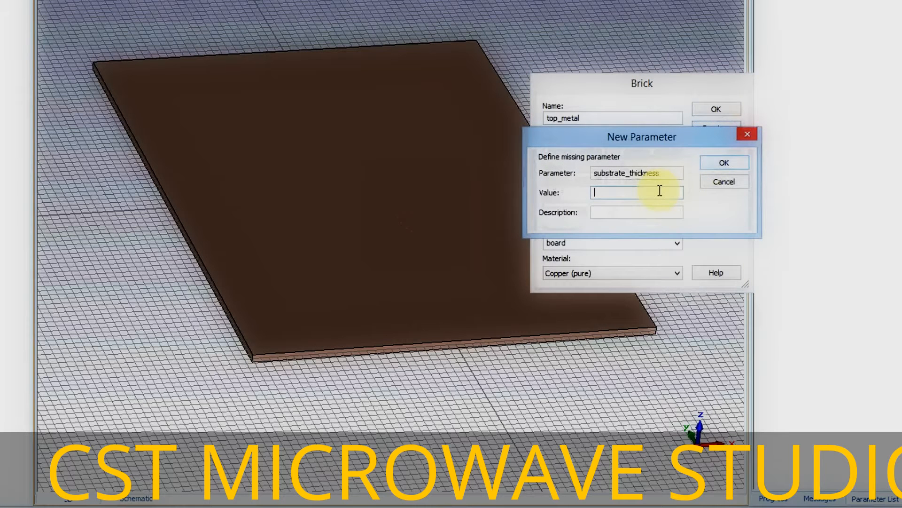
type("2")
left_click(722, 164)
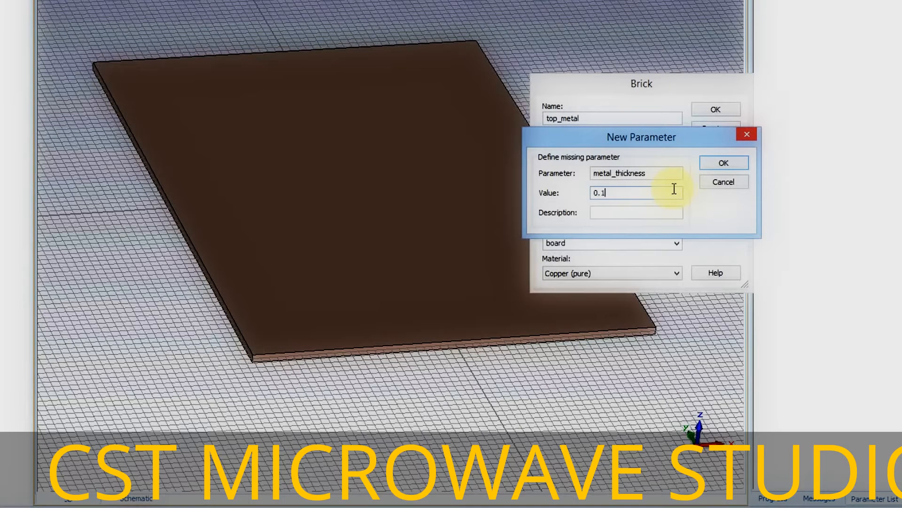
left_click(722, 163)
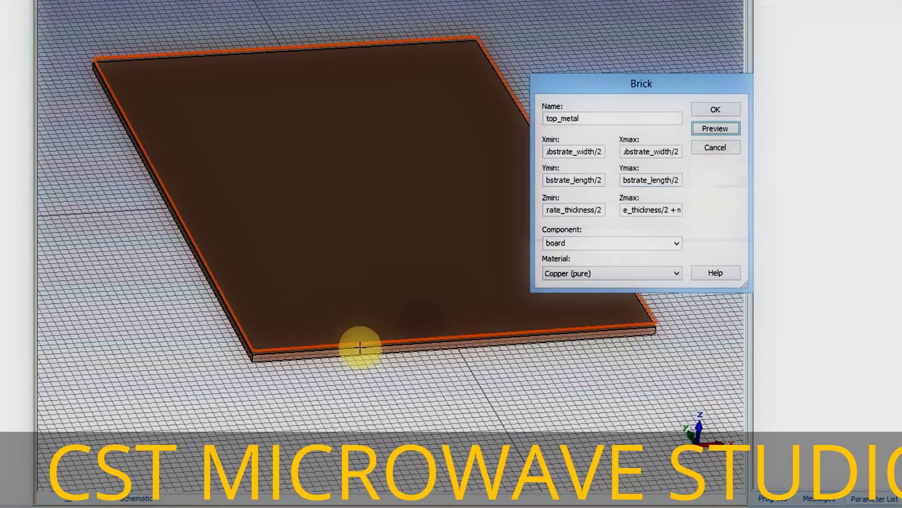
Inspect the previewed top metal layer along the substrate's edge and create the top_metal brick
left_click_drag(363, 345, 357, 323)
scroll(357, 346, "up", 5)
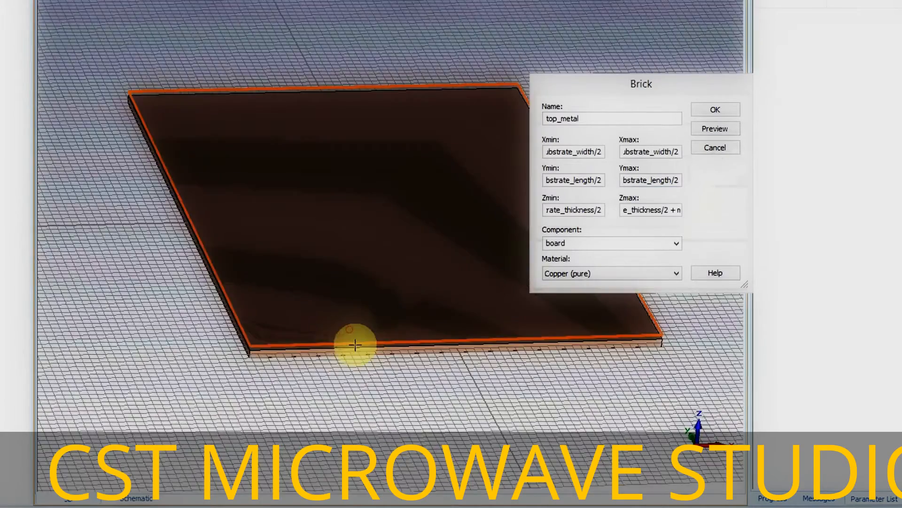
scroll(359, 336, "up", 3)
scroll(359, 334, "down", 3)
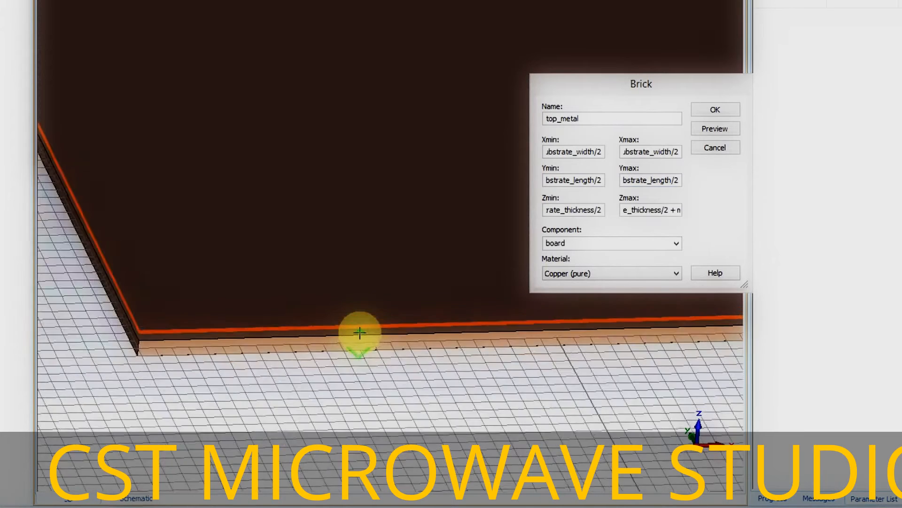
scroll(359, 332, "up", 5)
left_click_drag(357, 331, 423, 266)
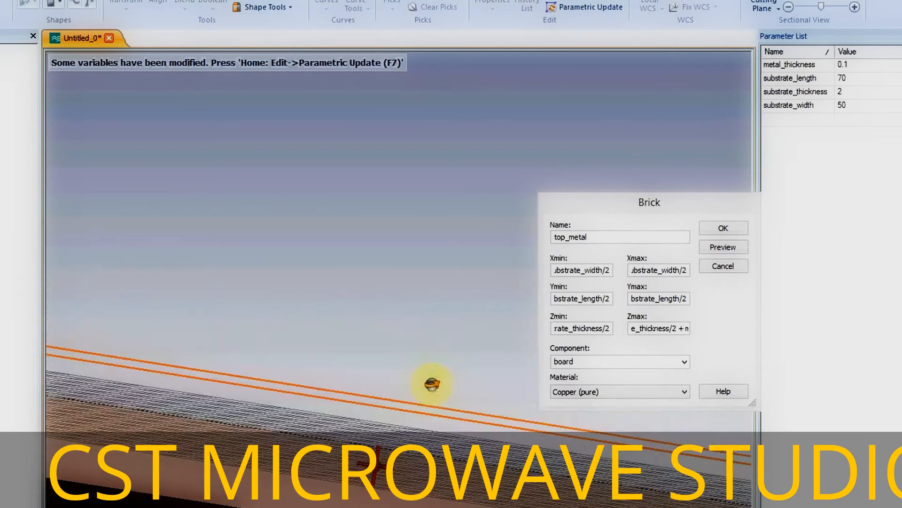
left_click_drag(432, 384, 408, 392)
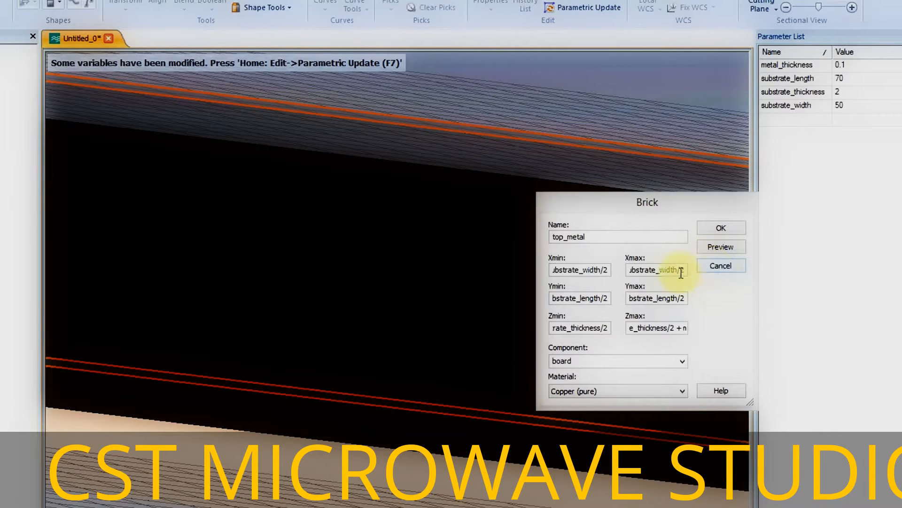
scroll(383, 370, "down", 4)
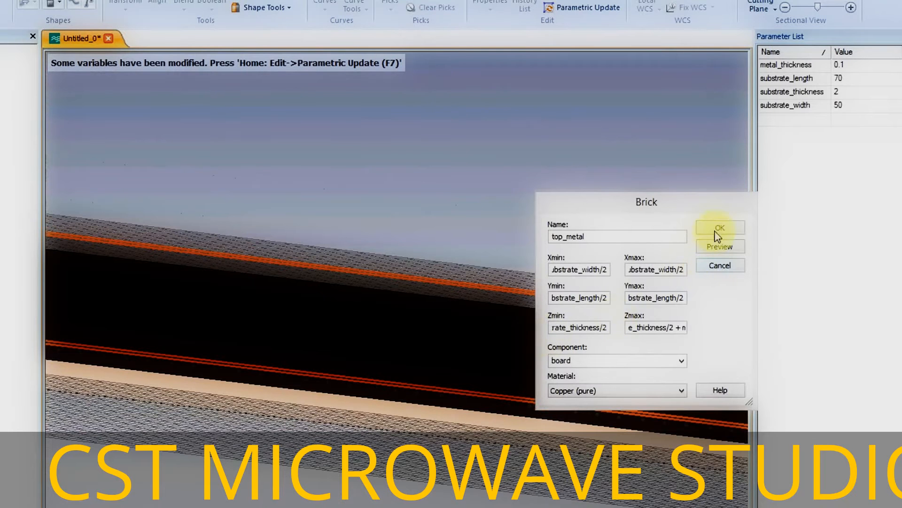
left_click(717, 230)
Set the substrate_thickness parameter to 1 and update the model parametrically
double_click(856, 93)
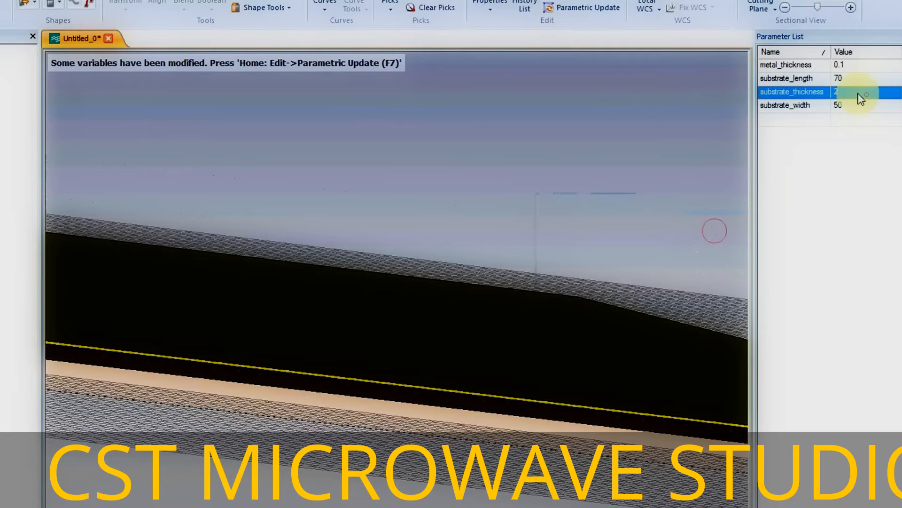
type("1")
key("Return")
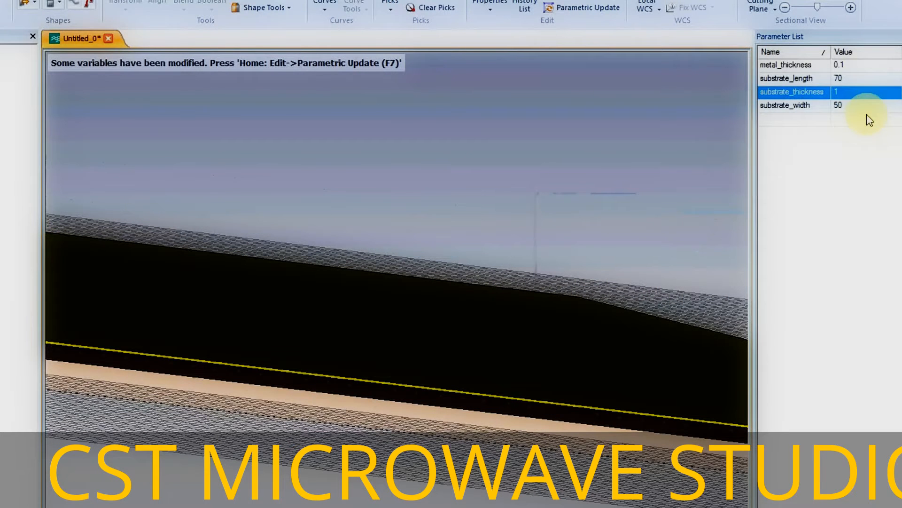
left_click(891, 117)
left_click(484, 174)
key("F7")
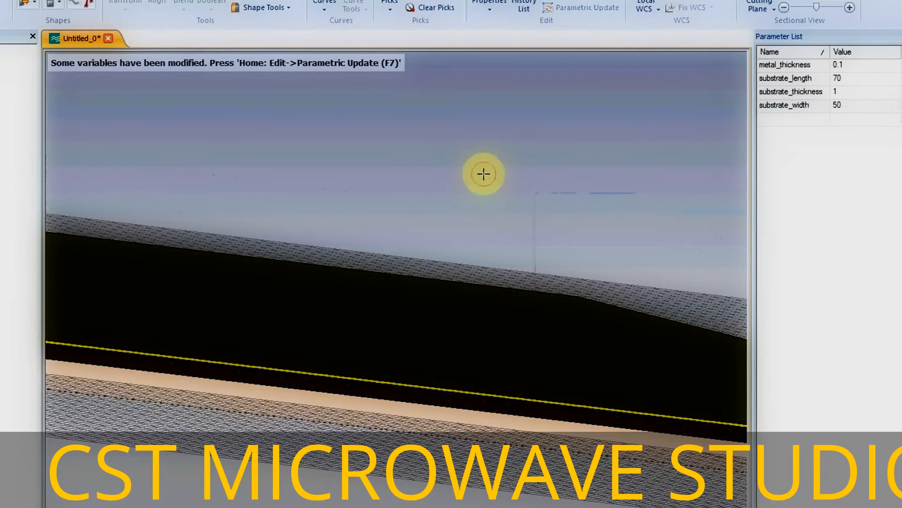
Set the substrate_thickness parameter back to 2 and update the model parametrically
left_click(842, 91)
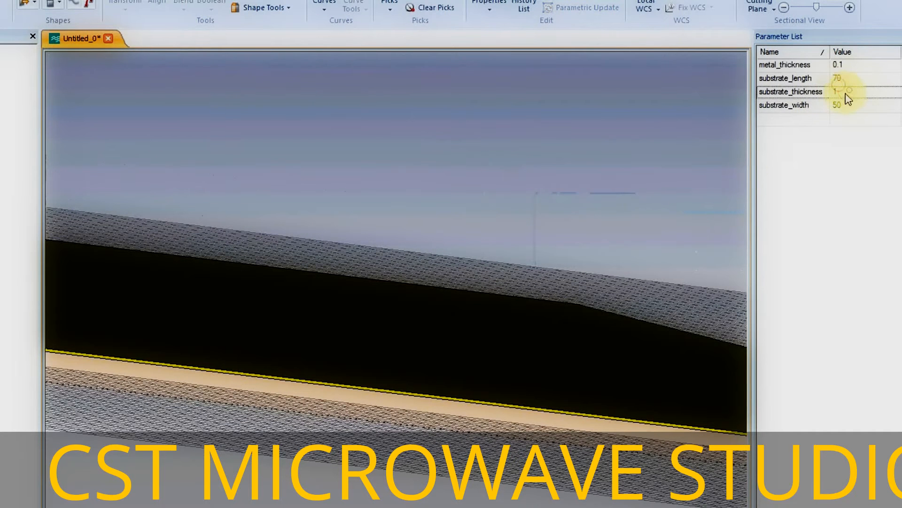
left_click(841, 92)
type("2")
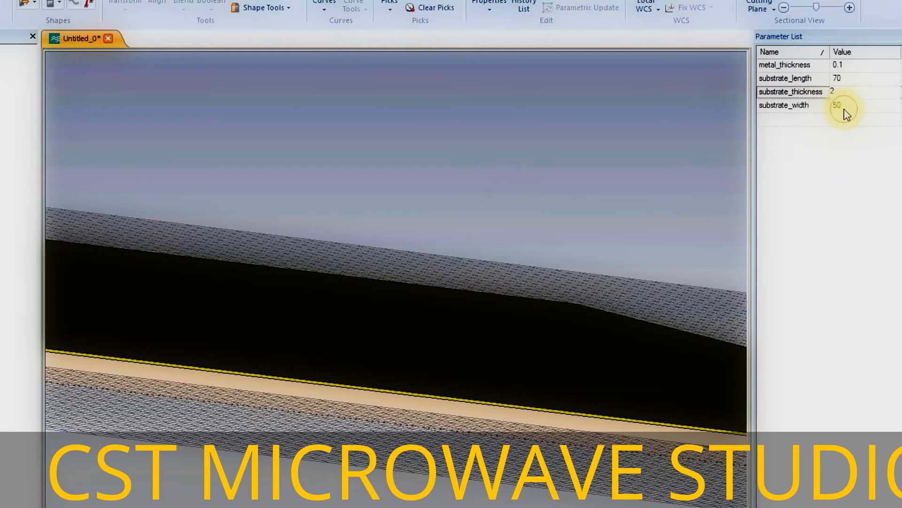
key("Return")
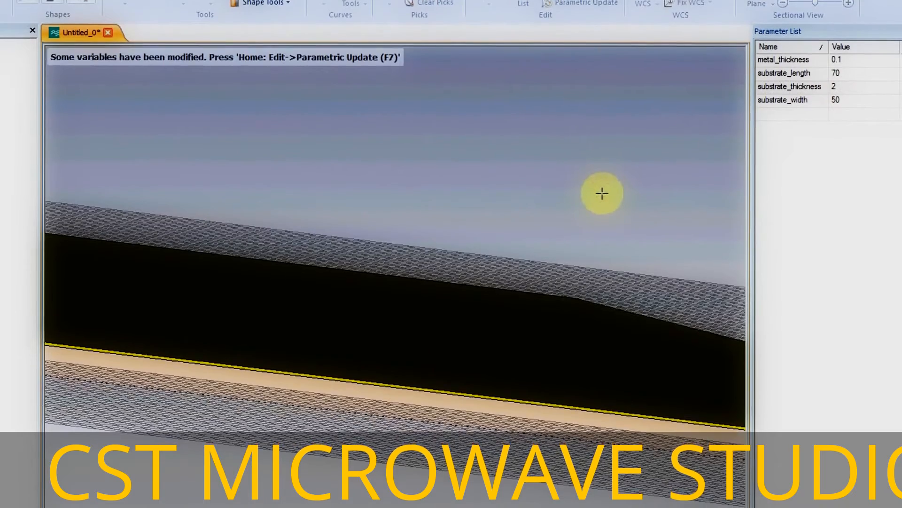
key("F7")
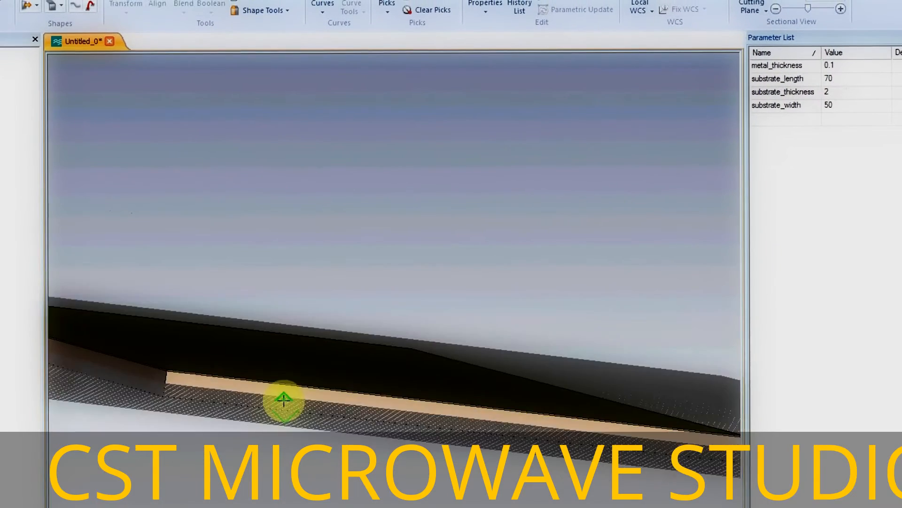
Examine how the top metal layer sits on the substrate along the board's front edge and corner
scroll(283, 400, "down", 1)
scroll(283, 399, "up", 5)
scroll(283, 401, "down", 3)
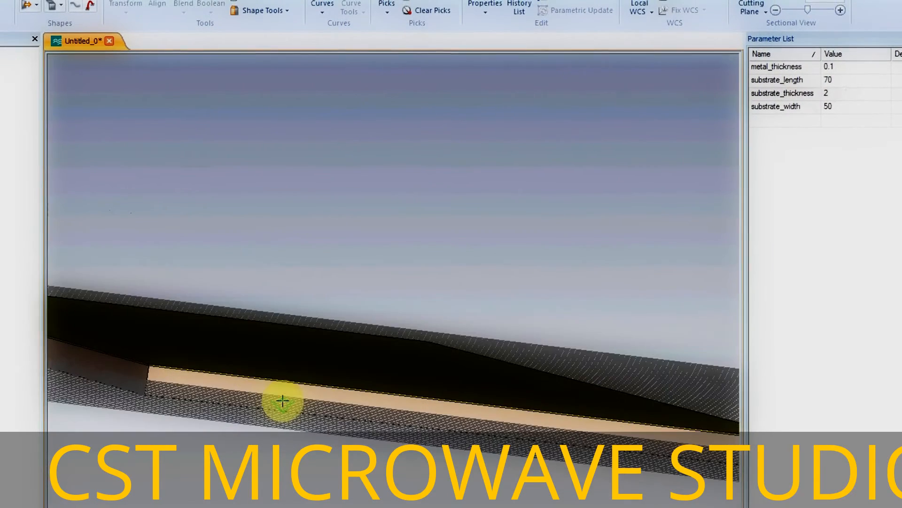
scroll(282, 400, "down", 3)
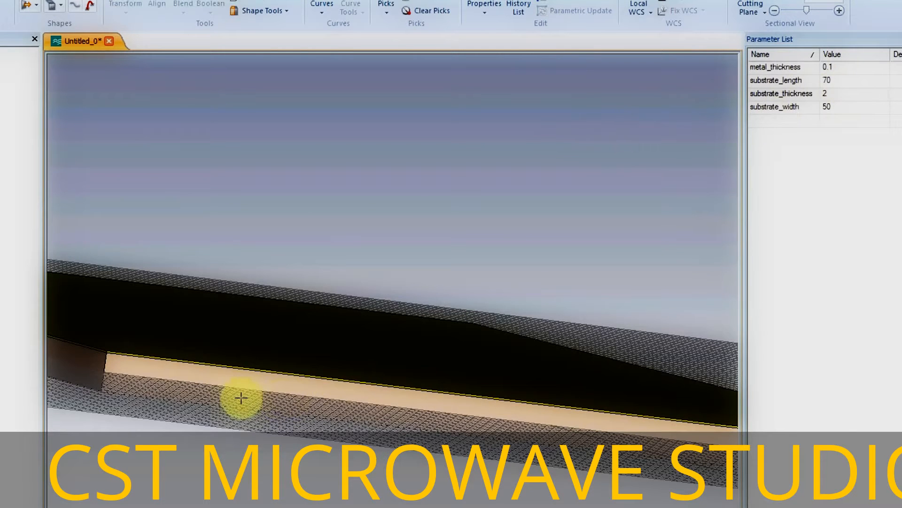
scroll(240, 395, "down", 3)
left_click_drag(252, 377, 254, 415)
scroll(254, 413, "down", 5)
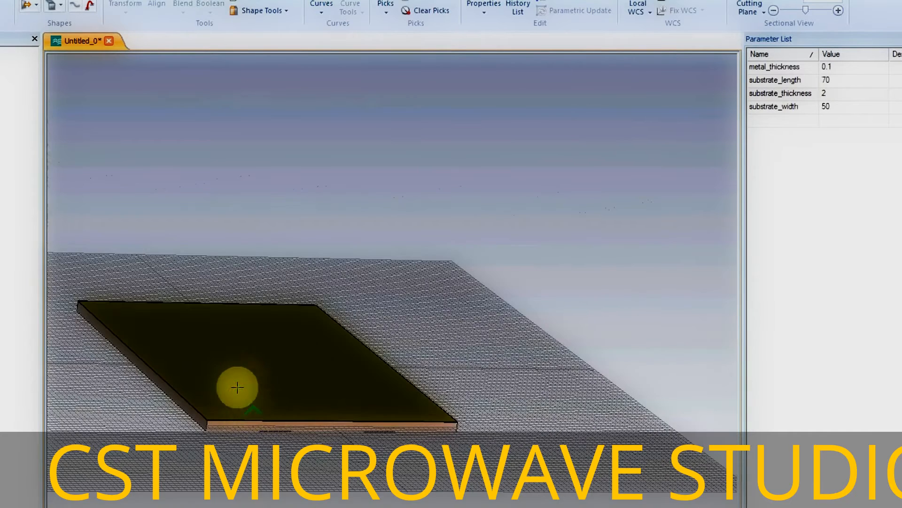
middle_click_drag(237, 389, 416, 372)
scroll(416, 373, "up", 6)
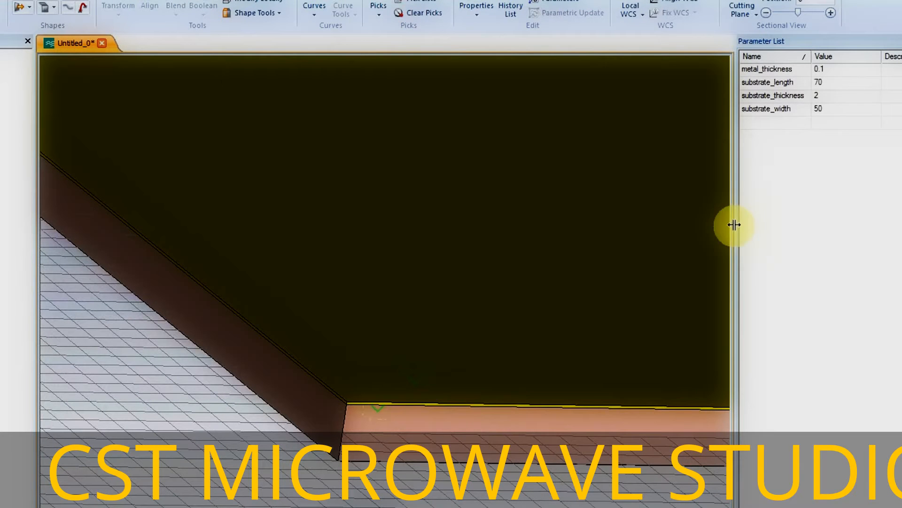
Set the substrate_thickness parameter to 0.5 and update the model parametrically
left_click(822, 97)
left_click(825, 95)
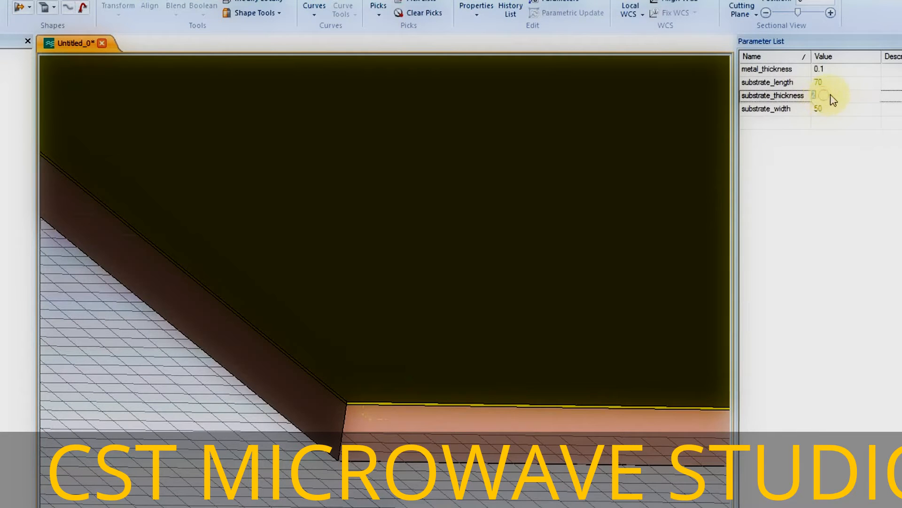
left_click_drag(830, 94, 815, 97)
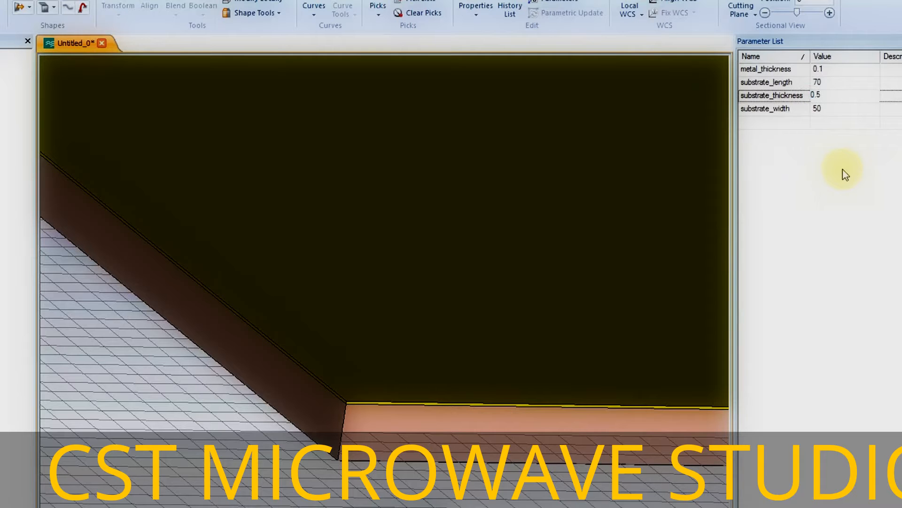
key("Return")
left_click(888, 86)
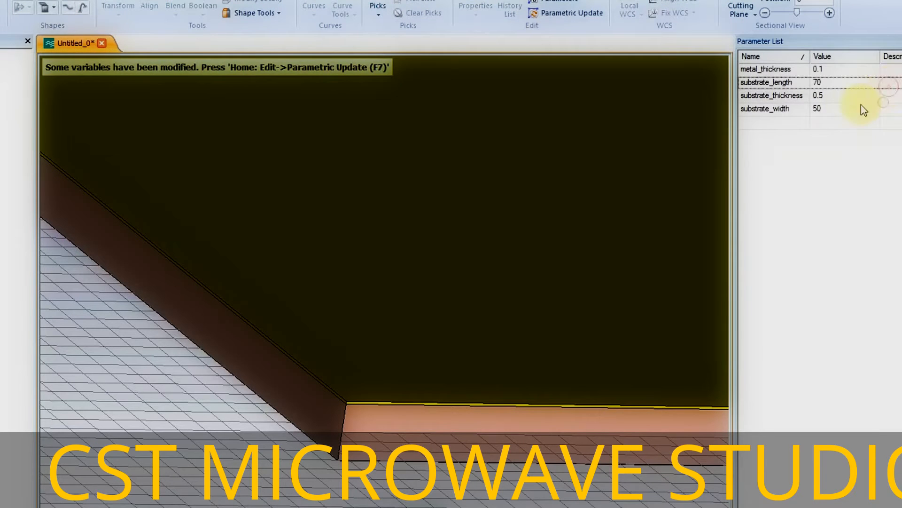
left_click(849, 110)
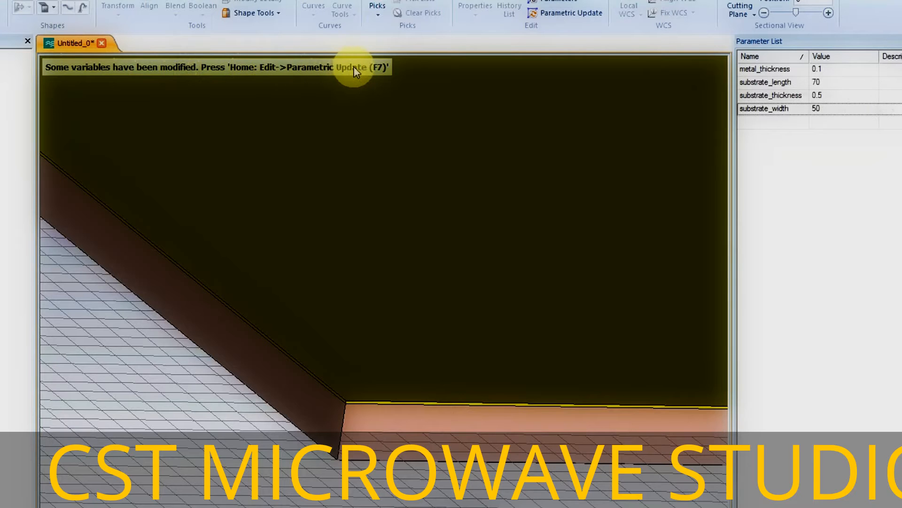
key("F7")
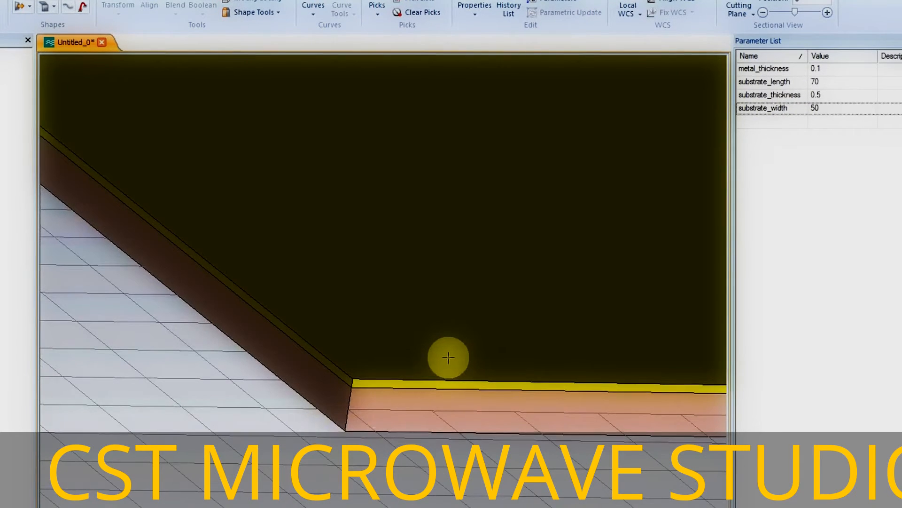
Define a brick for the bottom metal layer along the underside of the substrate
scroll(449, 357, "down", 3)
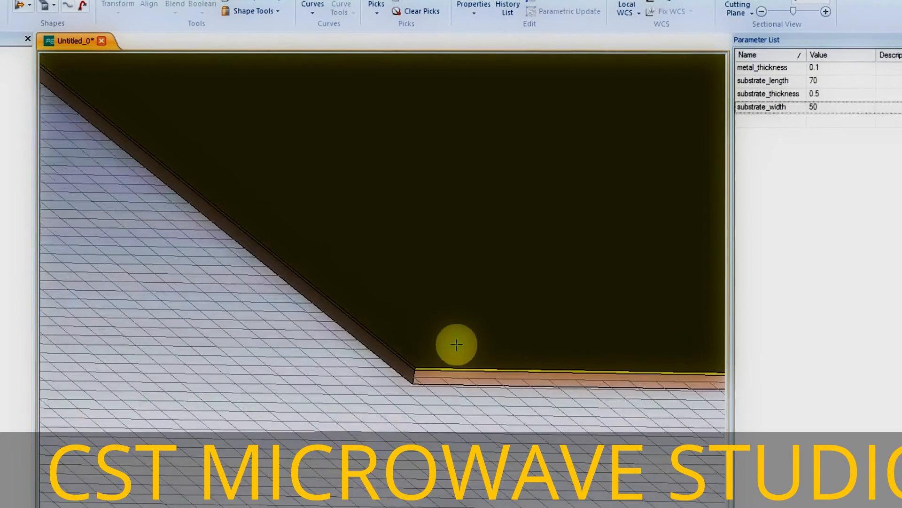
scroll(456, 344, "up", 1)
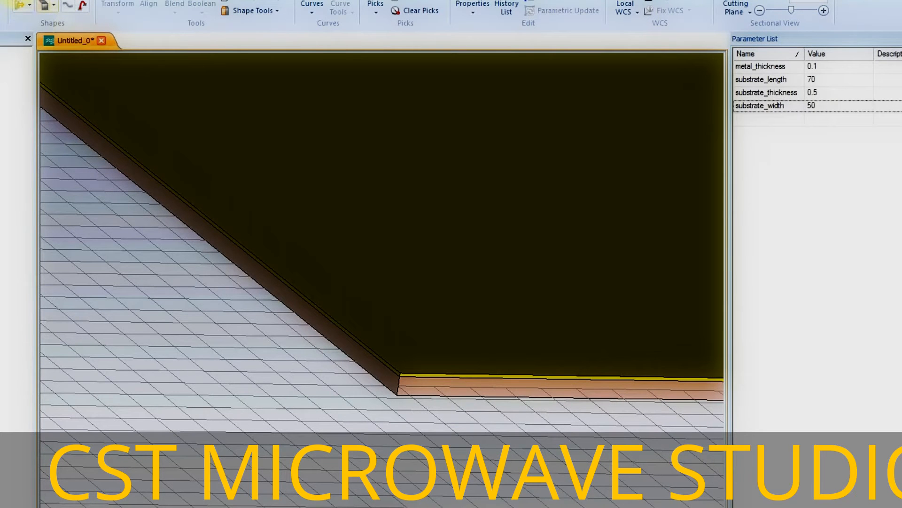
left_click(19, 5)
key("Escape")
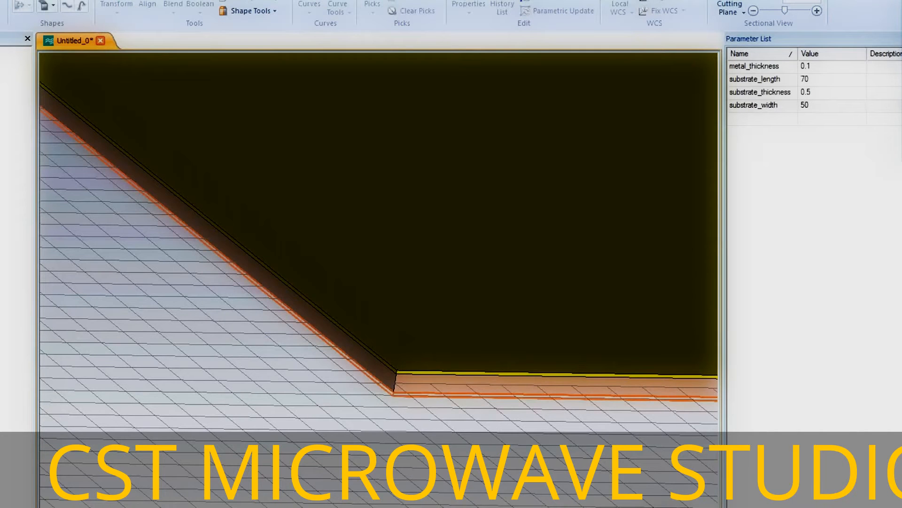
Check the previewed bottom metal layer at the board's lower corner and create the brick
left_click_drag(412, 393, 457, 318)
scroll(458, 315, "up", 3)
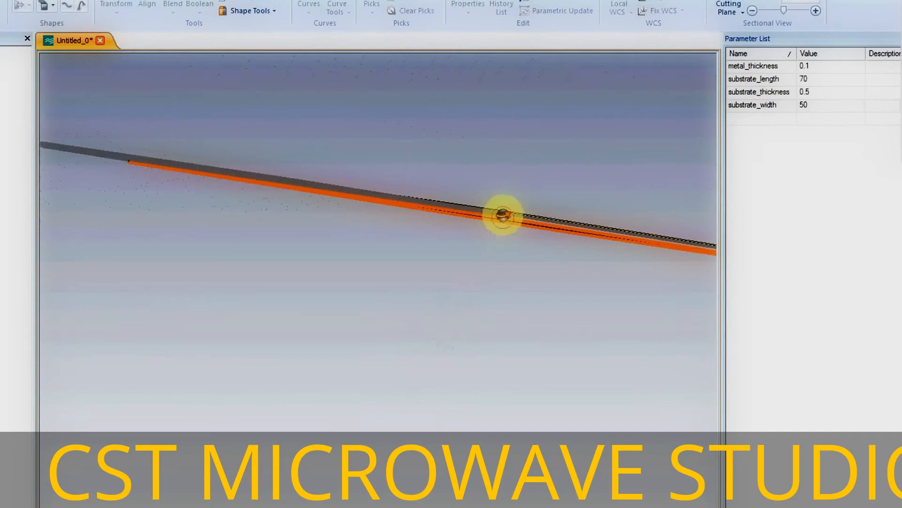
left_click_drag(499, 209, 464, 236)
scroll(414, 258, "down", 4)
scroll(413, 258, "up", 3)
scroll(437, 201, "up", 2)
scroll(437, 202, "down", 3)
scroll(443, 181, "up", 6)
scroll(403, 181, "up", 3)
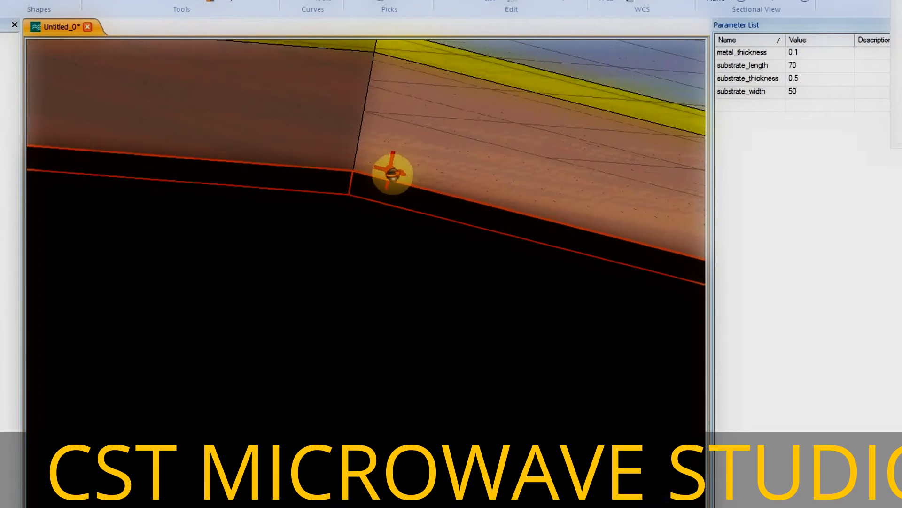
left_click_drag(393, 174, 404, 162)
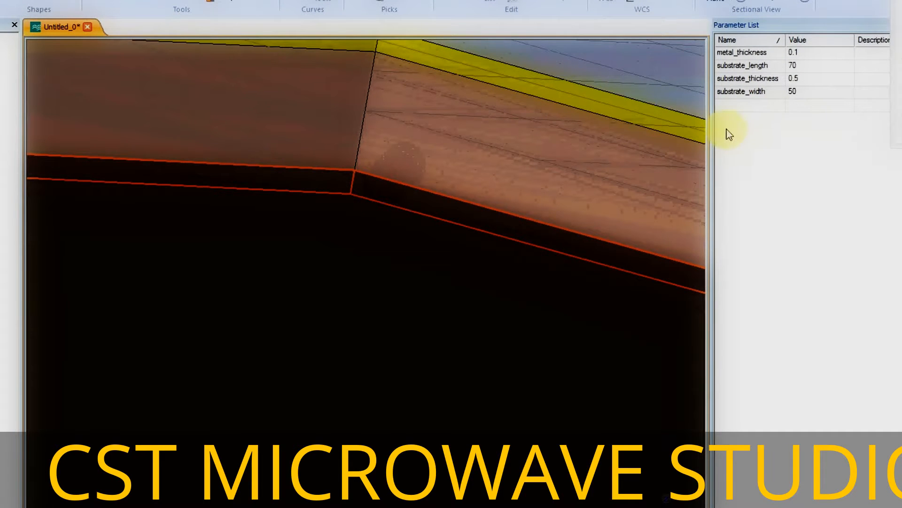
key("Return")
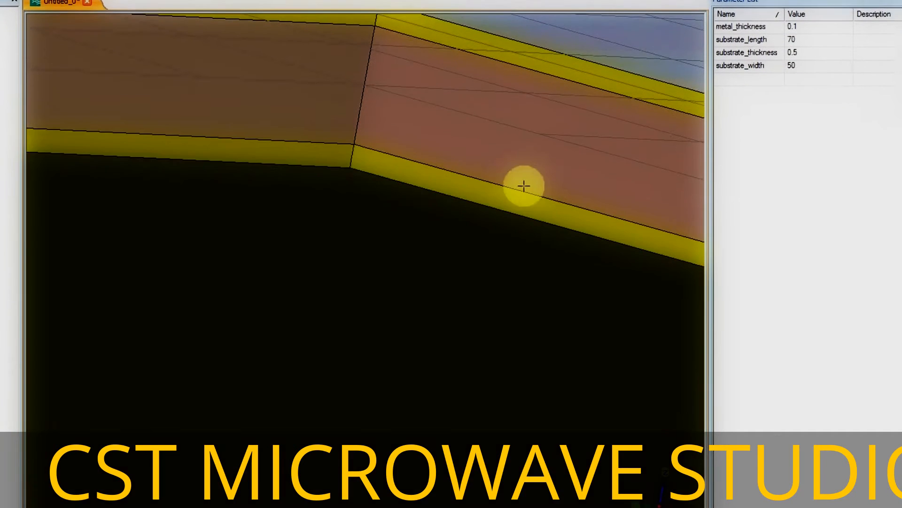
Set the substrate_width parameter to 40 and update the model parametrically
left_click_drag(456, 167, 295, 260, "ctrl")
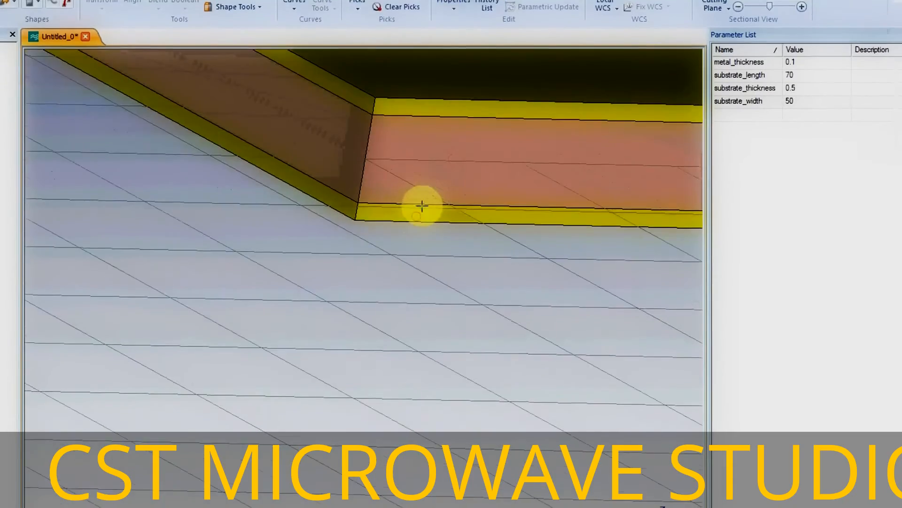
scroll(422, 205, "down", 5)
scroll(309, 243, "down", 5)
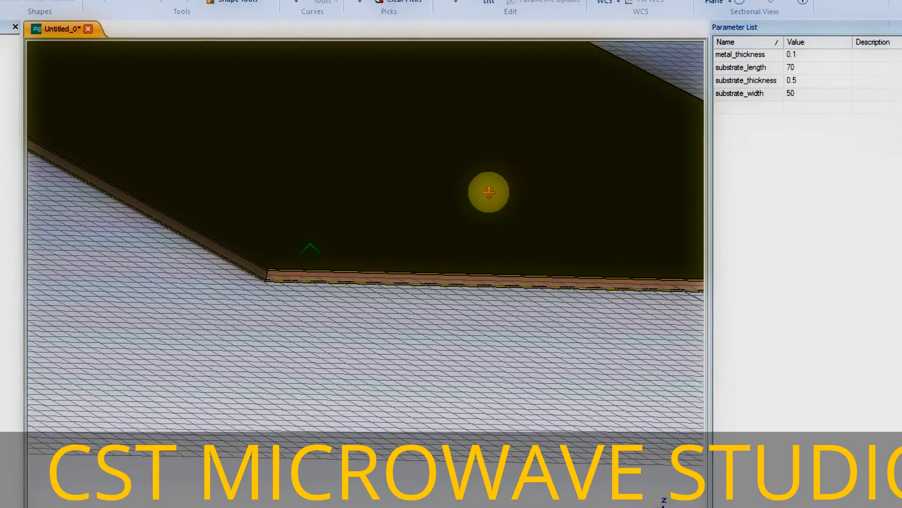
left_click_drag(487, 192, 332, 292, "ctrl+shift")
scroll(329, 254, "down", 5)
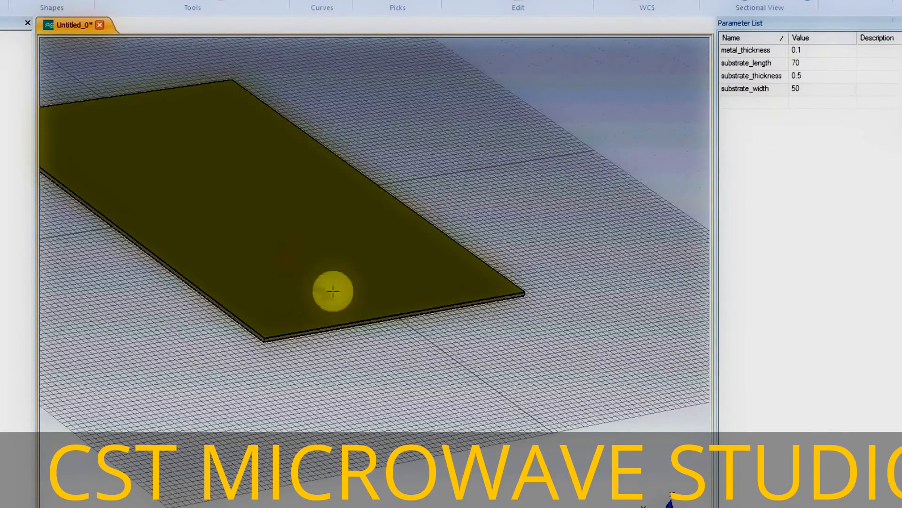
double_click(809, 92)
type("40")
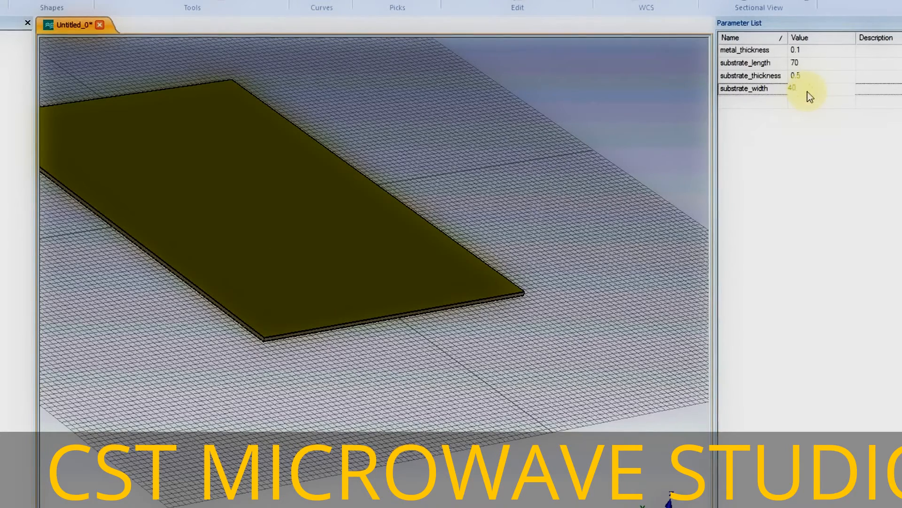
key("Return")
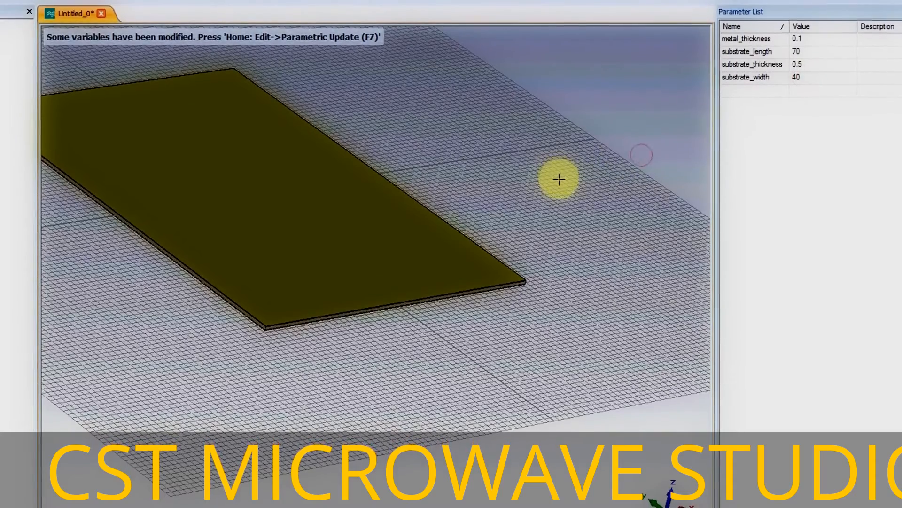
key("F7")
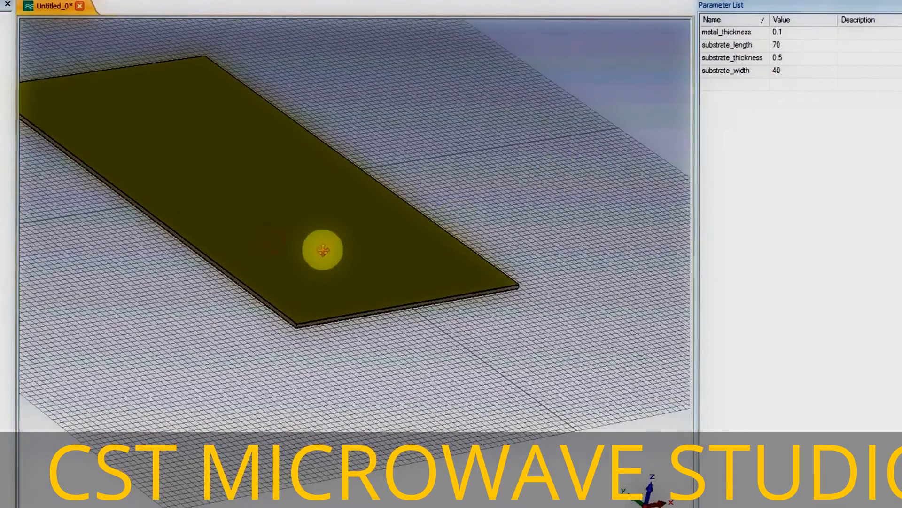
Start a cylinder named via with numeric entry and set its outer radius to the parameter via_radius
left_click_drag(323, 250, 416, 244)
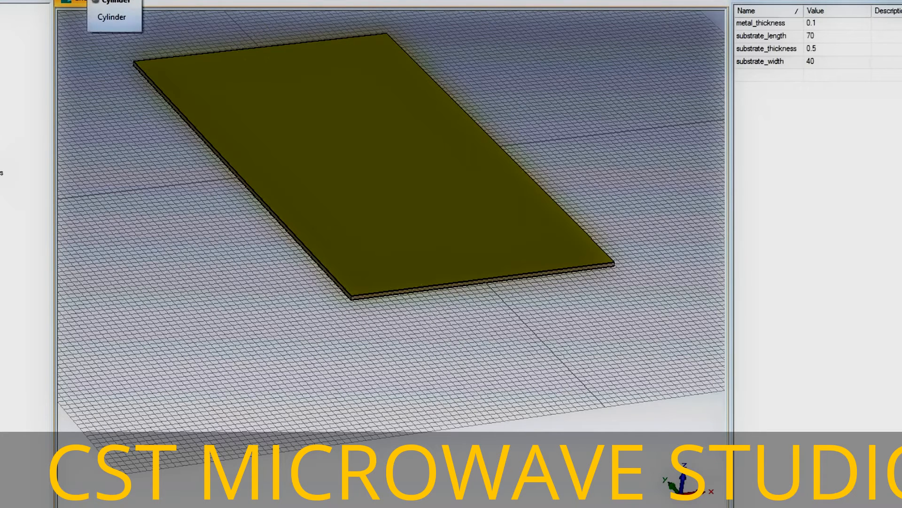
left_click(109, 1)
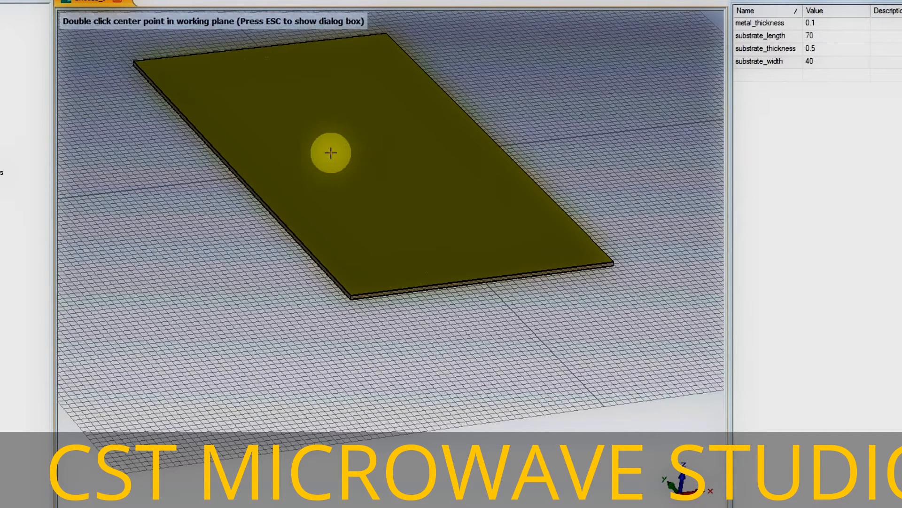
key("Escape")
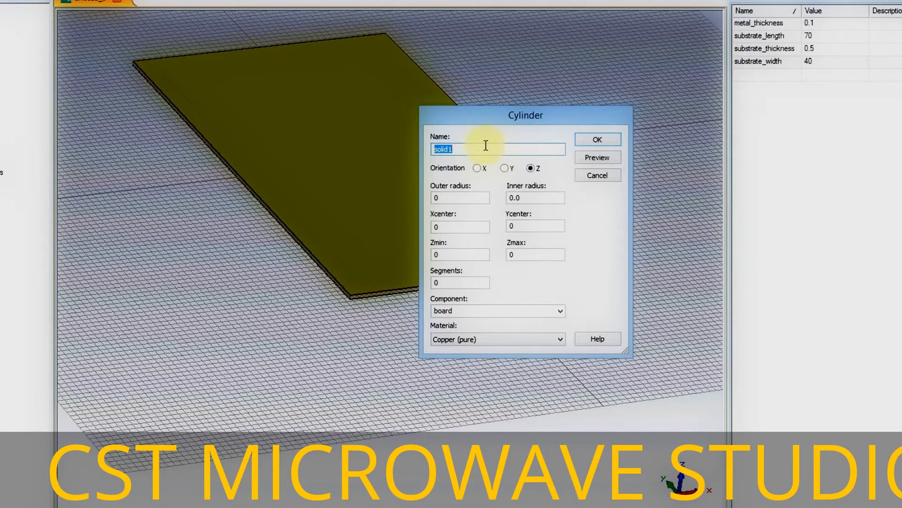
type("via")
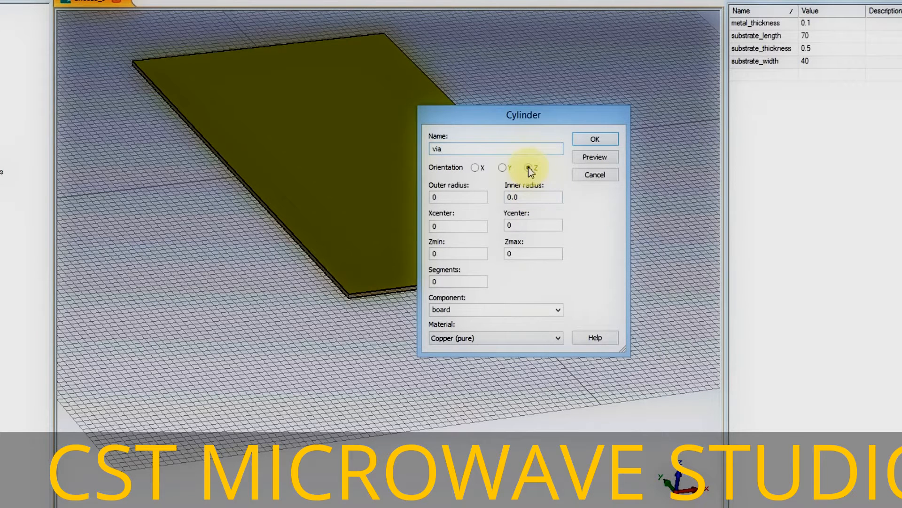
left_click_drag(460, 198, 377, 191)
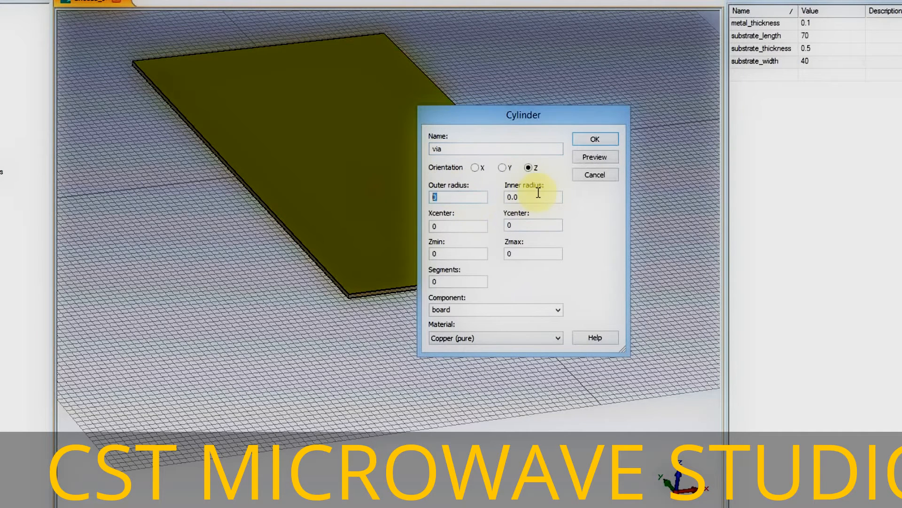
type("via_radius")
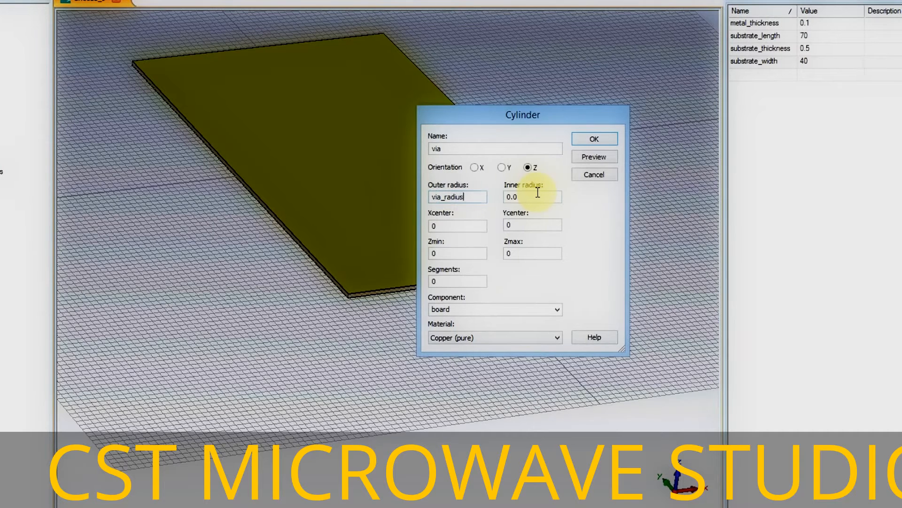
key("Tab")
key("Tab")
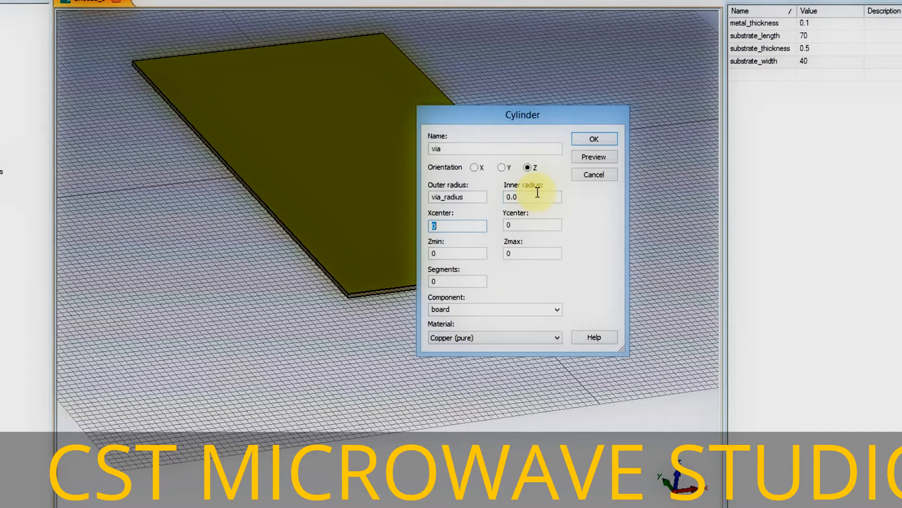
type("s")
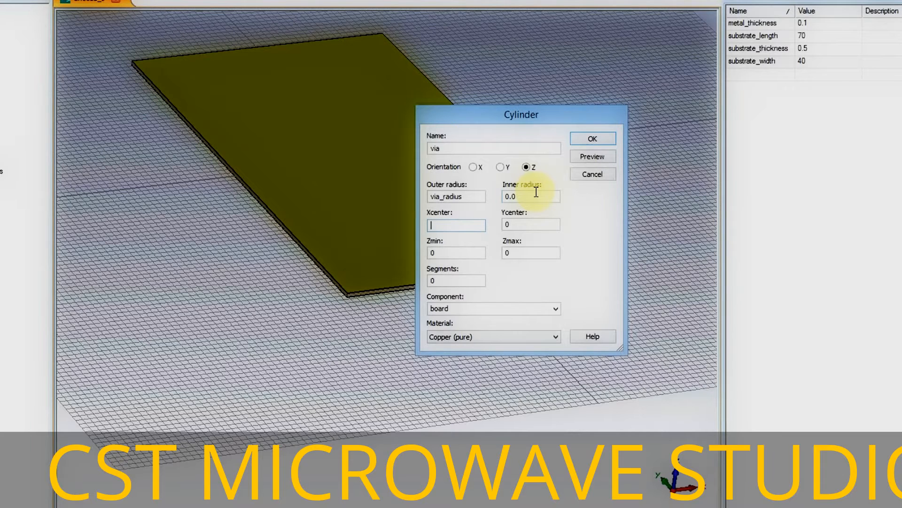
type("substrate_w")
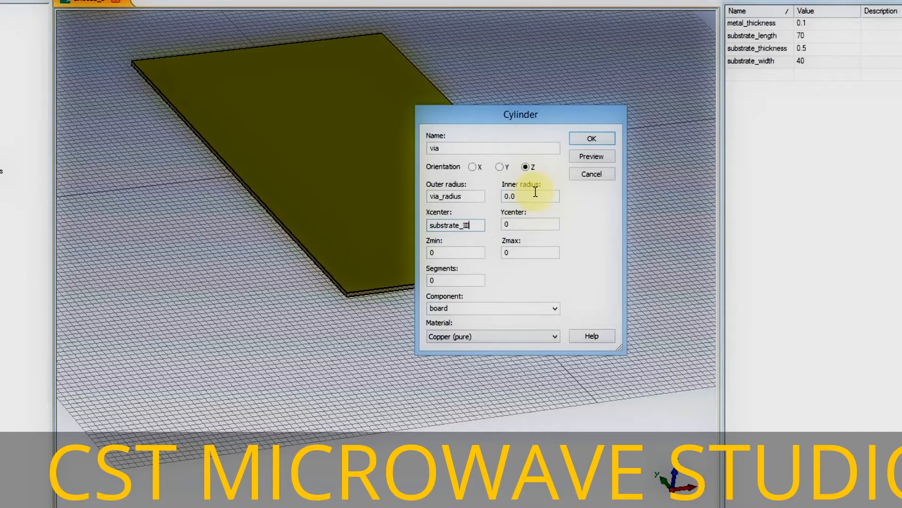
key("BackSpace")
key("BackSpace")
key("BackSpace")
key("BackSpace")
key("BackSpace")
key("BackSpace")
key("BackSpace")
key("BackSpace")
key("BackSpace")
key("BackSpace")
type("SIW_")
key("BackSpace")
key("BackSpace")
key("BackSpace")
key("BackSpace")
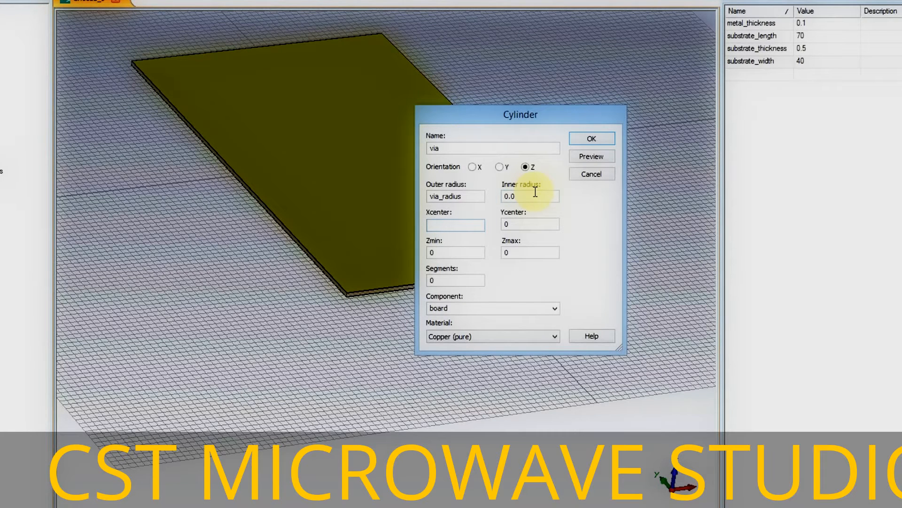
Set the via's X center to -SIW_width/2 and its Y center to -substrate_length/2 + 3*via_radius
type("-SIW_width/2")
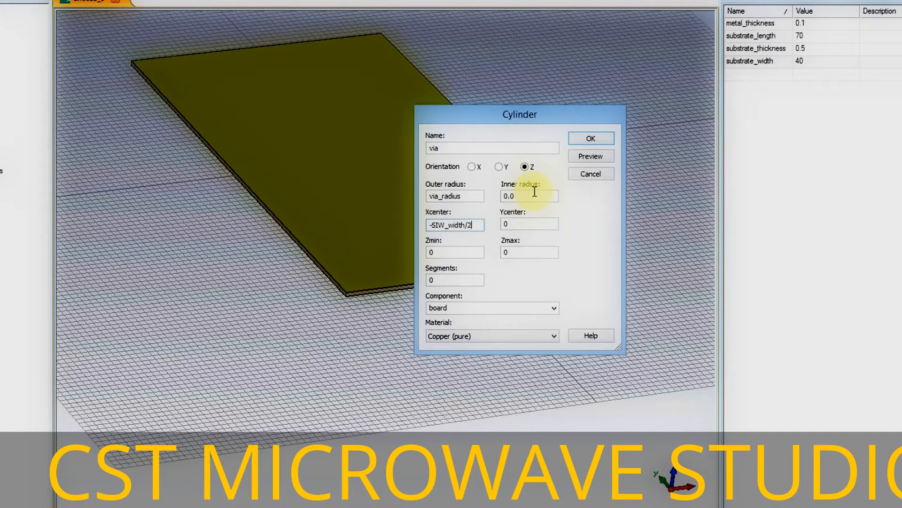
key("Tab")
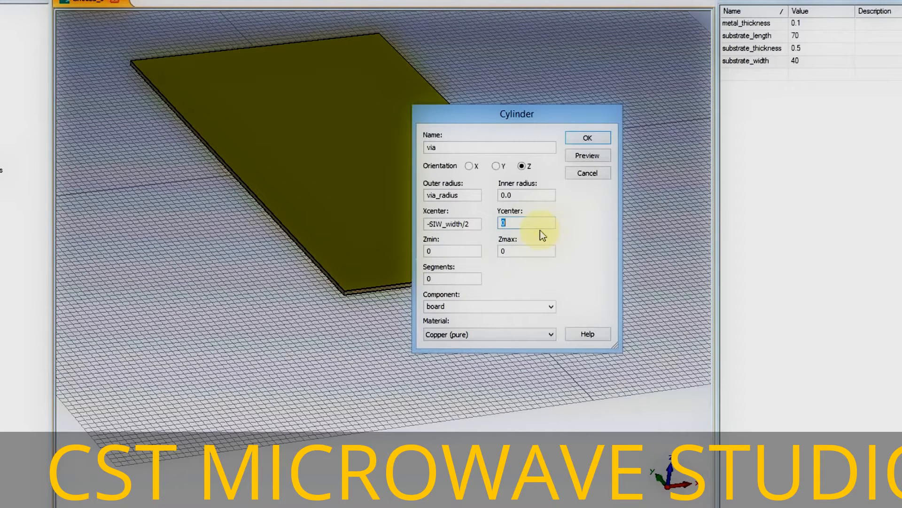
type("-")
type("length/2")
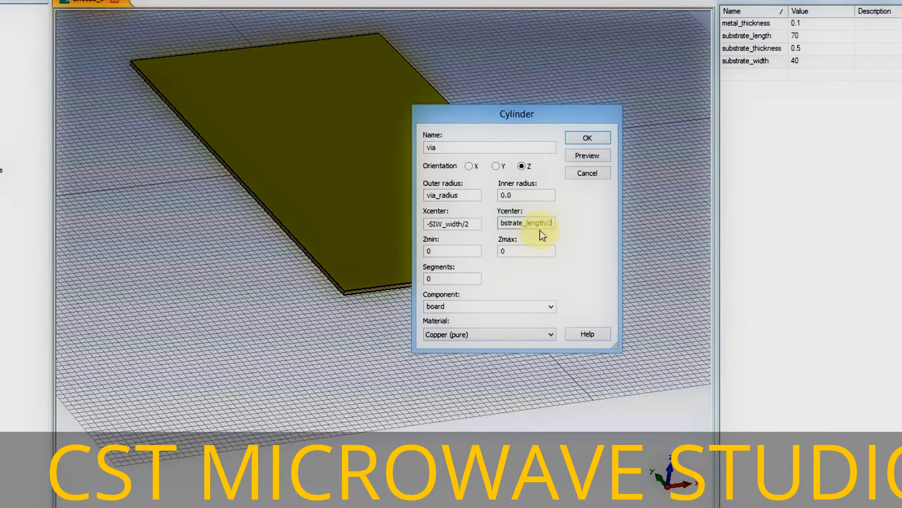
type(" +")
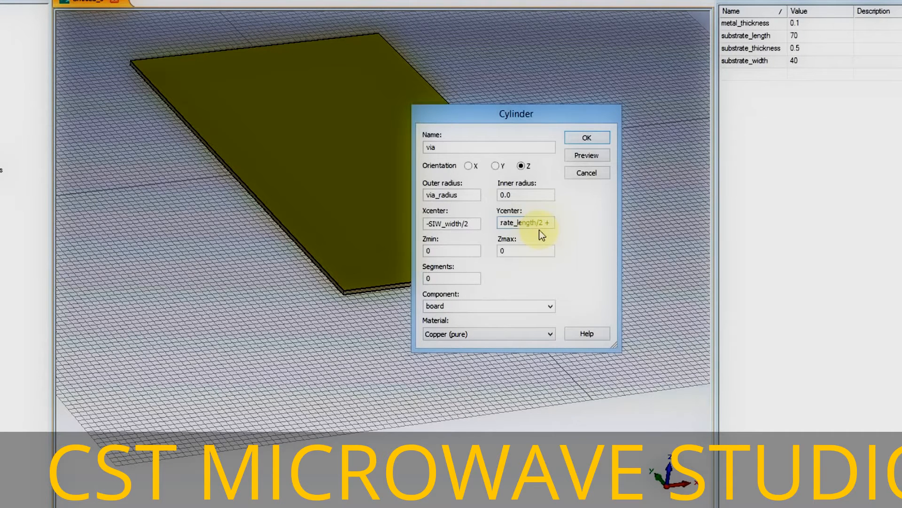
type(" 3*via_r")
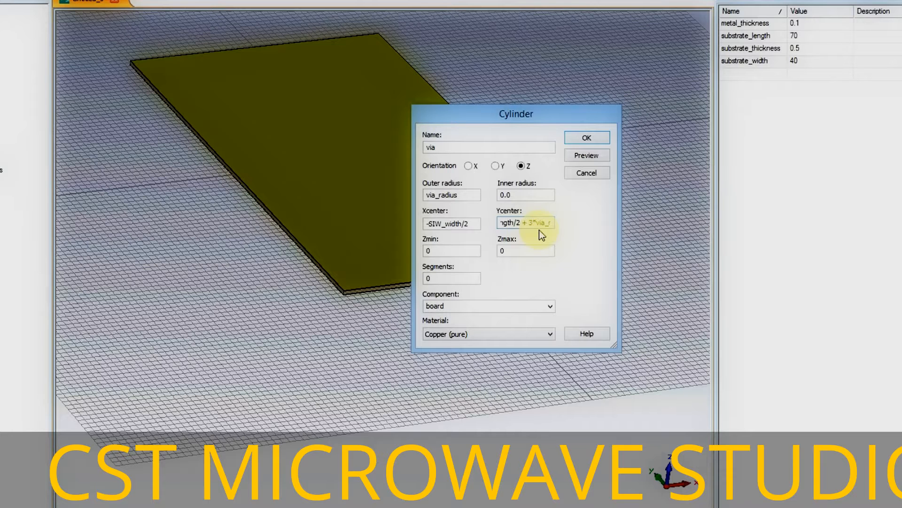
type("adius")
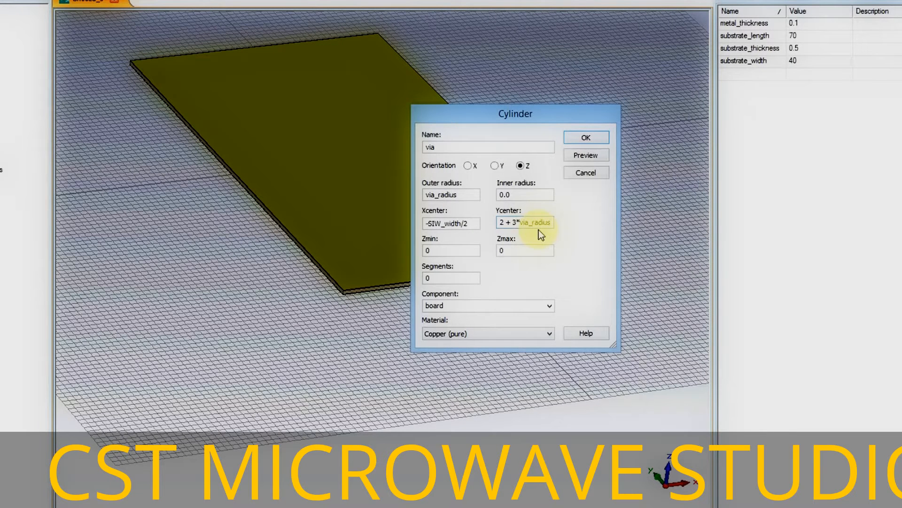
Set the via cylinder's Zmin to -substrate_thickness/2 - metal_thickness
key("Tab")
type("-subs")
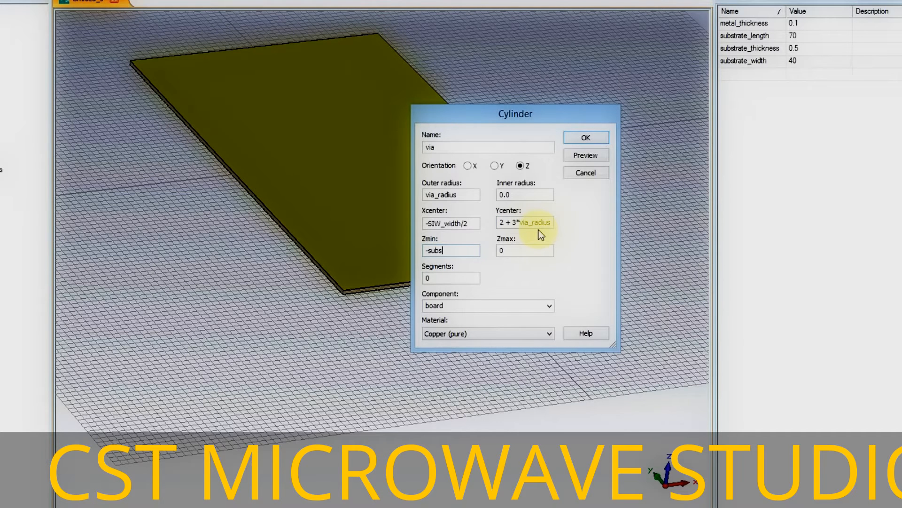
type("trate_")
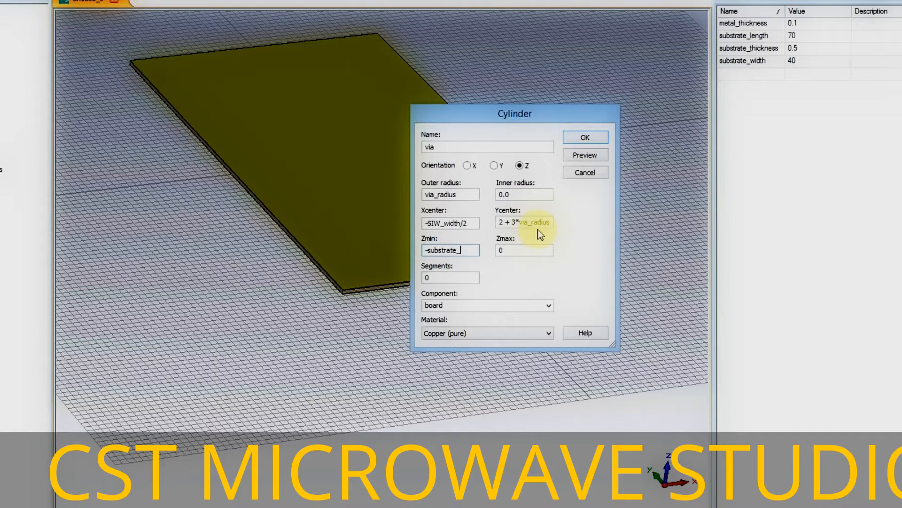
type("thickness / 2")
key("BackSpace")
key("BackSpace")
key("BackSpace")
key("BackSpace")
type("/2")
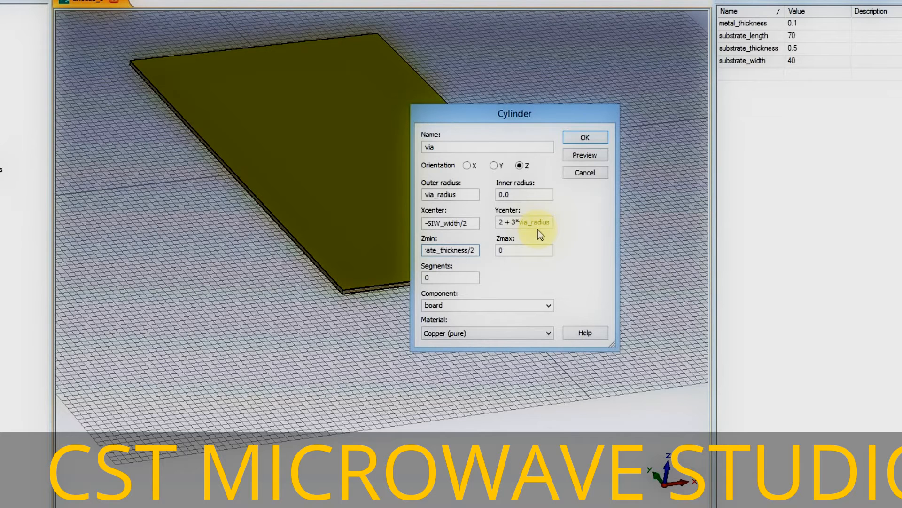
type(" -")
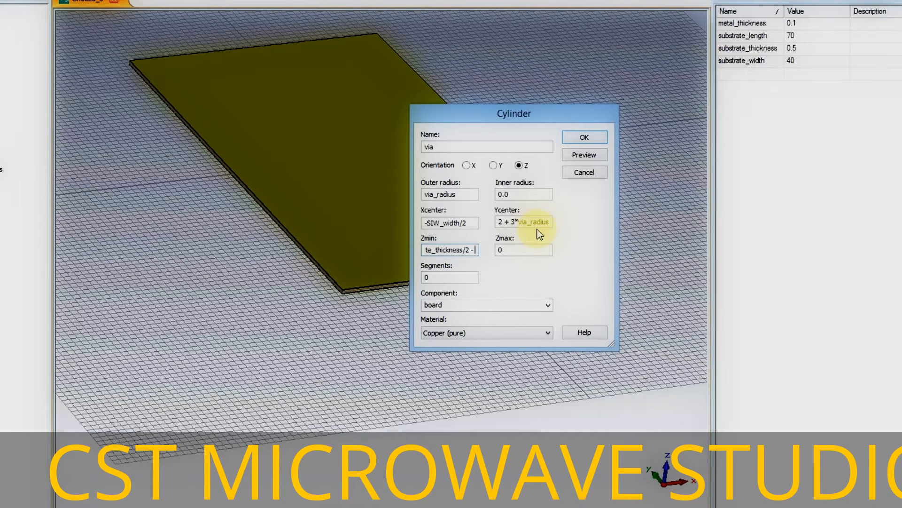
type(" metal_thickness")
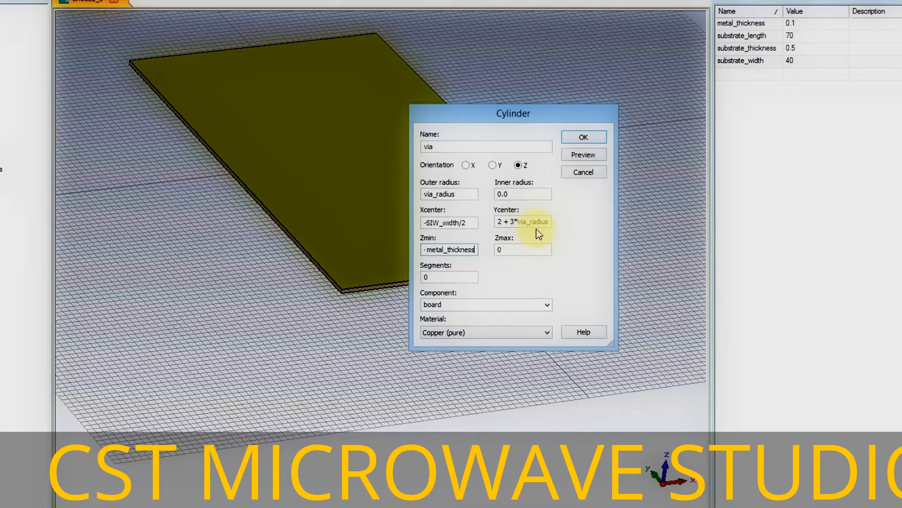
Set the via cylinder's Zmax to substrate_thickness/2 + metal_thickness, keeping the name via and 0 segments
key("Tab")
type("substrate_")
type("thickness/2")
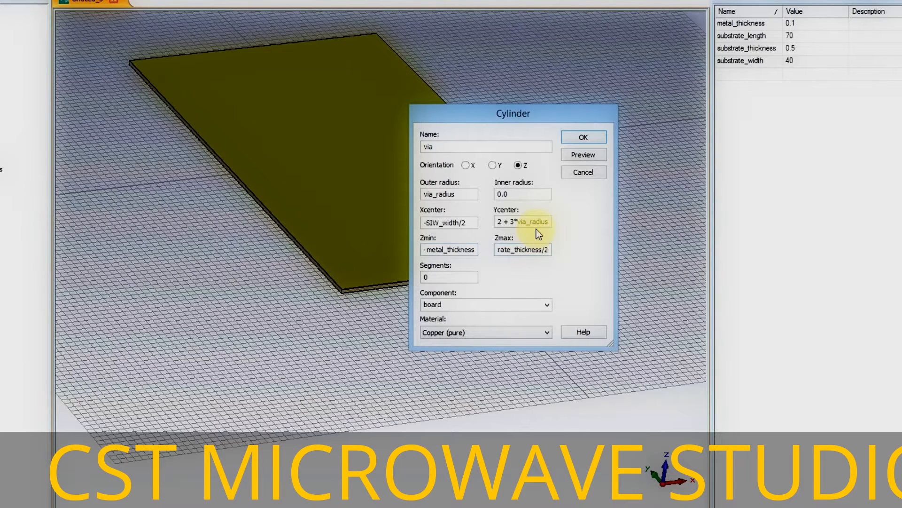
type(" + metal")
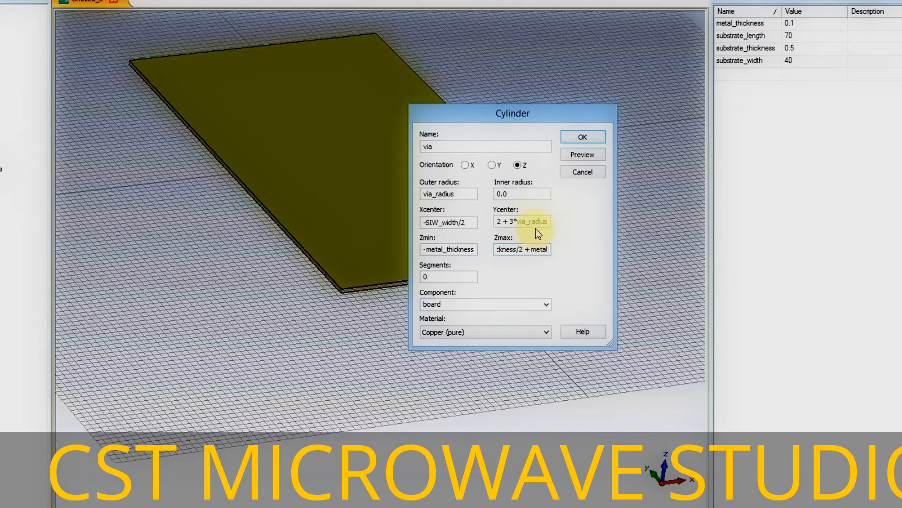
type("_thickness")
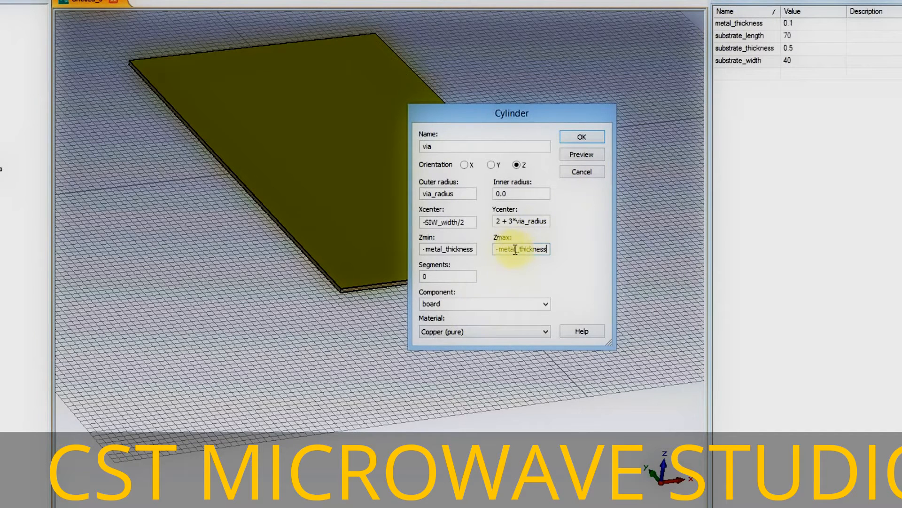
left_click_drag(517, 248, 521, 248)
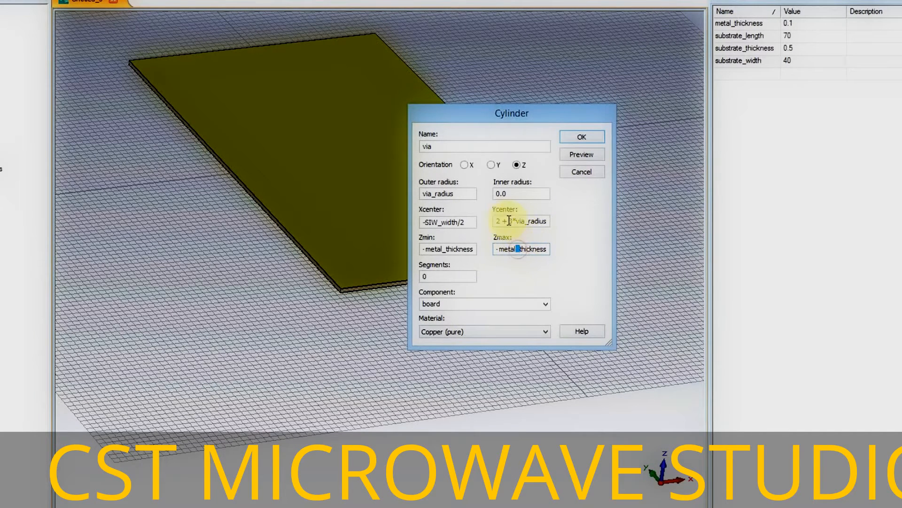
left_click(460, 142)
left_click(460, 142)
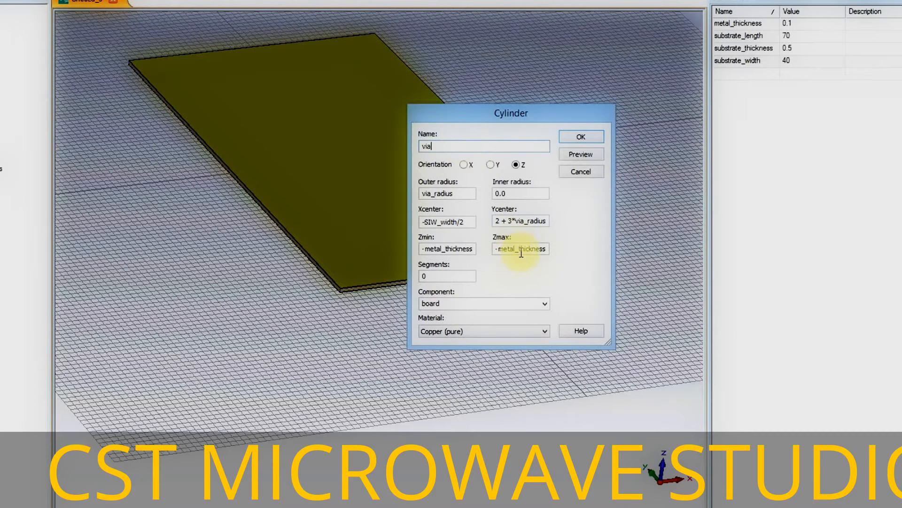
left_click(438, 273)
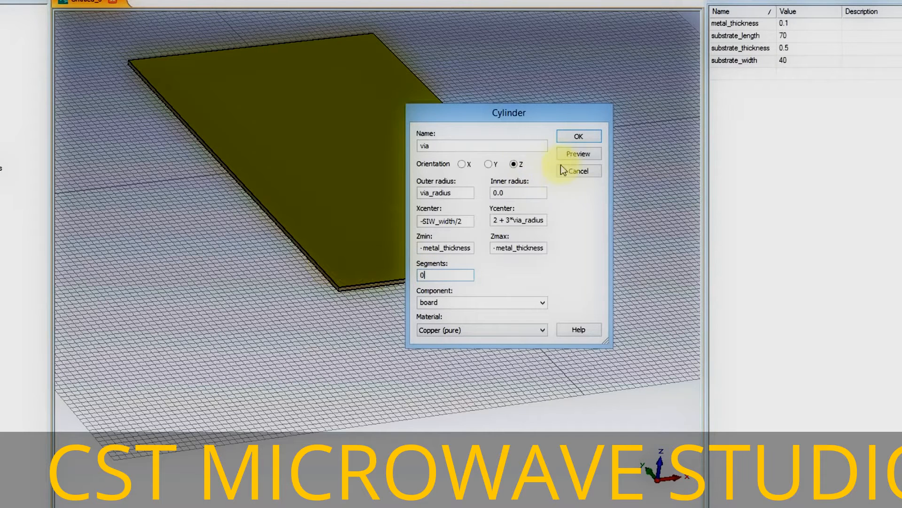
Preview the via cylinder and define the missing parameters via_radius as 0.2 and SIW_width as 10
left_click(577, 154)
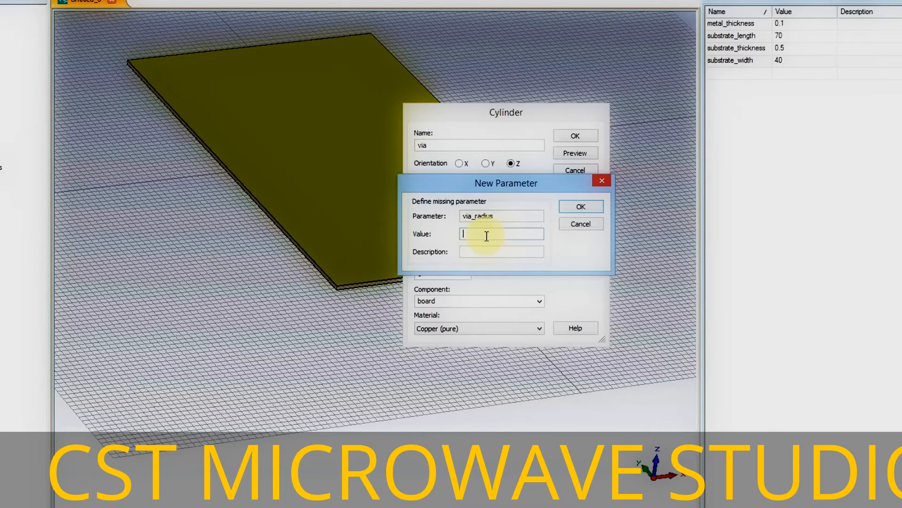
type("0.2")
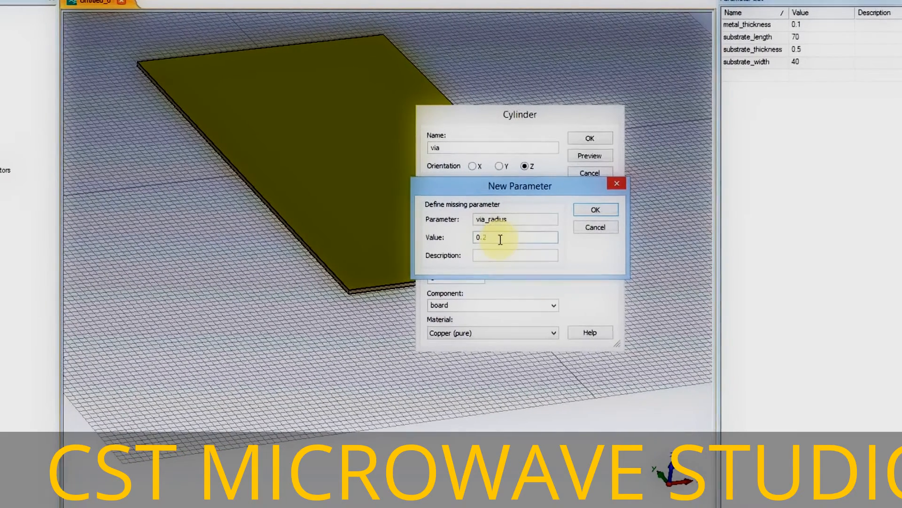
key("Return")
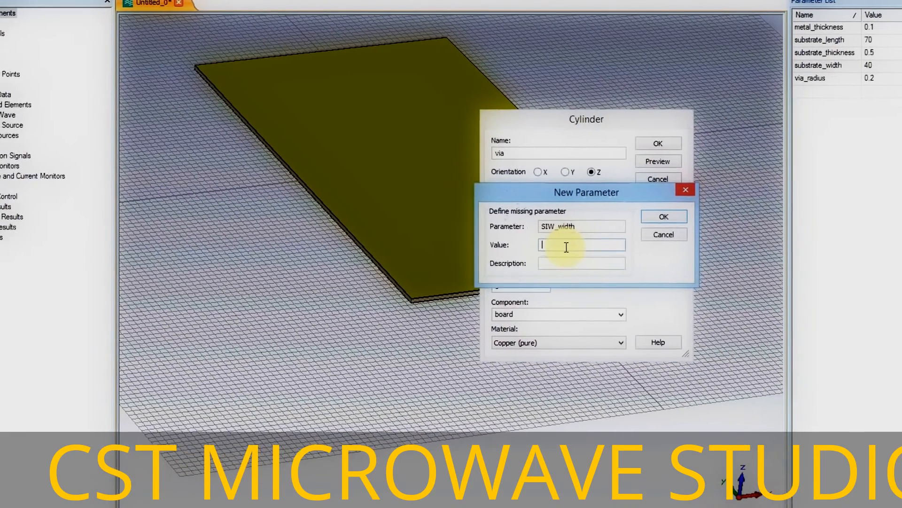
left_click(212, 504)
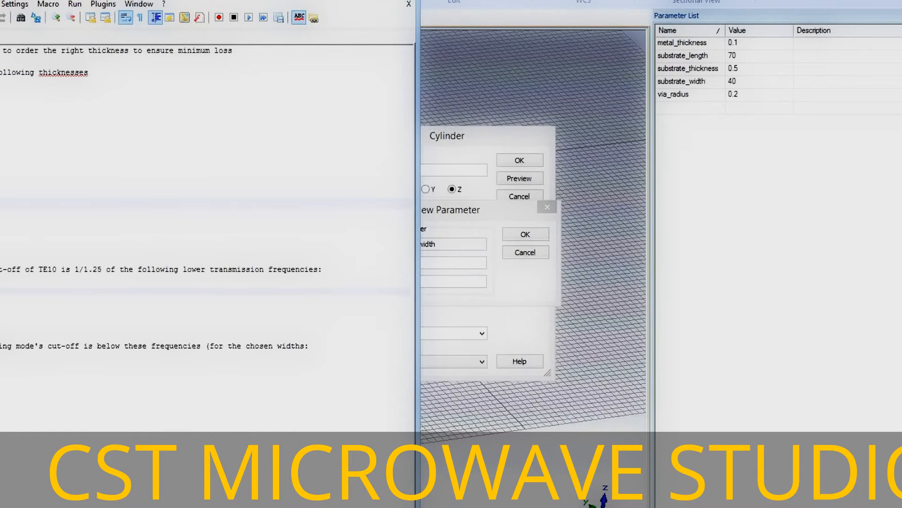
key("alt+Tab")
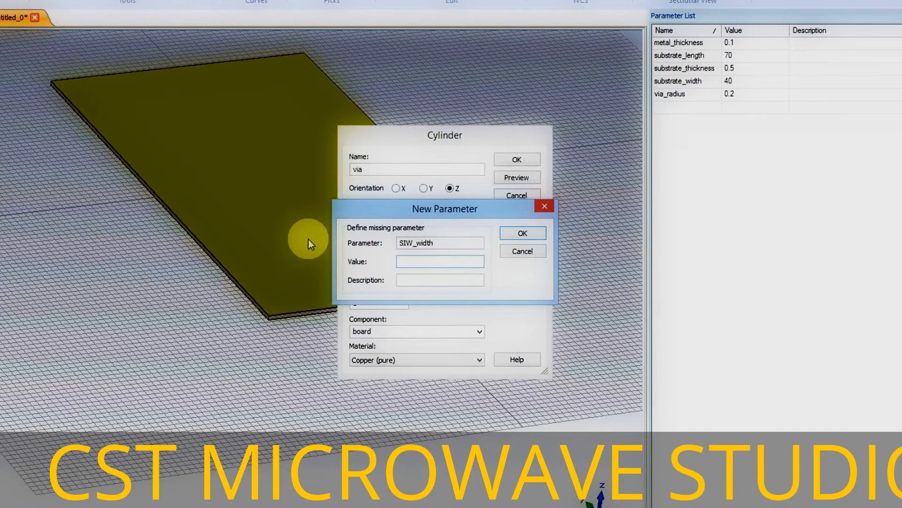
type("10")
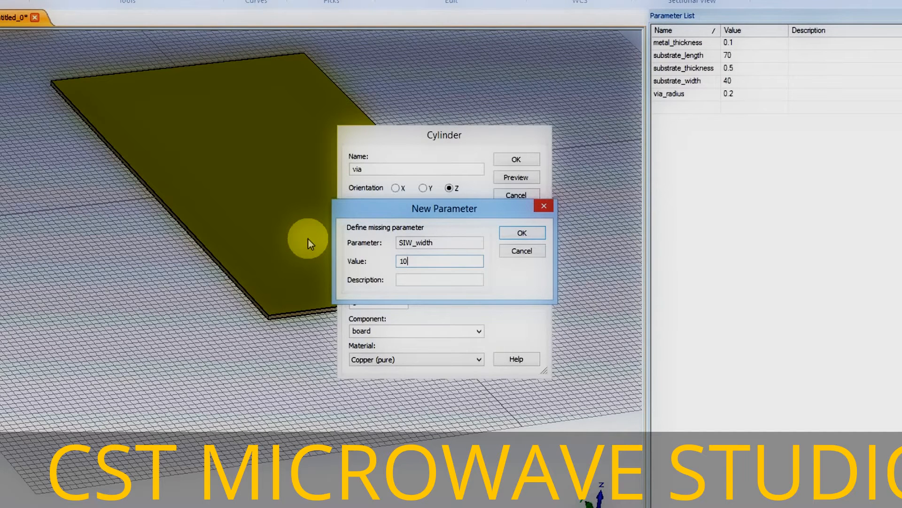
left_click(520, 233)
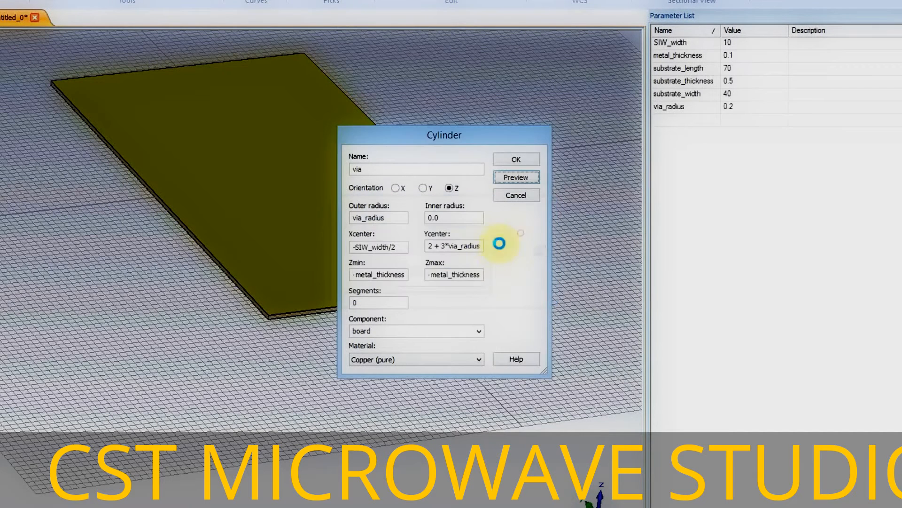
Inspect the via preview near the board's front edge and create the cylinder in Copper (pure)
left_click_drag(470, 140, 556, 137)
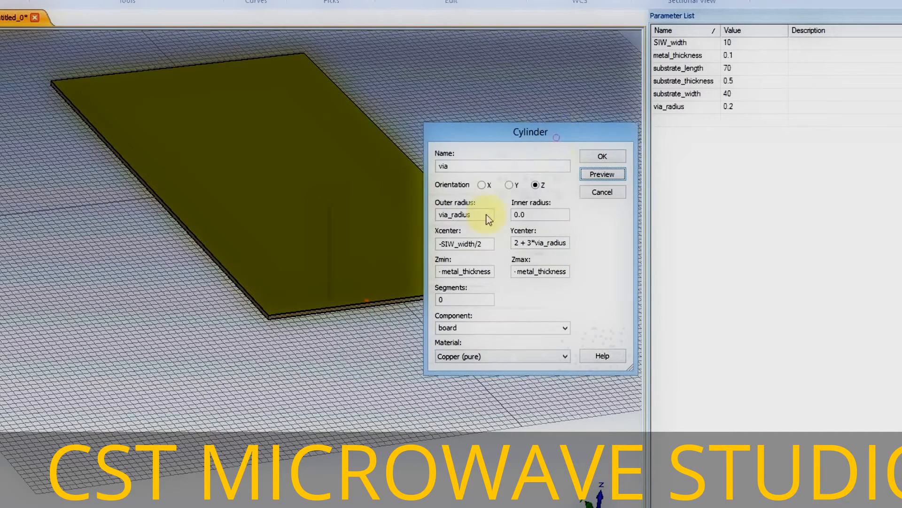
scroll(369, 299, "up", 3)
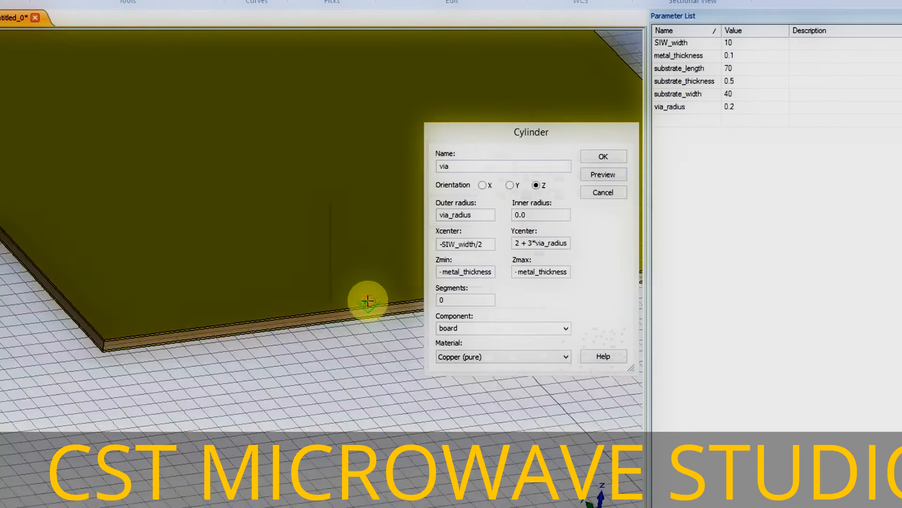
scroll(367, 300, "up", 2)
scroll(358, 359, "up", 2)
scroll(358, 347, "up", 2)
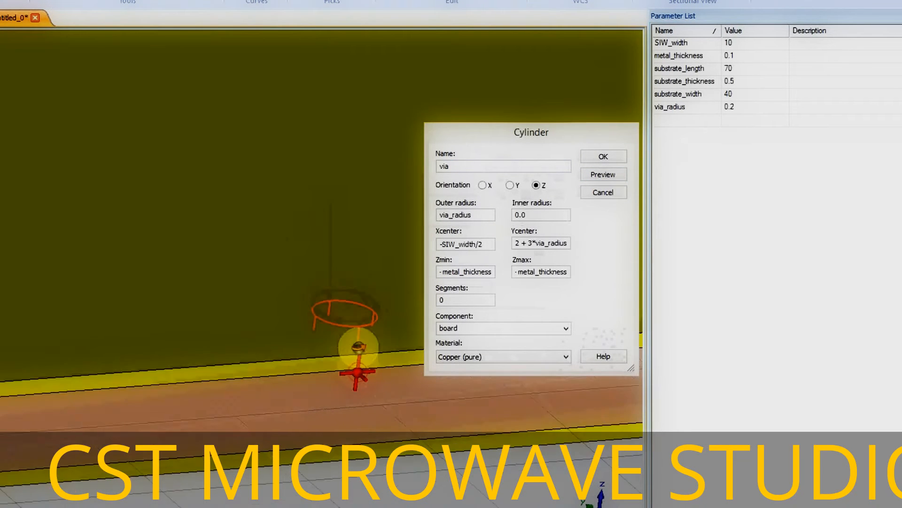
left_click_drag(358, 347, 335, 319)
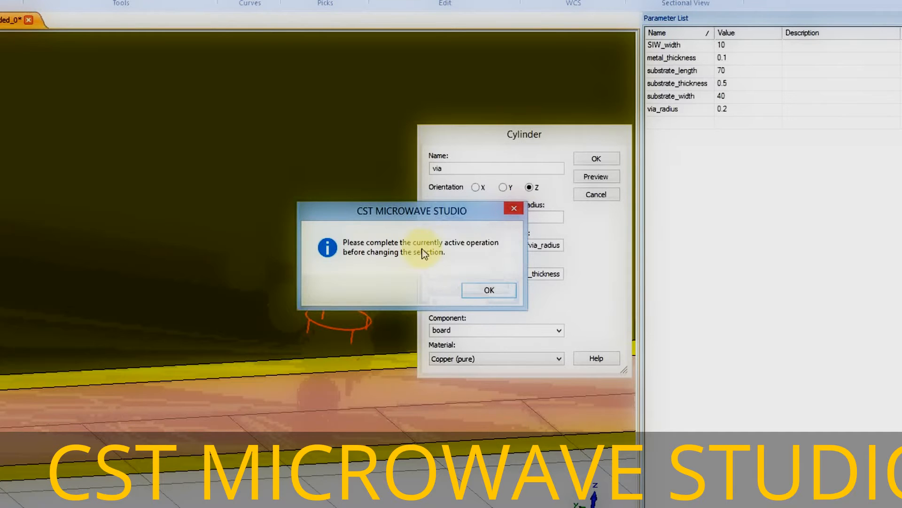
left_click(501, 292)
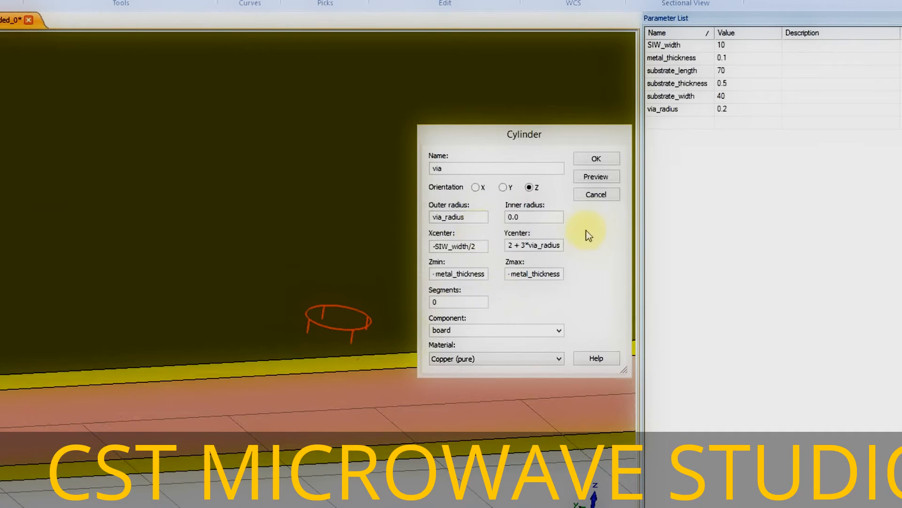
left_click(596, 159)
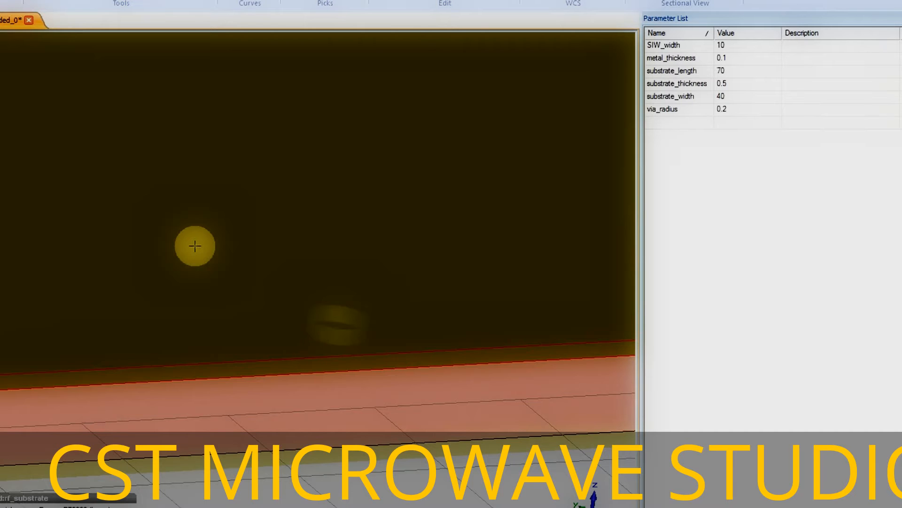
Hide the rf_substrate solid to expose the via between the two copper layers
scroll(326, 352, "up", 2)
scroll(327, 346, "down", 3)
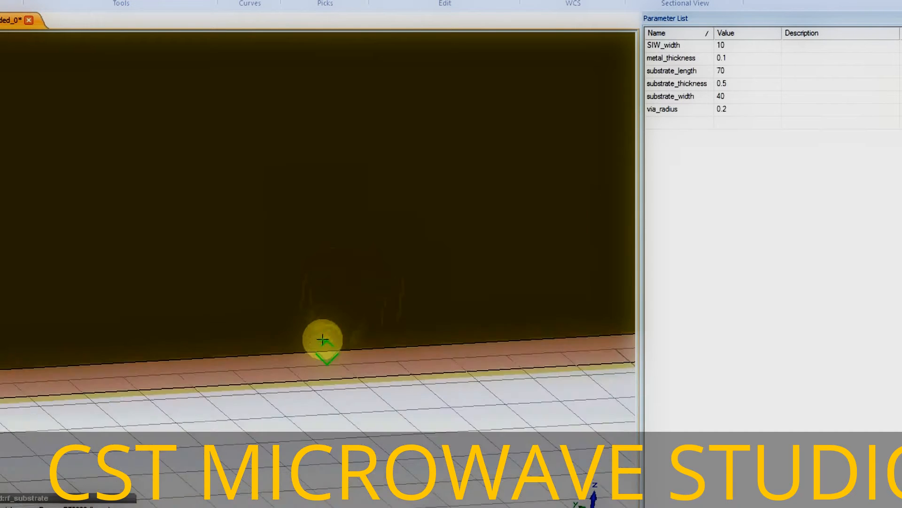
scroll(325, 329, "up", 1)
scroll(325, 329, "up", 2)
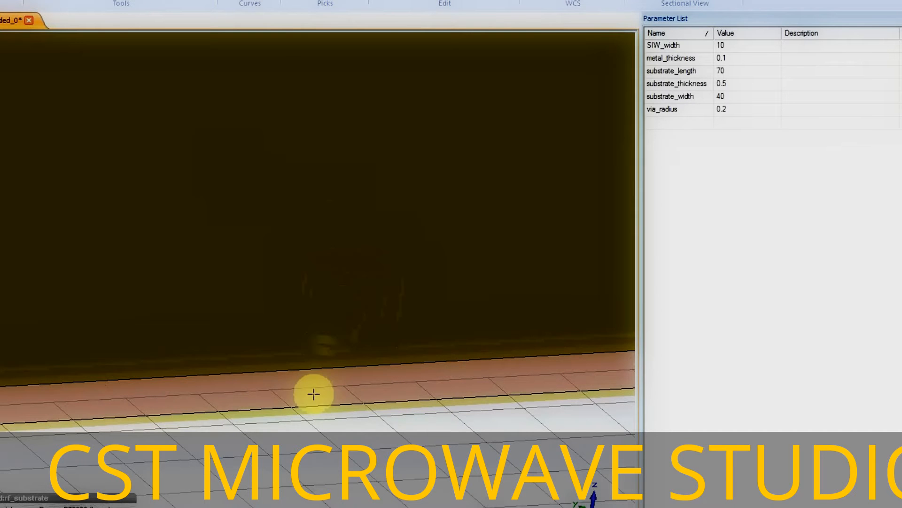
left_click(0, 57)
right_click(0, 57)
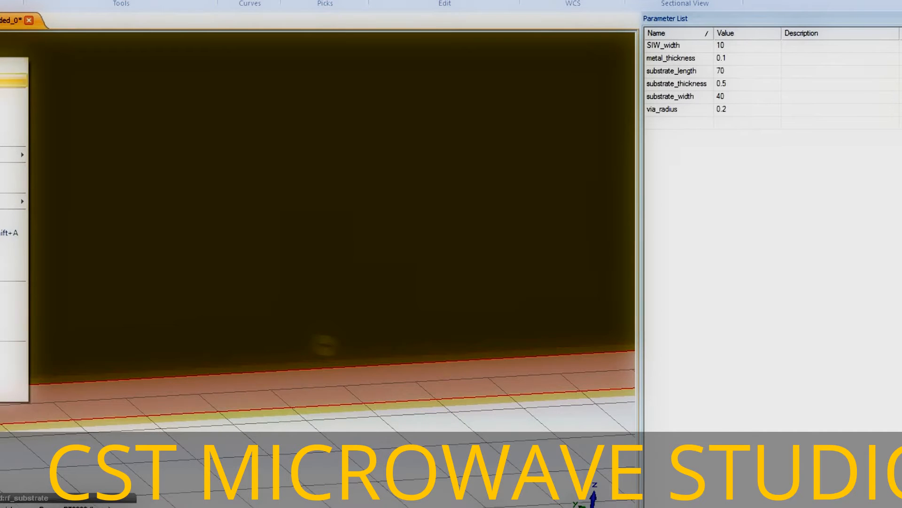
left_click(12, 96)
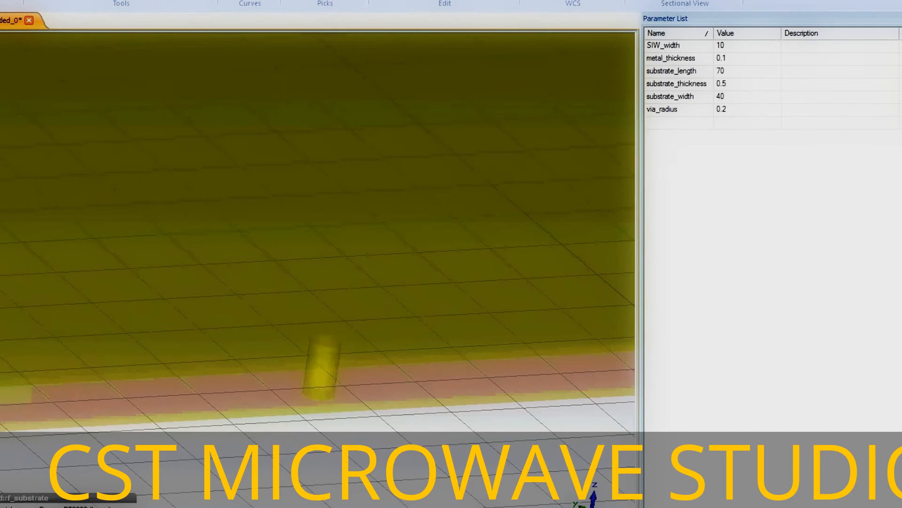
left_click(0, 188)
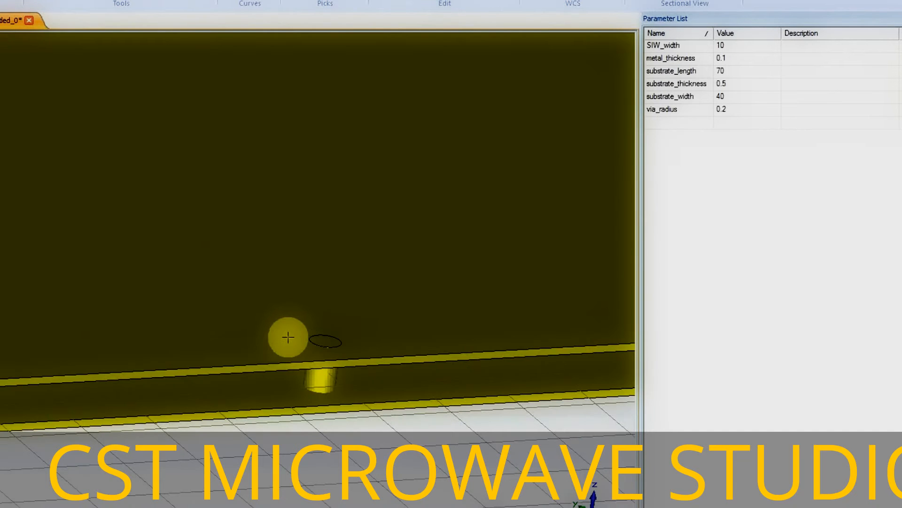
Examine the via's fit between the copper layers and its position along the board's front edge
left_click_drag(351, 345, 350, 395)
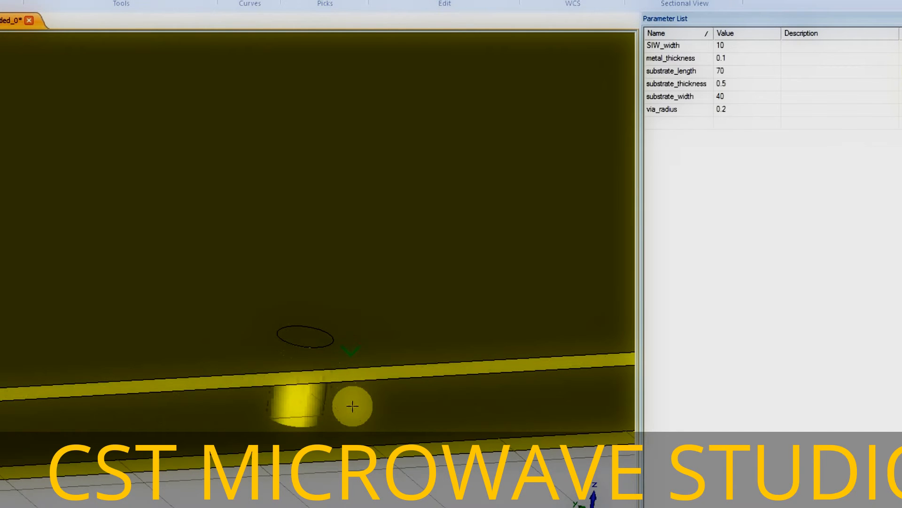
right_click(339, 383)
left_click(322, 379)
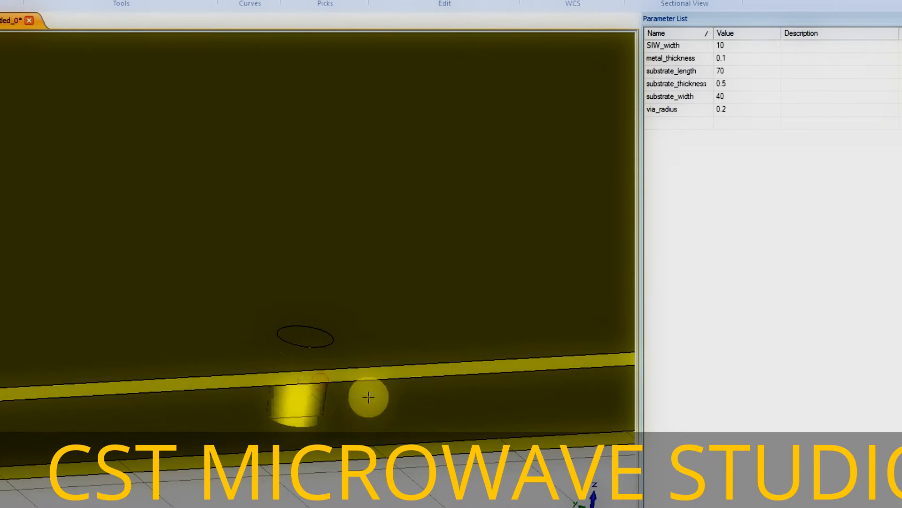
left_click(396, 367)
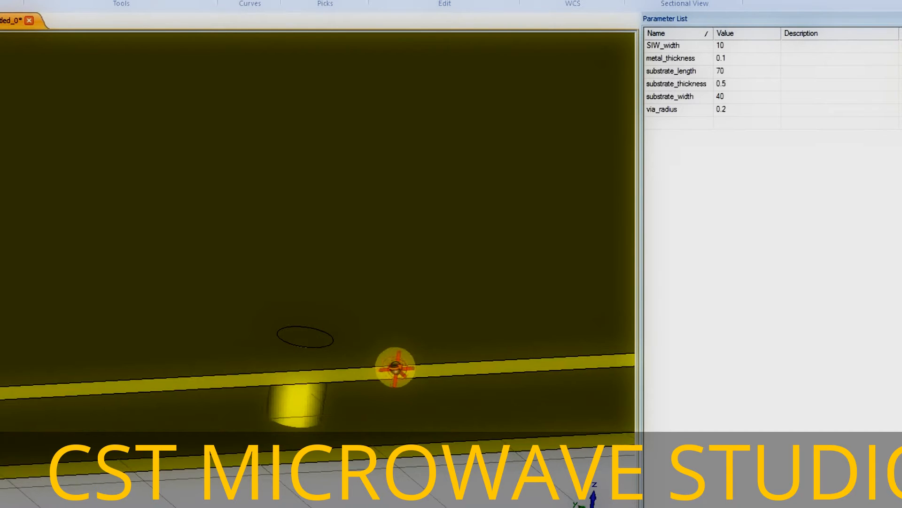
left_click_drag(396, 367, 339, 353)
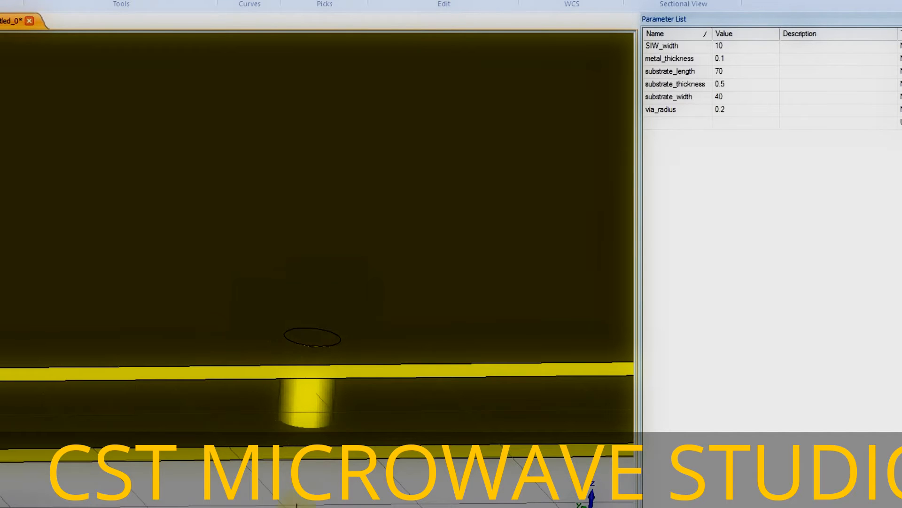
scroll(330, 393, "up", 3)
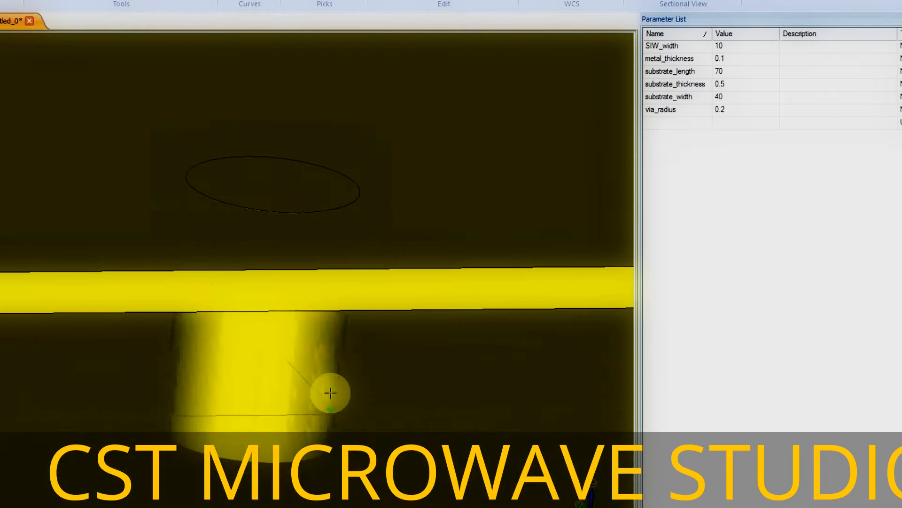
scroll(338, 393, "down", 8)
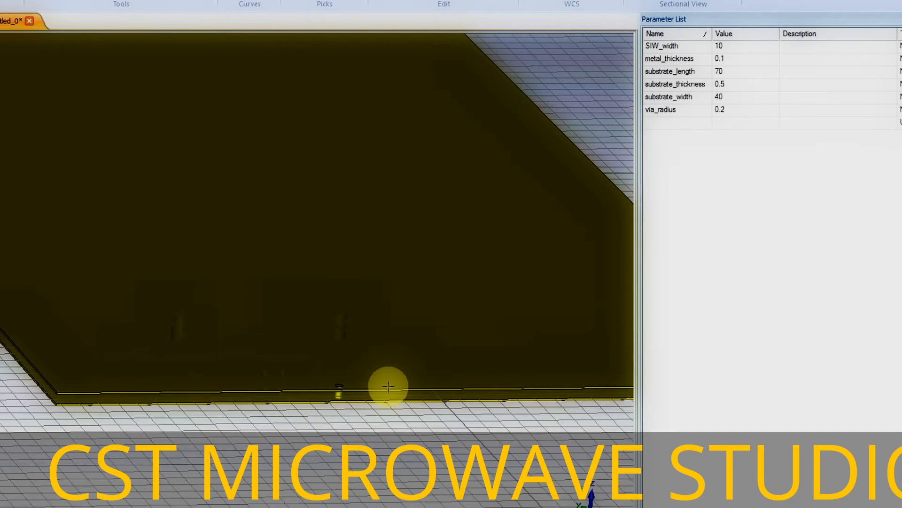
left_click_drag(390, 383, 274, 381)
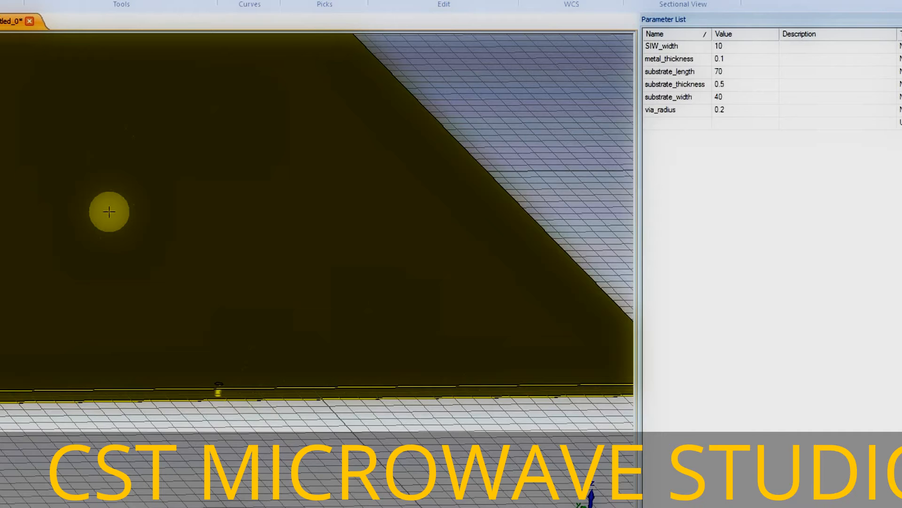
Start a translate transform of the via solid with Copy and Unite enabled
right_click(0, 85)
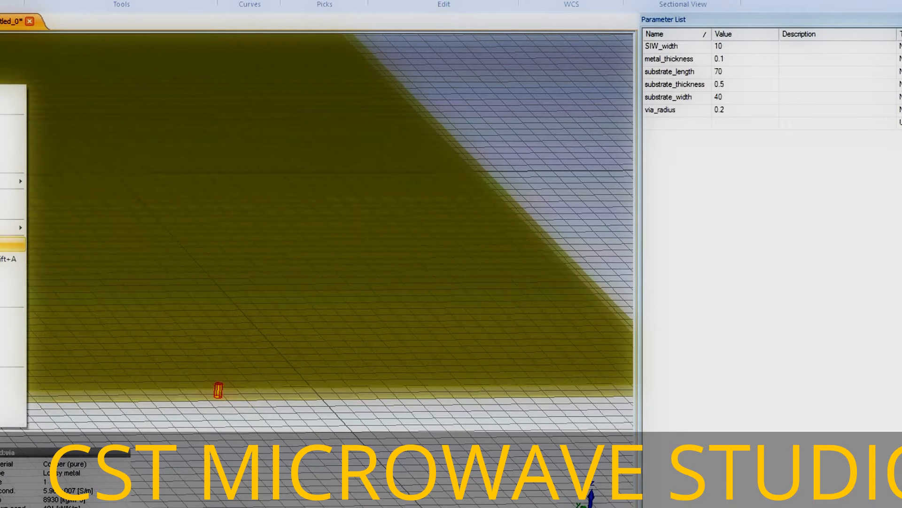
left_click(9, 243)
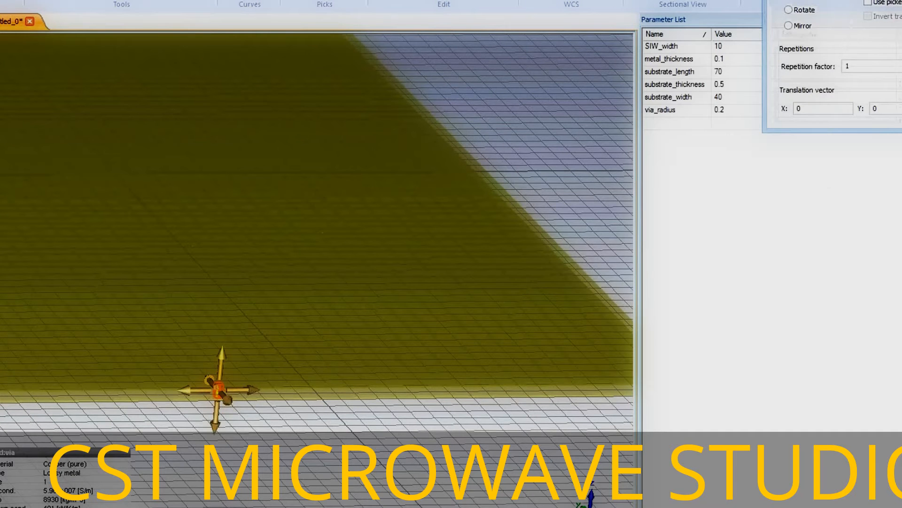
left_click_drag(809, 0, 565, 159)
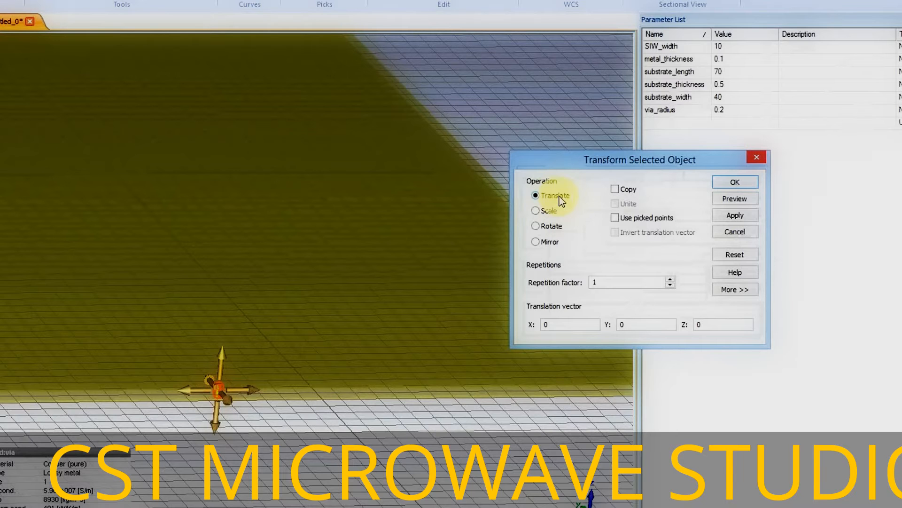
left_click(617, 190)
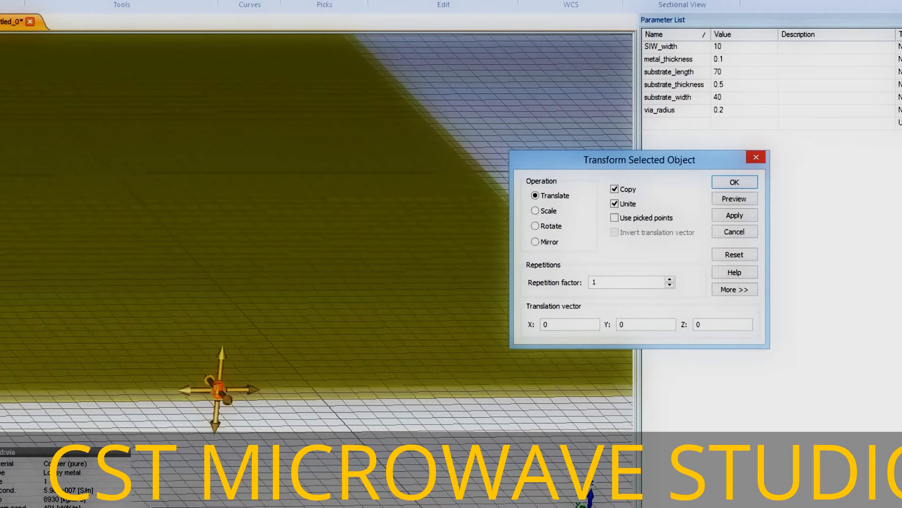
Set the via copy's repetition factor to (substrate_length/via_spacing)-1 and its Y translation to via_spacing
double_click(611, 282)
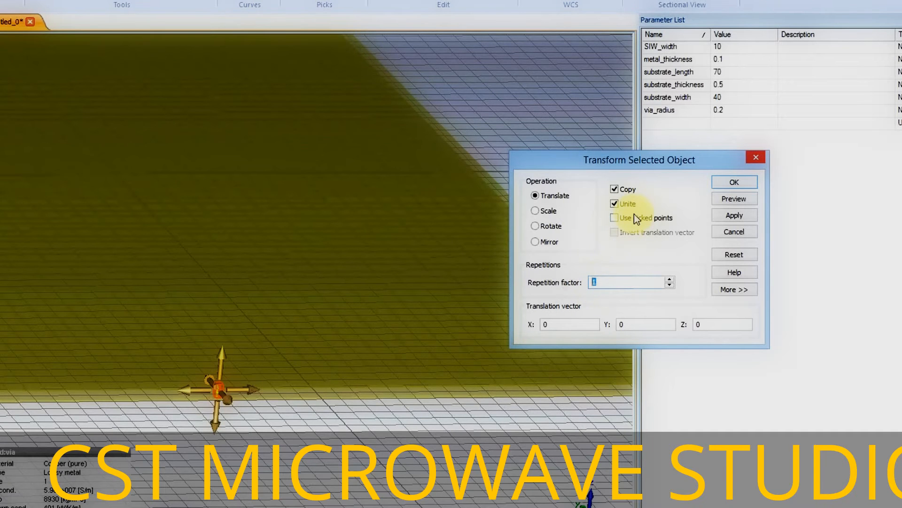
key("BackSpace")
type("(substrate_l")
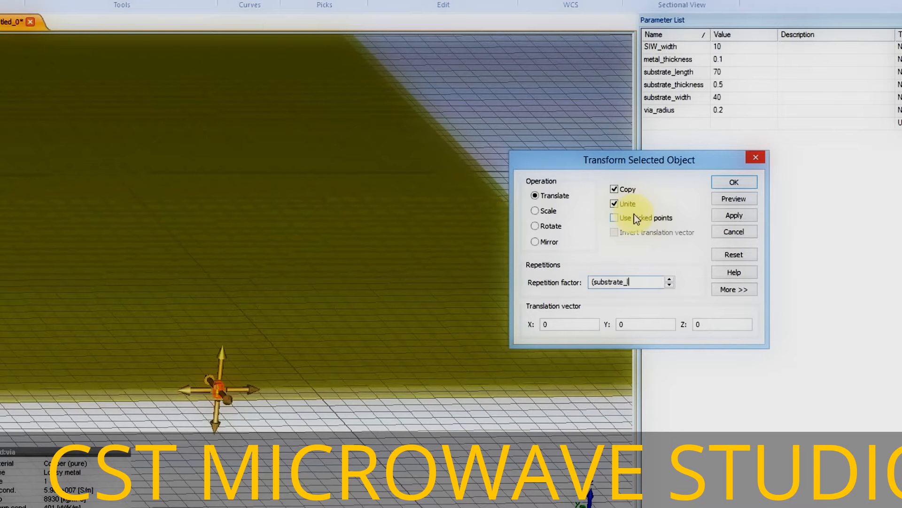
type("ength)")
key("BackSpace")
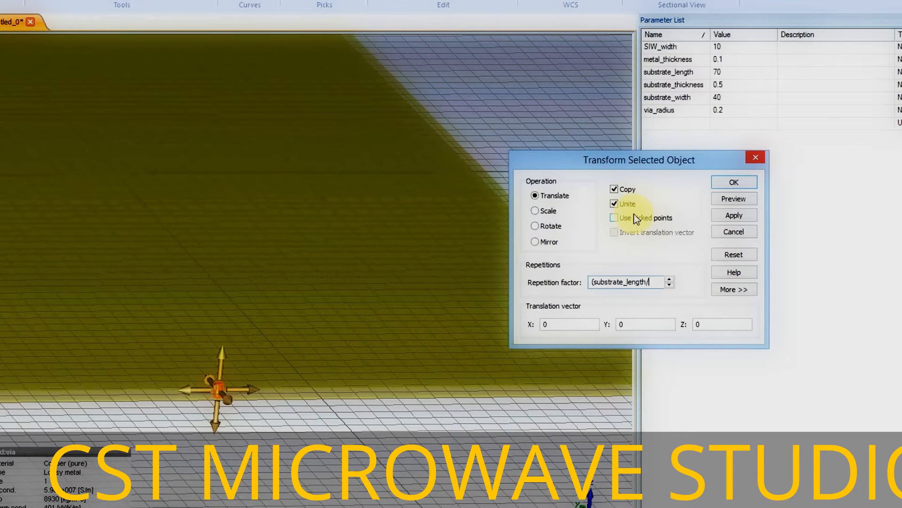
type("/via_spacing)")
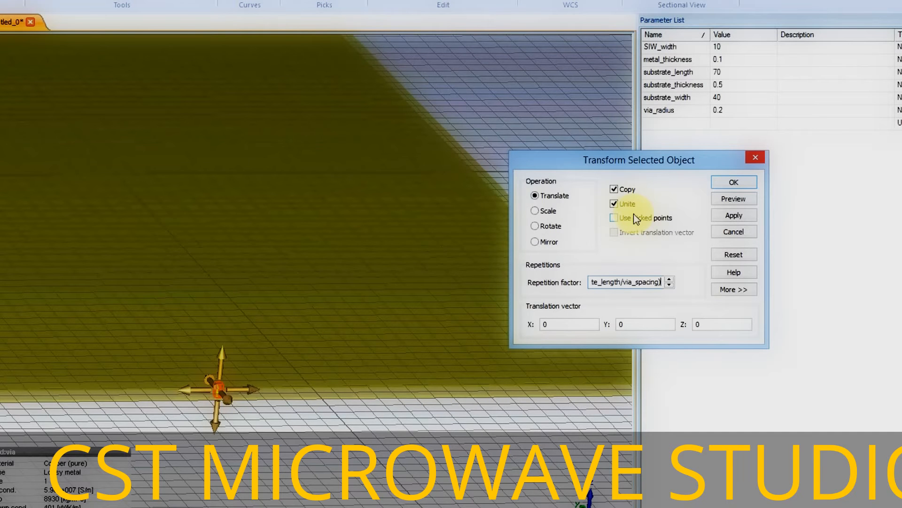
type("-1")
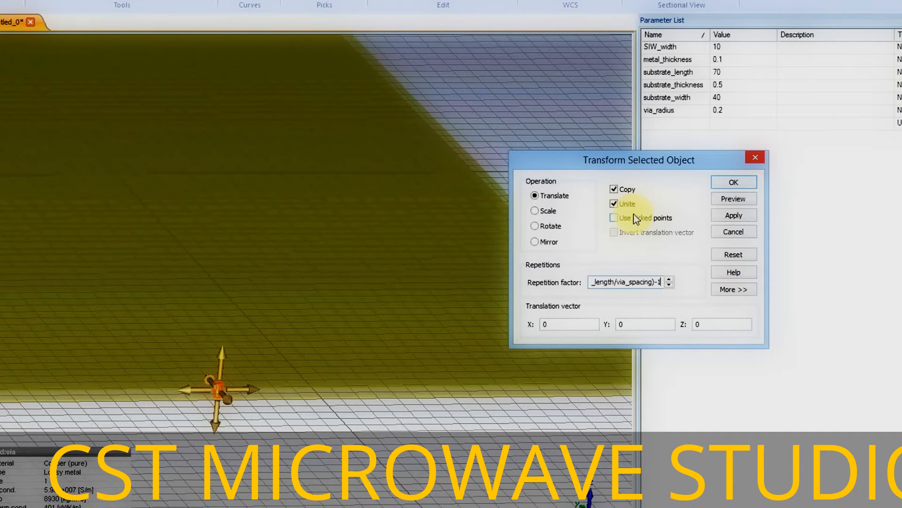
key("Tab")
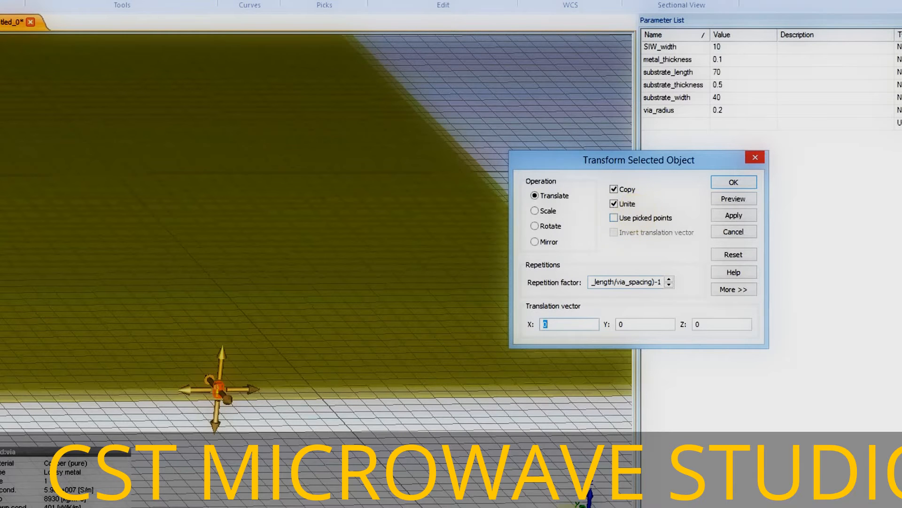
key("Tab")
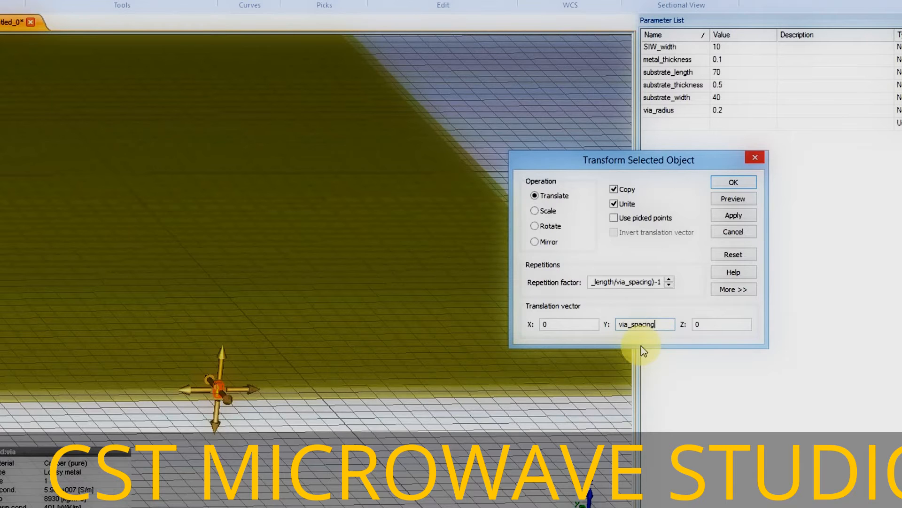
Preview the via row and define the missing parameter via_spacing as 4*via_radius
left_click(736, 199)
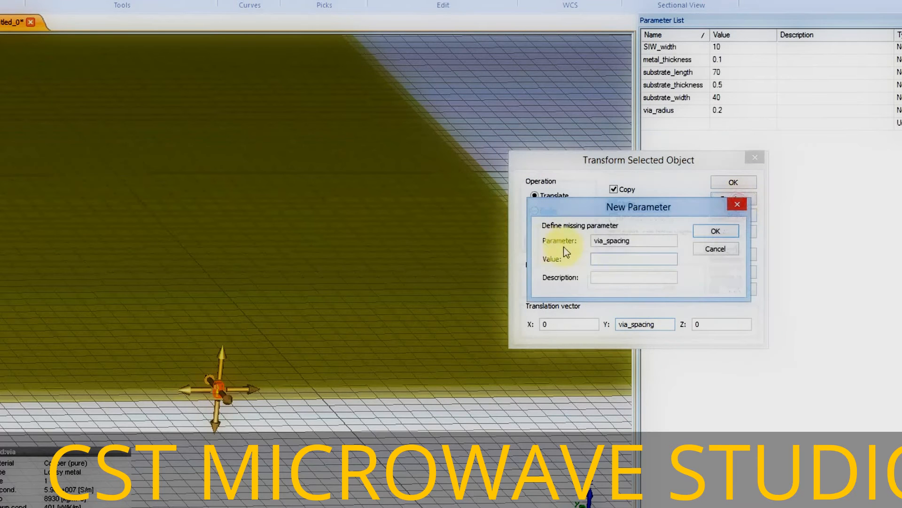
left_click(620, 258)
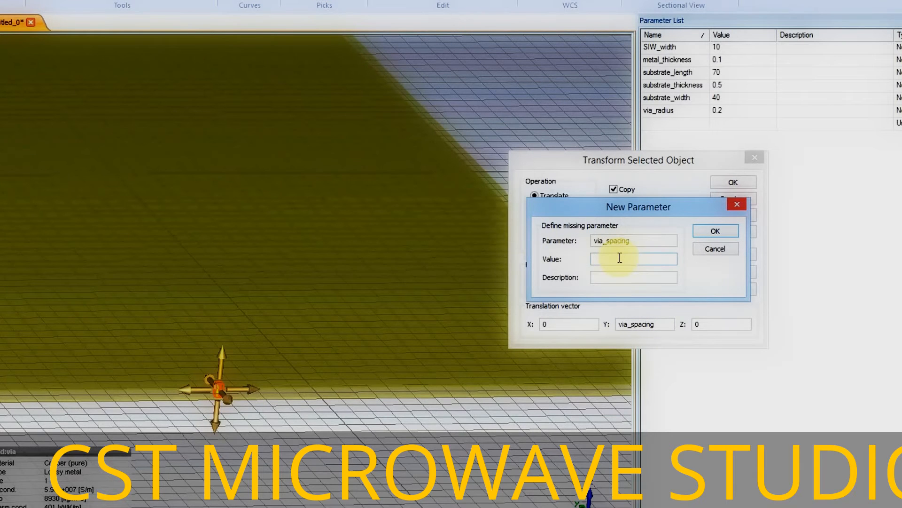
type("4*via_rad")
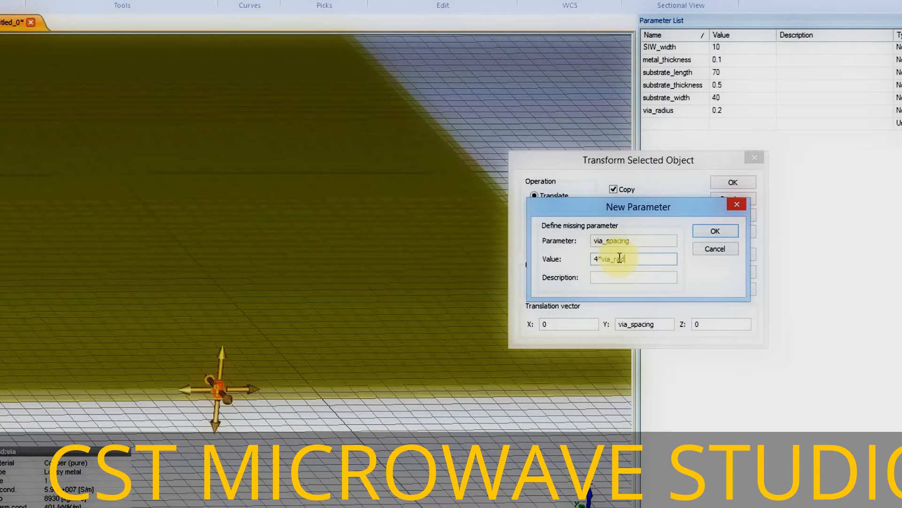
type("ius")
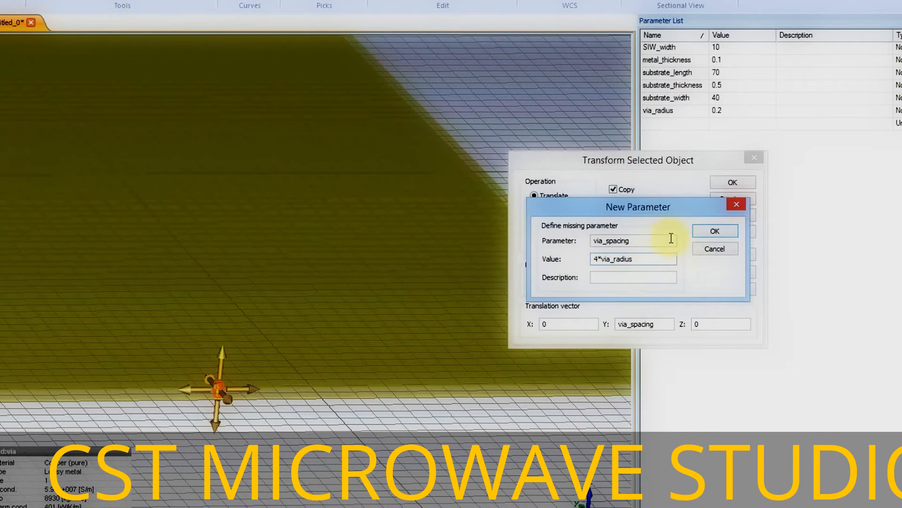
left_click(696, 232)
left_click(731, 199)
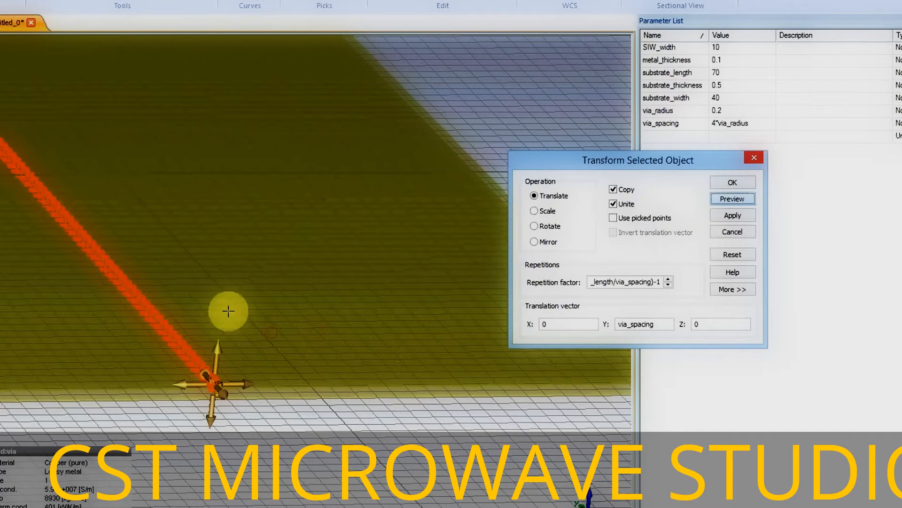
Check the previewed row's far end, change the repetition factor to (substrate_length/via_spacing)-2, and apply the transform to create the united via row
middle_click_drag(185, 292, 111, 177)
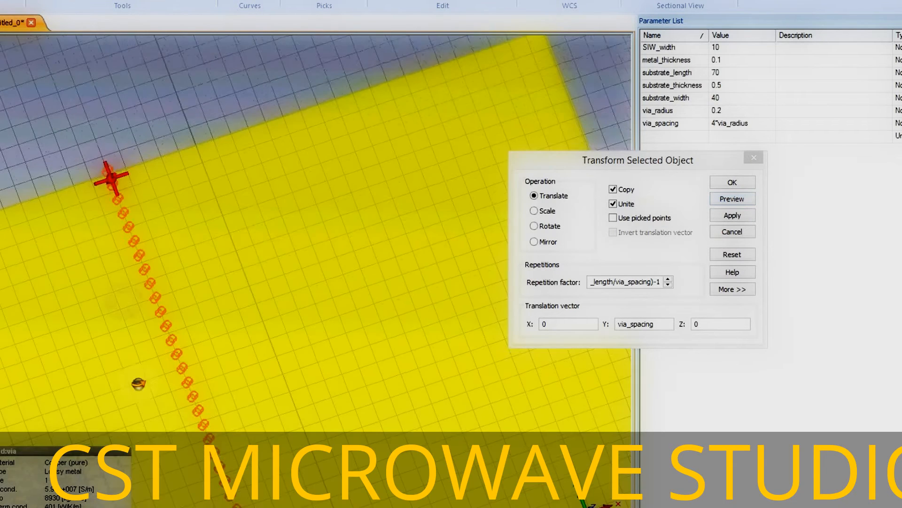
scroll(111, 177, "up", 5)
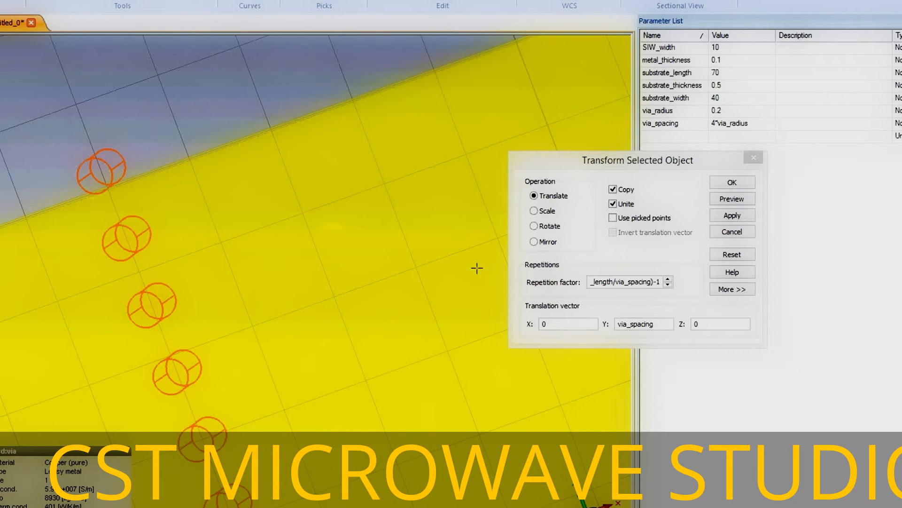
left_click(659, 282)
type("-2")
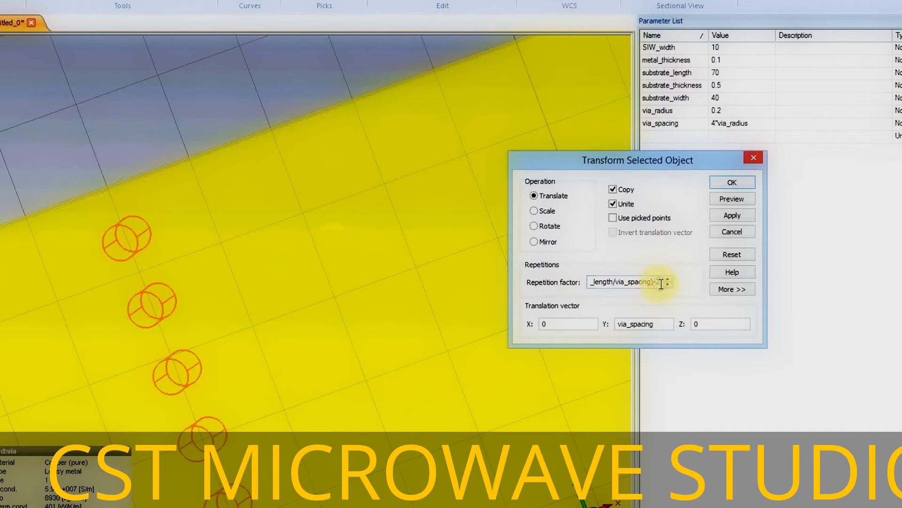
left_click(737, 200)
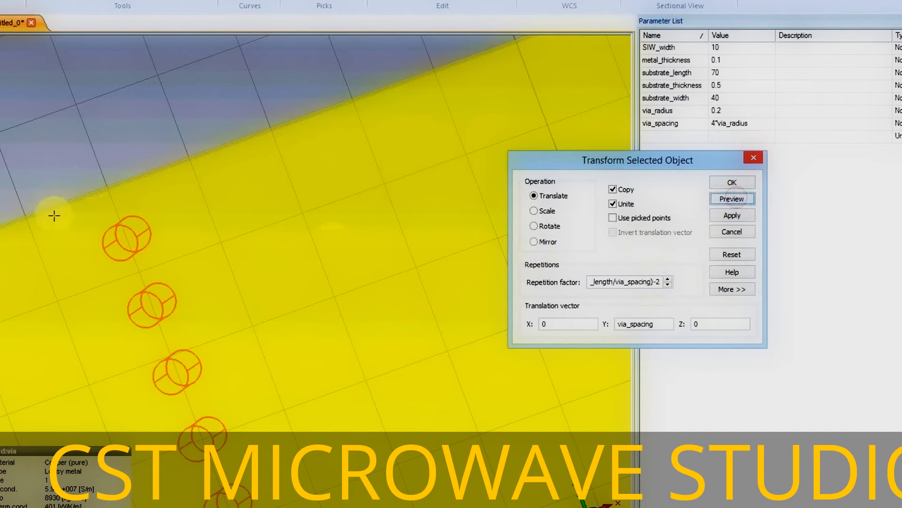
left_click(744, 218)
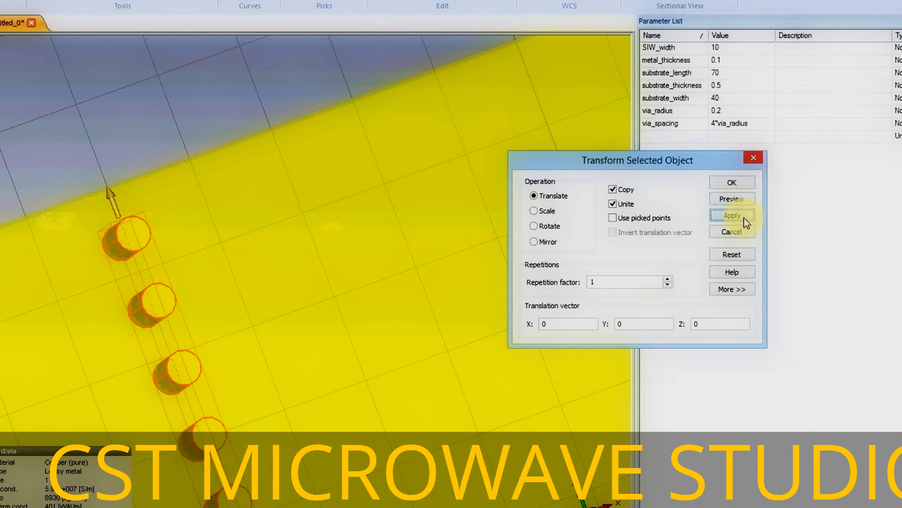
left_click(270, 378)
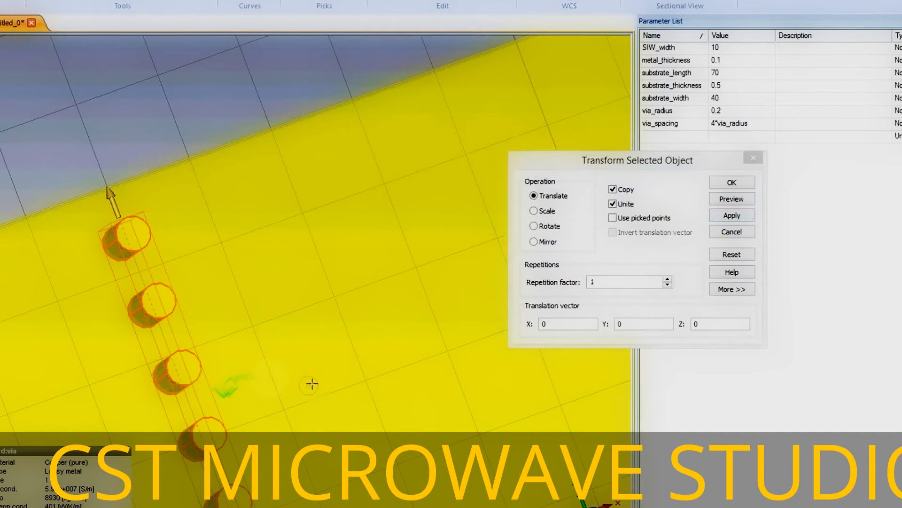
scroll(318, 377, "up", 5)
scroll(318, 377, "down", 6)
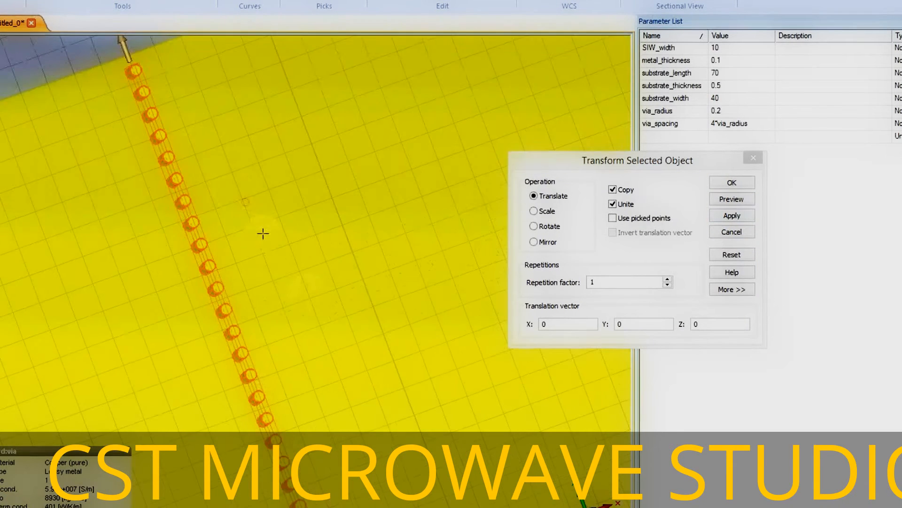
Set up a mirror transform of the via row with Copy and Unite, using a mirror plane normal of X 1, Y 0, Z 0
left_click_drag(378, 444, 274, 357)
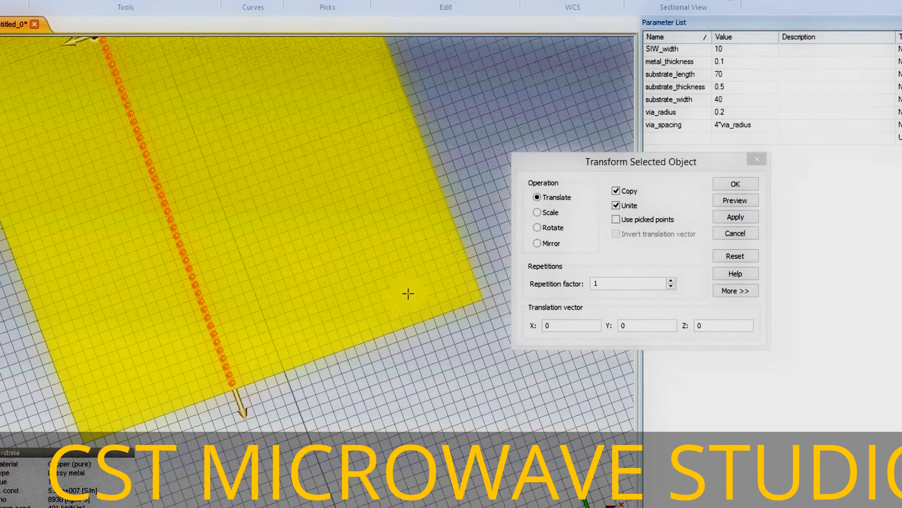
left_click(545, 244)
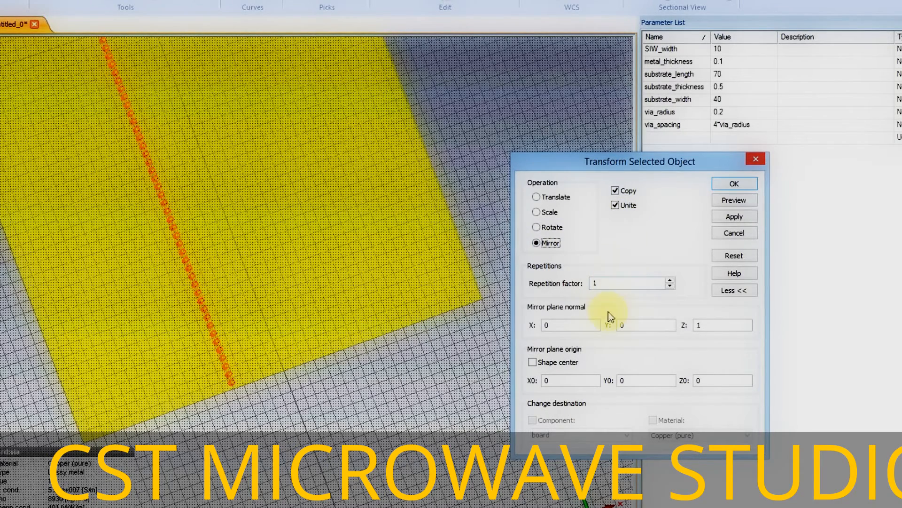
left_click_drag(321, 370, 380, 360, "ctrl")
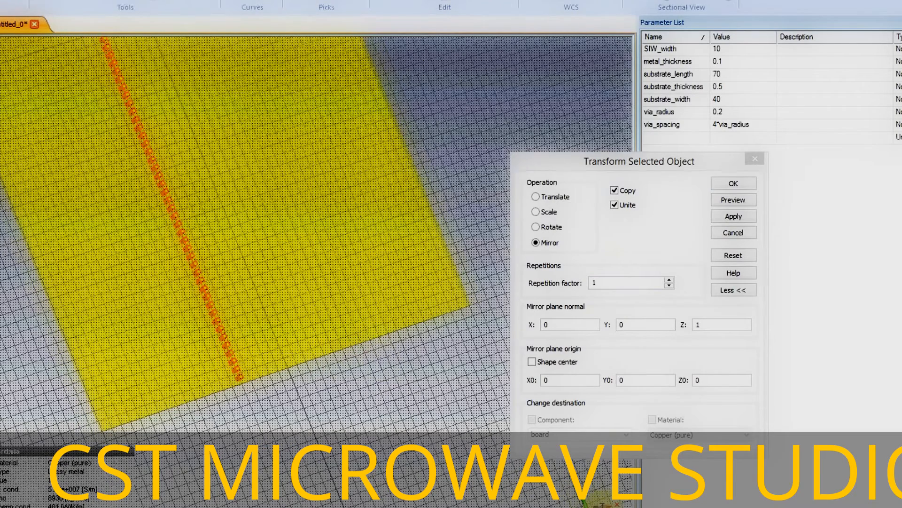
double_click(556, 323)
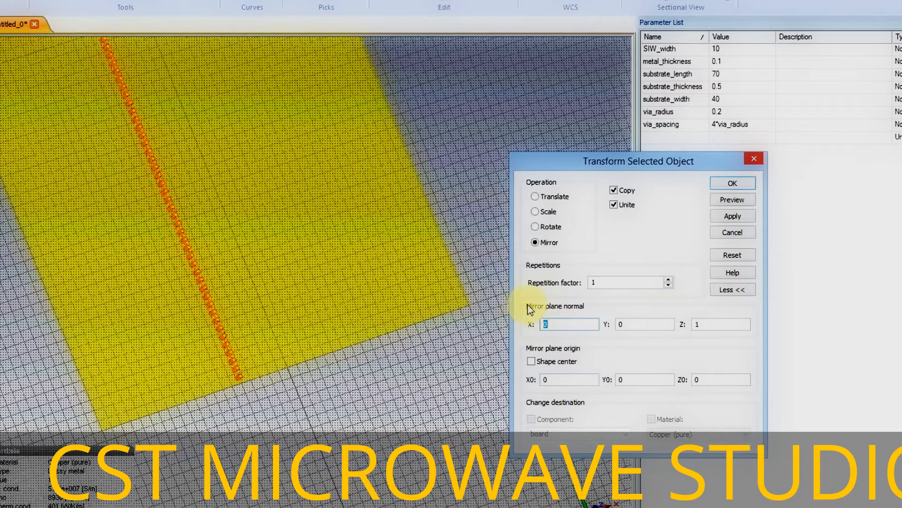
type("1")
key("Tab")
key("Tab")
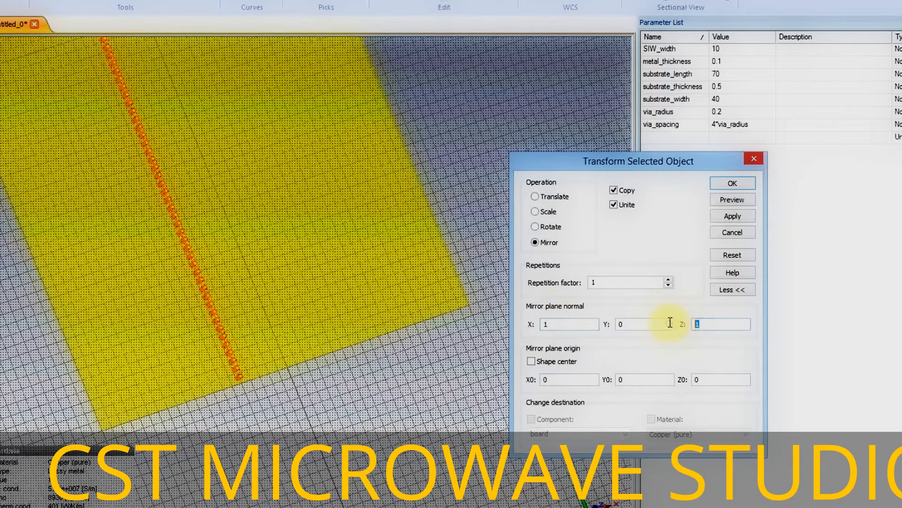
type("0")
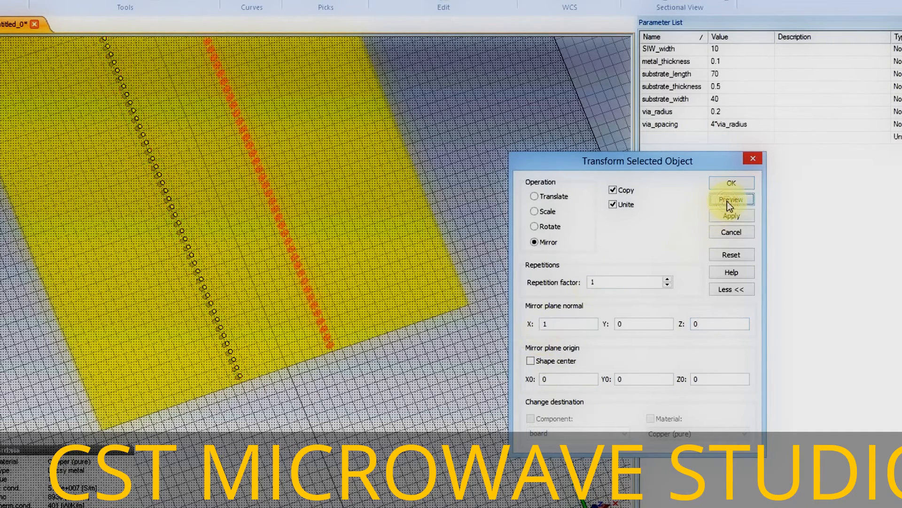
Check the previewed second via row along the board and apply the mirrored copy
middle_click_drag(326, 232, 361, 386)
mouse_move(356, 278)
left_mouse_down("ctrl")
mouse_move(314, 258)
mouse_move(312, 141)
mouse_move(326, 145)
mouse_move(342, 177)
mouse_move(348, 247)
left_mouse_up("ctrl")
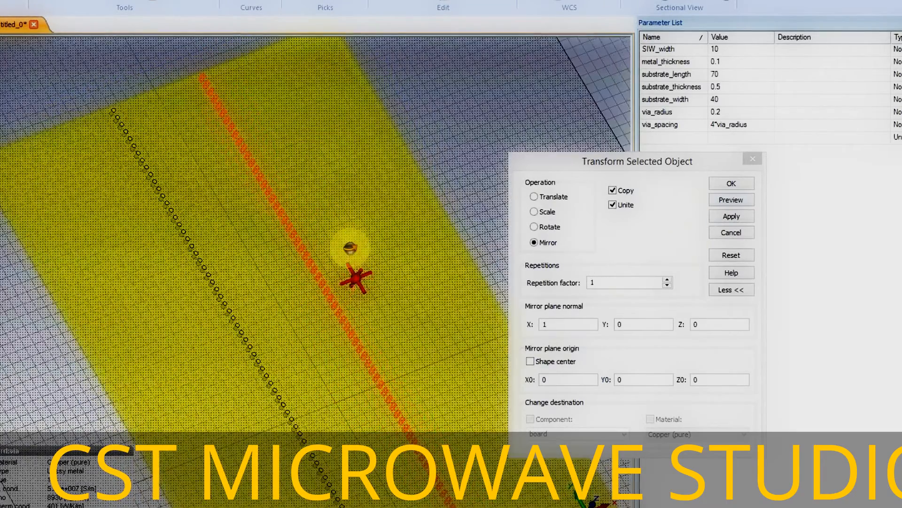
scroll(225, 111, "down", 3)
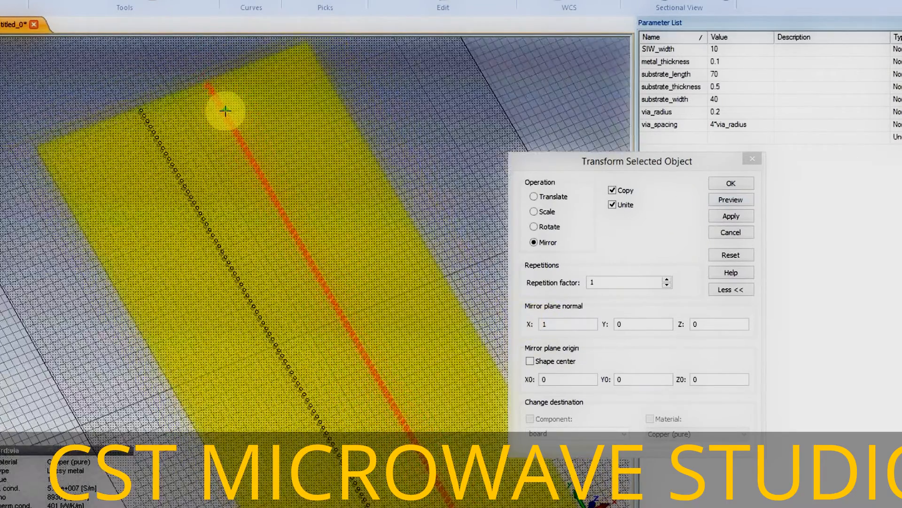
scroll(226, 112, "up", 6)
middle_click_drag(218, 116, 294, 393)
mouse_move(294, 393)
left_mouse_down("ctrl")
mouse_move(311, 383)
mouse_move(261, 342)
left_mouse_up("ctrl")
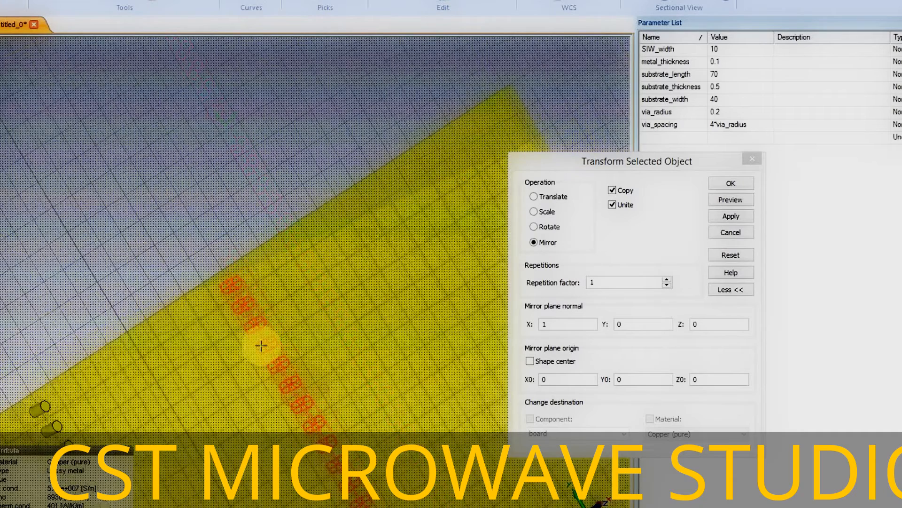
scroll(258, 338, "up", 5)
mouse_move(207, 300)
left_mouse_down("ctrl")
mouse_move(258, 298)
mouse_move(308, 379)
mouse_move(296, 417)
mouse_move(144, 287)
mouse_move(255, 393)
mouse_move(246, 396)
mouse_move(258, 423)
mouse_move(269, 356)
mouse_move(196, 120)
left_mouse_up("ctrl")
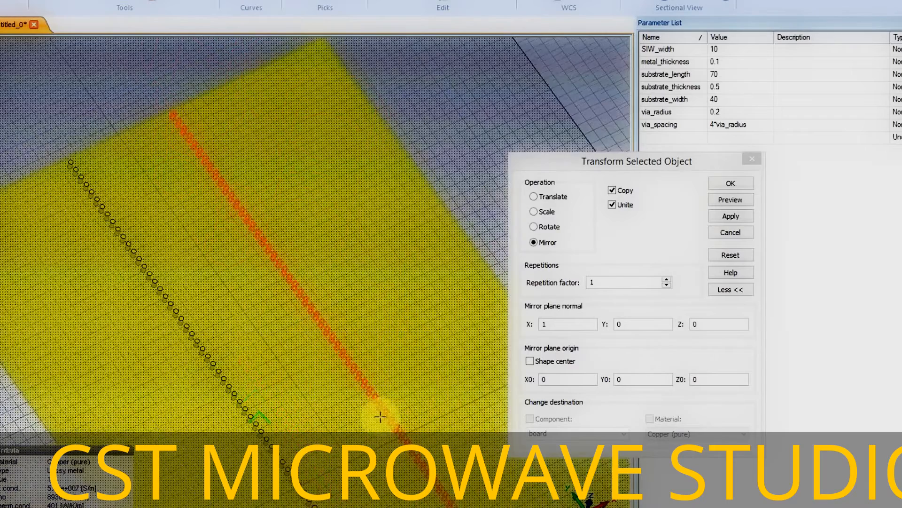
left_click_drag(380, 416, 250, 124, "ctrl+shift")
left_click(732, 185)
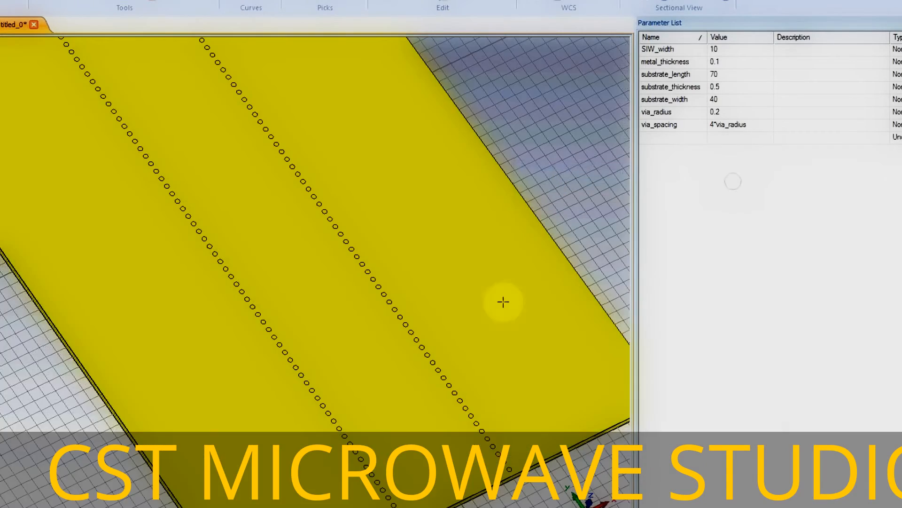
Set the via_radius parameter to 0.3
left_click_drag(408, 469, 280, 203, "ctrl")
scroll(423, 456, "up", 4)
scroll(331, 279, "up", 2)
scroll(329, 176, "up", 3)
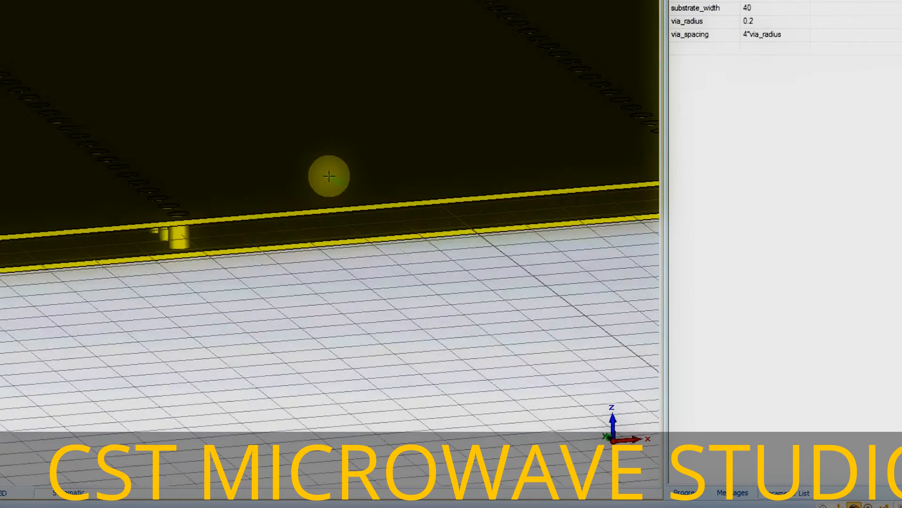
scroll(326, 175, "down", 4)
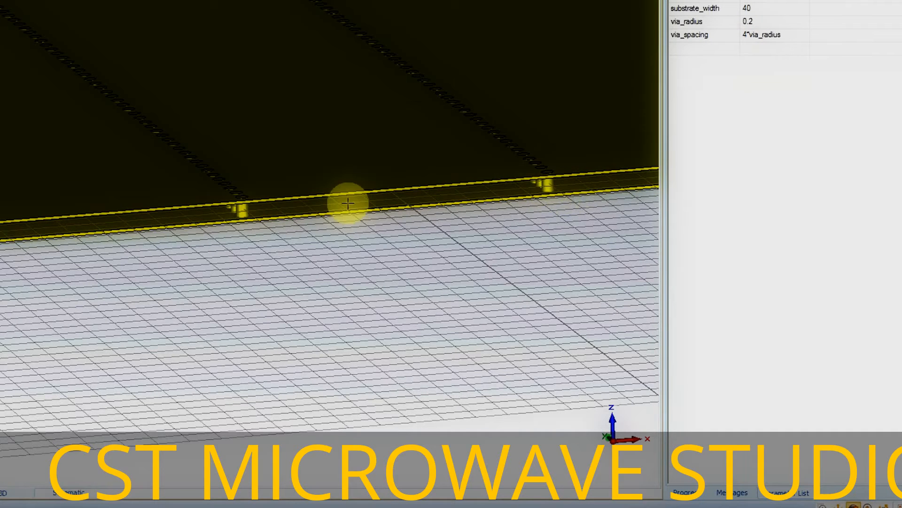
left_click(748, 21)
left_click(752, 22)
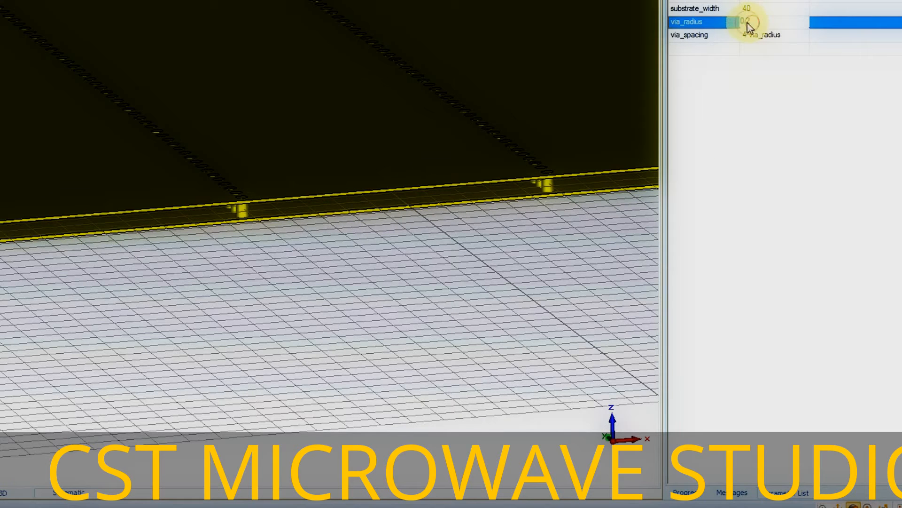
type("0.3")
key("Return")
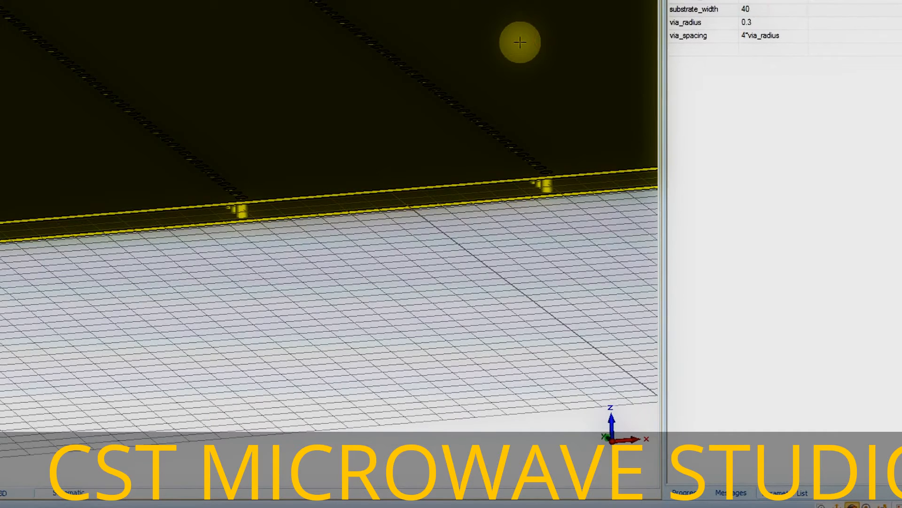
Examine both via rows along the full length of the board, dismissing the hard disk warning
left_click_drag(277, 158, 268, 226)
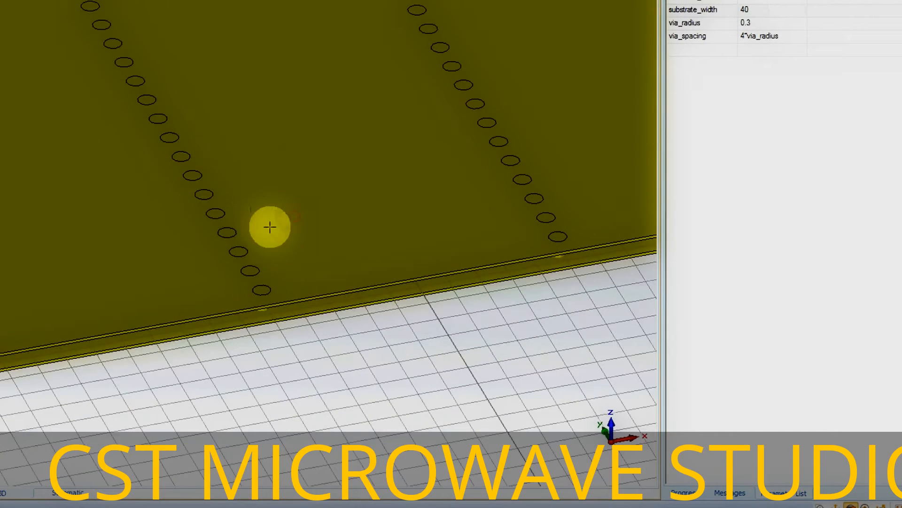
scroll(178, 125, "down", 5)
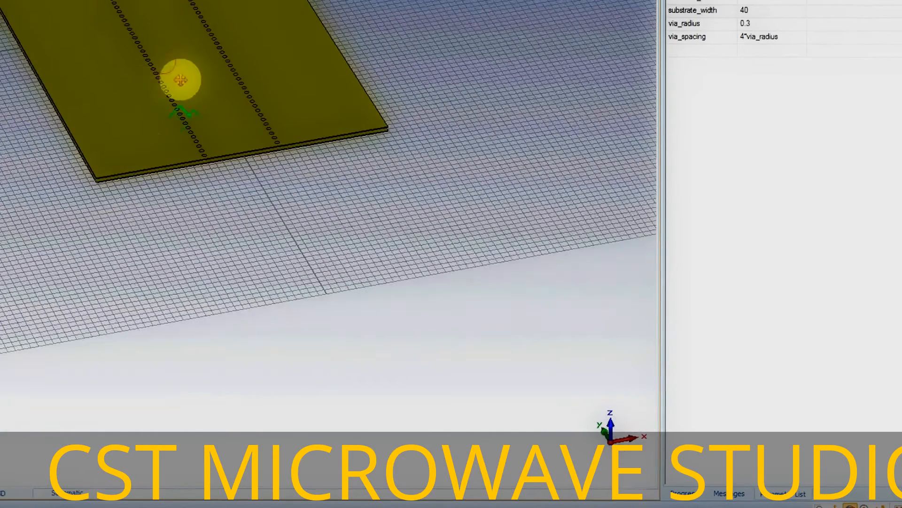
left_click_drag(179, 77, 331, 274)
scroll(228, 204, "down", 5)
scroll(240, 203, "up", 10)
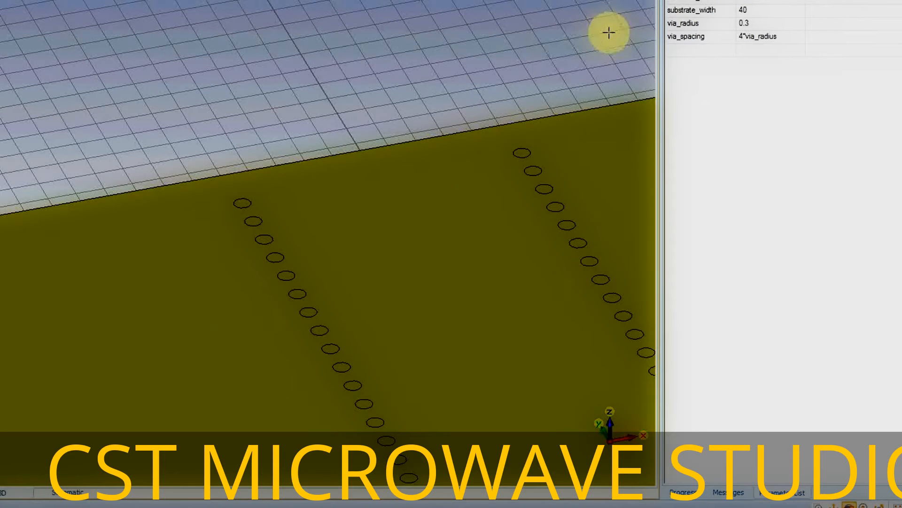
left_click_drag(566, 44, 540, 55)
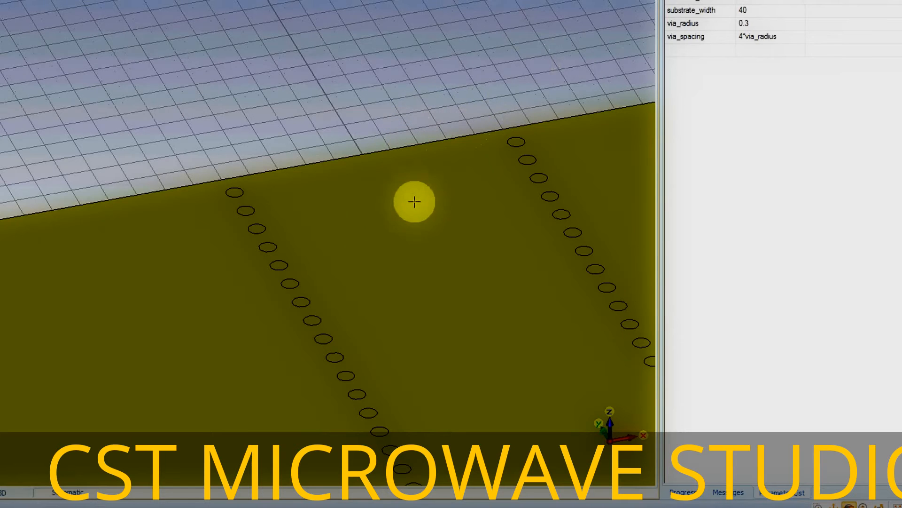
middle_click_drag(400, 258, 343, 137)
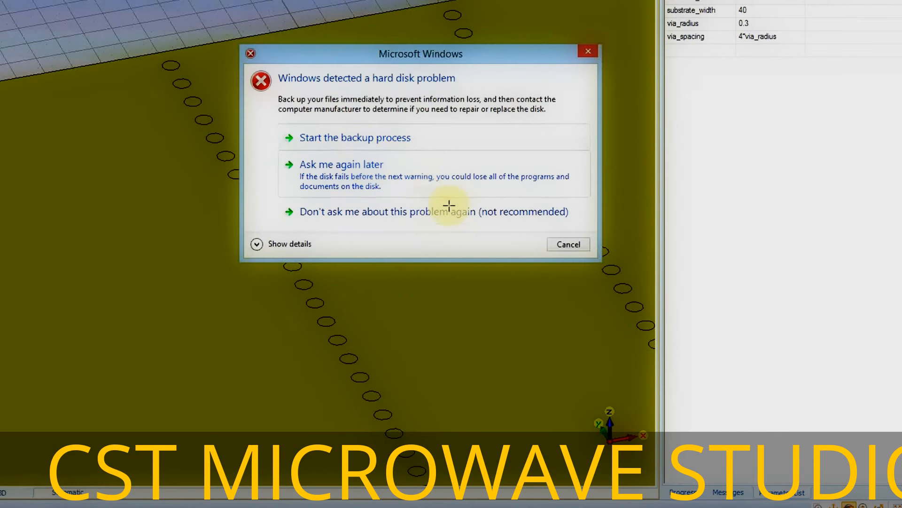
left_click(569, 245)
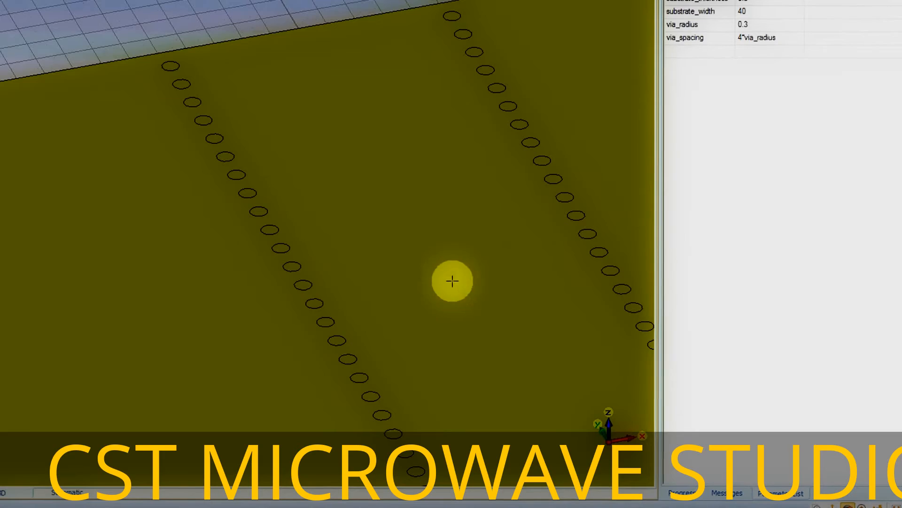
middle_click_drag(430, 268, 366, 155)
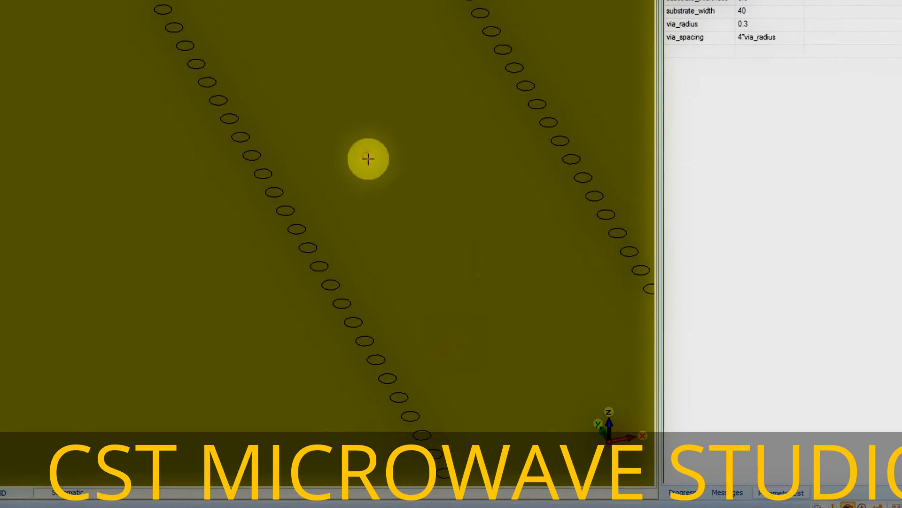
scroll(369, 162, "down", 4)
scroll(369, 162, "up", 9)
middle_click_drag(455, 325, 354, 170)
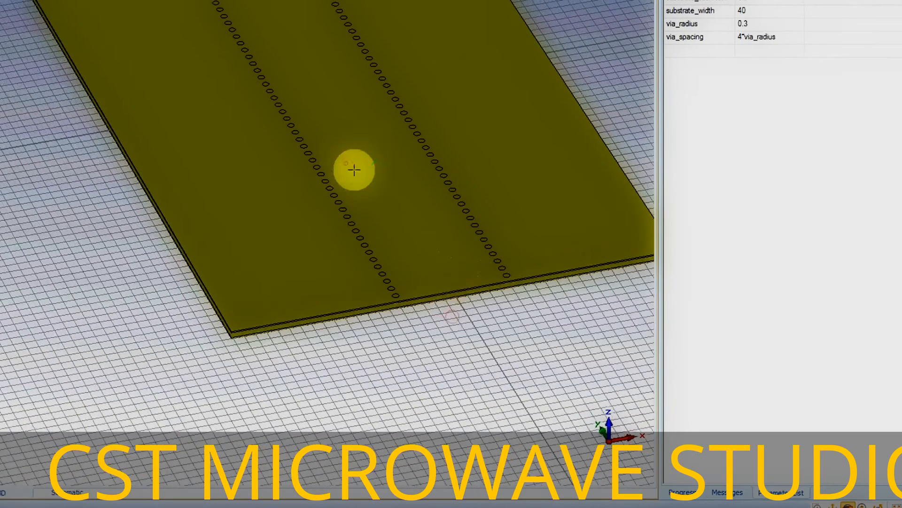
left_click_drag(437, 292, 329, 245)
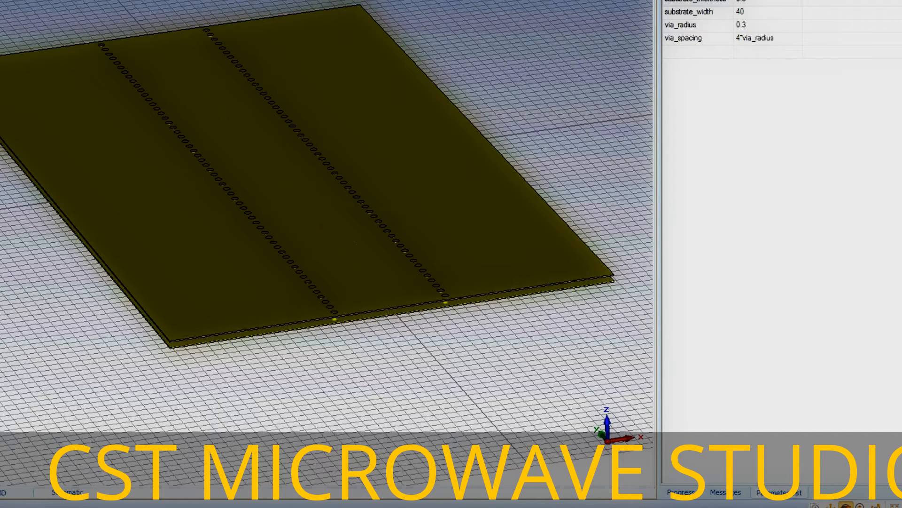
Accept the background properties, and set the Xmin and Xmax boundaries to open and Zmax to open (add space)
left_click(51, 1)
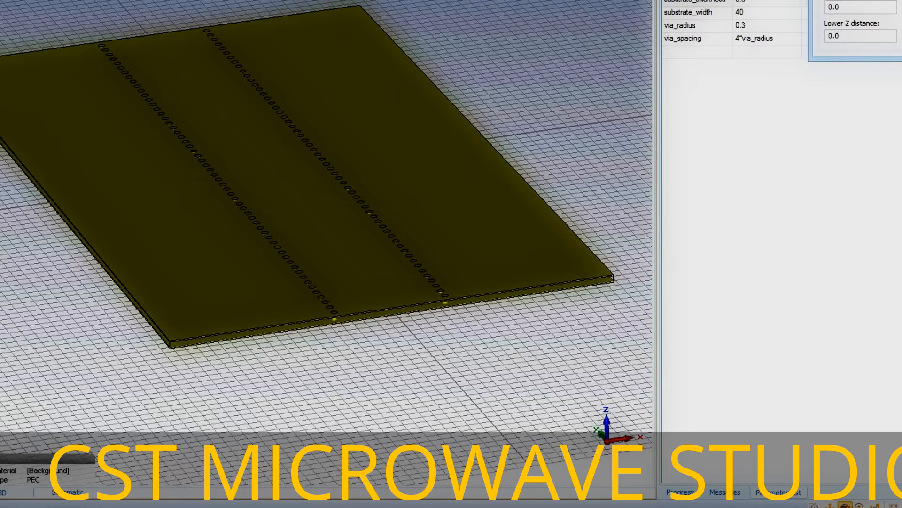
key("Return")
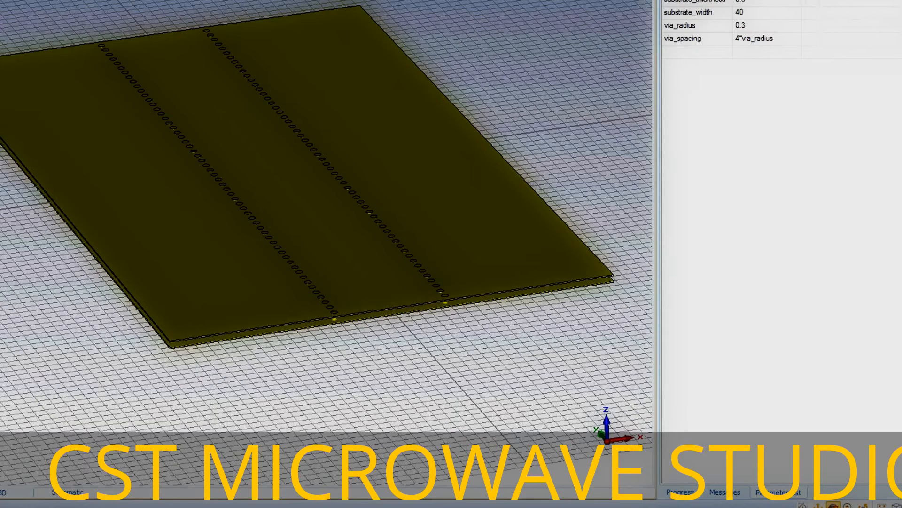
left_click(71, 1)
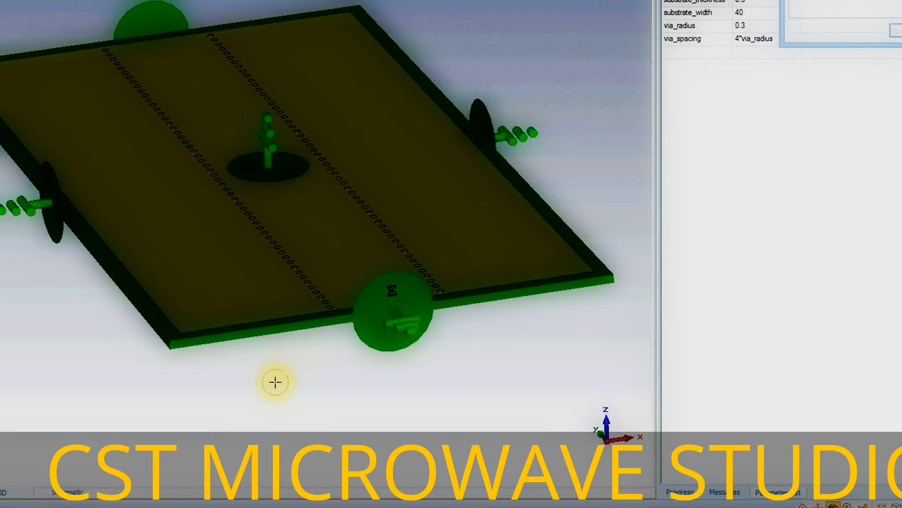
left_click_drag(275, 382, 246, 214)
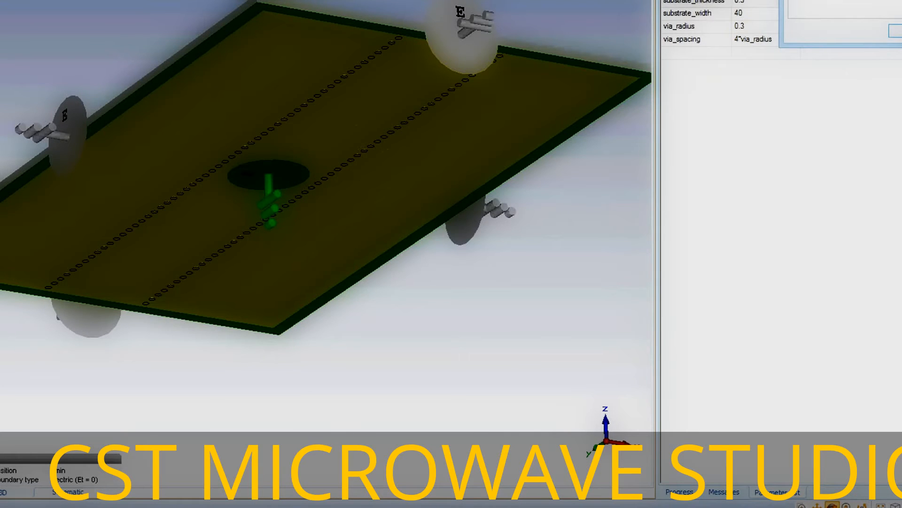
left_click_drag(365, 153, 360, 288)
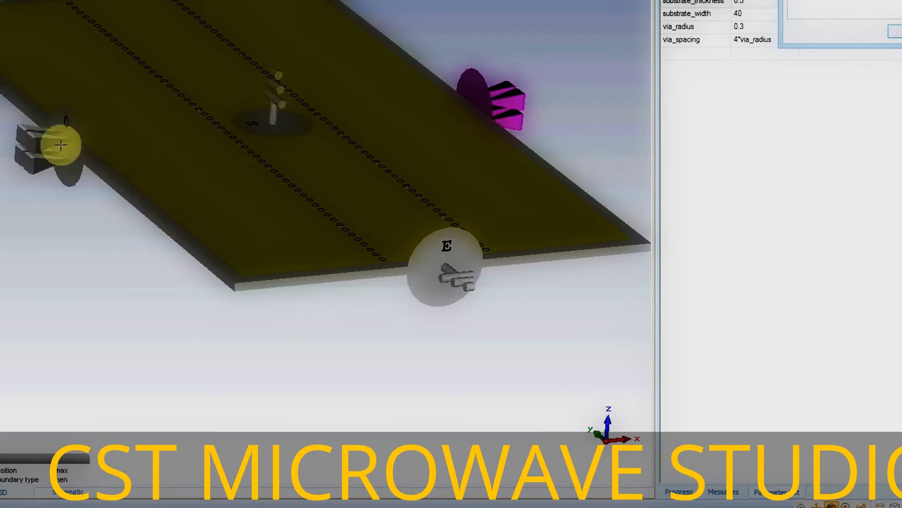
left_click(261, 125)
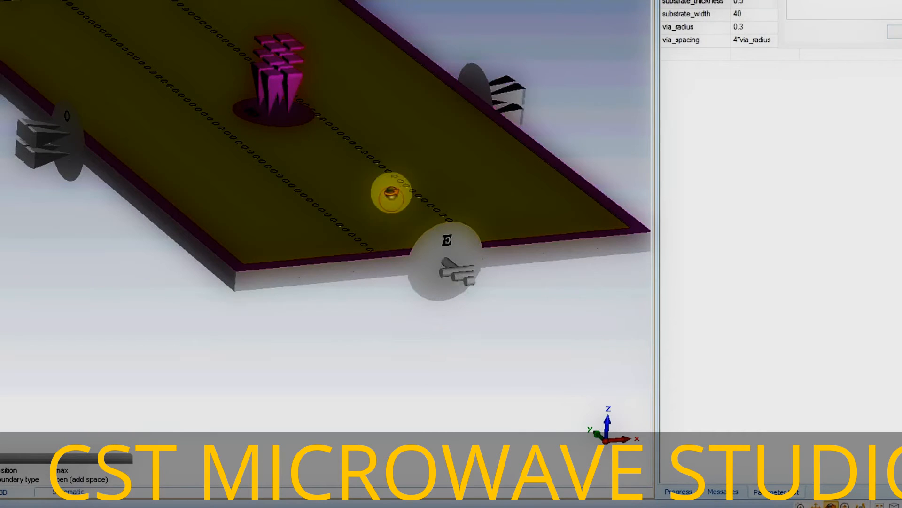
Examine the space between the board's top surface and the Zmax boundary from several angles
left_click_drag(388, 191, 330, 163)
scroll(277, 105, "up", 3)
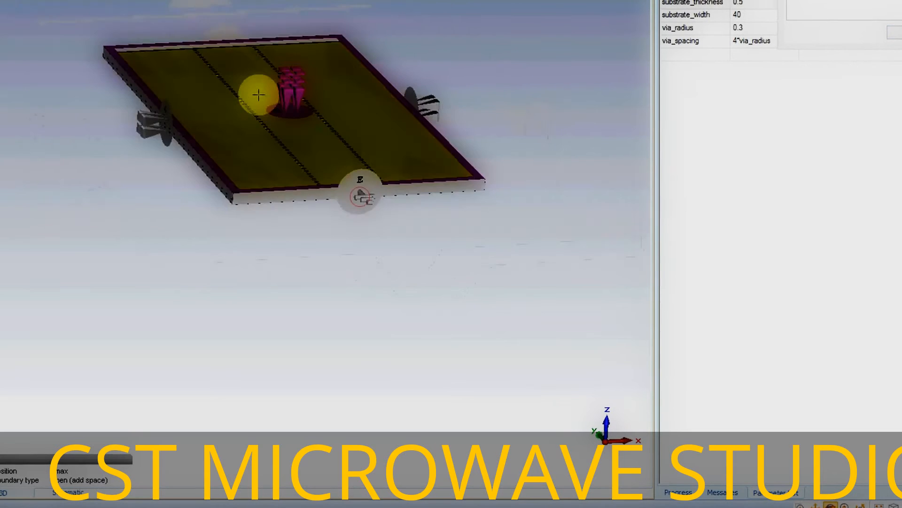
scroll(258, 95, "down", 6)
left_click_drag(198, 164, 206, 268)
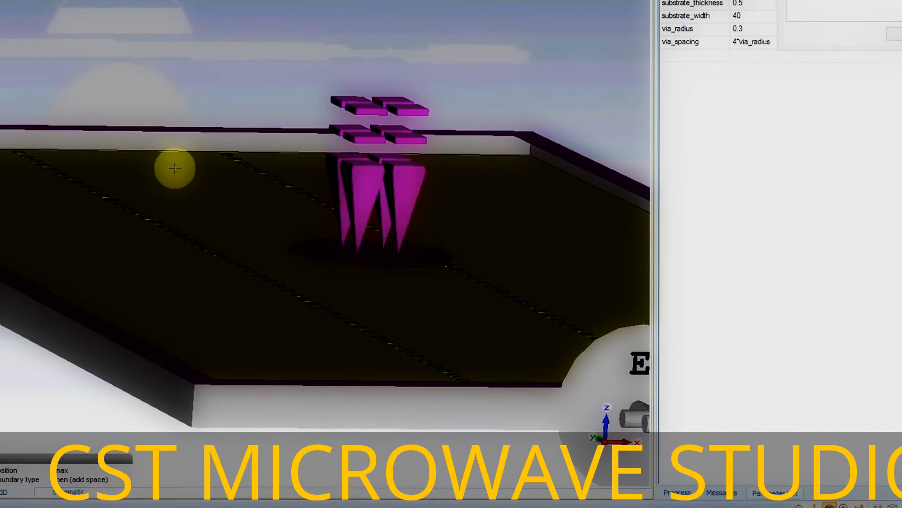
left_click_drag(177, 208, 177, 247)
scroll(196, 248, "up", 4)
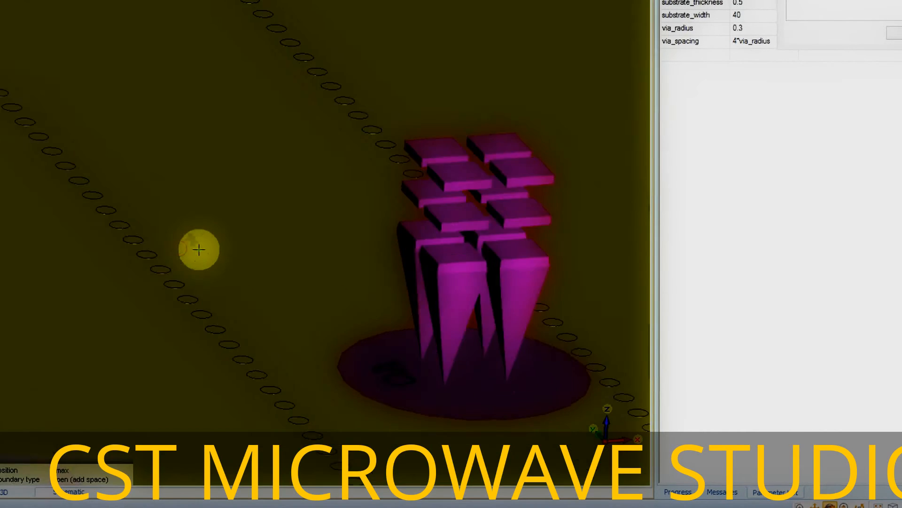
scroll(200, 246, "down", 7)
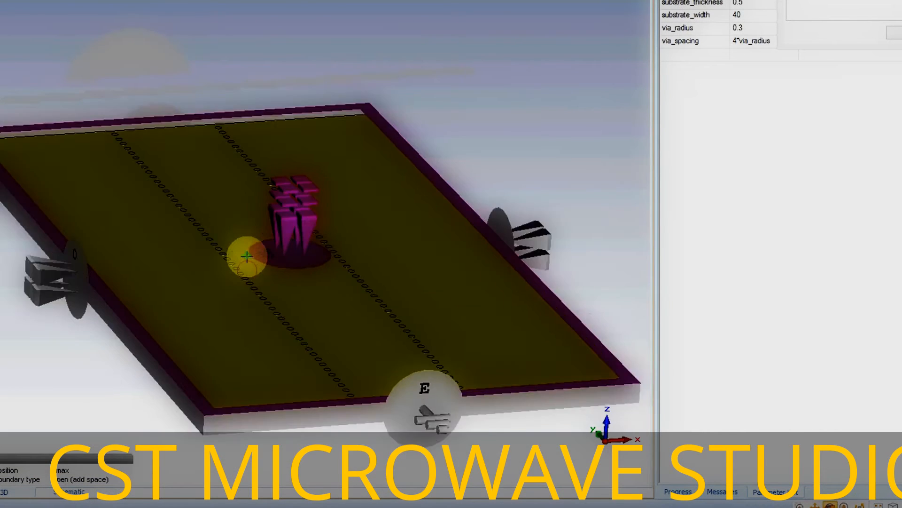
scroll(245, 261, "up", 3)
scroll(181, 104, "down", 4)
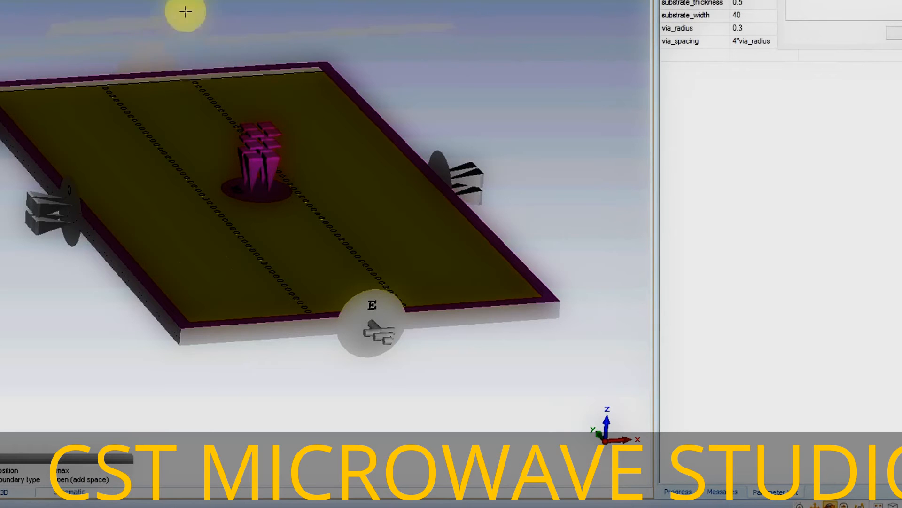
Set the YZ symmetry plane to magnetic (Ht = 0) and accept the boundary conditions
scroll(201, 157, "up", 3)
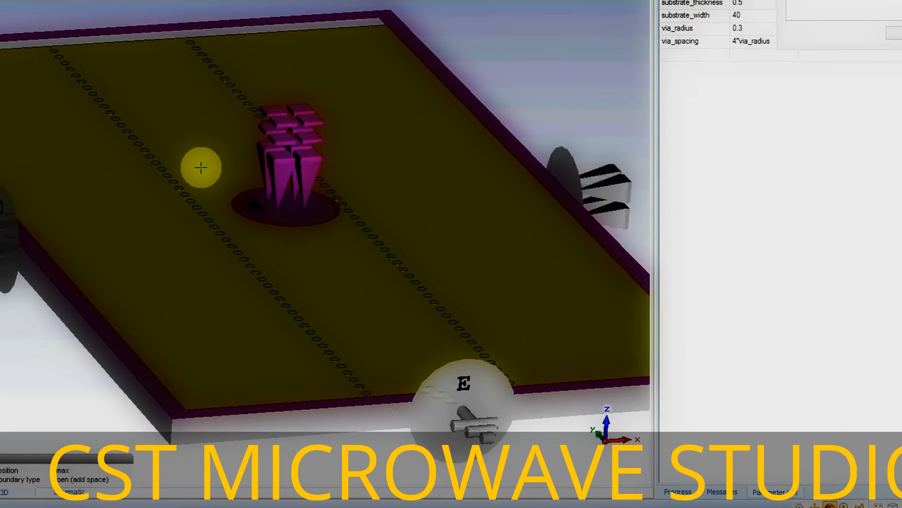
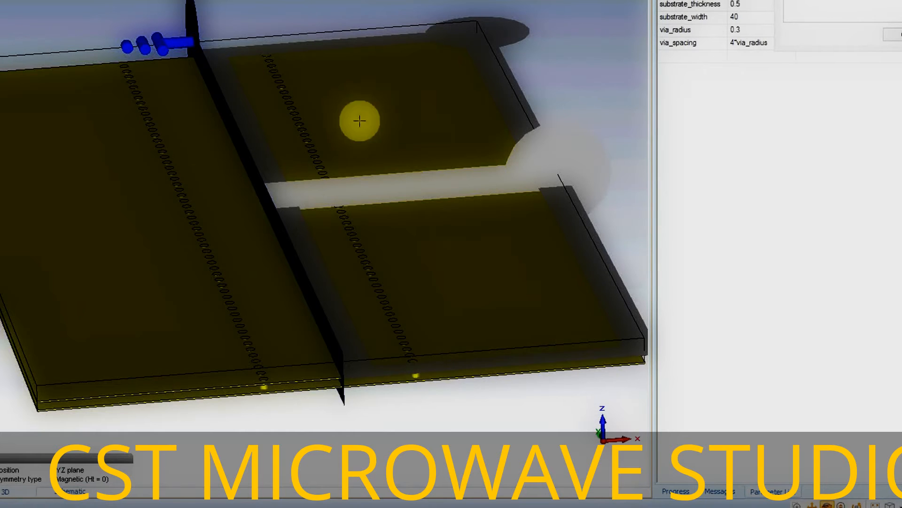
left_click(810, 19)
key("Return")
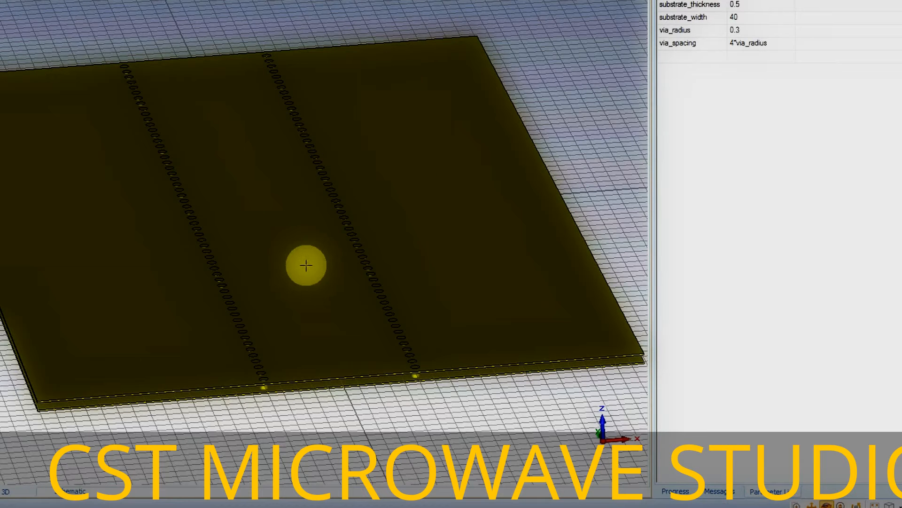
Start defining waveguide port 1 with its normal along Y, across the board's end face
scroll(296, 216, "up", 3)
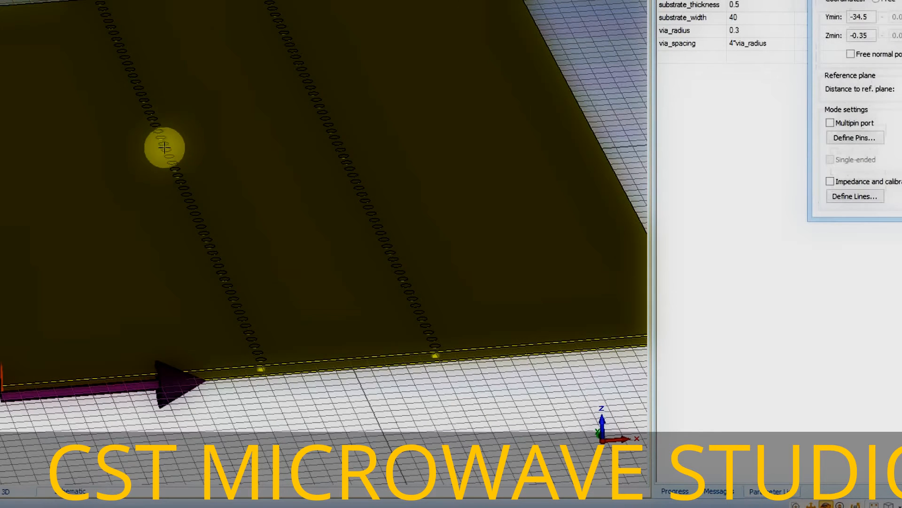
scroll(222, 175, "down", 5)
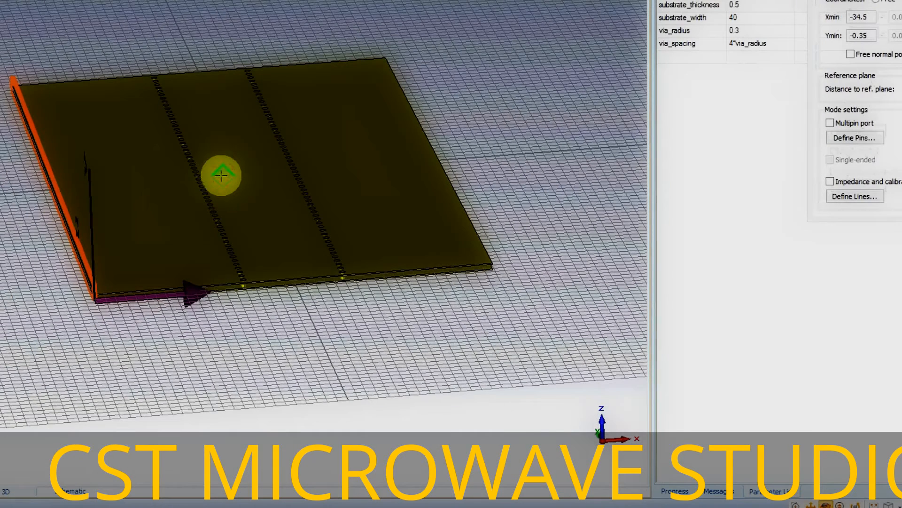
scroll(218, 177, "up", 8)
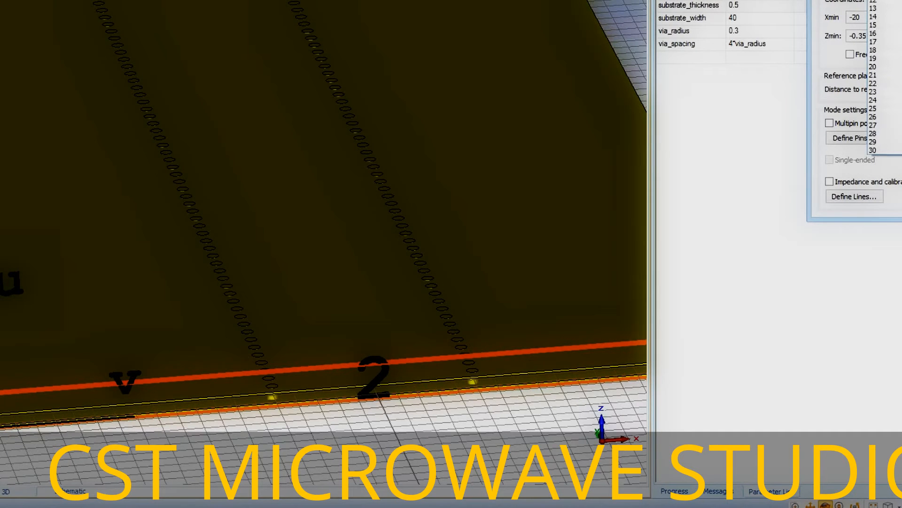
left_click(369, 281)
scroll(371, 280, "down", 2)
scroll(370, 279, "down", 2)
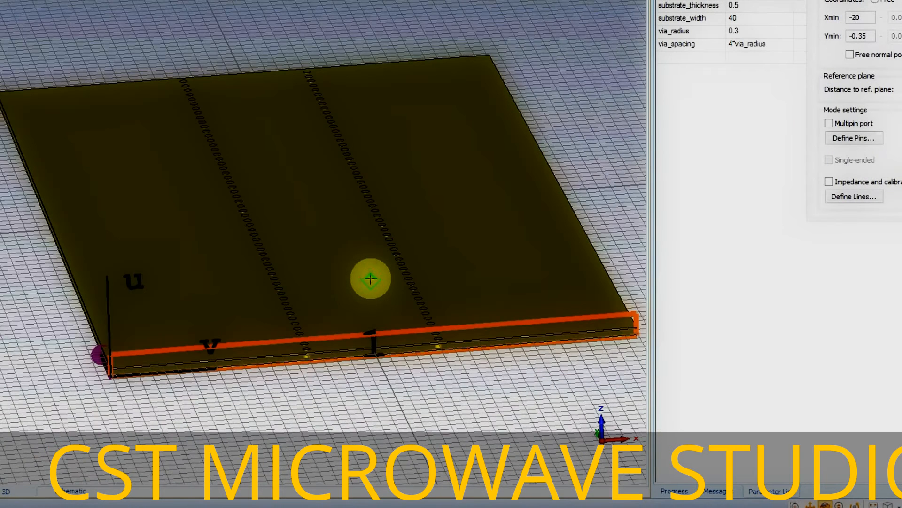
scroll(369, 276, "up", 1)
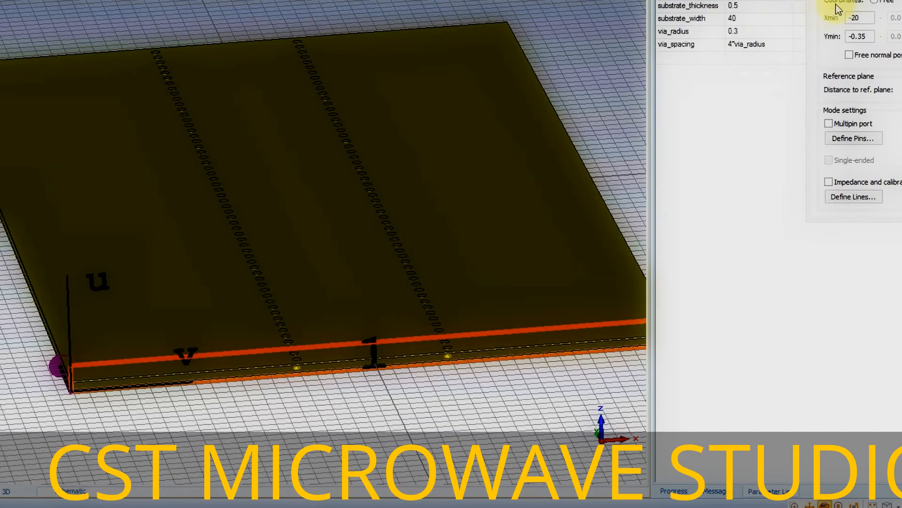
Give port 1 free coordinates, bounded by SIW_width/2 on both sides in X and substrate_thickness/2 in Z
left_click(880, 3)
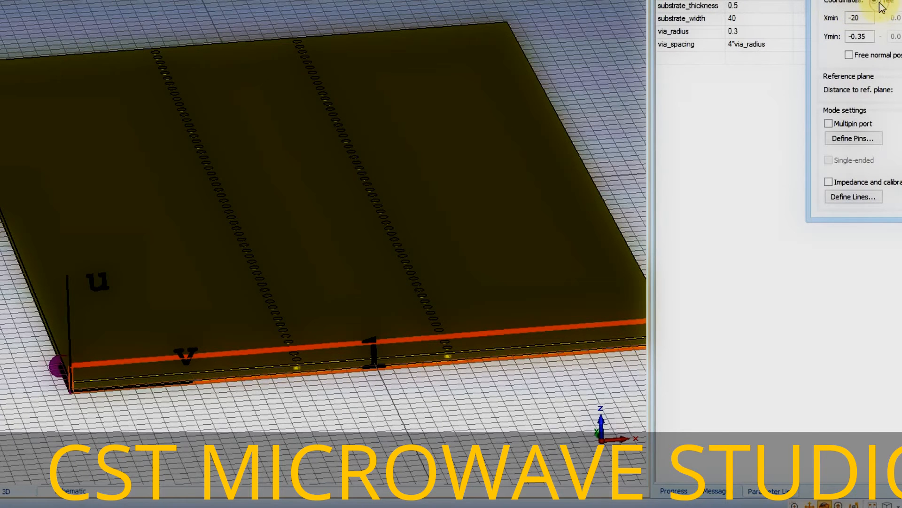
left_click_drag(871, 18, 802, 16)
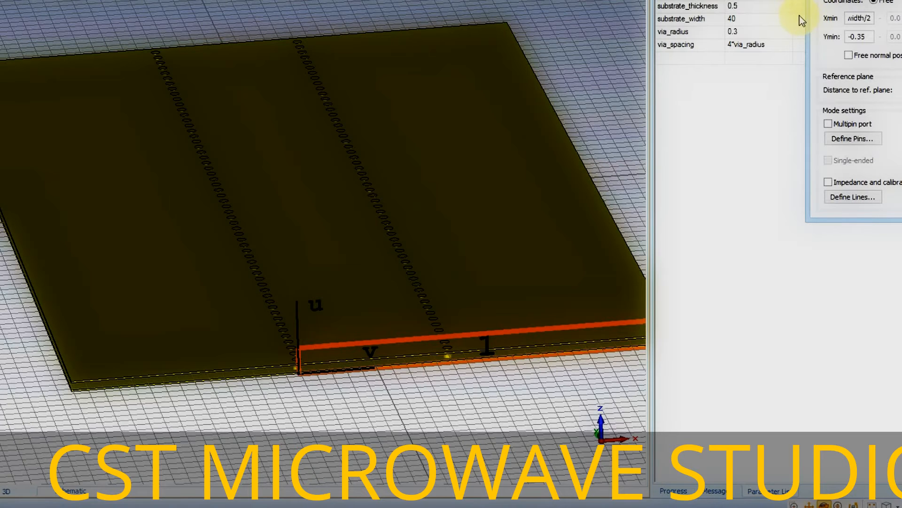
key("Tab")
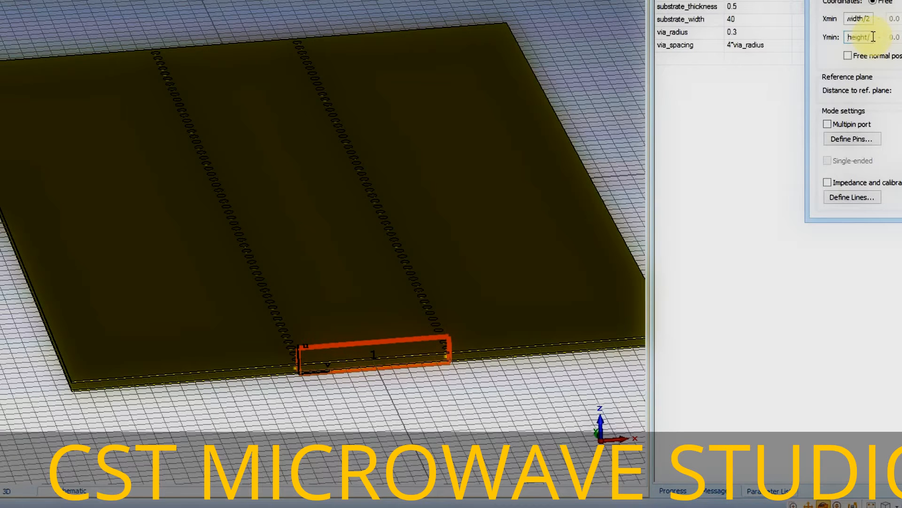
type("2")
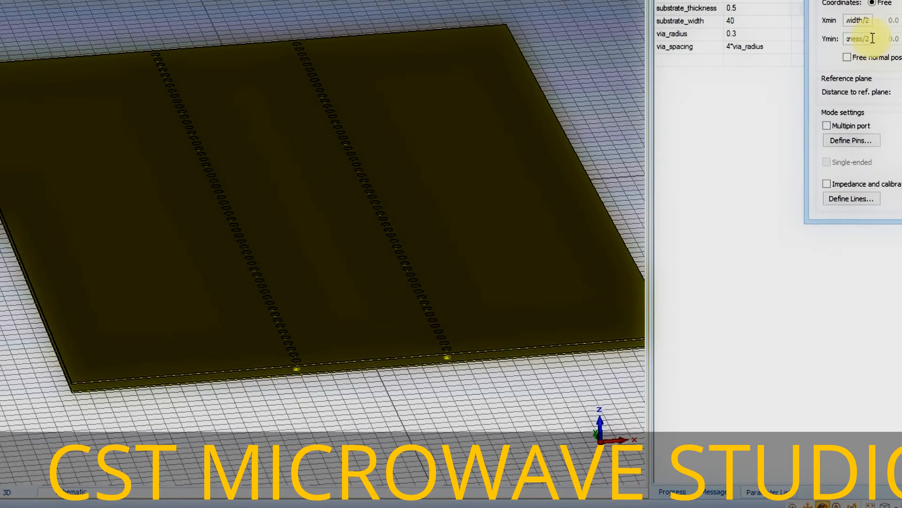
key("Tab")
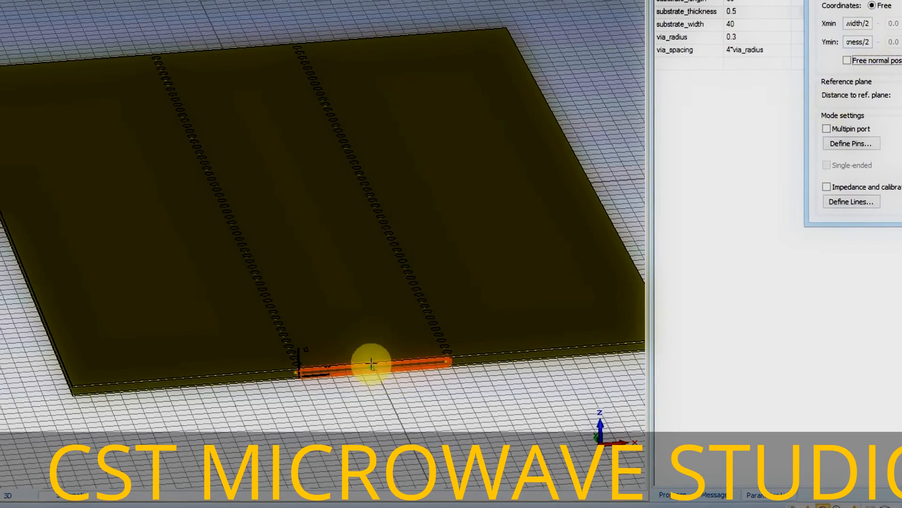
Examine how port 1 fits between the two metal layers and the end vias
scroll(373, 366, "down", 2)
scroll(376, 369, "up", 6)
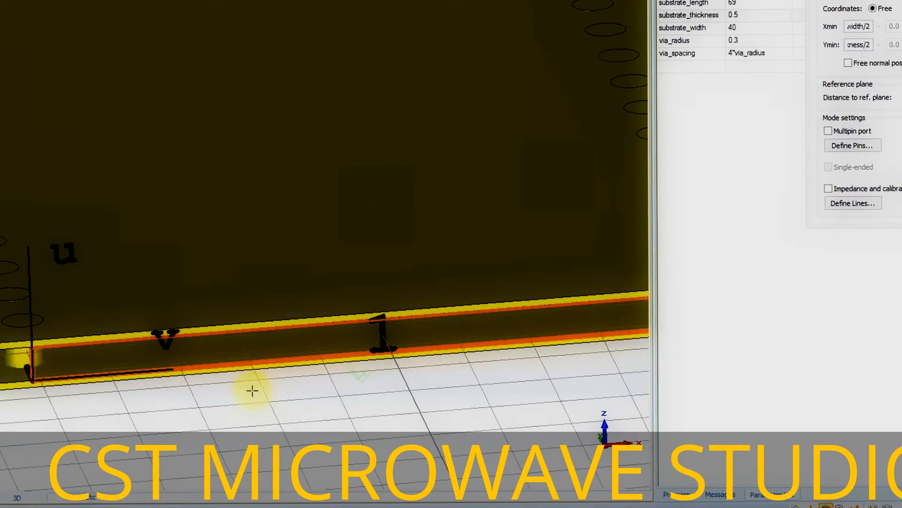
scroll(258, 371, "down", 3)
scroll(200, 229, "up", 4)
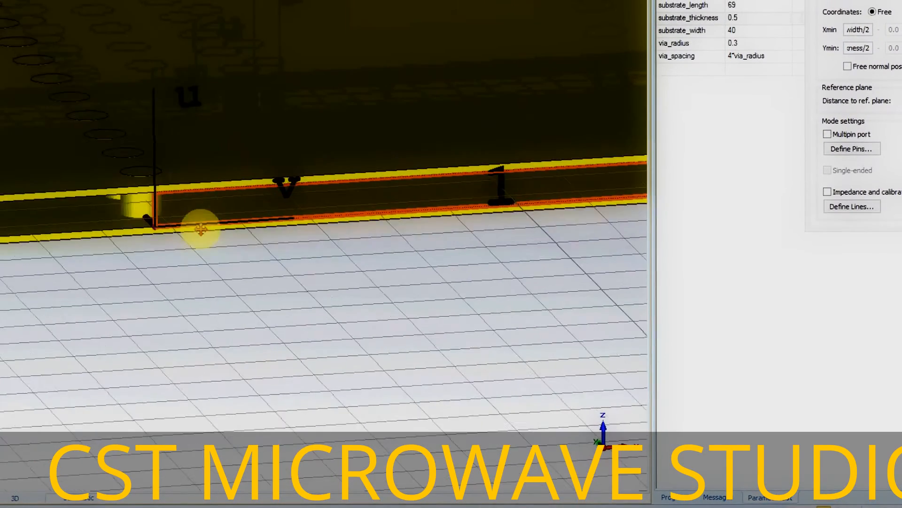
mouse_move(201, 229)
left_mouse_down("ctrl+shift")
mouse_move(195, 258)
mouse_move(206, 231)
mouse_move(199, 236)
left_mouse_up("ctrl+shift")
scroll(198, 238, "down", 2)
scroll(195, 244, "up", 4)
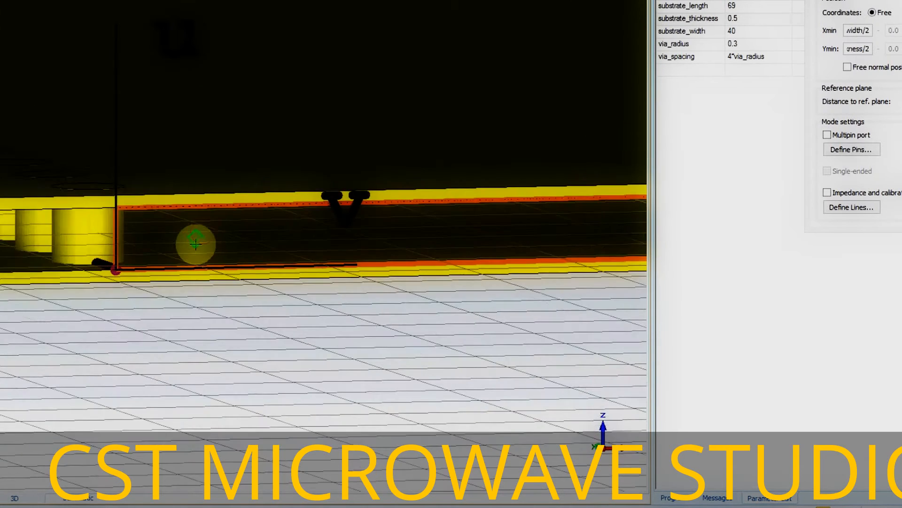
scroll(196, 243, "up", 2)
scroll(185, 239, "down", 1)
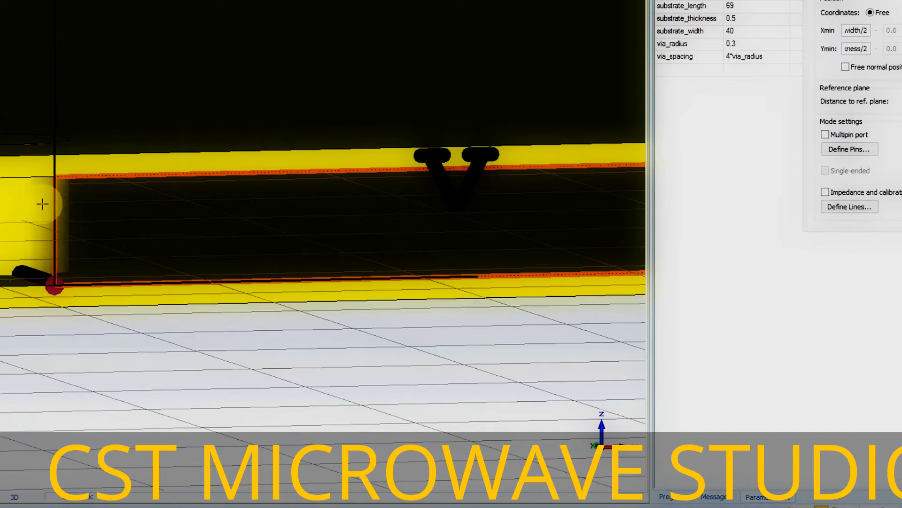
double_click(49, 296)
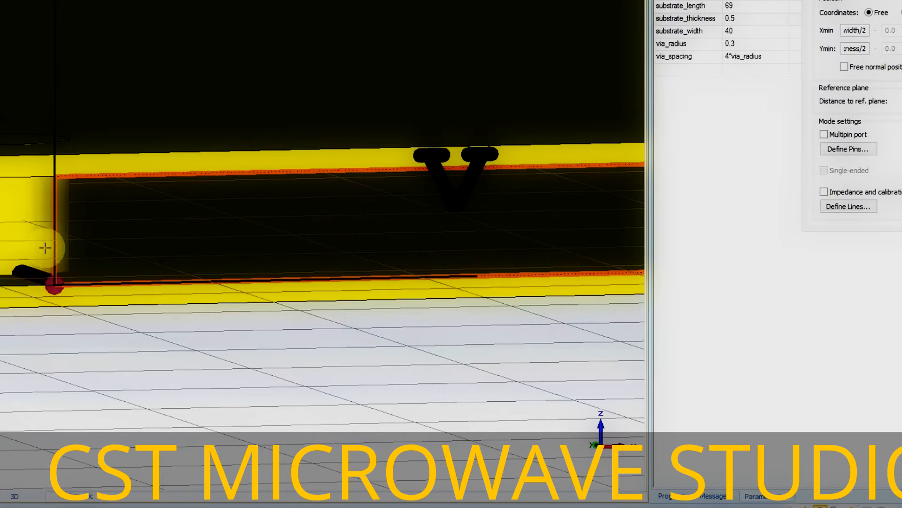
Consult the text file's notes on the TE10 and following mode cut-off frequencies, and return to the port settings
left_click(898, 107)
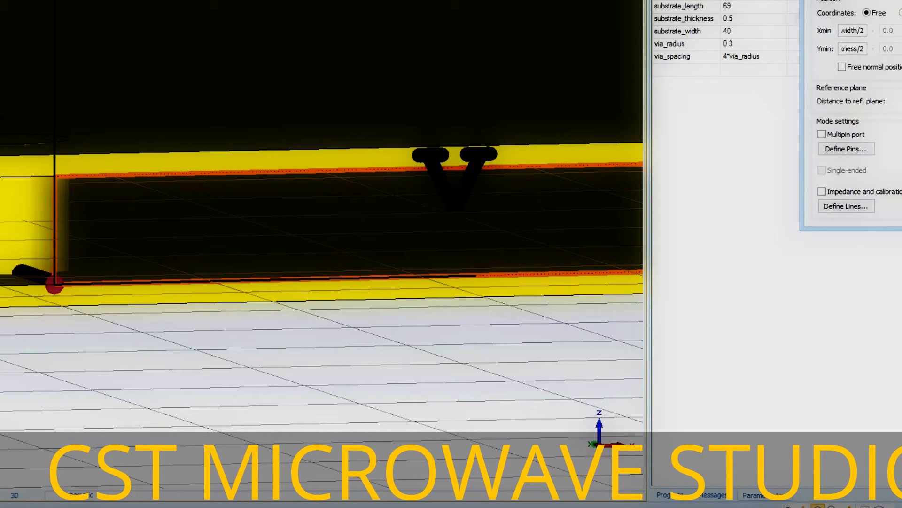
key("alt+Tab")
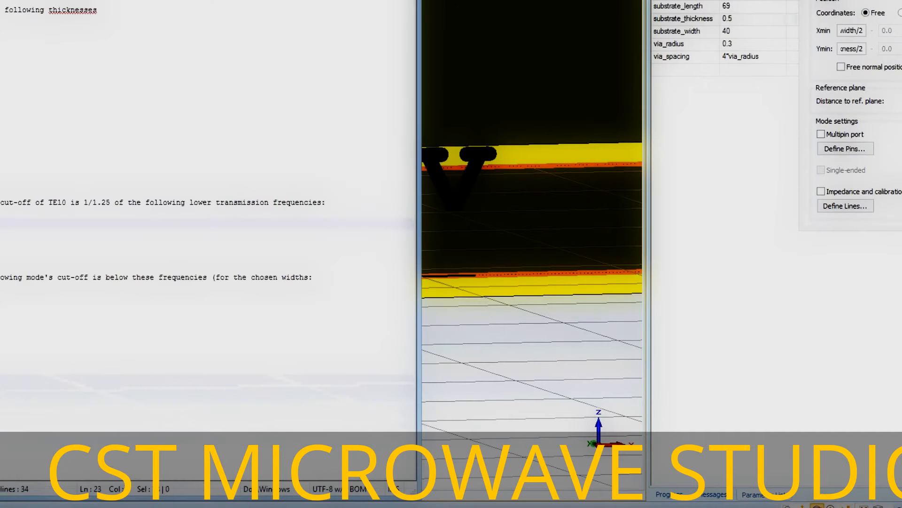
left_click_drag(0, 341, 0, 202)
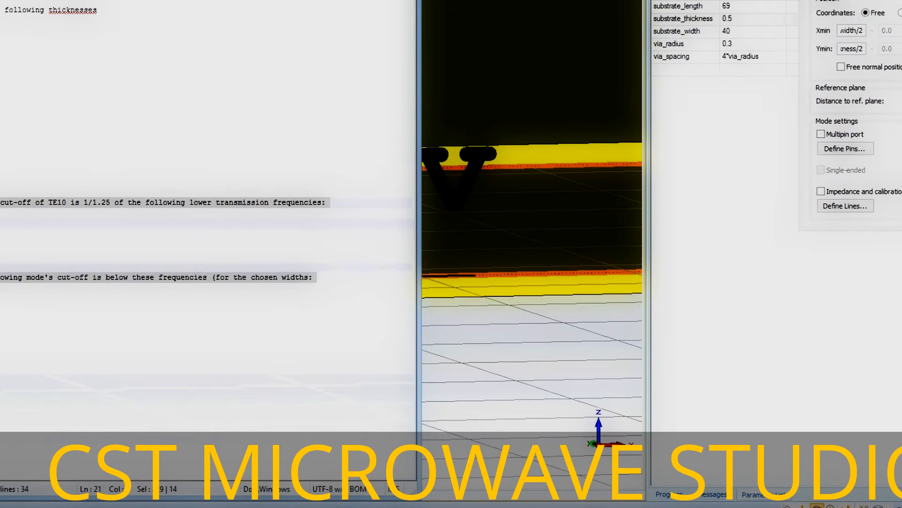
key("alt+Tab")
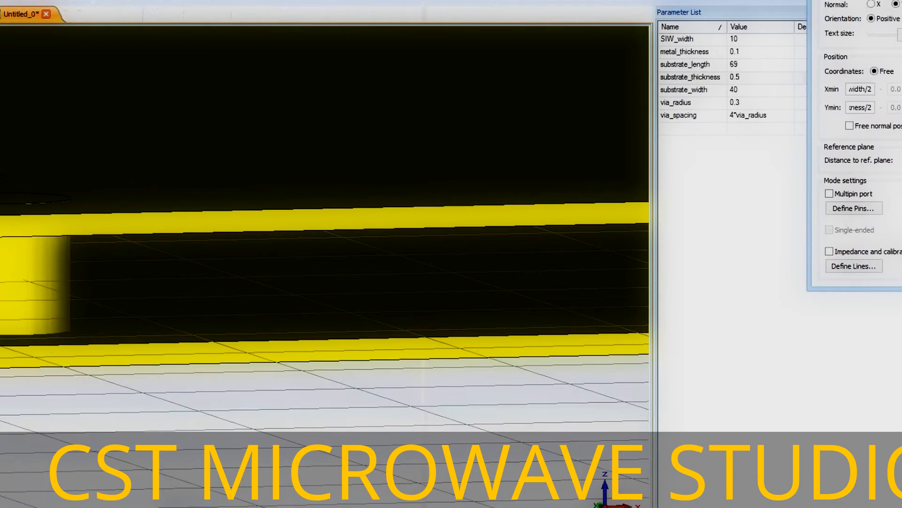
Create waveguide port 2 on the board's opposite end face, bounded by SIW_width/2 in X and substrate_thickness/2 in Z
left_click(435, 179)
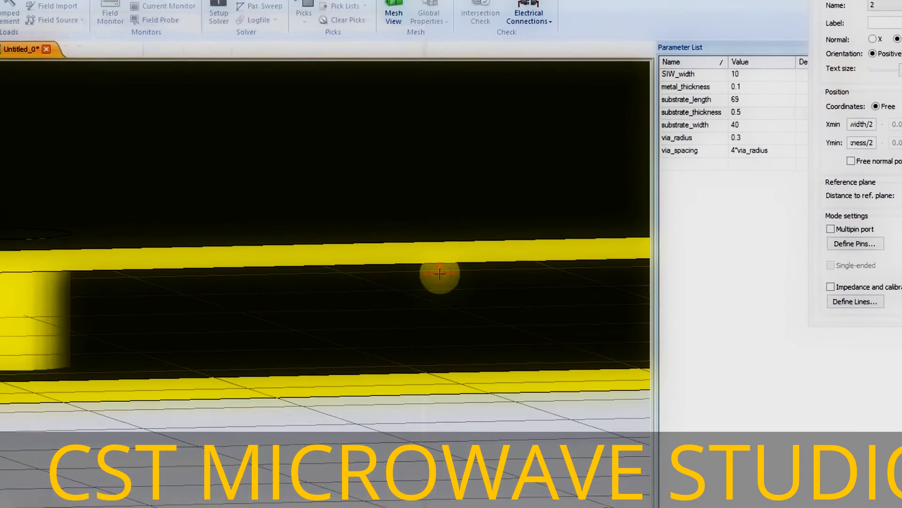
scroll(438, 268, "up", 4)
scroll(426, 252, "down", 10)
left_click_drag(404, 161, 202, 332)
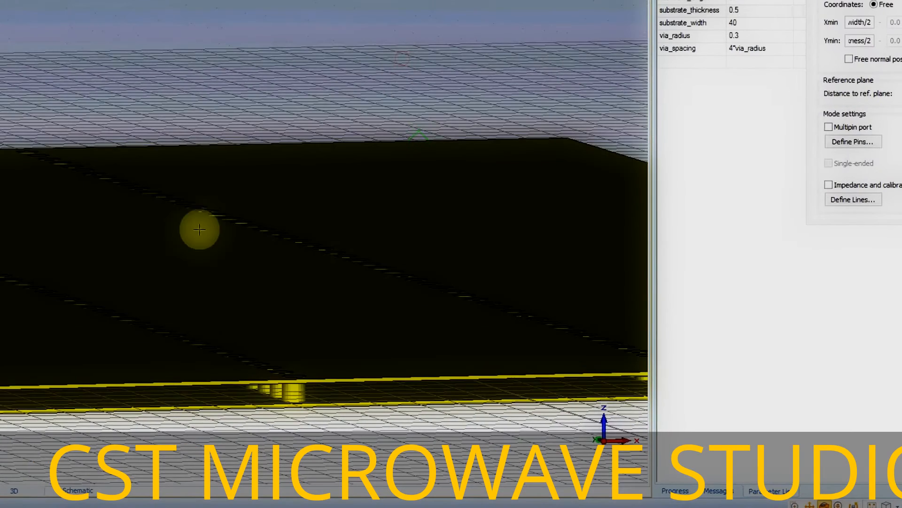
left_click_drag(200, 229, 364, 253)
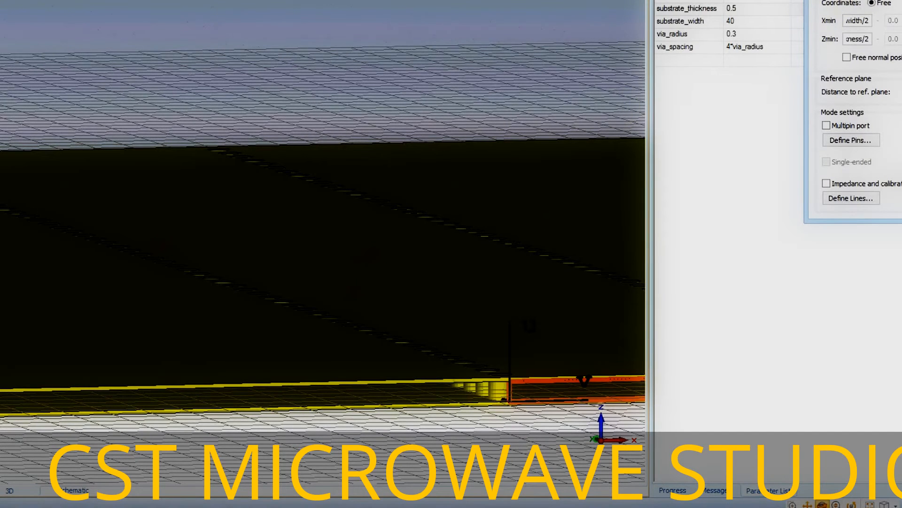
middle_click_drag(166, 252, 585, 333)
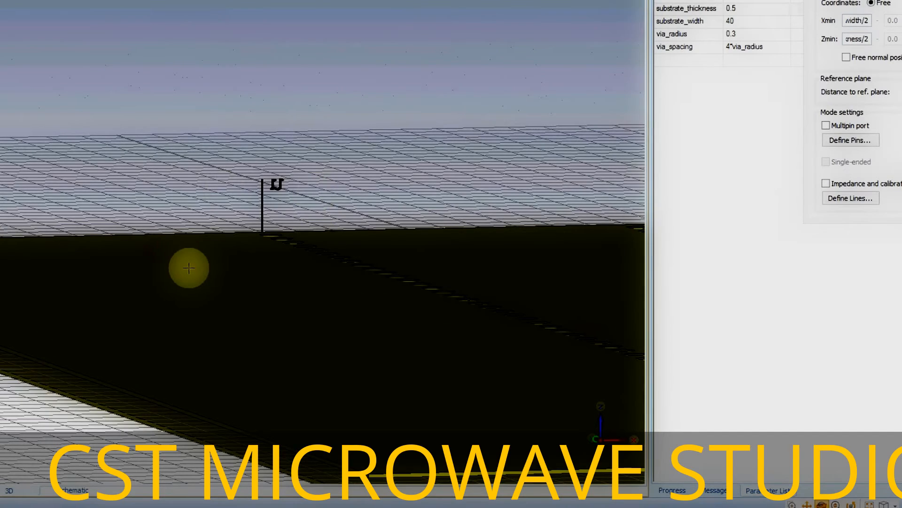
mouse_move(192, 266)
left_mouse_down()
mouse_move(288, 285)
mouse_move(16, 219)
mouse_move(309, 300)
mouse_move(157, 262)
mouse_move(383, 363)
mouse_move(221, 339)
mouse_move(363, 402)
mouse_move(323, 343)
mouse_move(292, 361)
mouse_move(337, 157)
mouse_move(562, 117)
left_mouse_up()
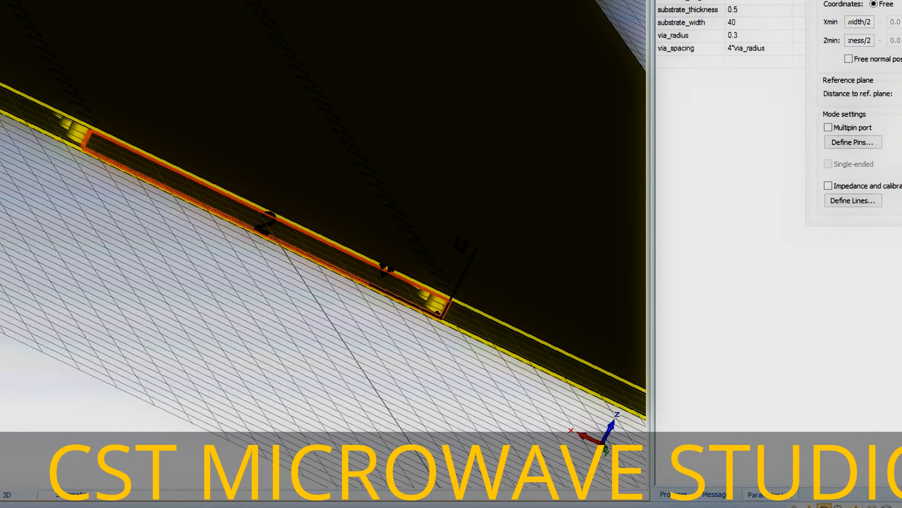
key("Return")
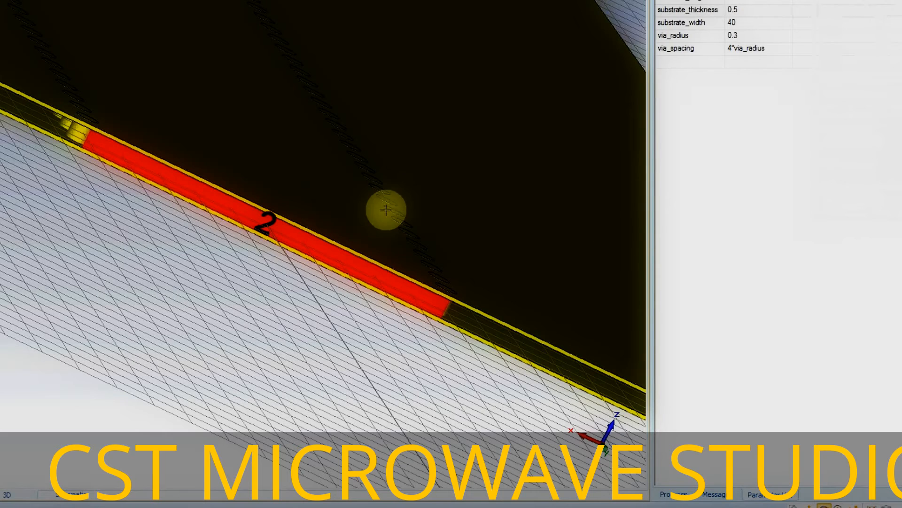
Run the time domain solver to calculate port modes only and show the calculation progress
scroll(394, 211, "down", 6)
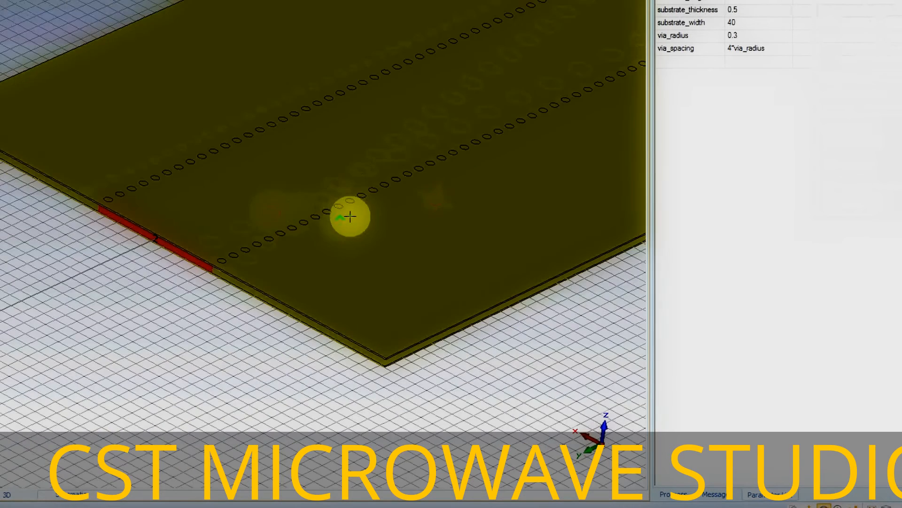
scroll(347, 192, "down", 3)
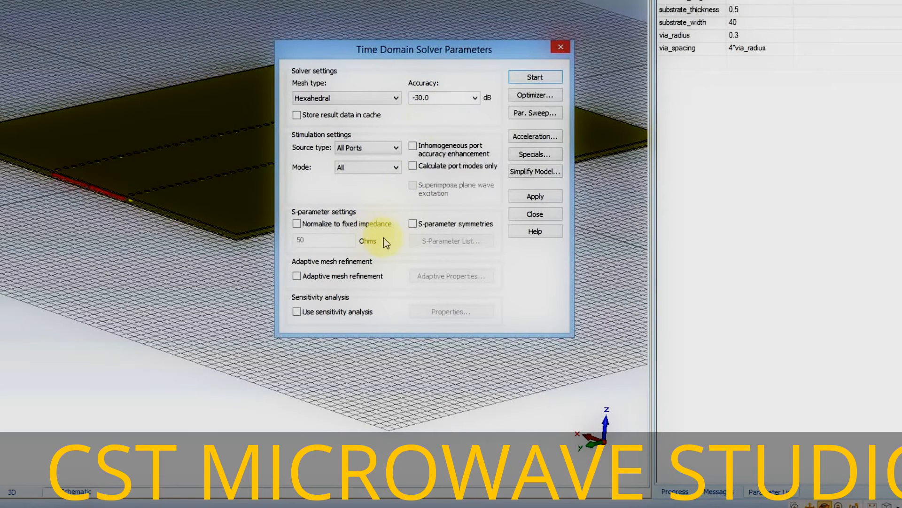
left_click(434, 165)
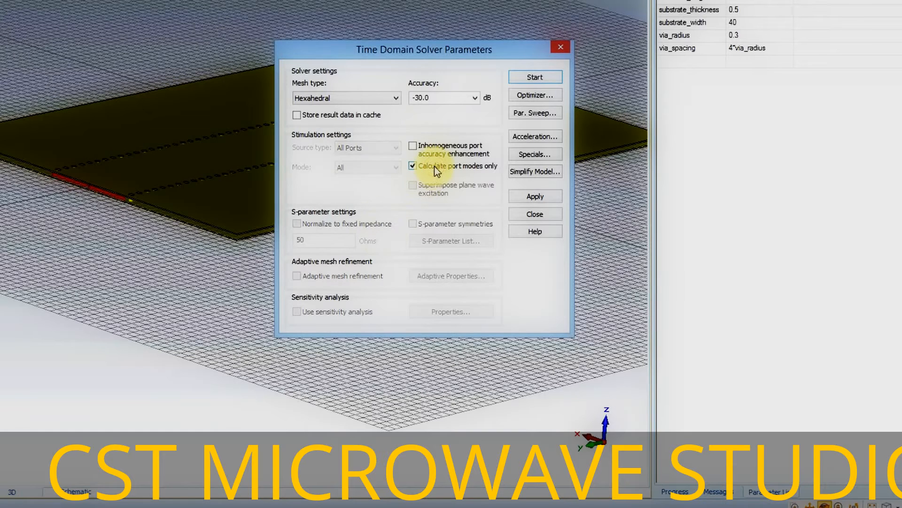
left_click(525, 77)
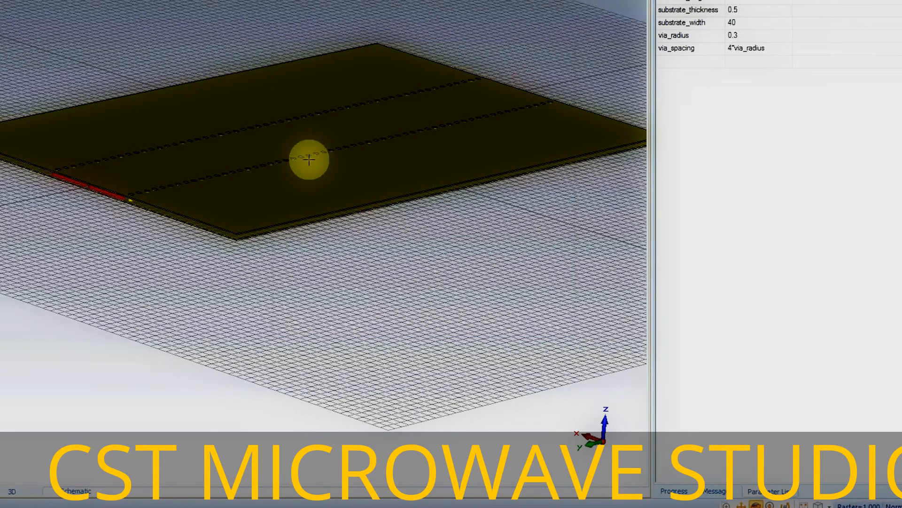
left_click(676, 490)
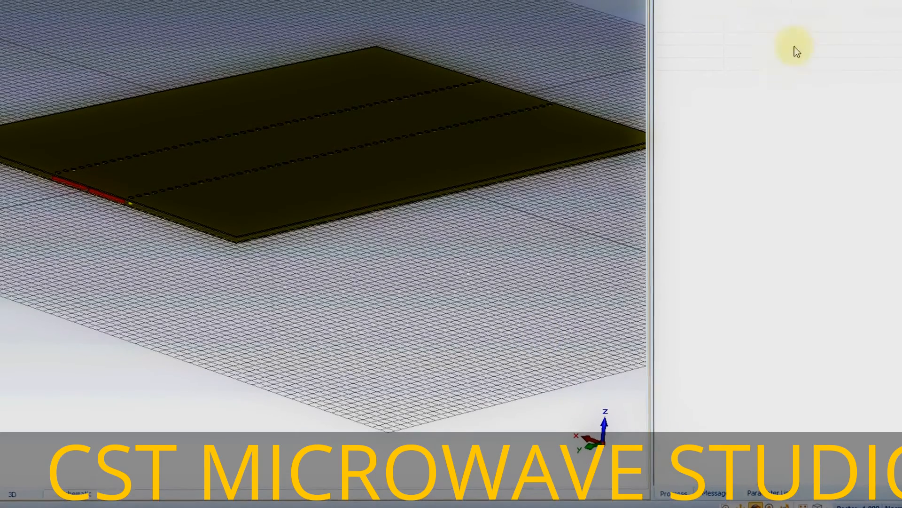
Examine port 1 between the via rows at the board's end face
left_click_drag(503, 127, 468, 183)
left_click_drag(482, 75, 303, 186)
scroll(392, 180, "down", 5)
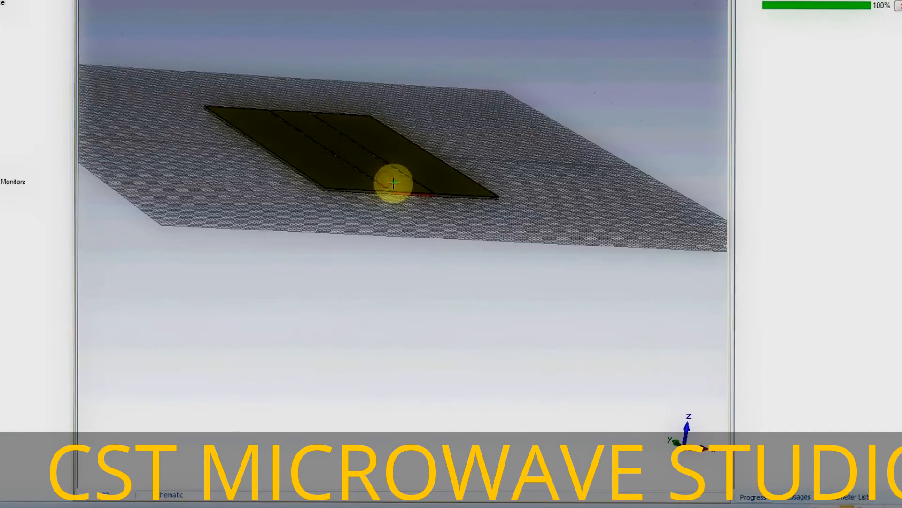
scroll(390, 181, "up", 10)
left_click_drag(462, 234, 415, 230)
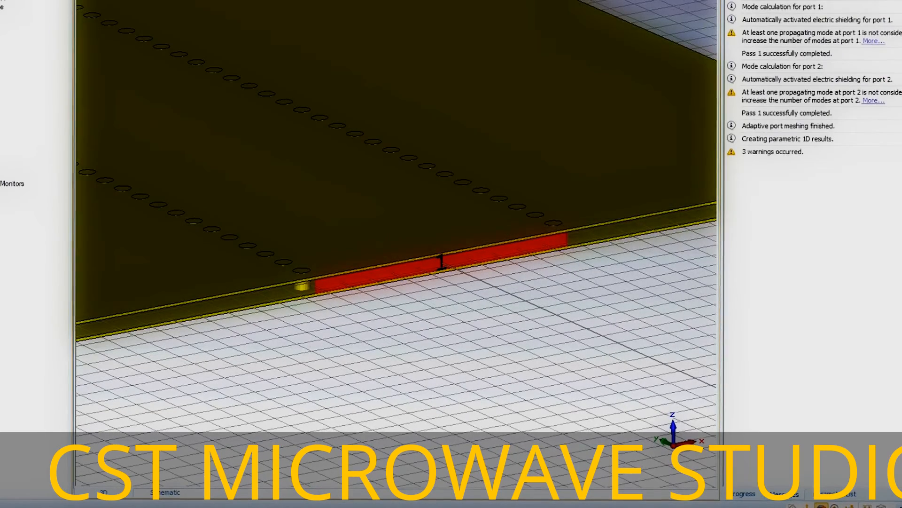
Examine port 1 on the board's end face and its electric field plots for modes e1 and e2
left_click(343, 123)
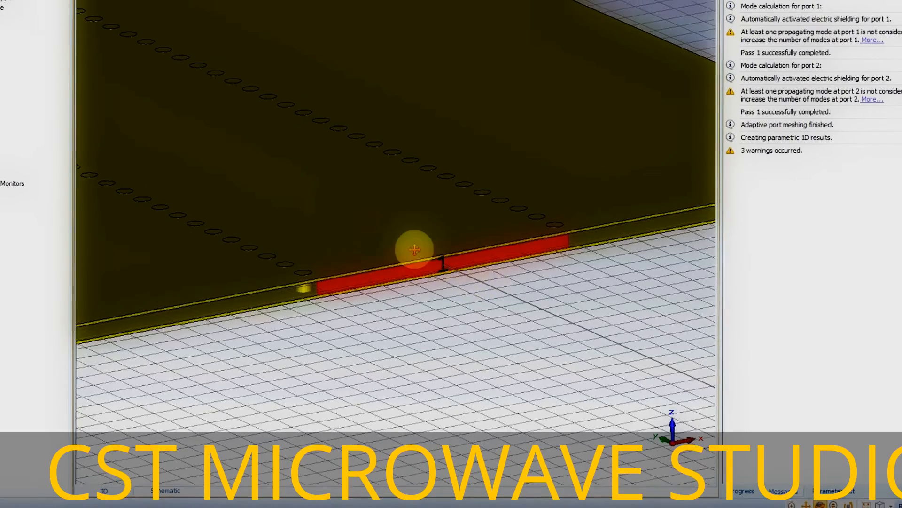
scroll(456, 259, "up", 3)
scroll(461, 261, "down", 5)
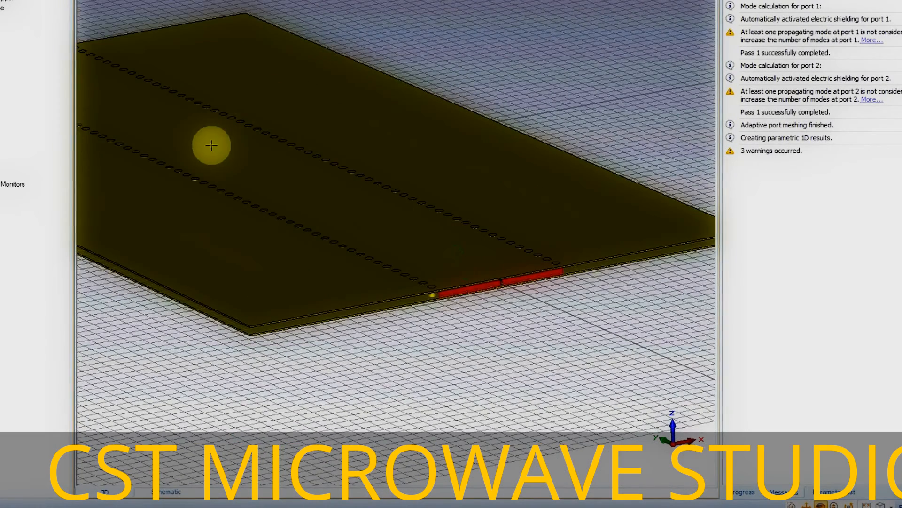
left_click_drag(212, 145, 157, 135)
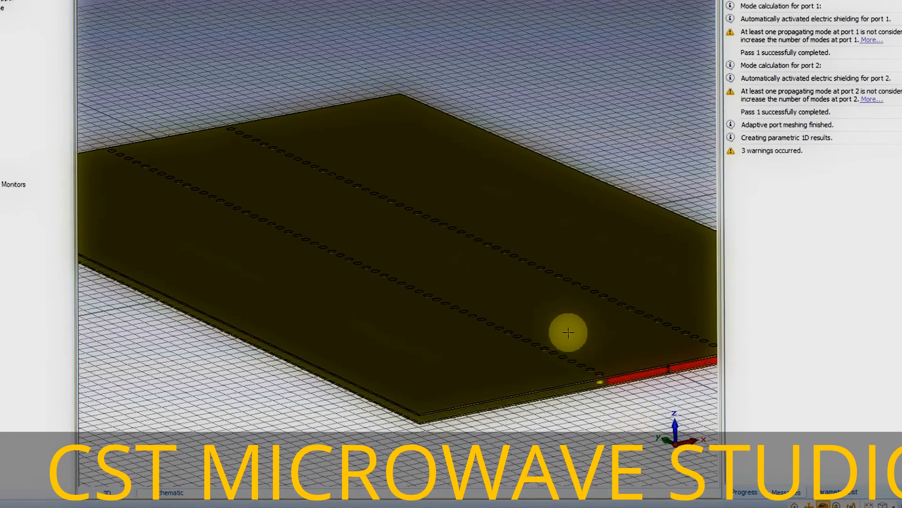
left_click_drag(570, 329, 408, 275)
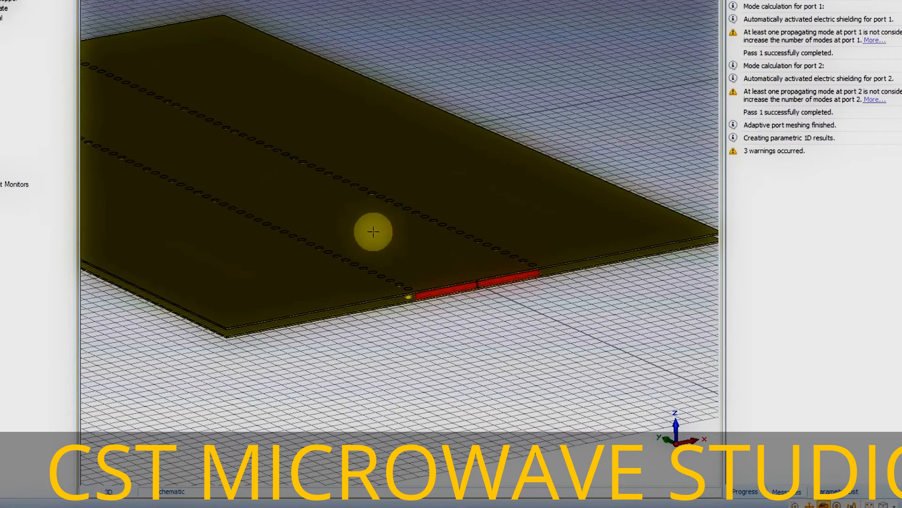
left_click(29, 1)
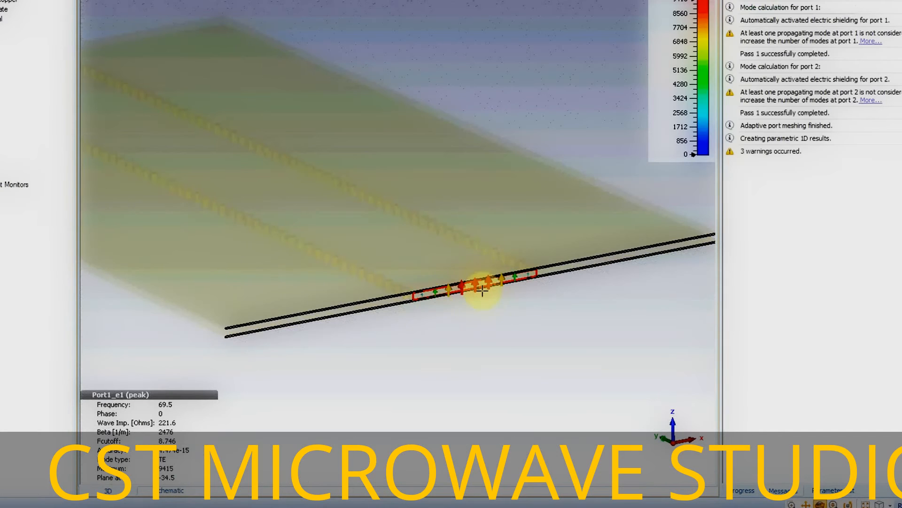
scroll(461, 271, "up", 5)
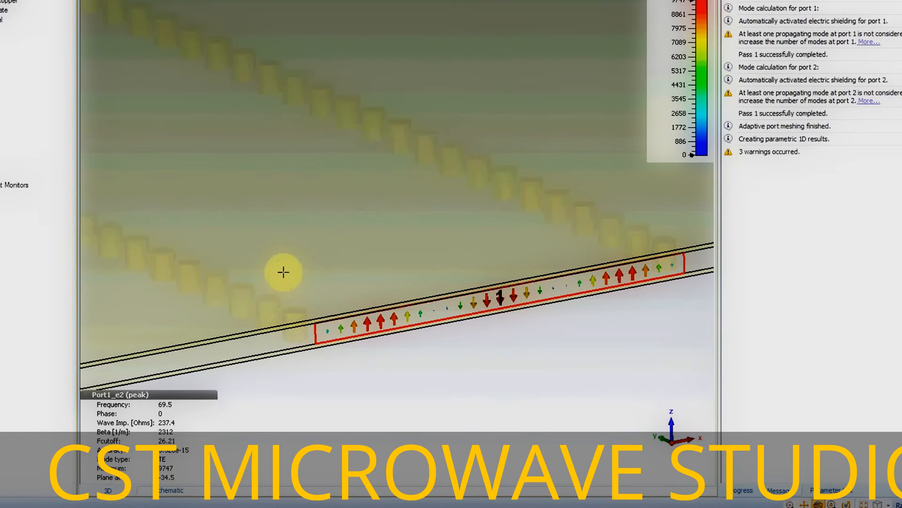
left_click(501, 295)
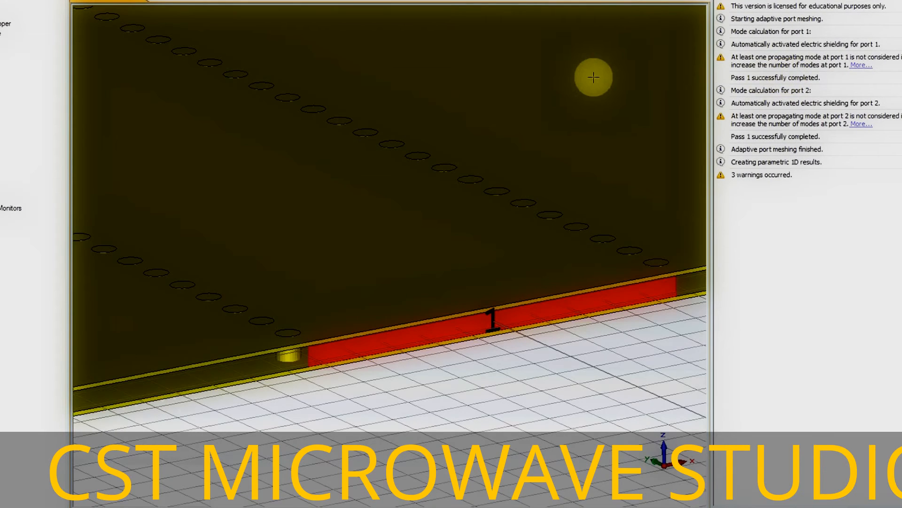
Set the via_radius parameter to 0.15 and accept deleting the current results while keeping the result cache
left_click(814, 470)
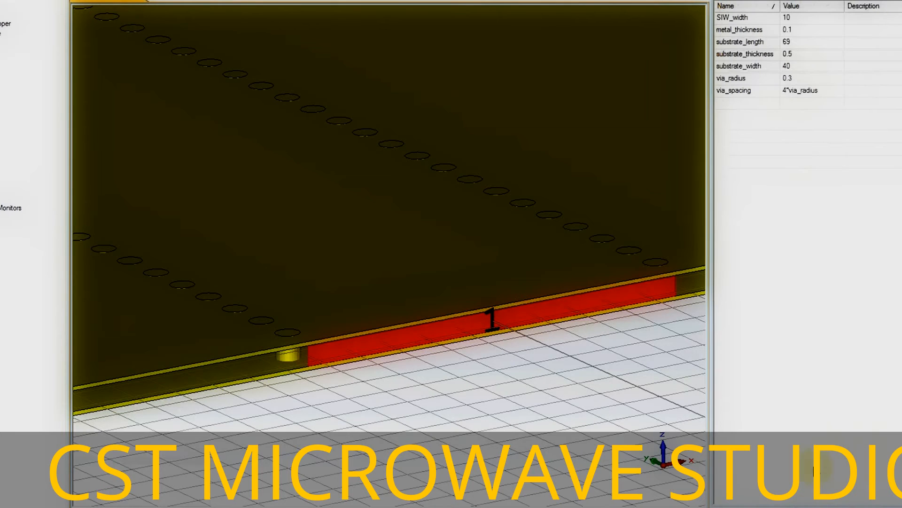
double_click(798, 79)
type("0.15")
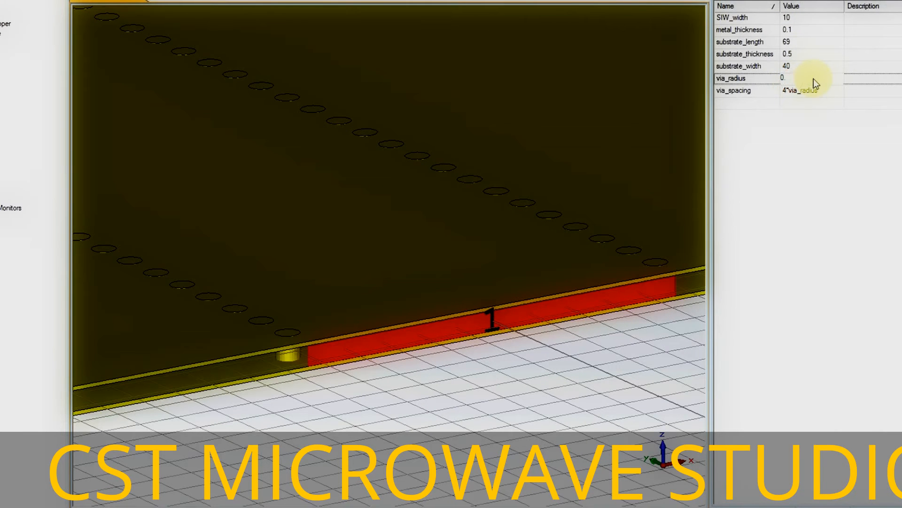
key("Return")
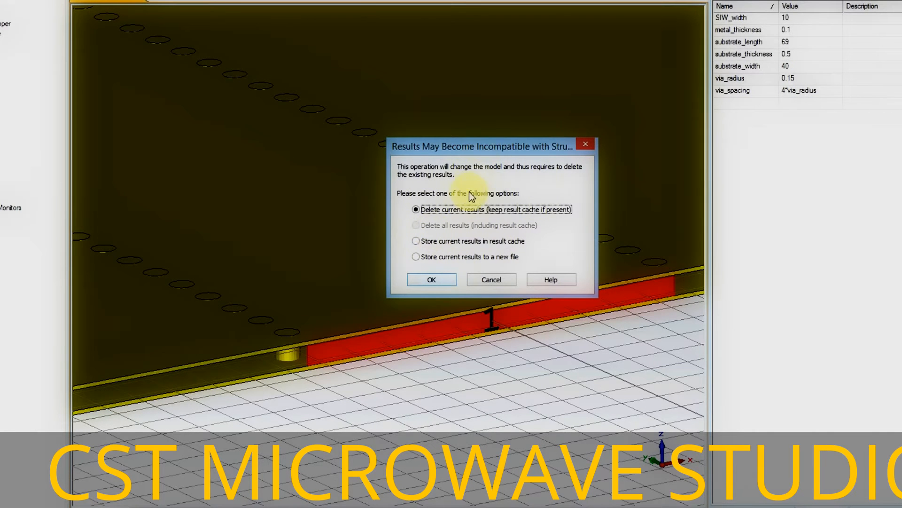
left_click(450, 279)
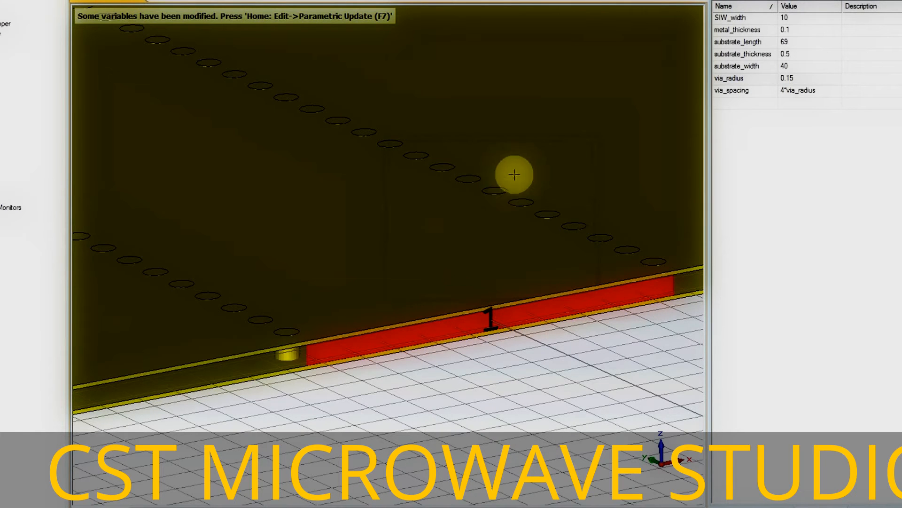
Set the SIW_width parameter to 4 and rebuild the model with a parametric update
left_click(793, 20)
left_click(862, 82)
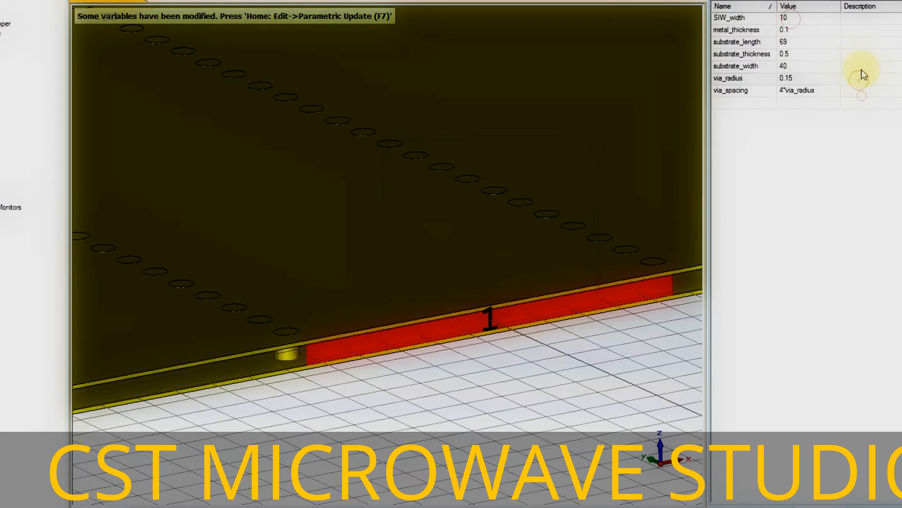
left_click(862, 68)
left_click(800, 20)
left_click(792, 21)
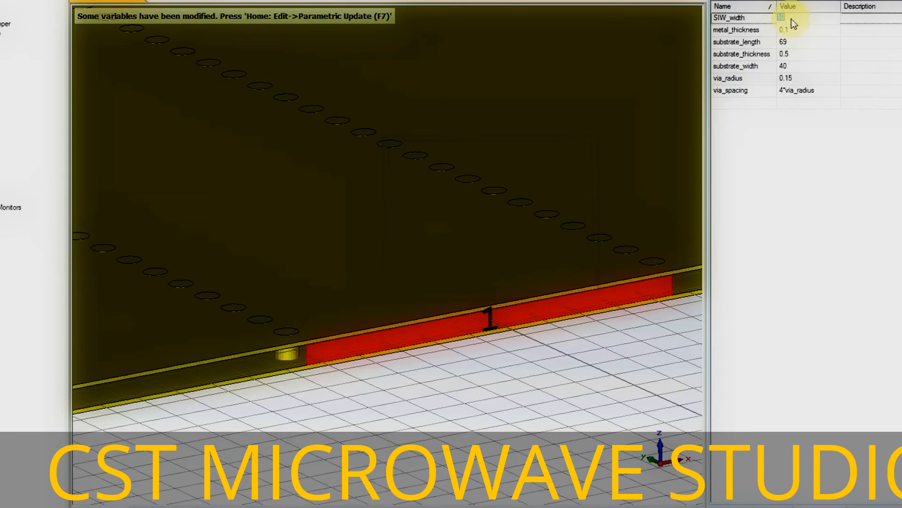
type("4")
left_click(802, 19)
left_click(805, 33)
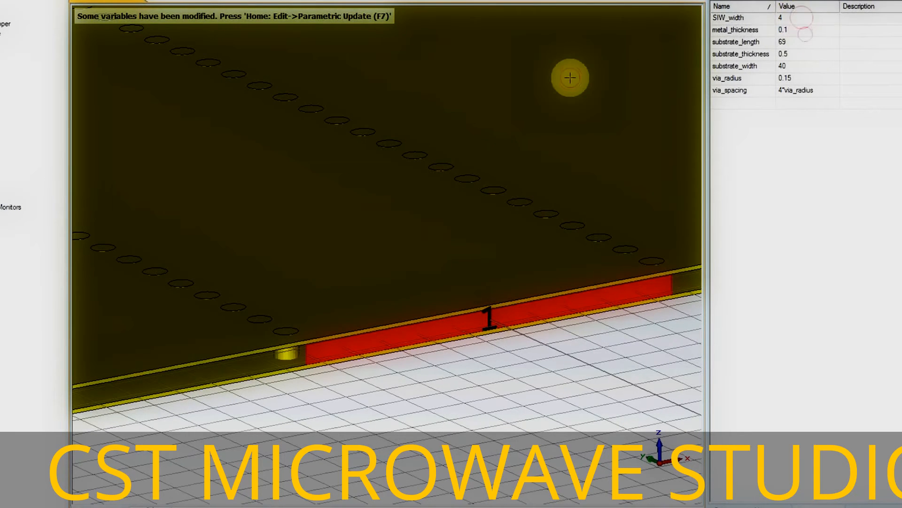
key("F7")
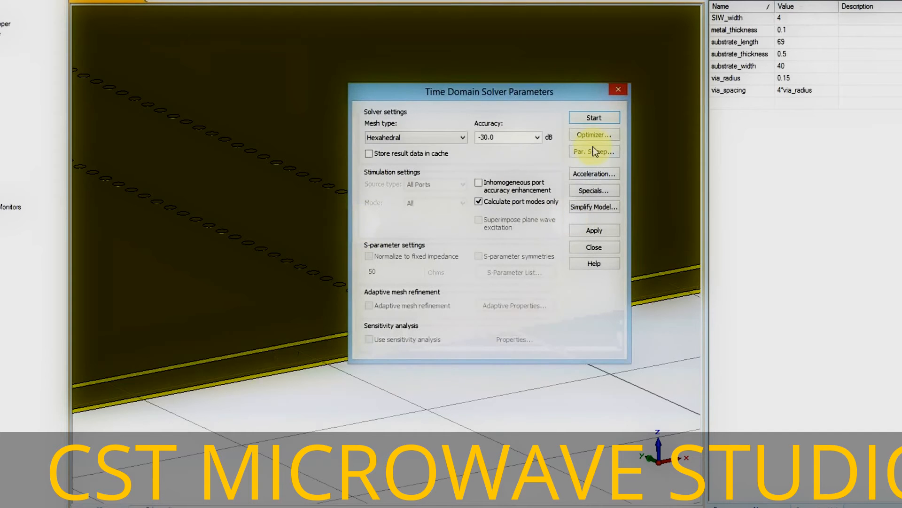
Run the time domain solver for port modes only and inspect port 1's e1 field between the via rows
left_click(588, 114)
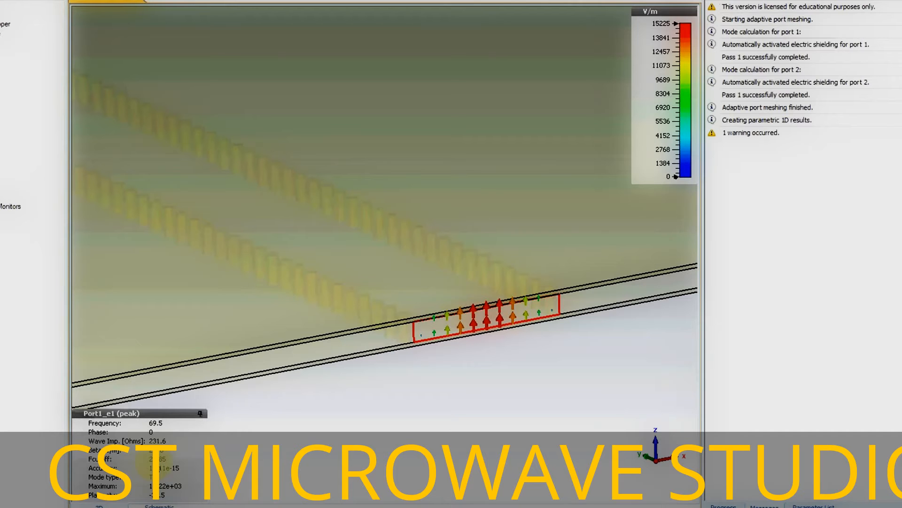
scroll(435, 287, "up", 2)
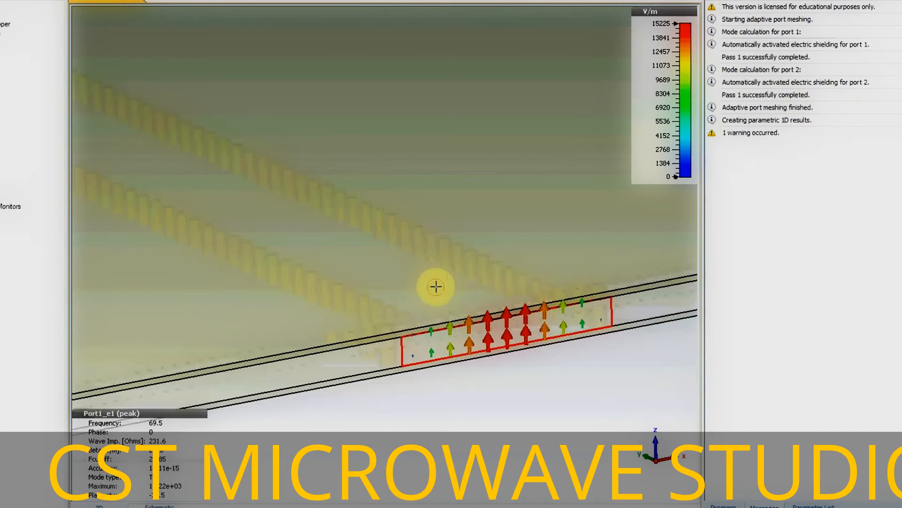
scroll(436, 287, "up", 1)
scroll(435, 287, "down", 1)
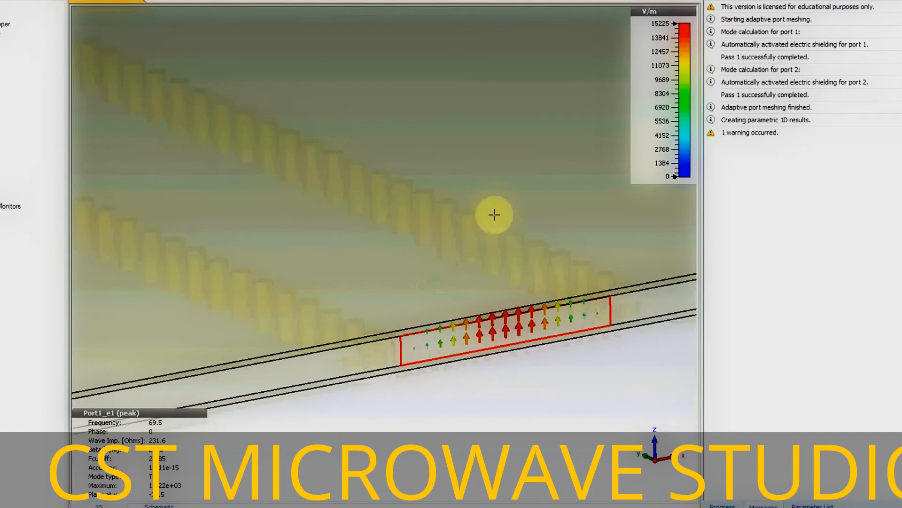
Set the SIW_width parameter to 2, accept deleting the current results, and rebuild the model with a parametric update
left_click(721, 503)
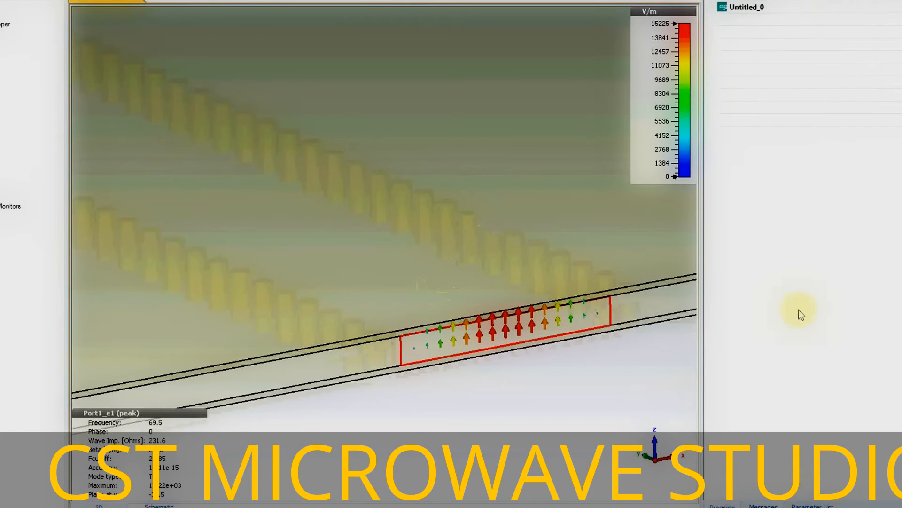
left_click(820, 505)
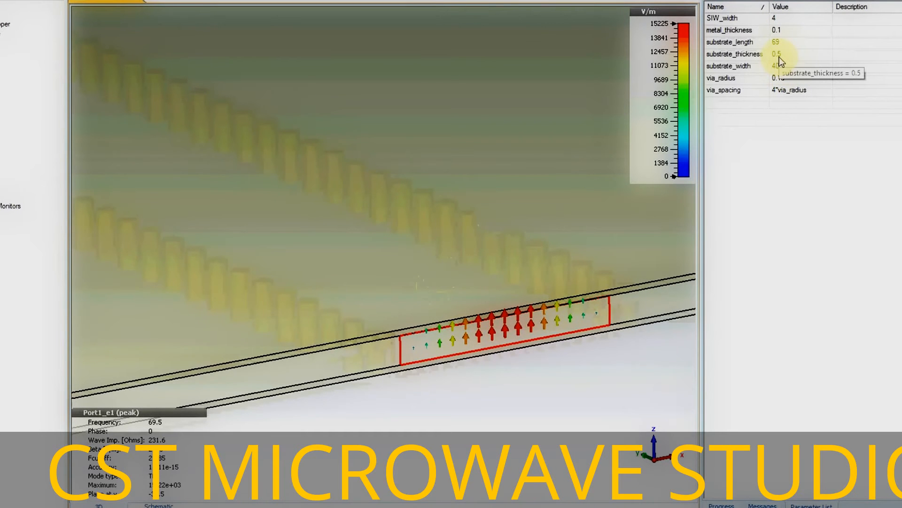
double_click(783, 19)
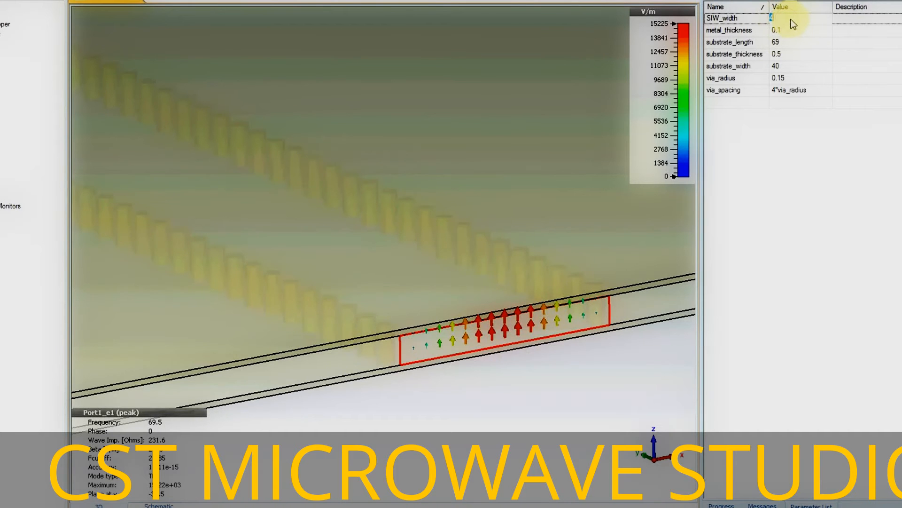
type("2")
left_click(803, 36)
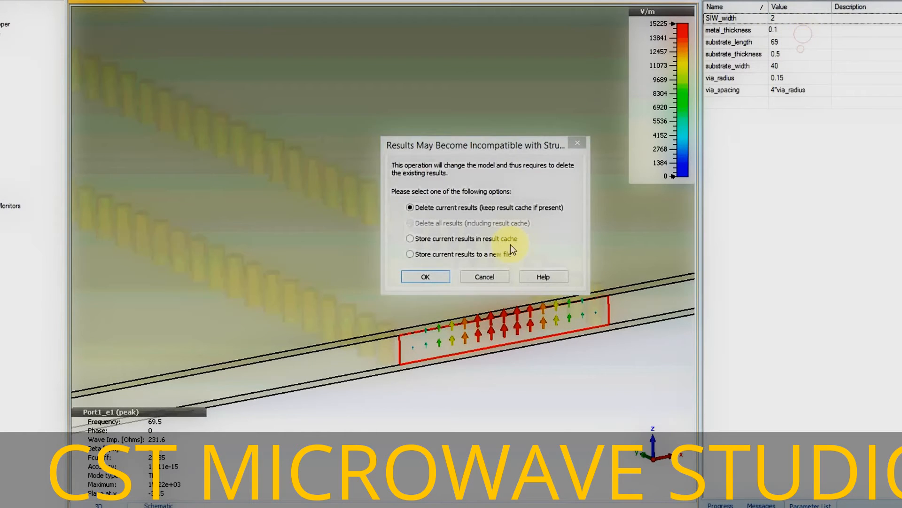
left_click(426, 276)
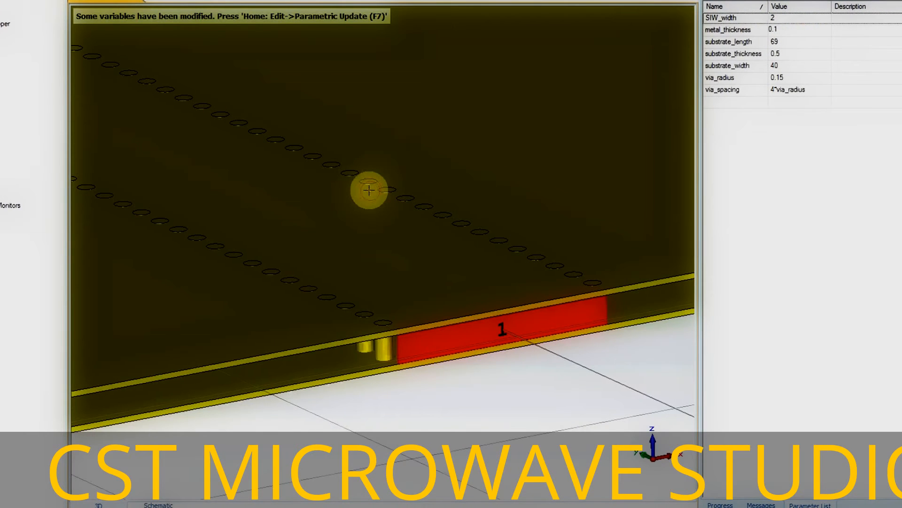
key("F7")
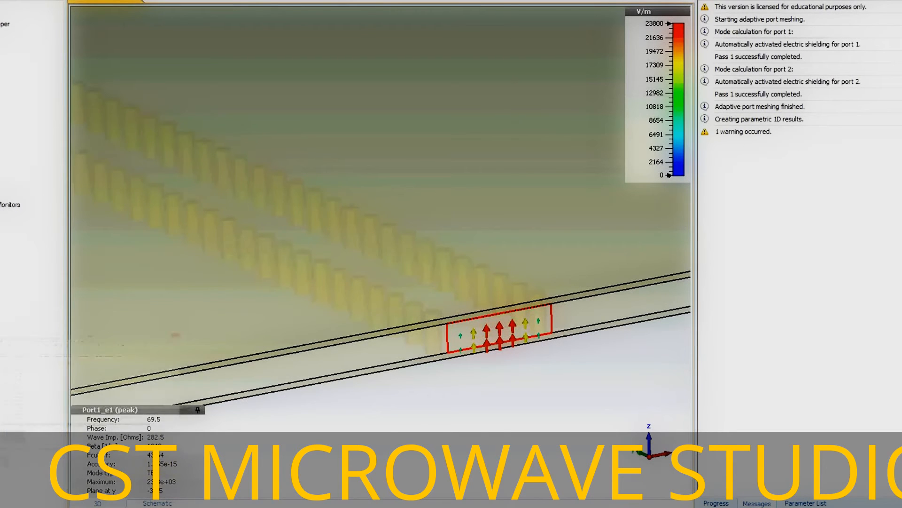
Consult the text file's note on the TE10 cut-off at 1/1.25 of the lower transmission frequencies, and return to the mode results
key("alt+Tab")
left_click(30, 237)
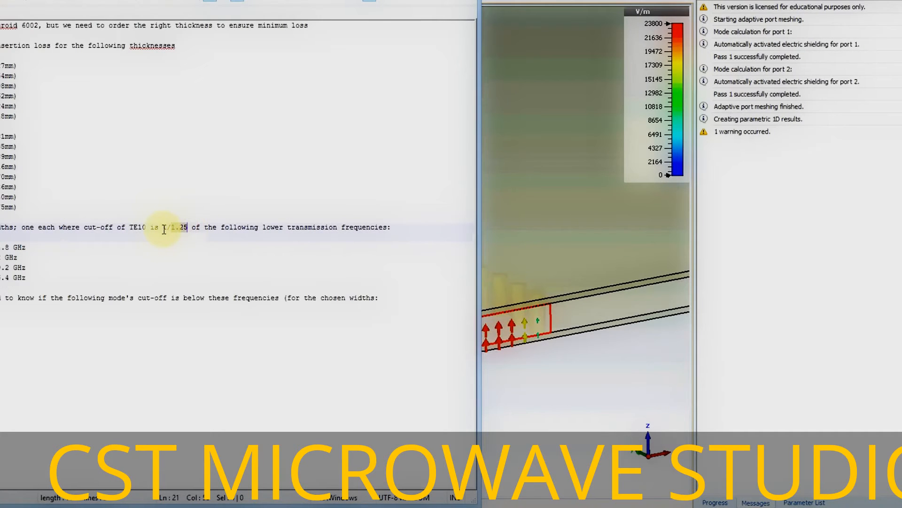
left_click(46, 248)
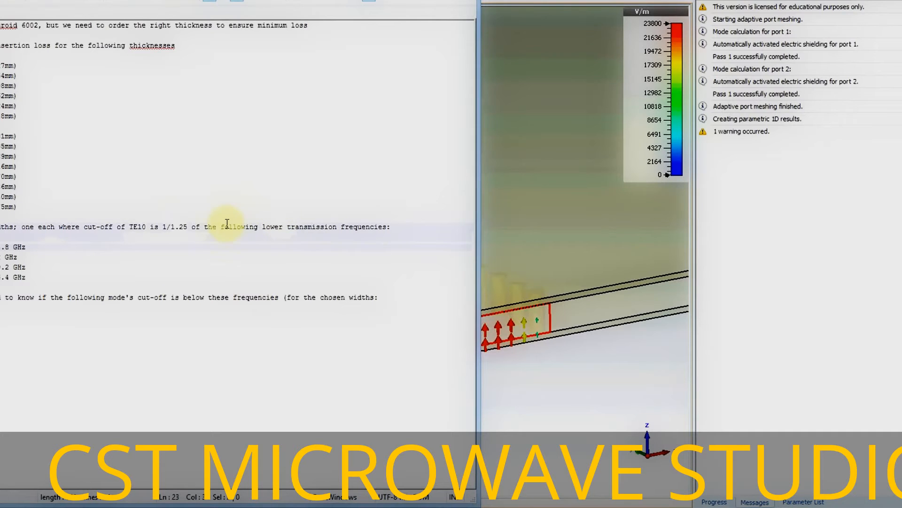
left_click_drag(170, 227, 188, 227)
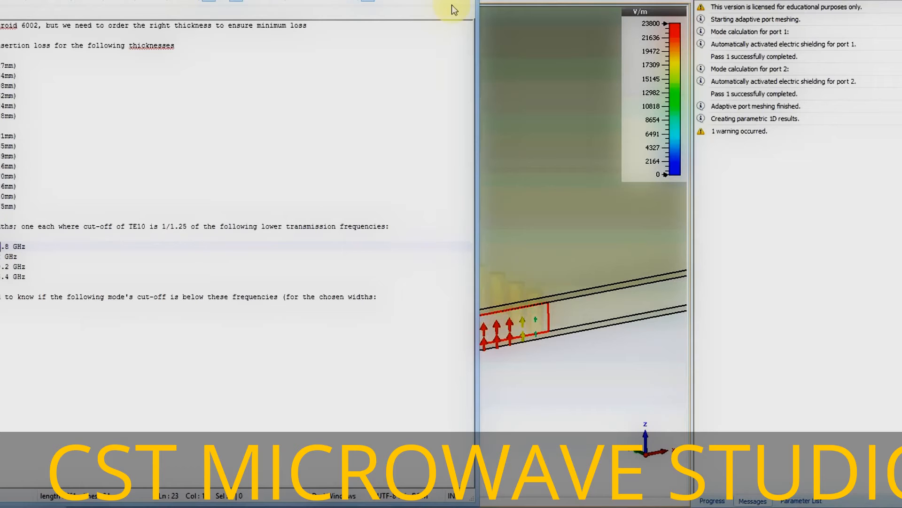
left_click(423, 0)
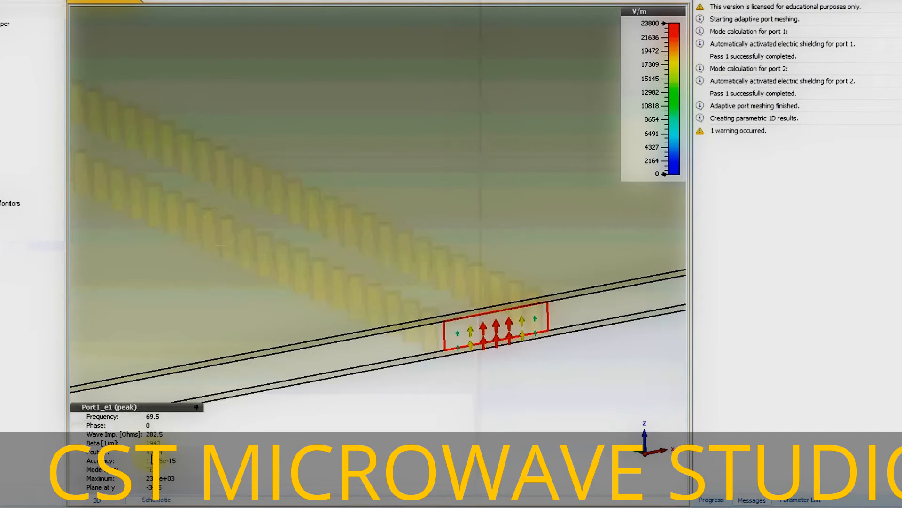
Show port 1's second mode field e2 and compare it with the text file's notes on the following mode's cut-off
left_click(1, 316)
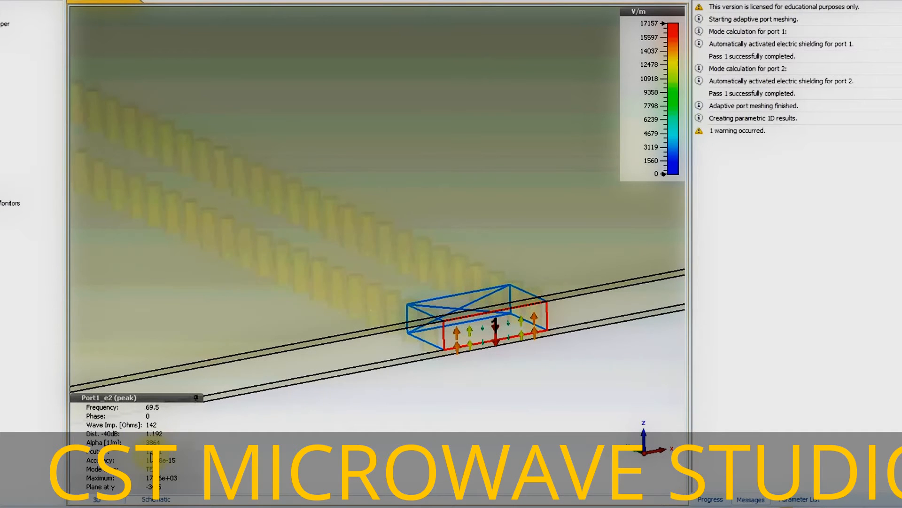
left_click(108, 507)
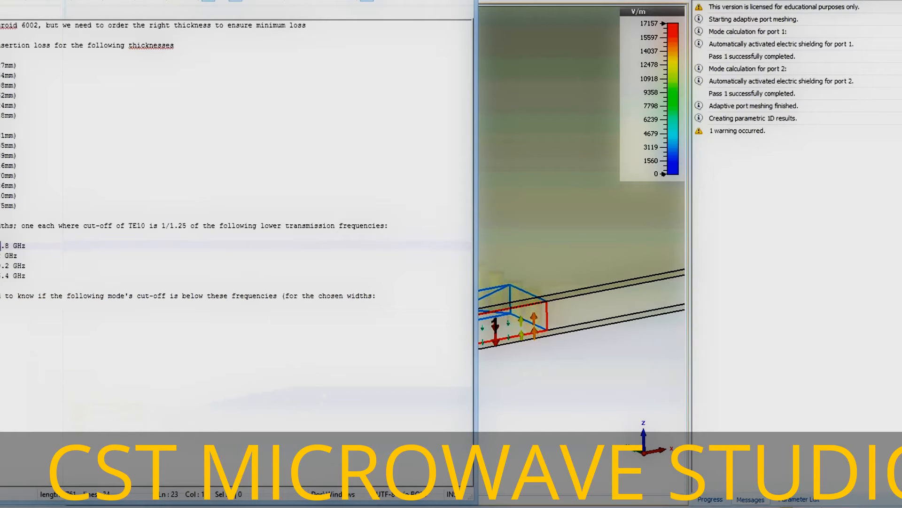
left_click(1, 316)
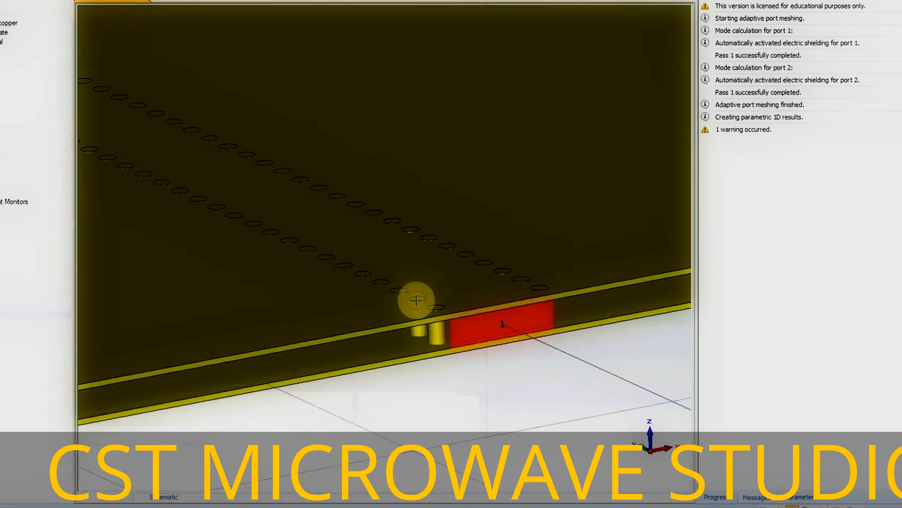
Examine the via rows around port 1 on the board, and check the frequency range settings without changing them
scroll(423, 282, "up", 3)
scroll(431, 276, "down", 3)
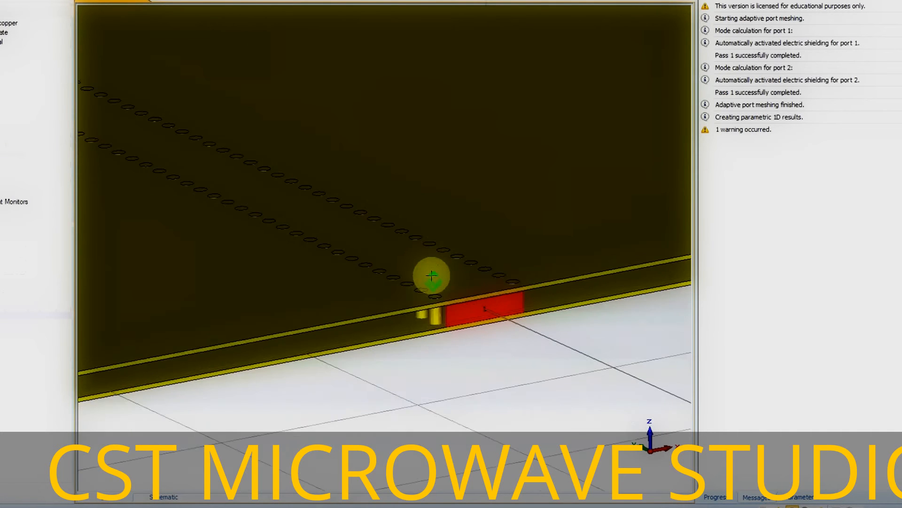
scroll(431, 276, "down", 3)
scroll(430, 269, "down", 3)
scroll(428, 268, "up", 3)
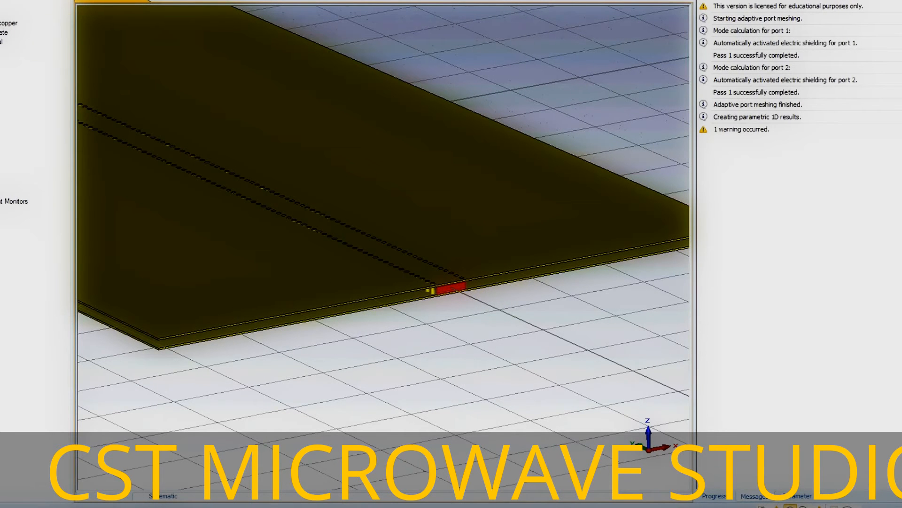
left_click(2, 2)
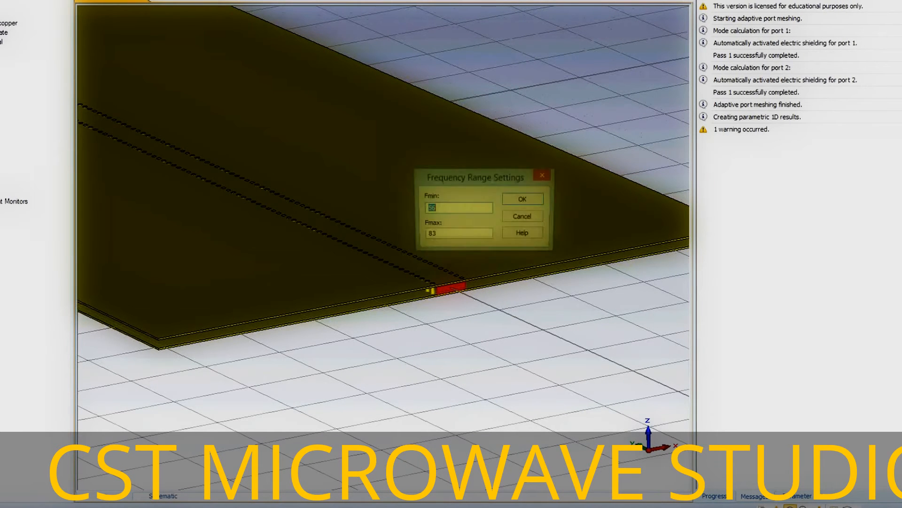
left_click(544, 219)
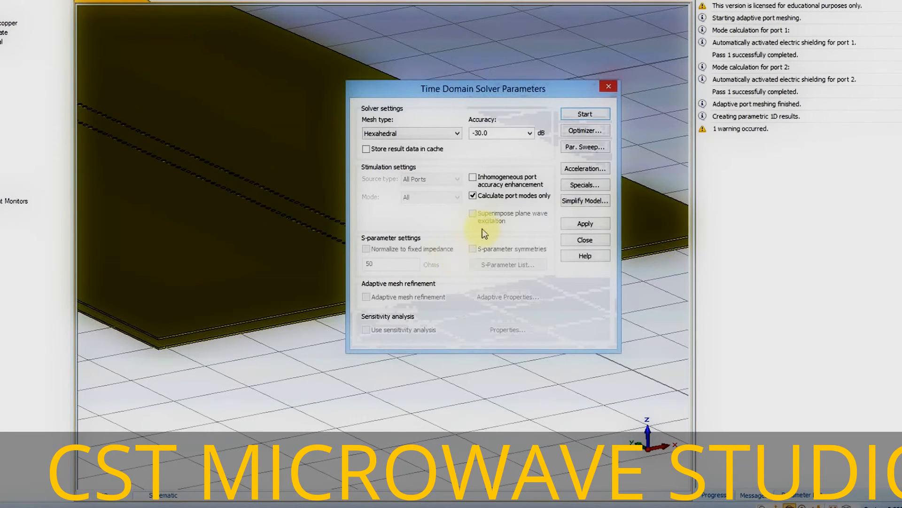
Close the solver setup and edit the mode settings in waveguide port 1's properties, also opening the properties of port 2
left_click(574, 240)
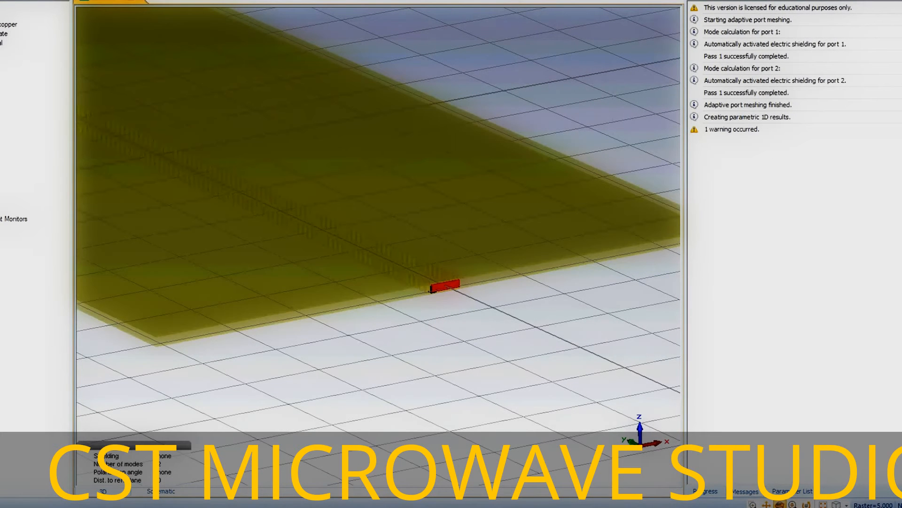
right_click(5, 183)
left_click(29, 288)
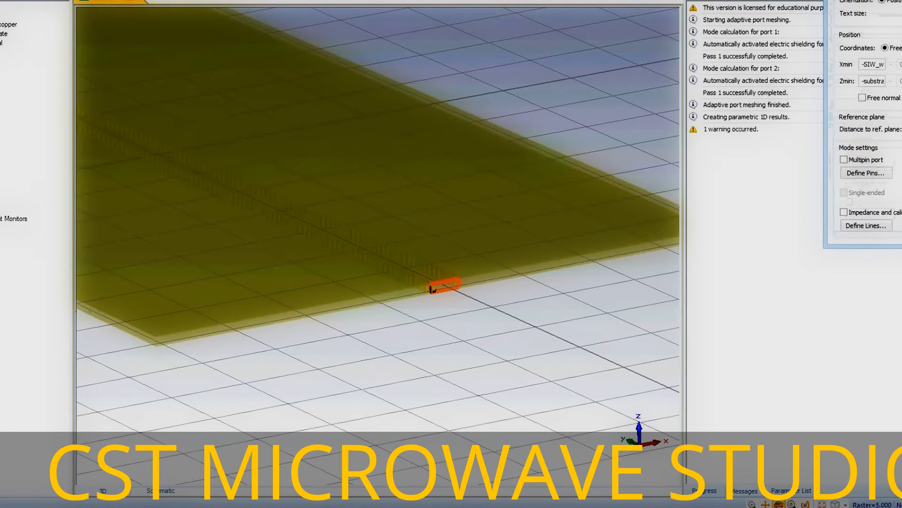
left_click(891, 143)
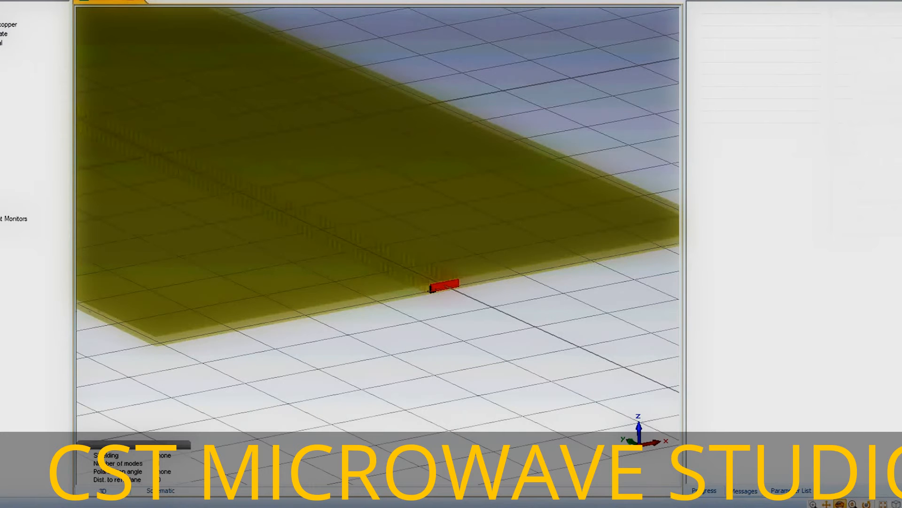
right_click(2, 195)
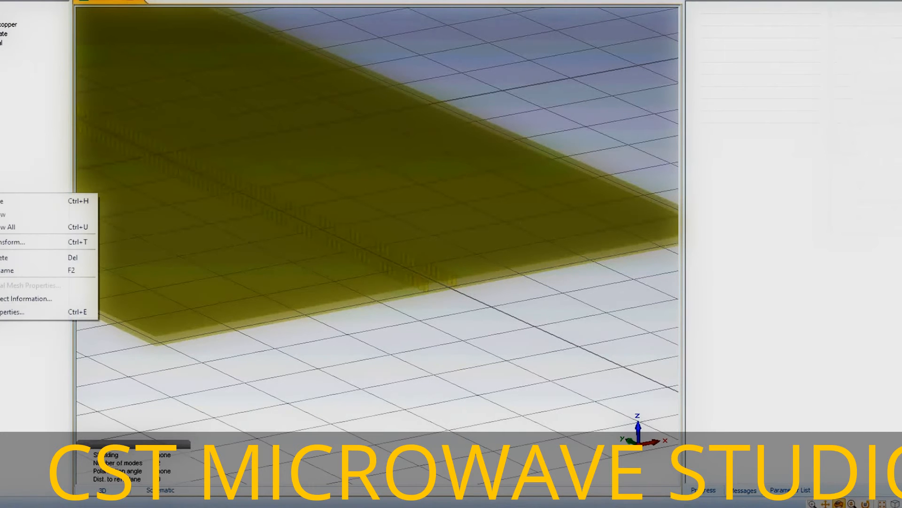
left_click(3, 317)
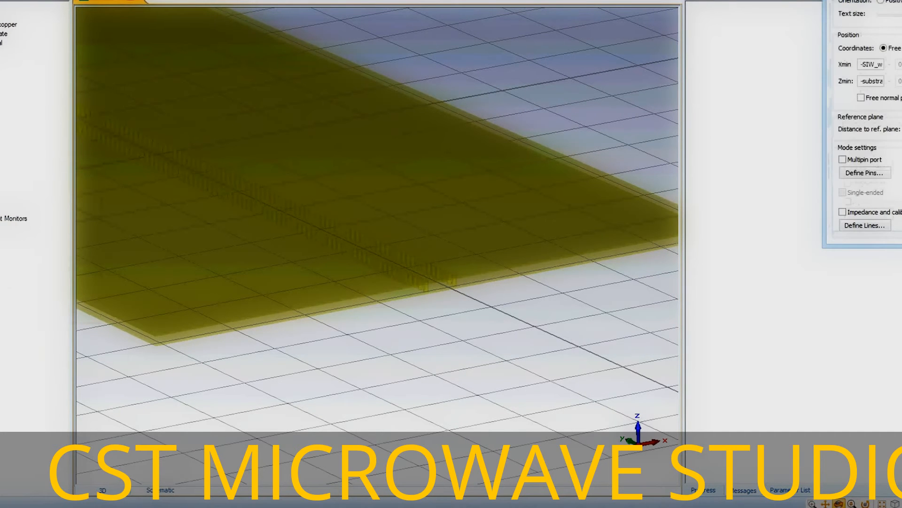
key("Escape")
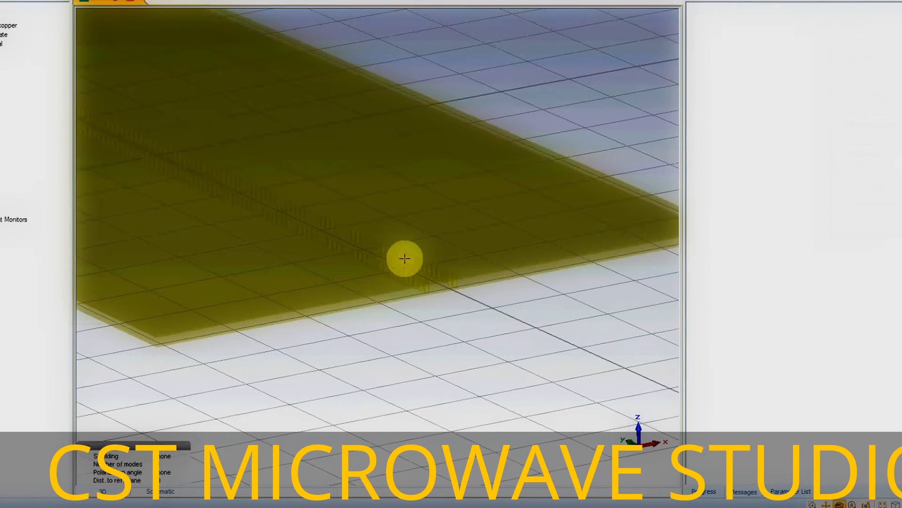
Turn off calculating port modes only and start the time domain solver for all ports and all modes
scroll(387, 266, "up", 2)
scroll(387, 266, "down", 3)
left_click_drag(379, 256, 304, 218)
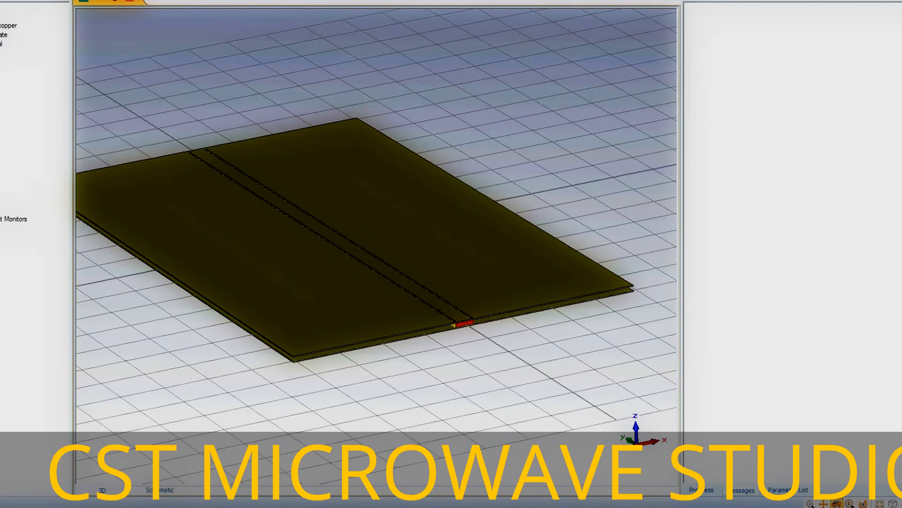
left_click(490, 196)
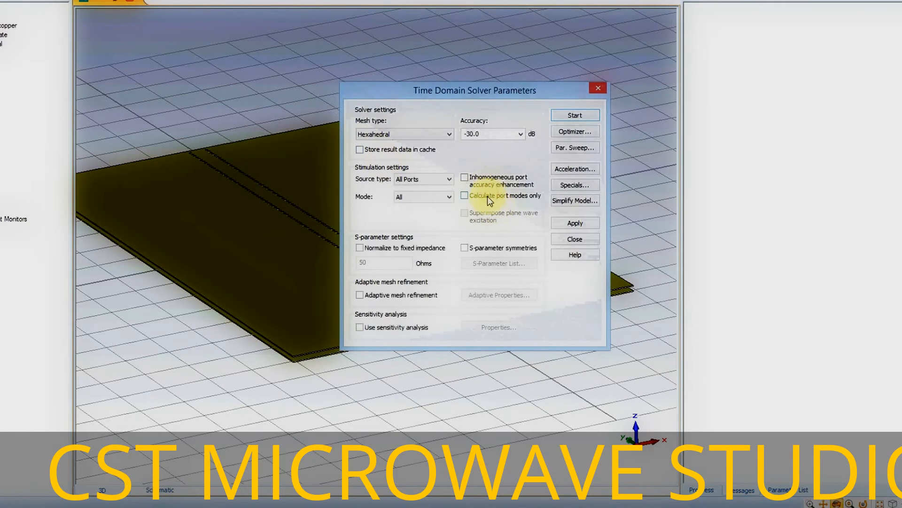
left_click(575, 117)
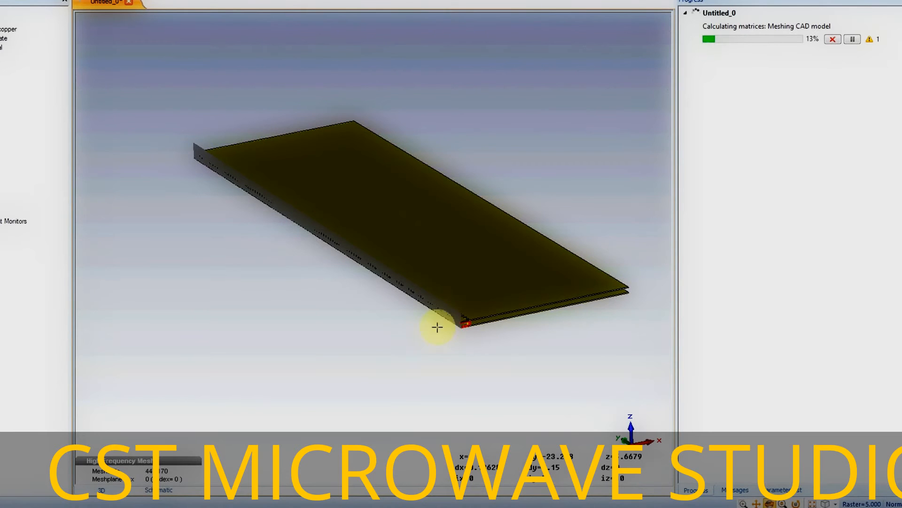
Examine the mesh cells across the vias near port 1 in the cutting plane
left_click_drag(453, 316, 503, 318)
scroll(455, 316, "down", 5)
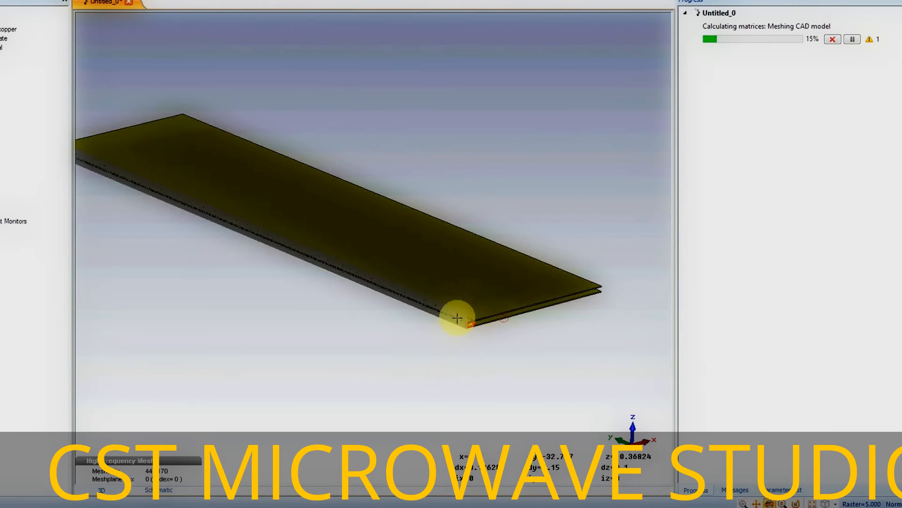
scroll(457, 316, "up", 10)
scroll(463, 304, "up", 8)
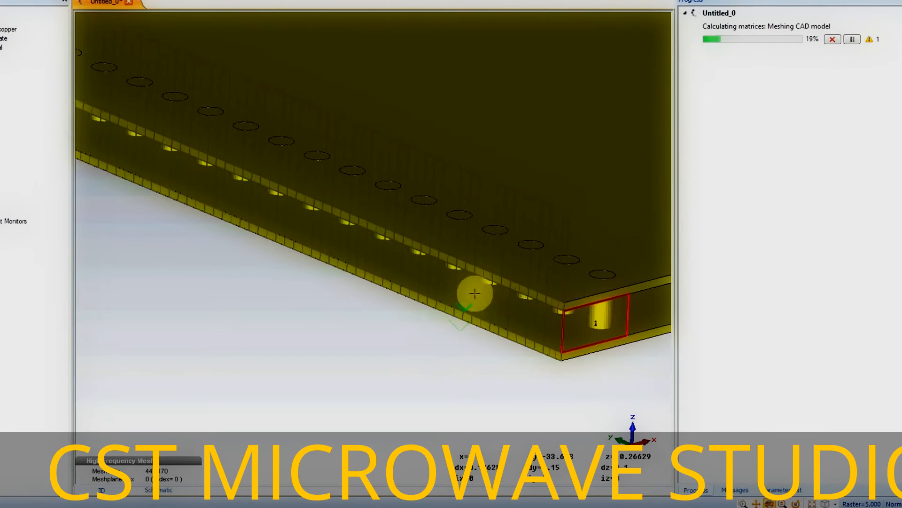
mouse_move(586, 303)
left_mouse_down()
mouse_move(534, 278)
mouse_move(439, 298)
mouse_move(453, 298)
mouse_move(459, 275)
mouse_move(508, 292)
left_mouse_up()
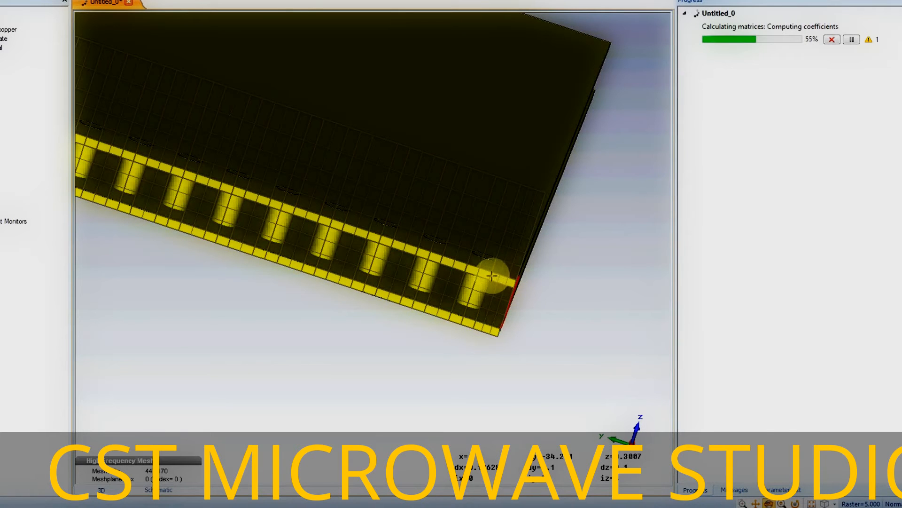
scroll(503, 282, "up", 2)
scroll(501, 282, "up", 2)
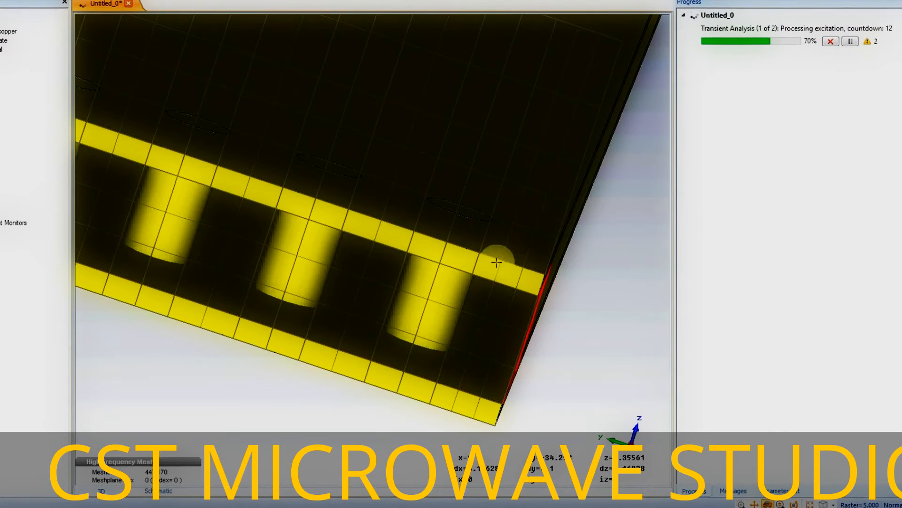
Inspect the cut edge and via row around port 1 from above, and return from the mesh view to the full model
scroll(496, 262, "down", 4)
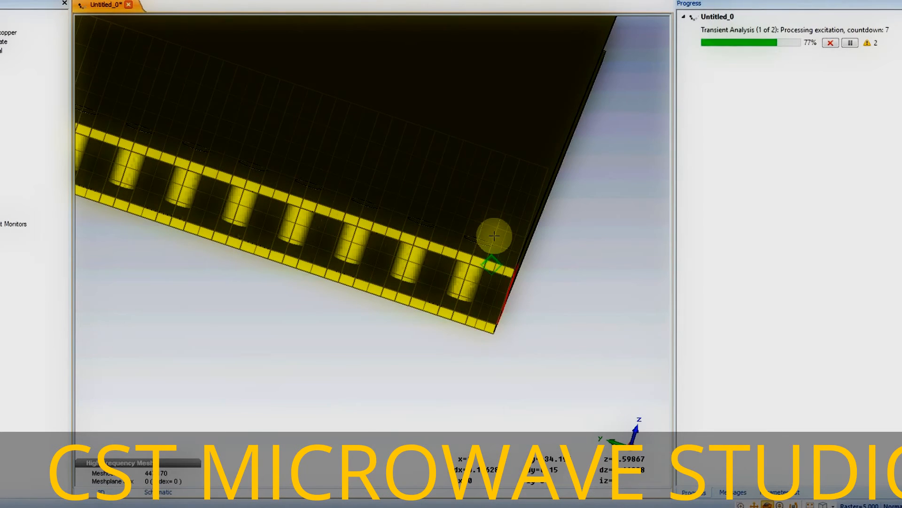
left_click_drag(494, 251, 405, 270)
scroll(404, 268, "down", 4)
middle_click_drag(358, 222, 416, 272)
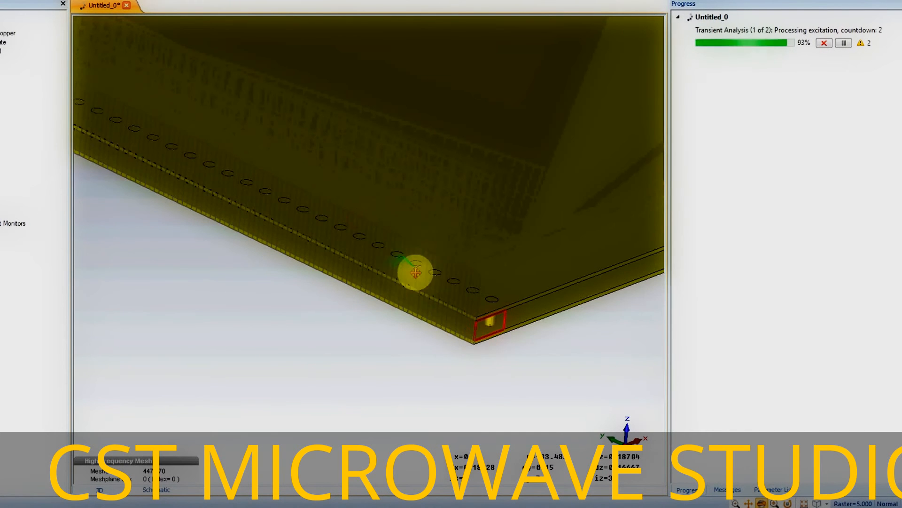
left_click_drag(425, 296, 384, 281)
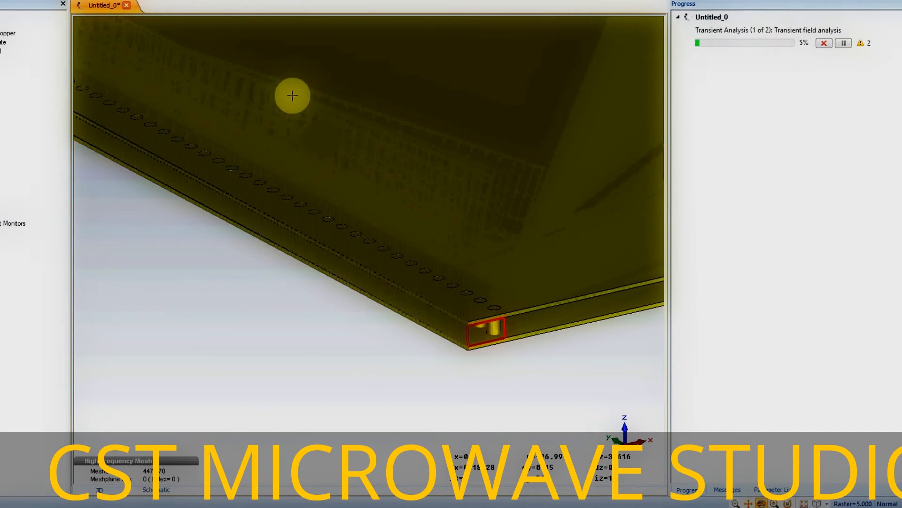
left_click_drag(301, 123, 292, 10)
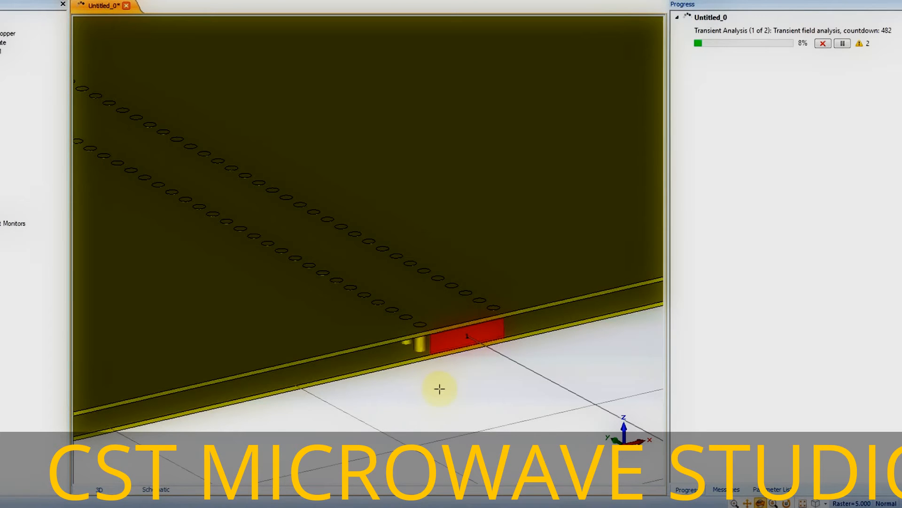
Check the computer's CPU utilisation in Task Manager, sort the processes by CPU to find the solver process, and close it
right_click(424, 507)
left_click(435, 417)
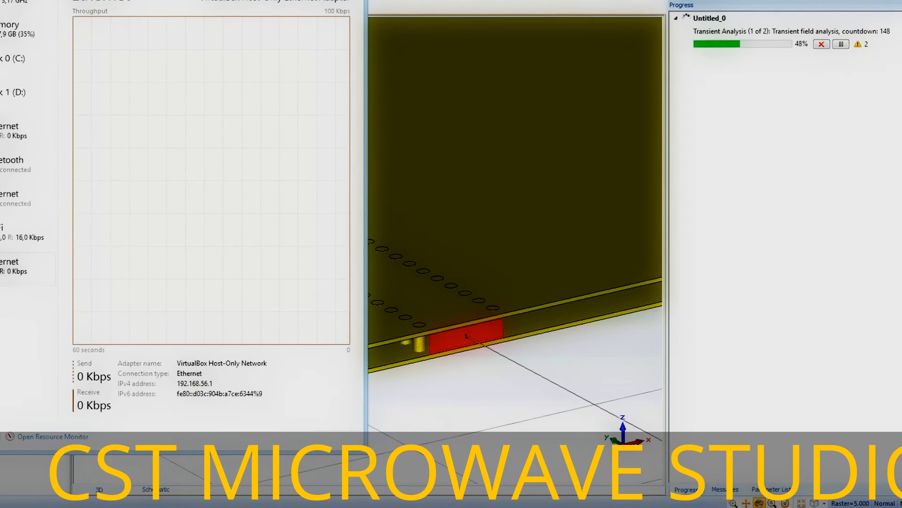
left_click(28, 6)
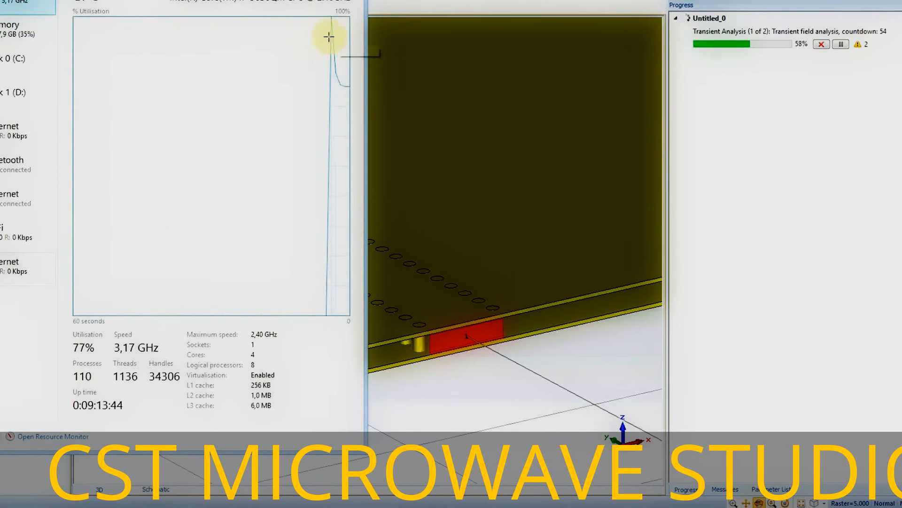
left_click(88, 4)
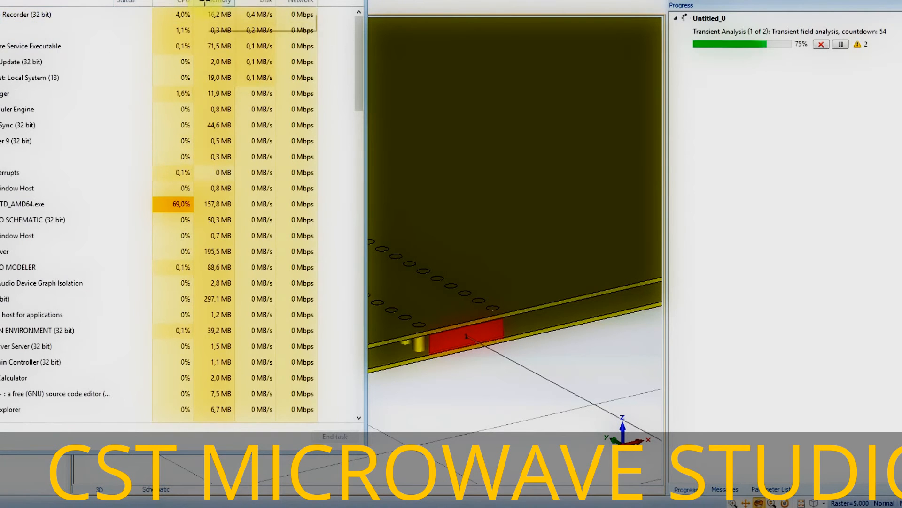
left_click(181, 2)
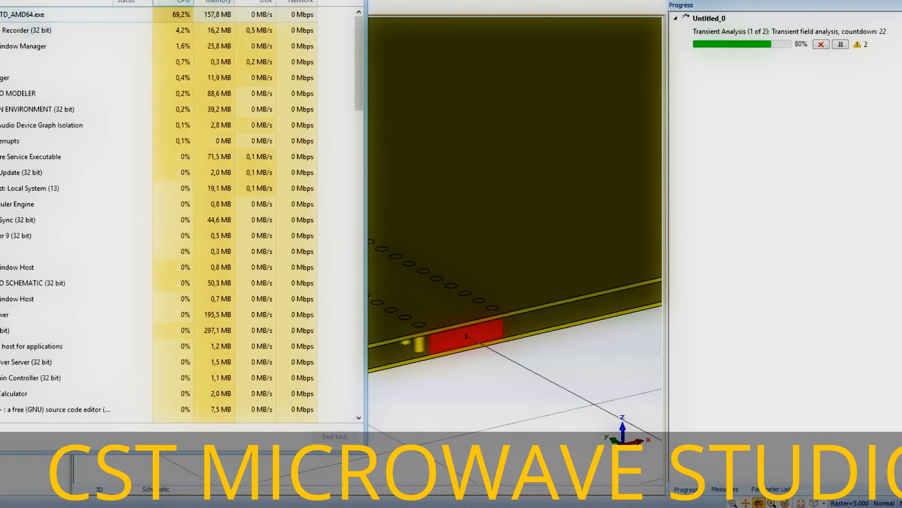
left_click(28, 16)
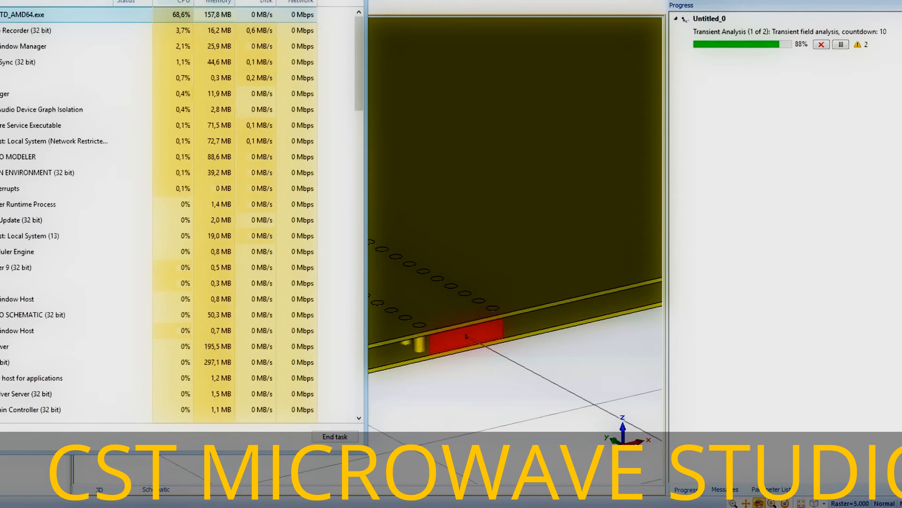
left_click(352, 0)
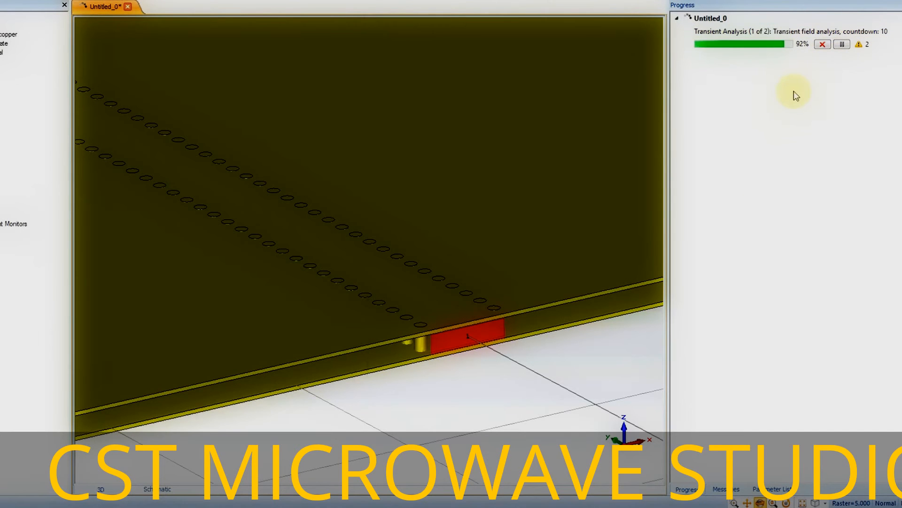
Look over the whole board with its via rows while the solver runs, and cancel the Windows hard disk problem warning
scroll(264, 240, "down", 3)
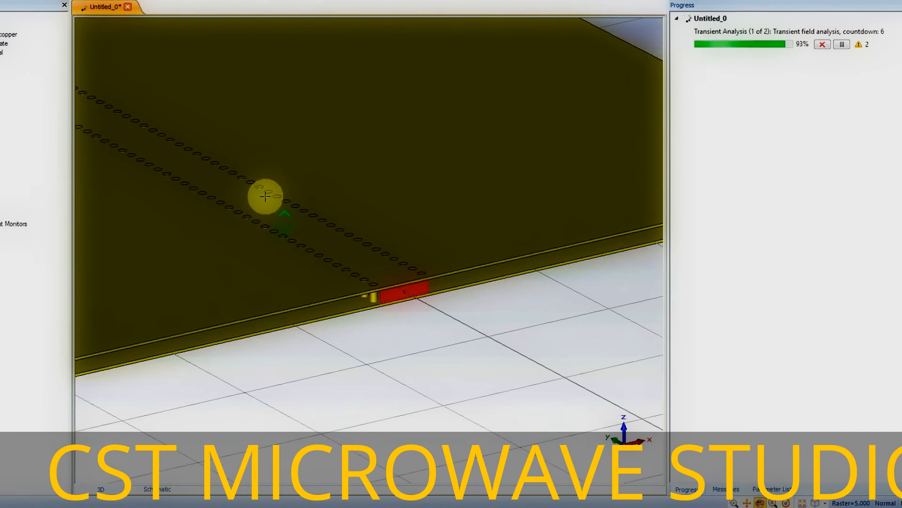
scroll(255, 187, "down", 5)
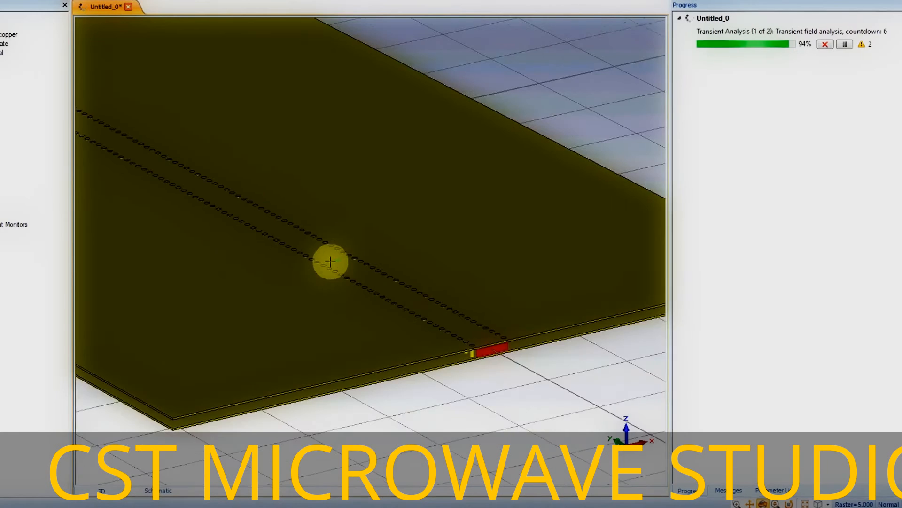
scroll(373, 207, "down", 5)
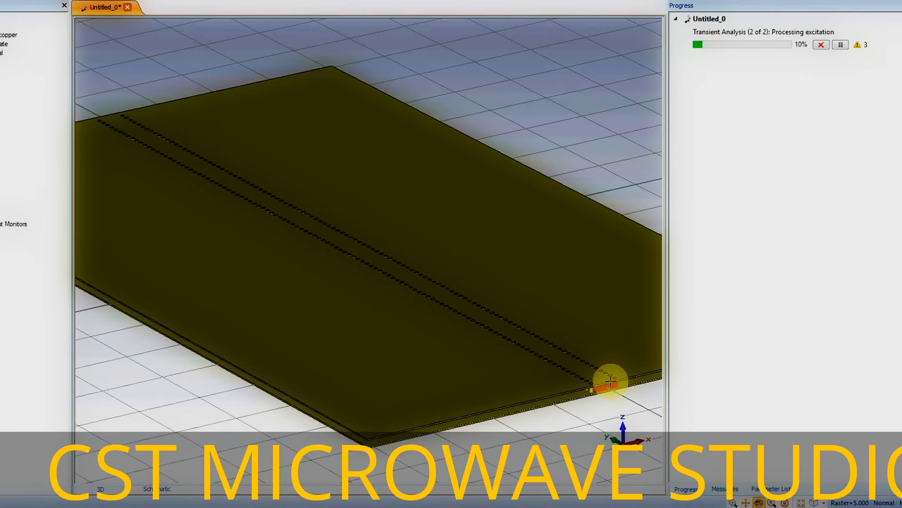
scroll(605, 384, "up", 5)
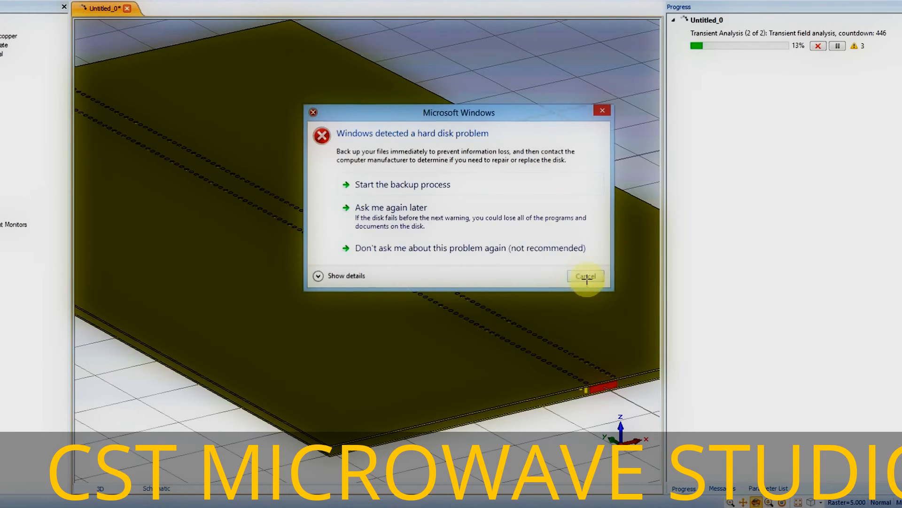
left_click(585, 277)
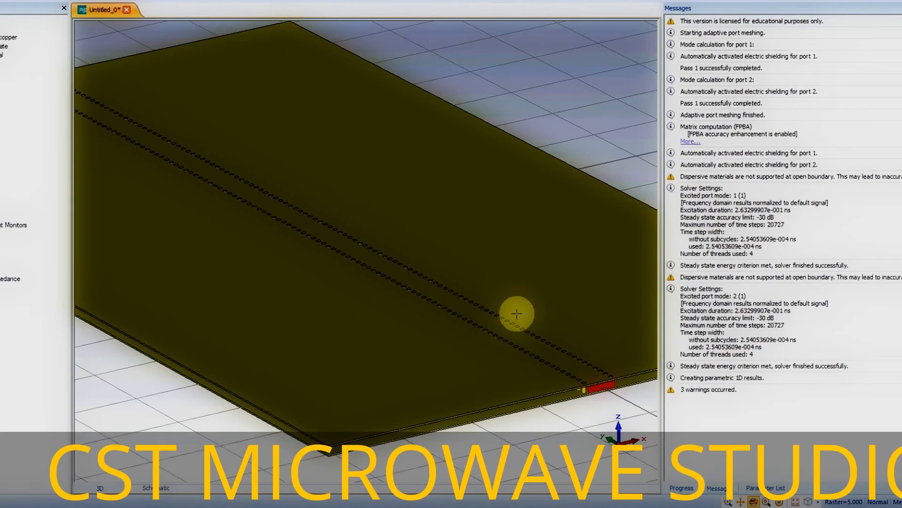
Show the parameter list and plot all port signals from the 1D results
left_click(780, 487)
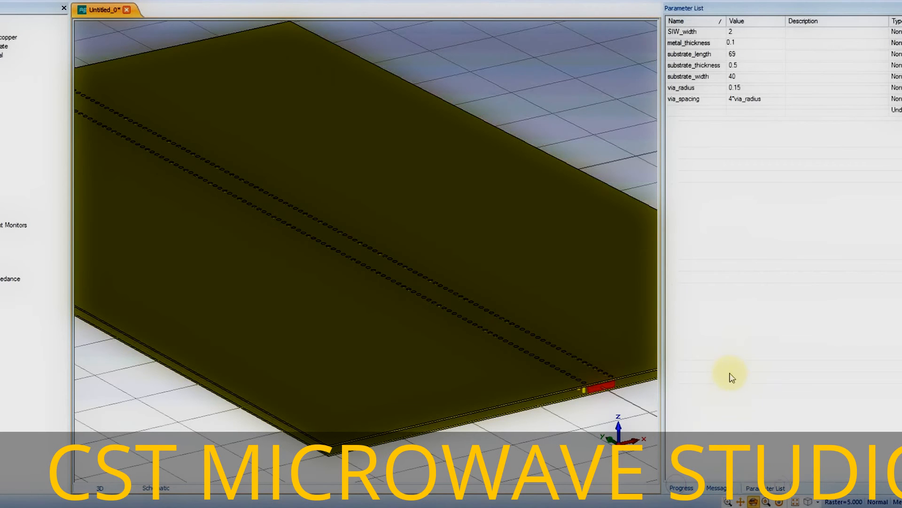
left_click(751, 181)
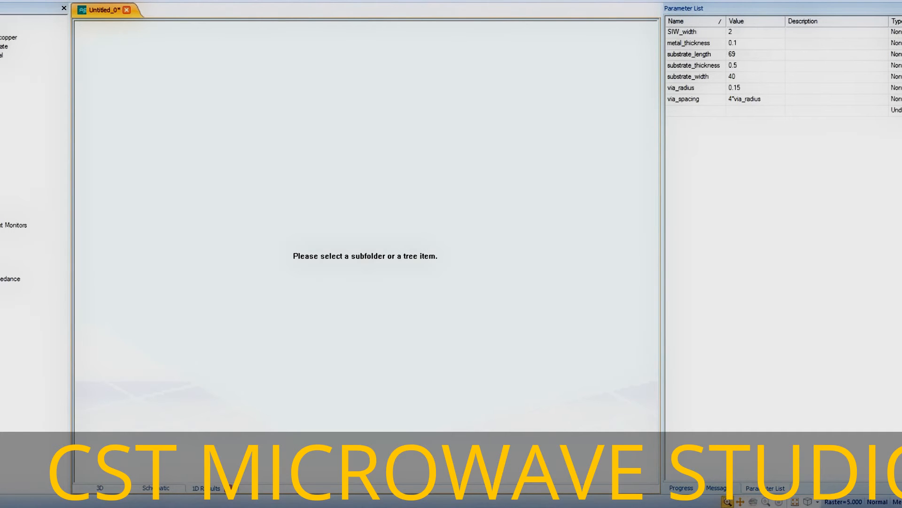
left_click(1, 261)
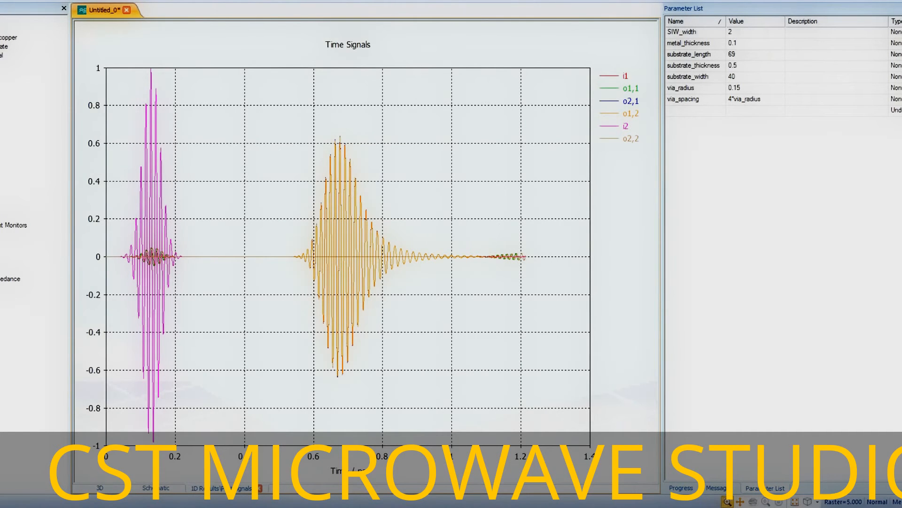
View the port signals i1 and o1,1 individually, and plot all S-parameters as magnitude in dB
left_click(0, 270)
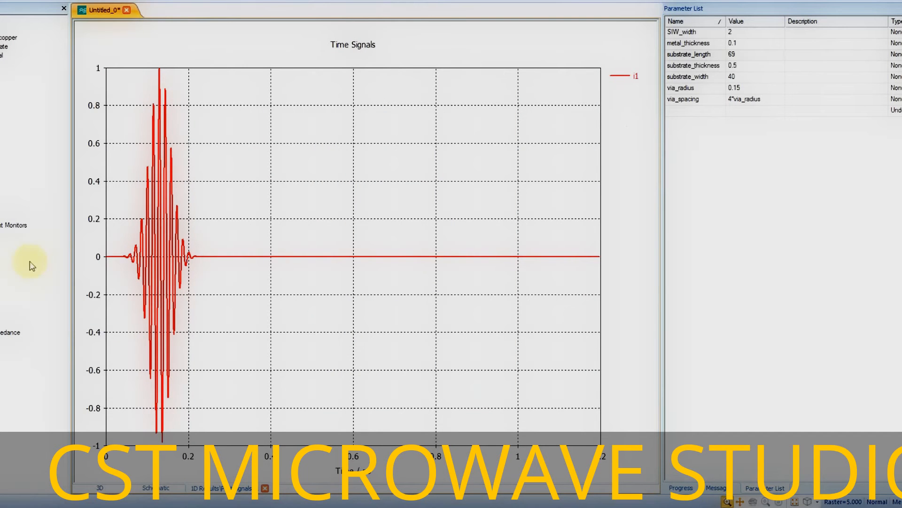
key("Down")
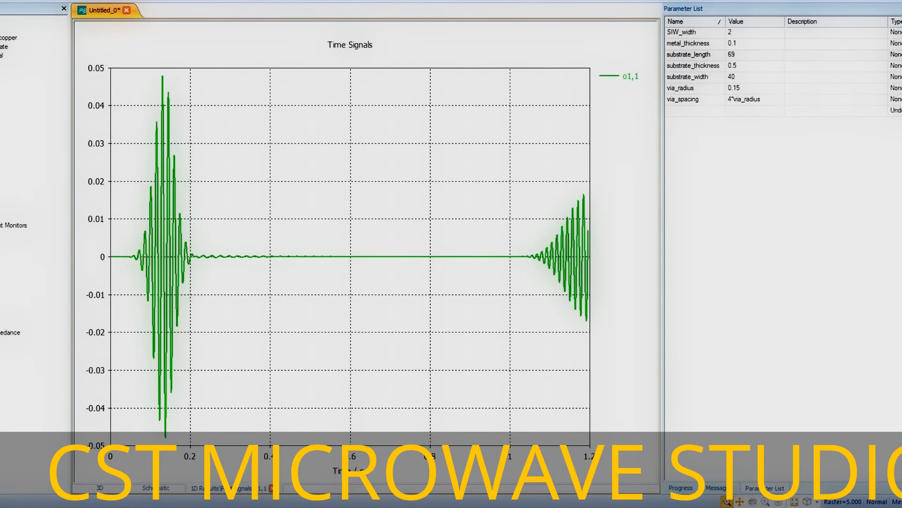
key("Down")
key("Left")
key("Left")
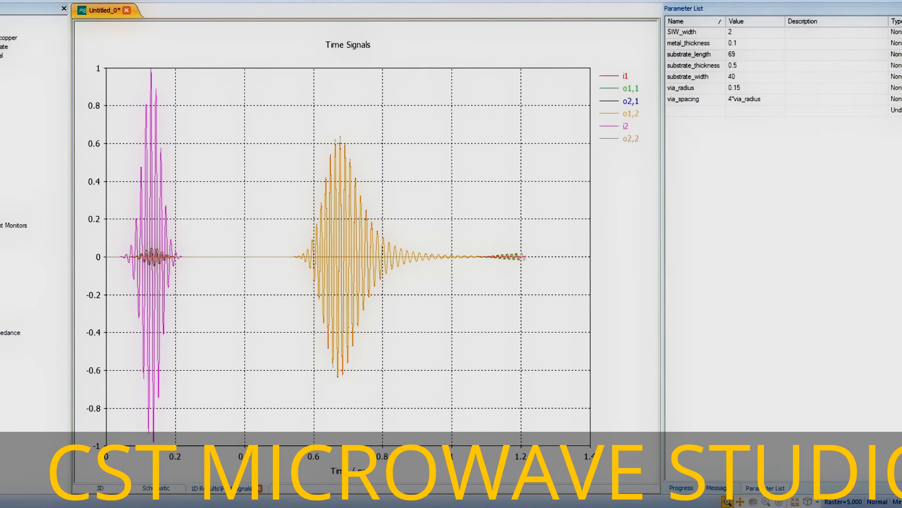
key("Down")
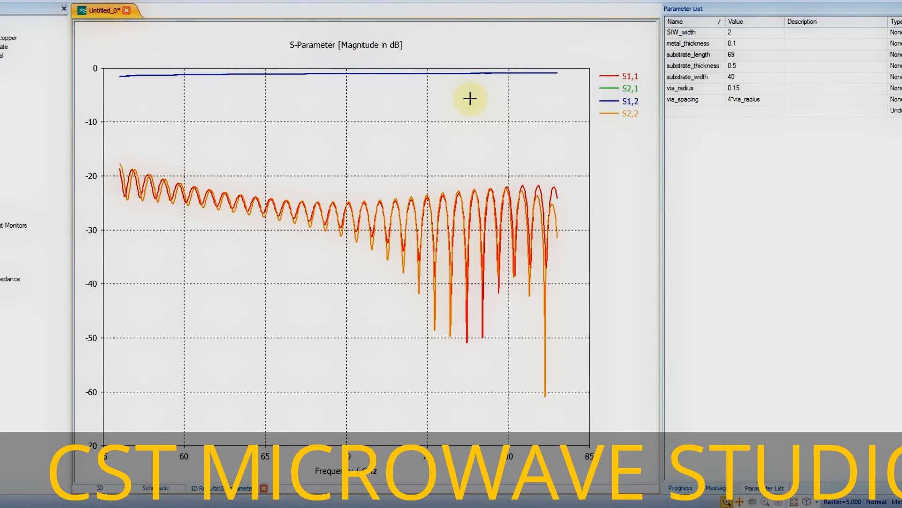
Compare the S2,1 and S1,2 curves in the S-parameter plot, and highlight the S1,1 curve
left_click(630, 89)
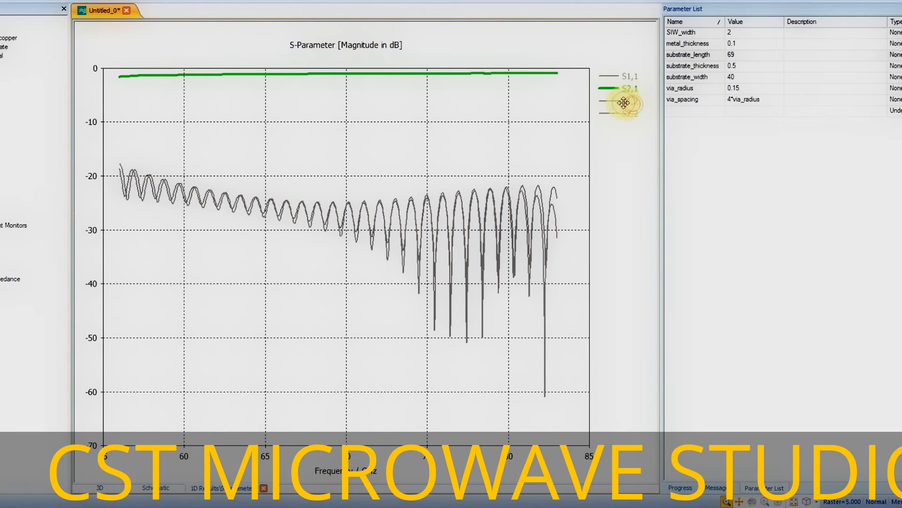
left_click(621, 102)
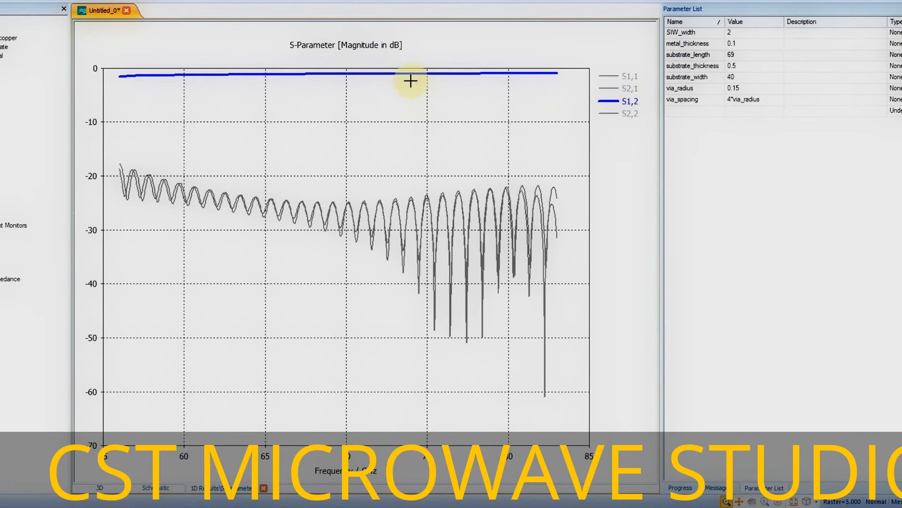
left_click(621, 90)
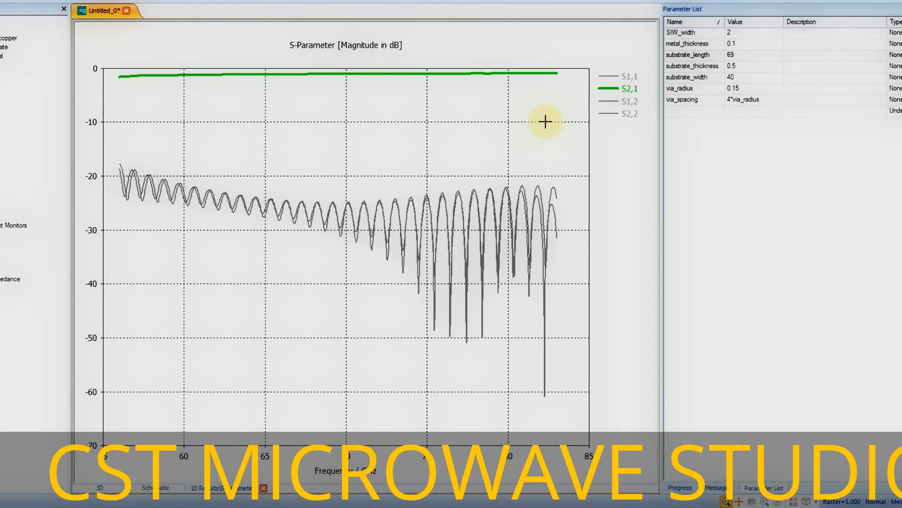
left_click(624, 102)
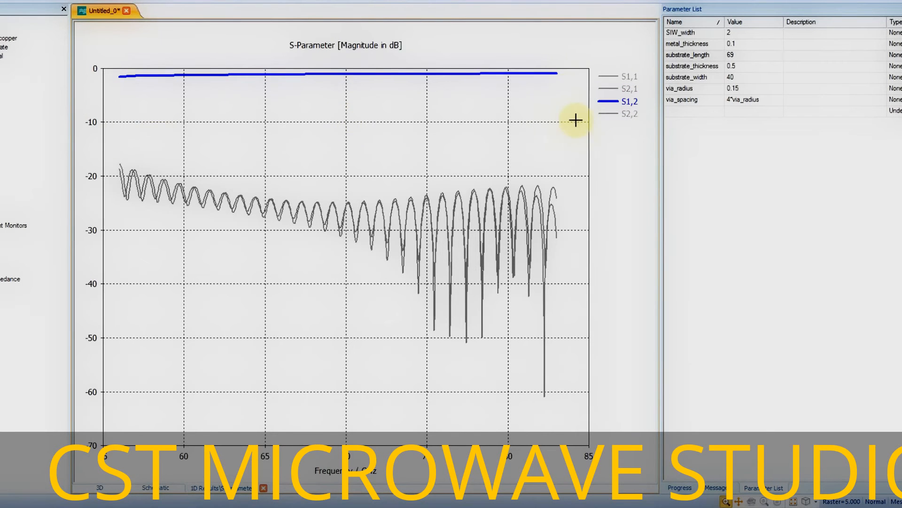
left_click(624, 76)
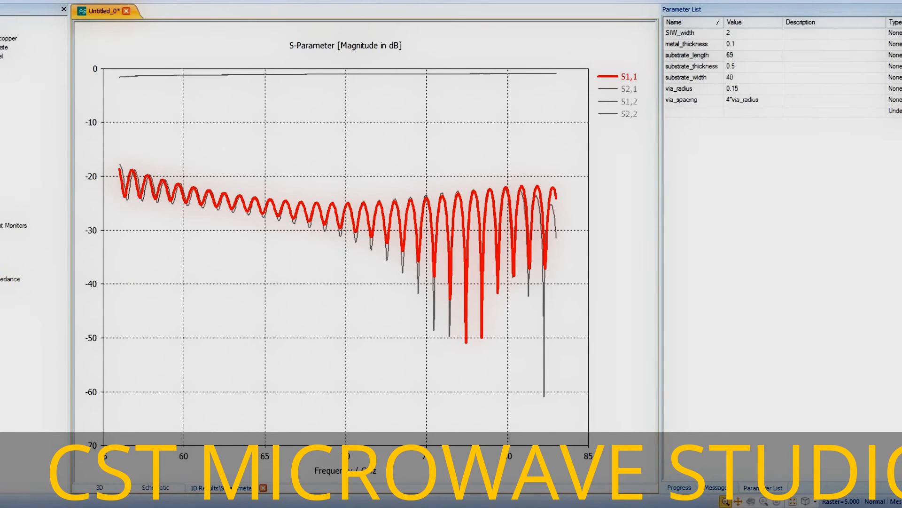
Check the list of substrate thicknesses in the text notes, and plot the S2,1 magnitude on its own
left_click(43, 502)
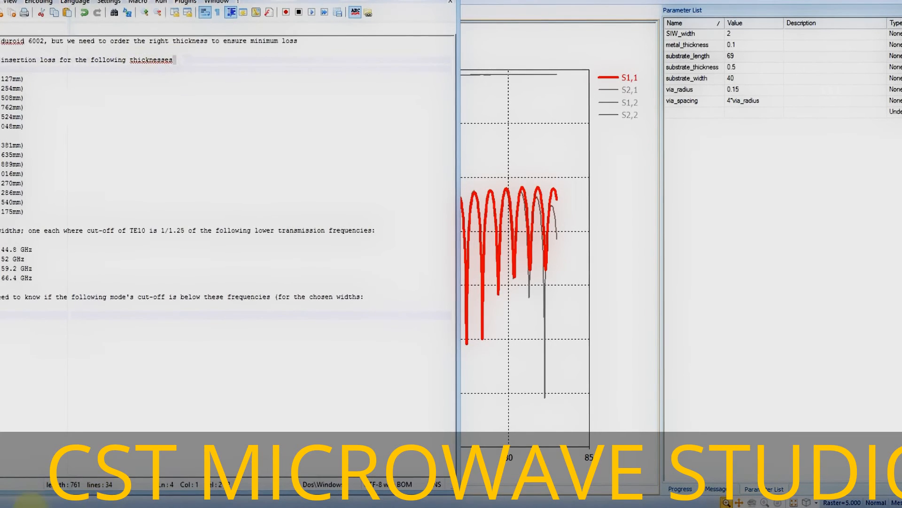
key("alt+Tab")
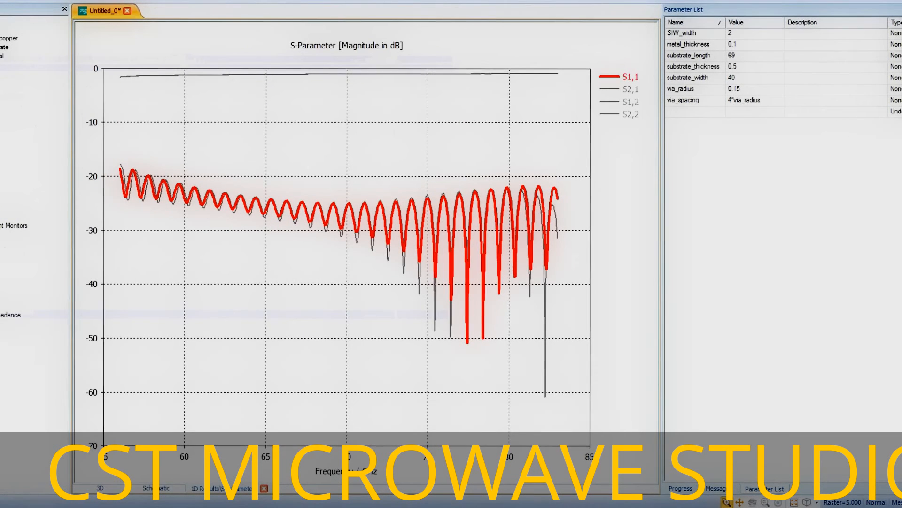
left_click(1, 279)
left_click(1, 289)
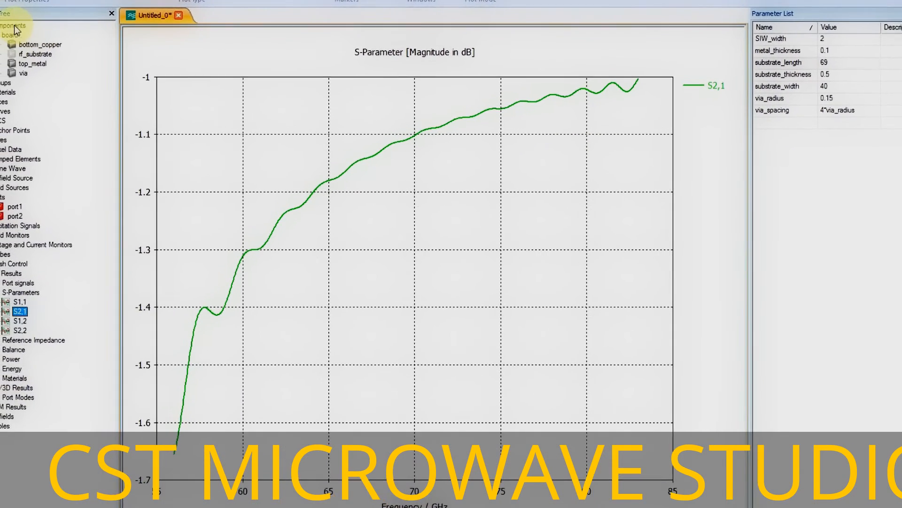
Show the 3D model again and add a new sequence with a new parameter to the time domain solver's parameter sweep
left_click(22, 28)
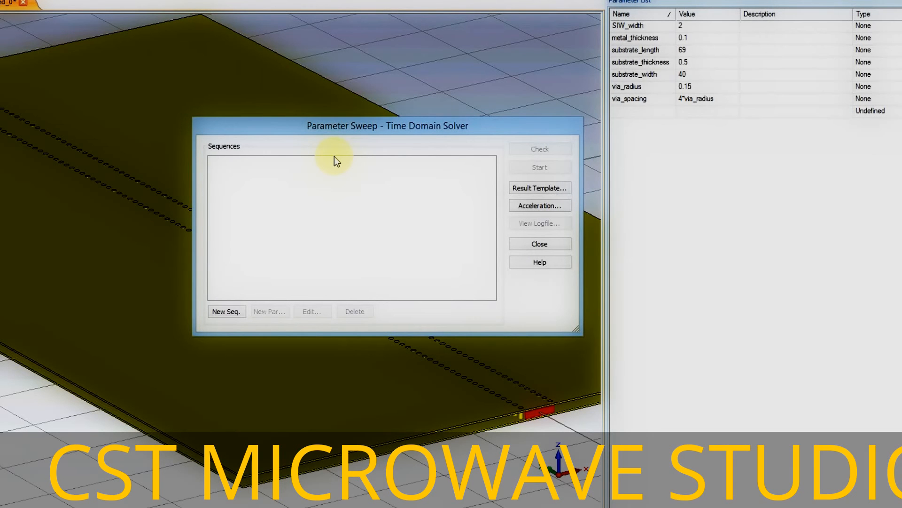
left_click(225, 310)
left_click(271, 320)
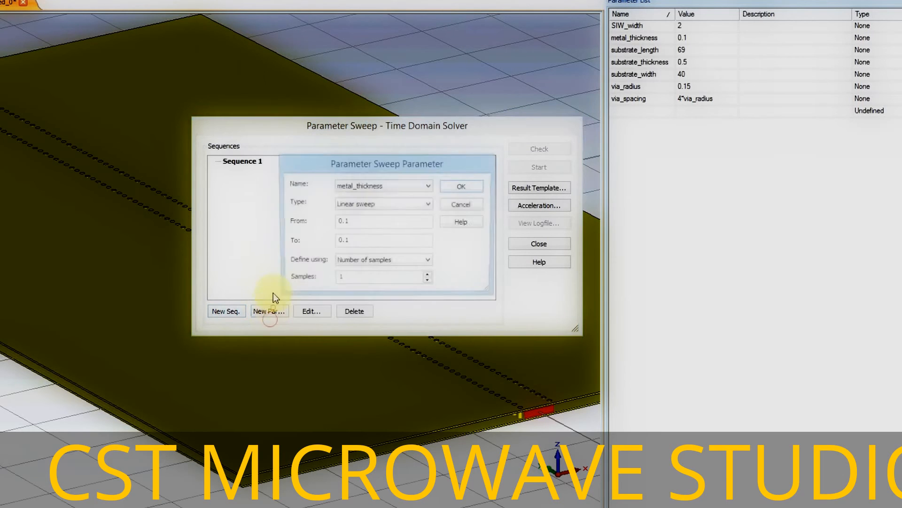
left_click(387, 187)
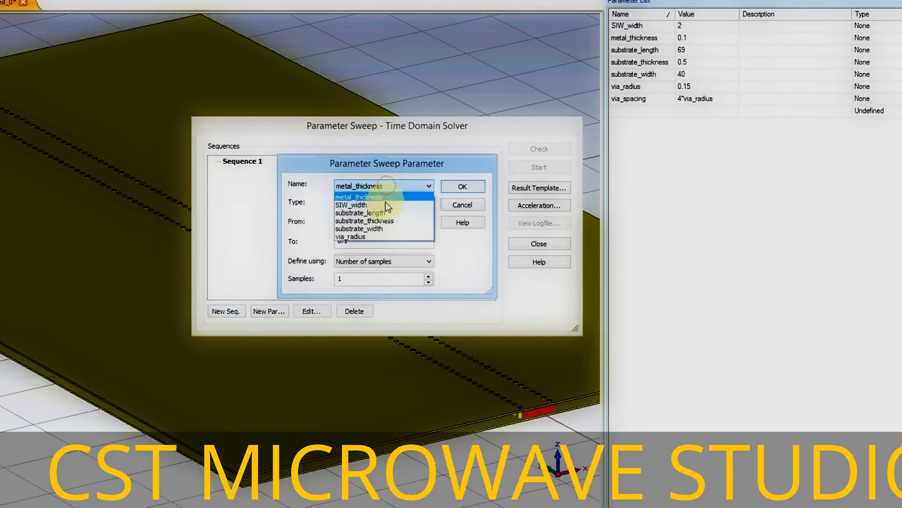
left_click(385, 205)
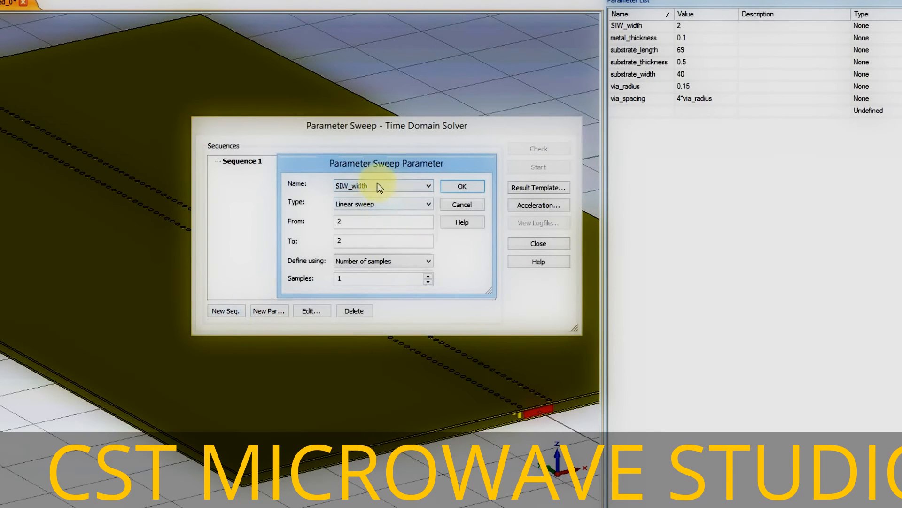
left_click(374, 202)
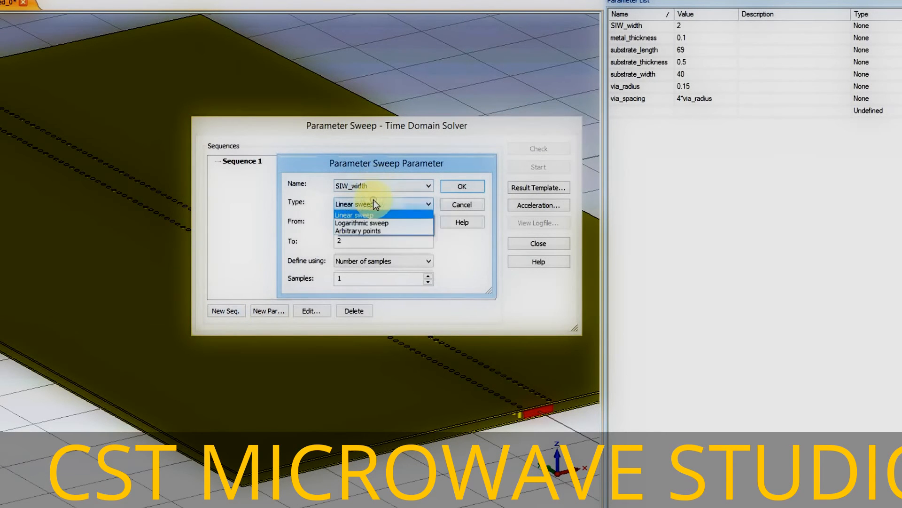
left_click(366, 231)
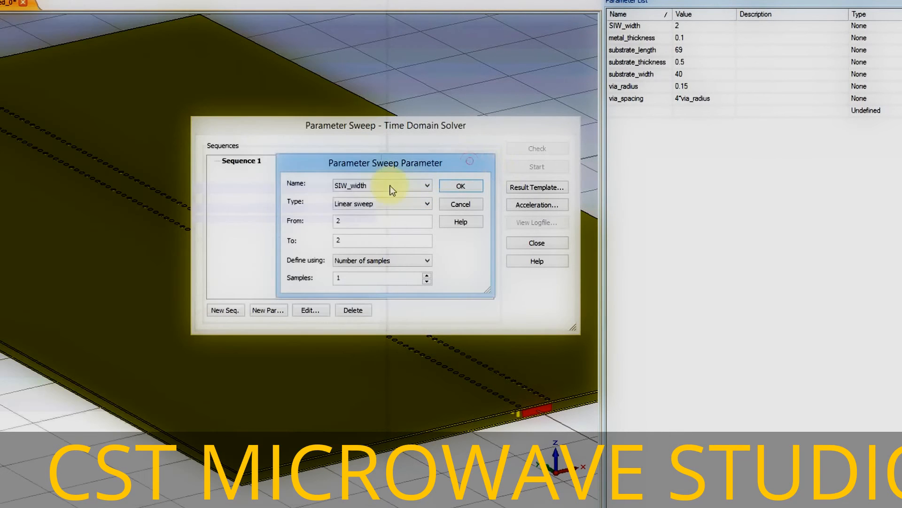
Choose substrate_thickness as the sweep parameter and Arbitrary points as its sweep type
left_click(389, 185)
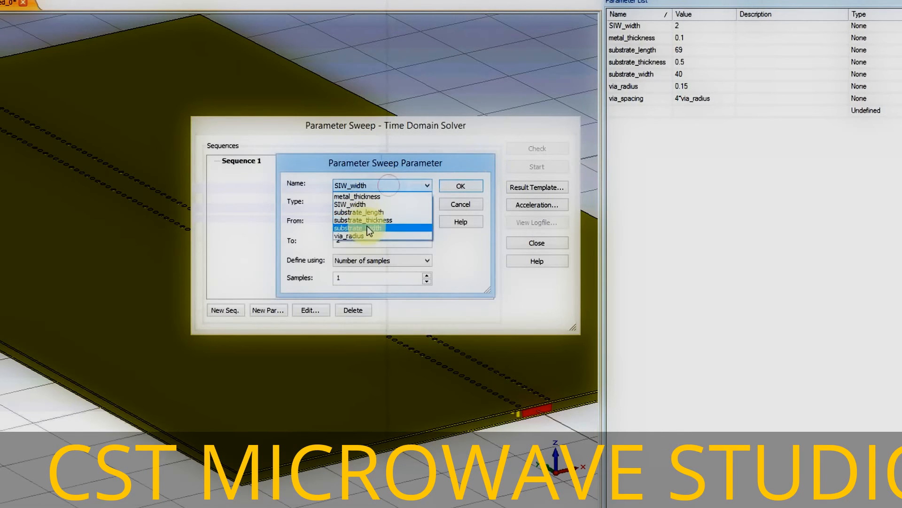
left_click(371, 220)
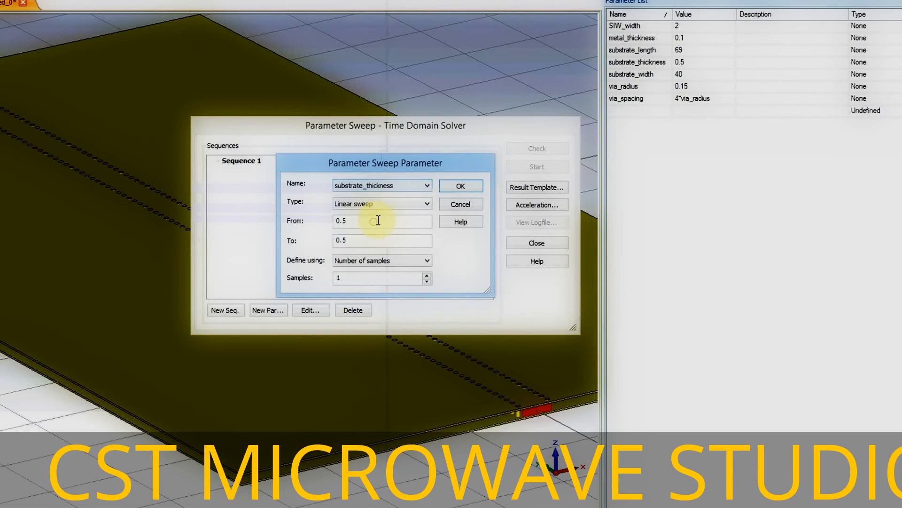
left_click(375, 205)
left_click(372, 234)
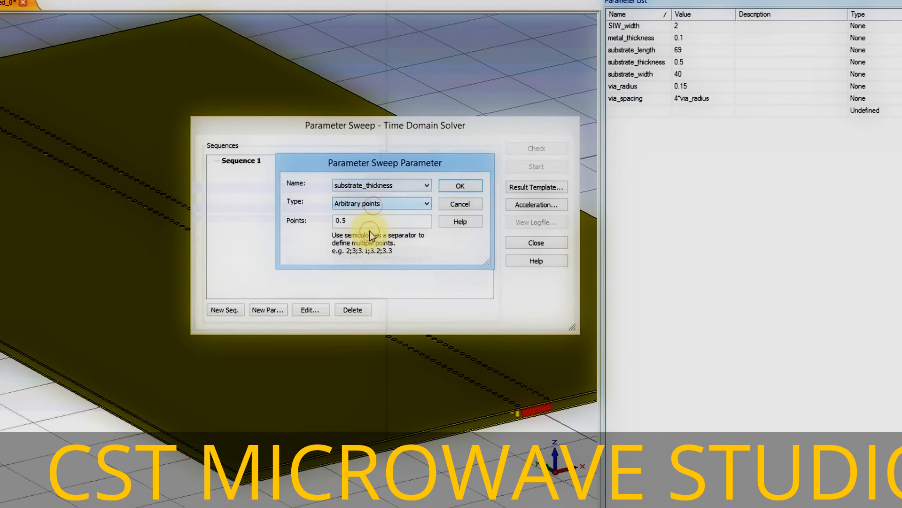
Set the substrate_thickness sweep points to 0.127;0.254;0.508;0.762;1.524;3.048 and add them to Sequence 1
left_click_drag(365, 221, 287, 227)
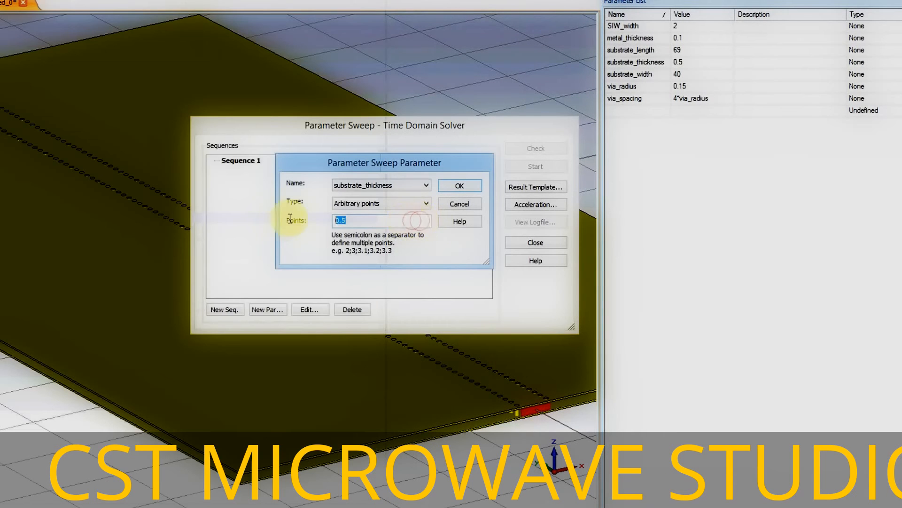
type("0.127")
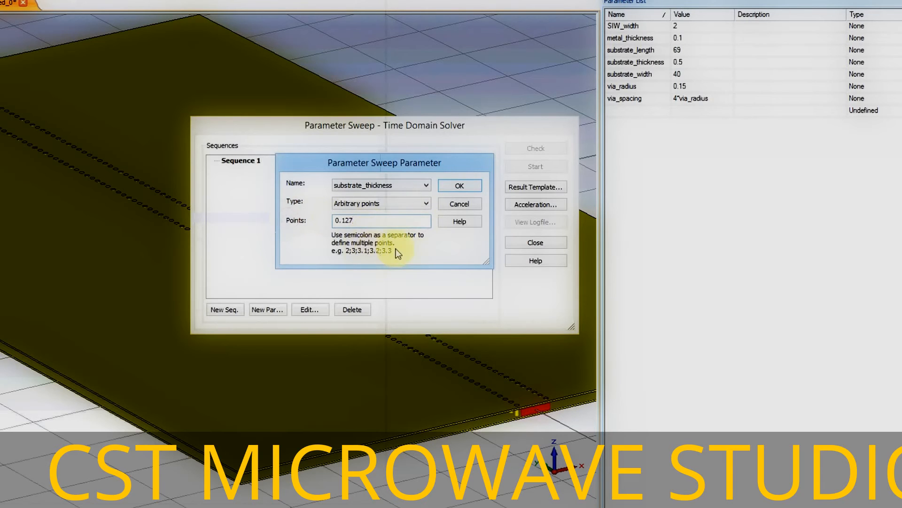
type(";")
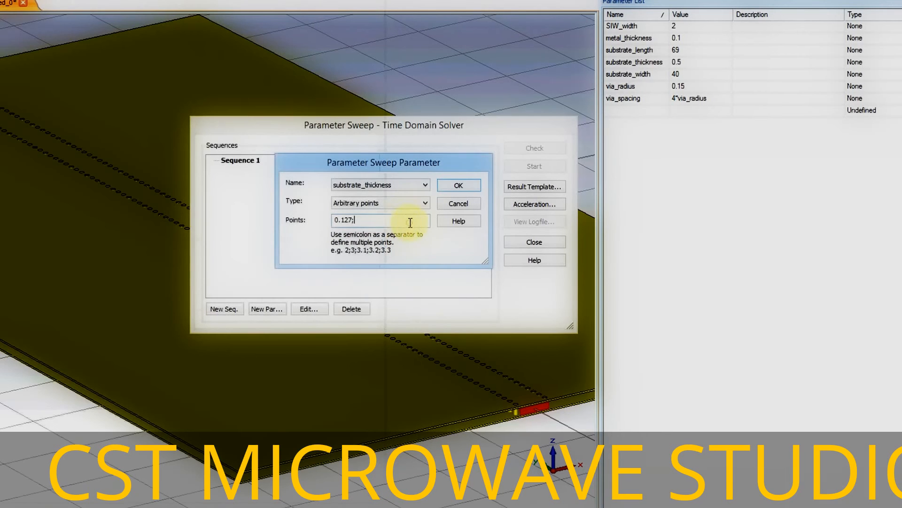
type("0.254;")
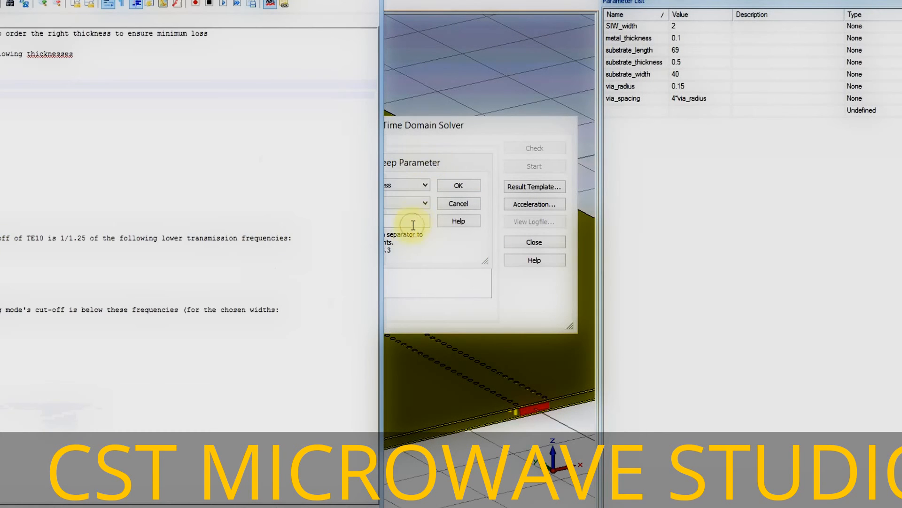
type("0.508")
type(";")
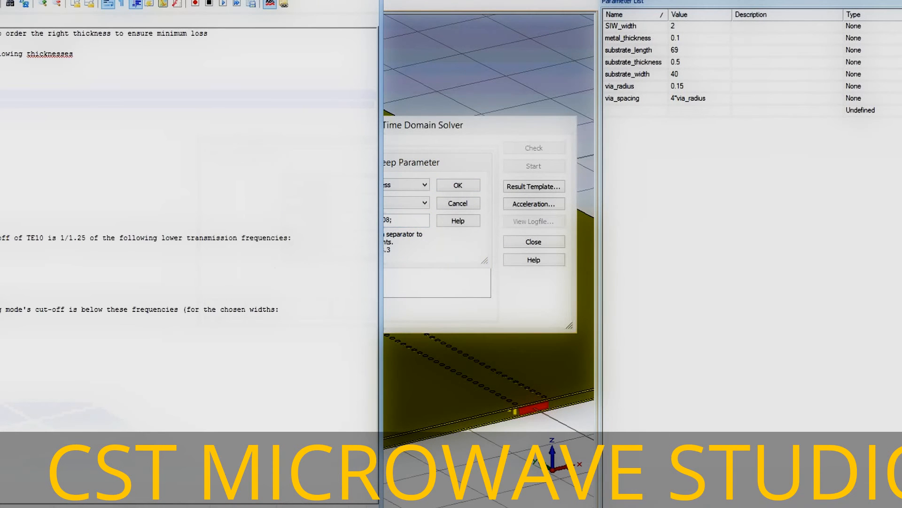
type("0.762")
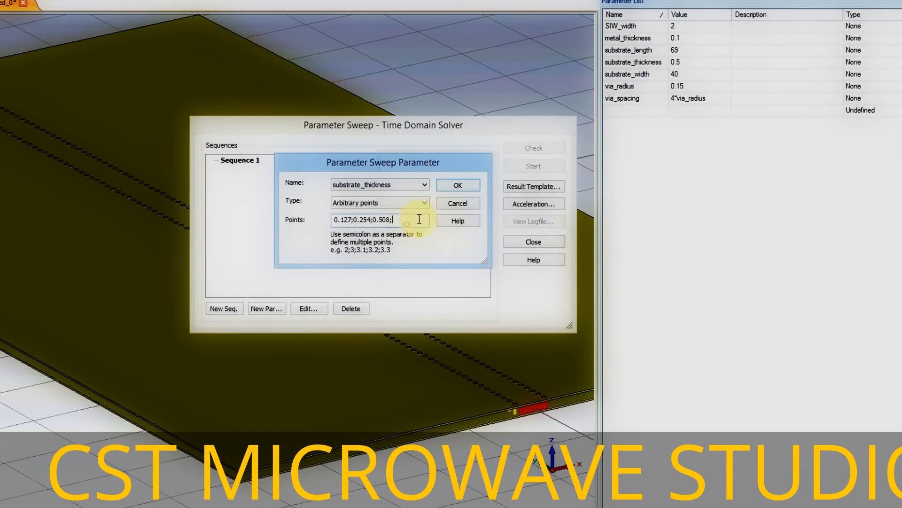
type(";")
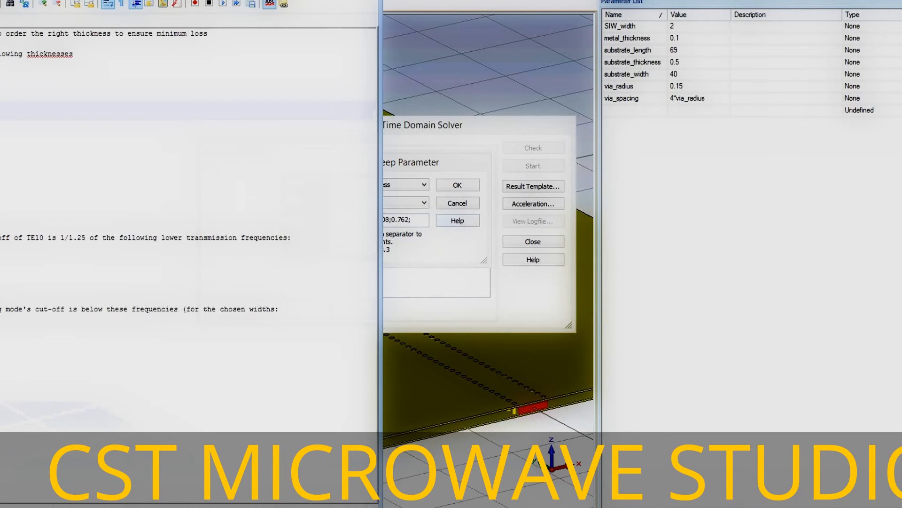
left_click(426, 219)
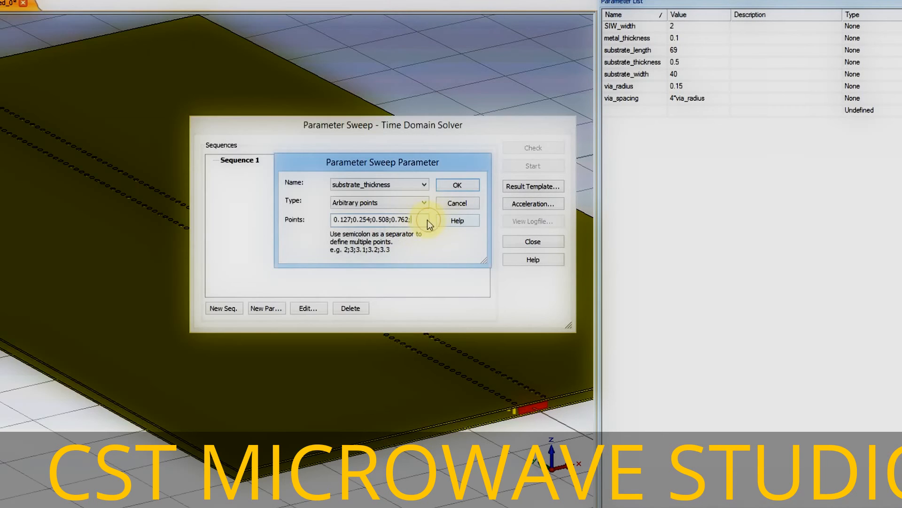
type("1.524")
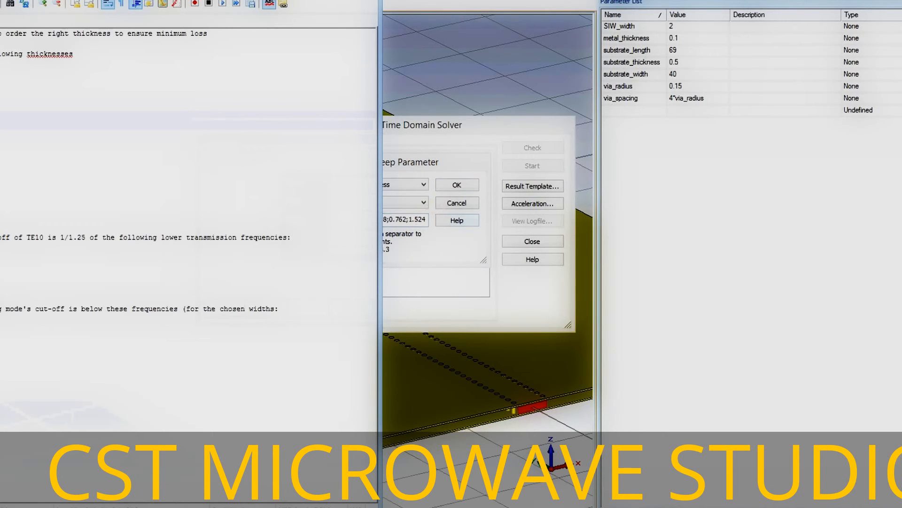
type(";0.50")
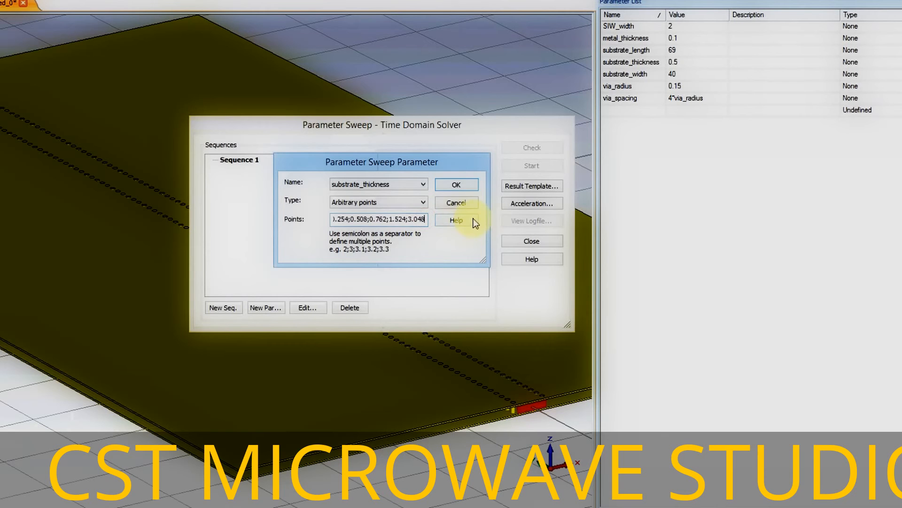
left_click(456, 185)
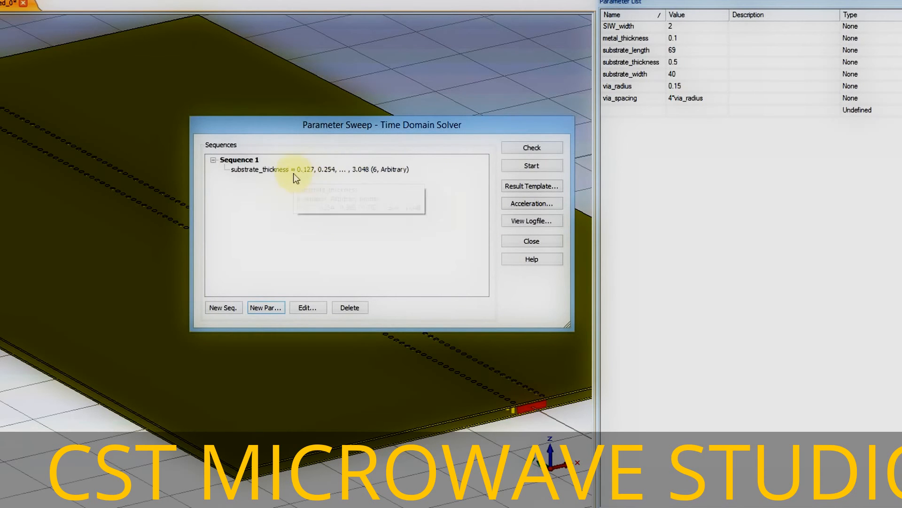
Move the Parameter Sweep dialog off the model, try to start the sweep, and close the dialog
left_click_drag(465, 129, 784, 165)
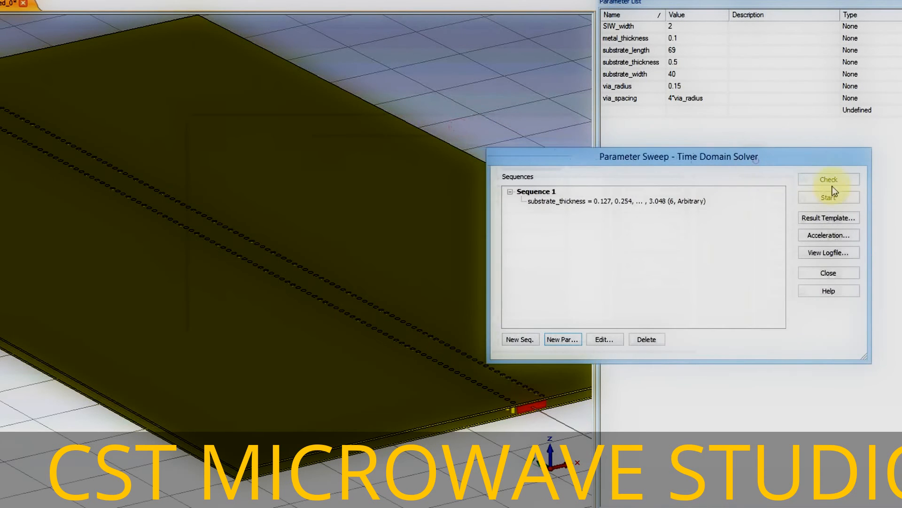
left_click(828, 197)
left_click(625, 316)
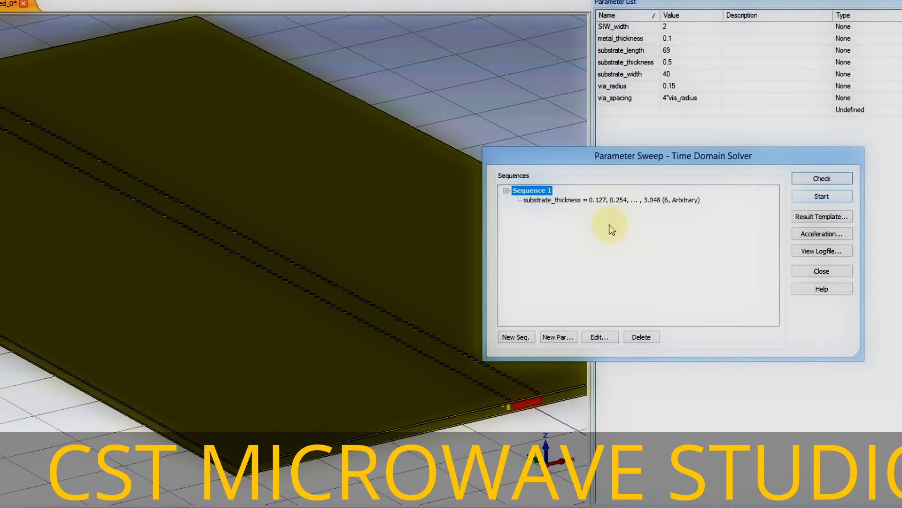
left_click(820, 271)
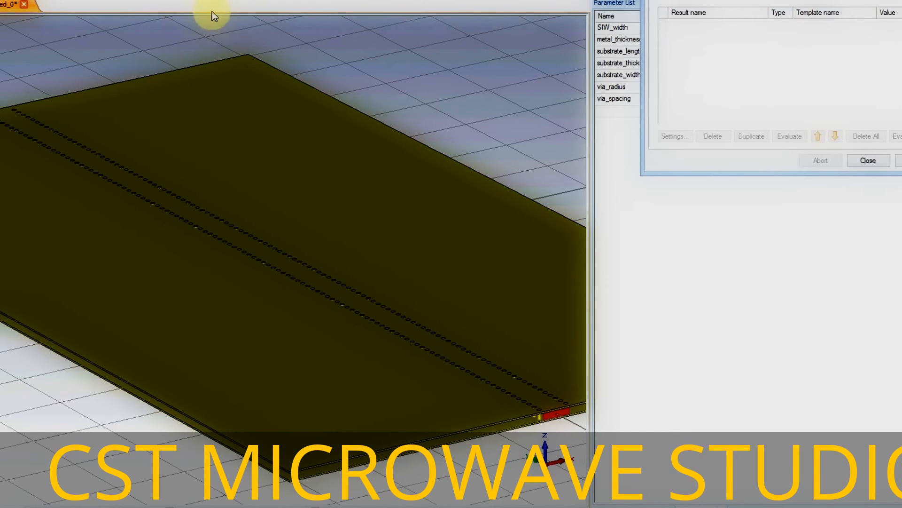
Move the Template Based Postprocessing dialog over the model and add a Touchstone Export step from the S-Parameters template group
left_click_drag(745, 1, 248, 54)
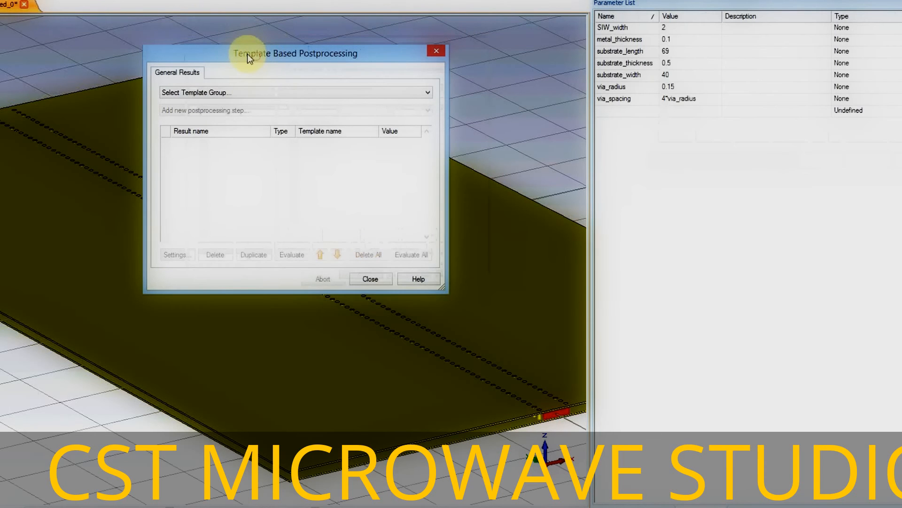
left_click(226, 94)
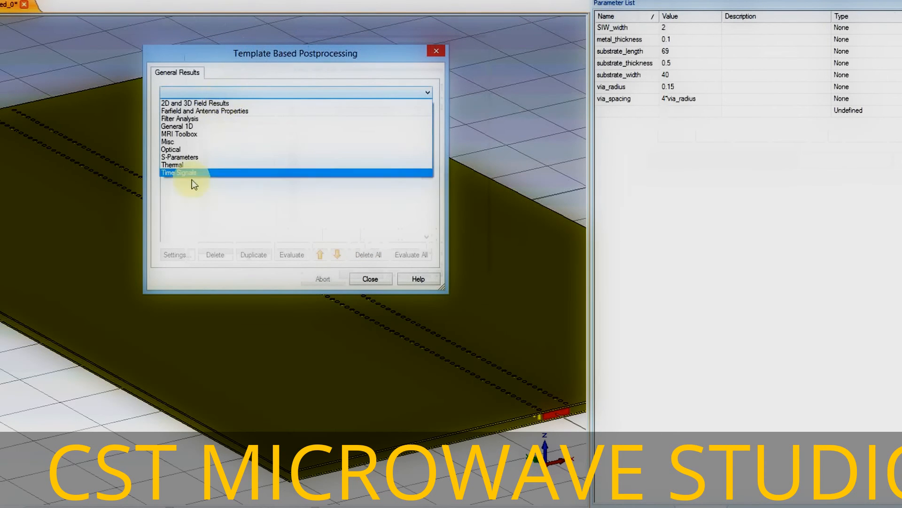
left_click(185, 157)
left_click(203, 111)
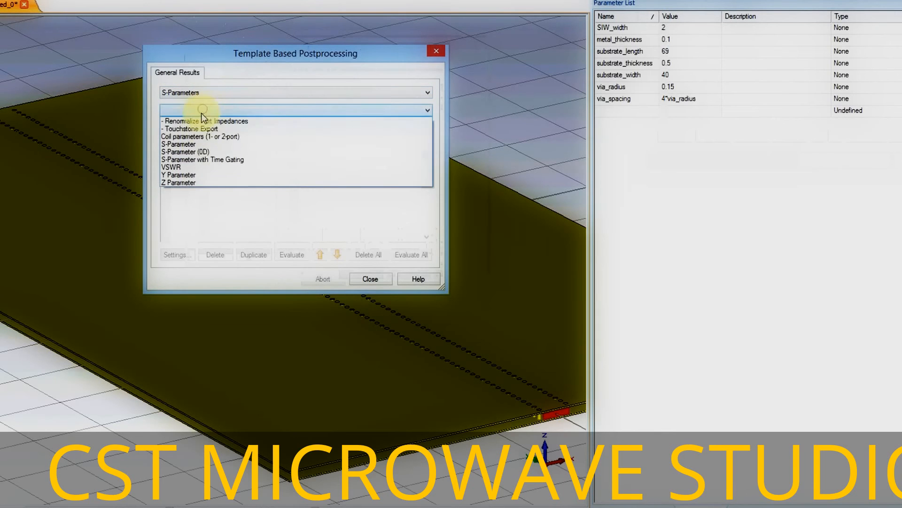
left_click(201, 124)
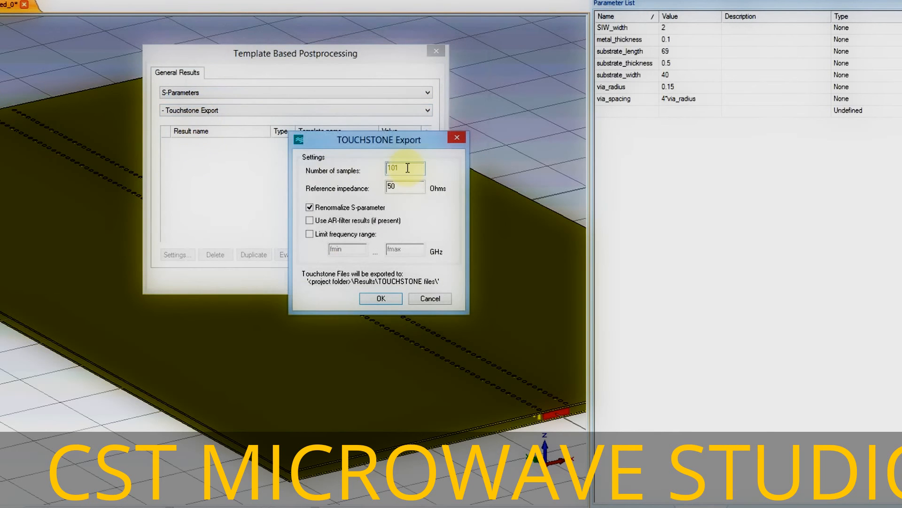
Accept the Touchstone export with 101 samples and a 50 Ohm reference impedance, and close the postprocessing dialog
double_click(405, 168)
double_click(398, 188)
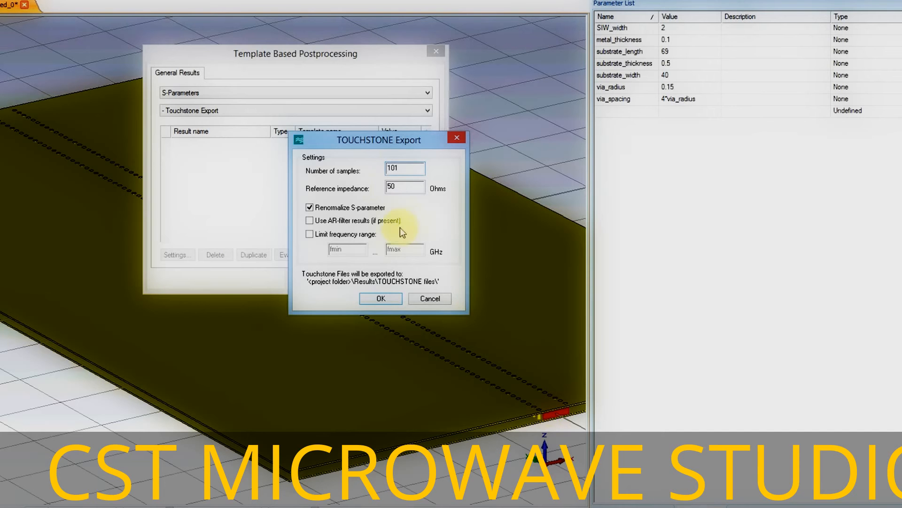
left_click(377, 298)
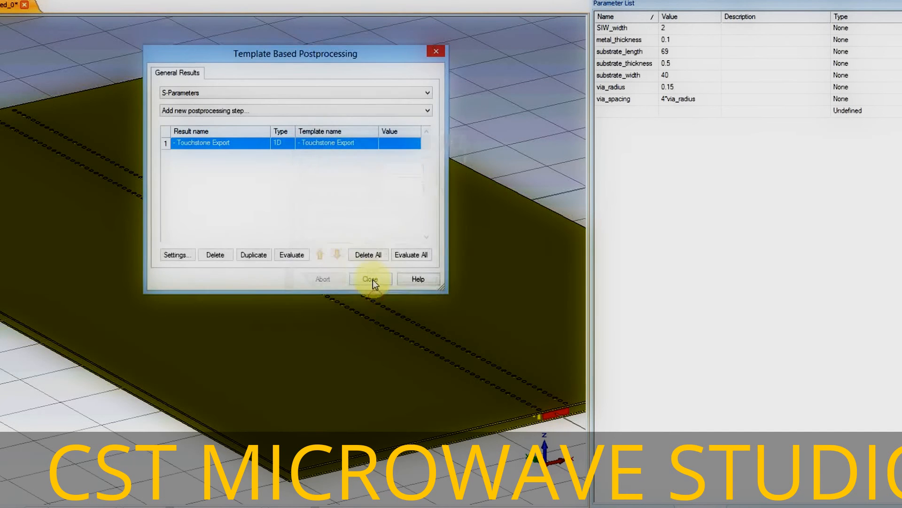
left_click(371, 279)
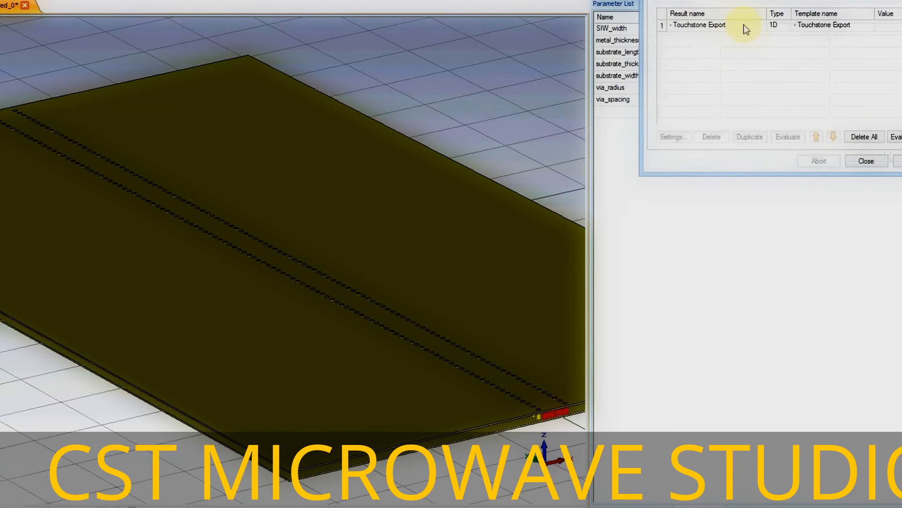
left_click(874, 160)
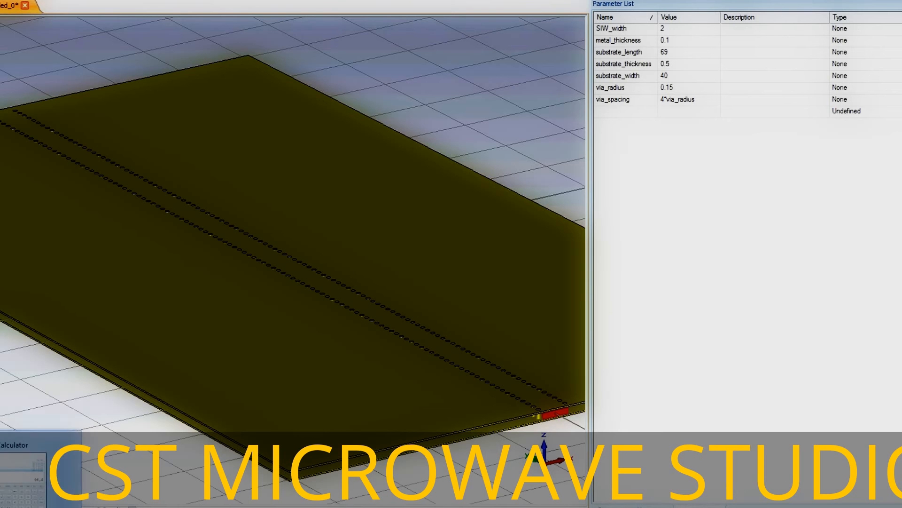
Start saving the CST project and choose the Desktop as its destination folder
key("super+e")
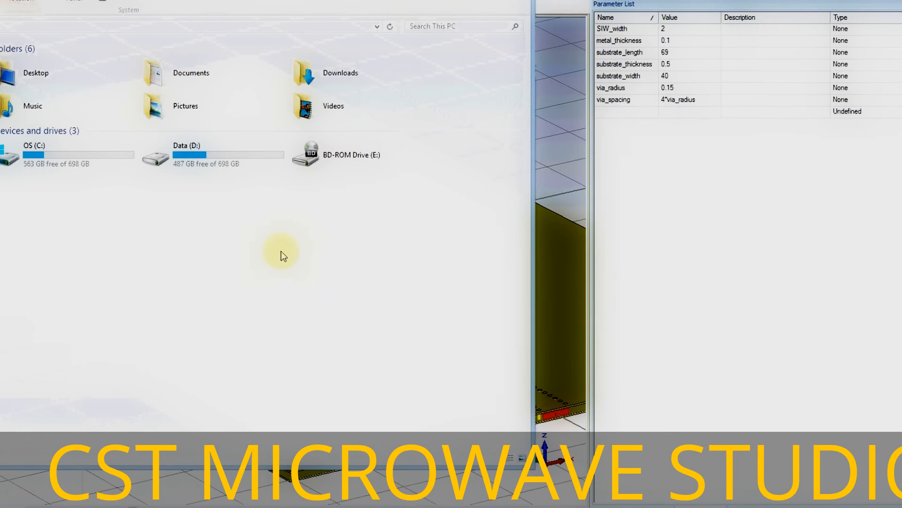
key("alt+Tab")
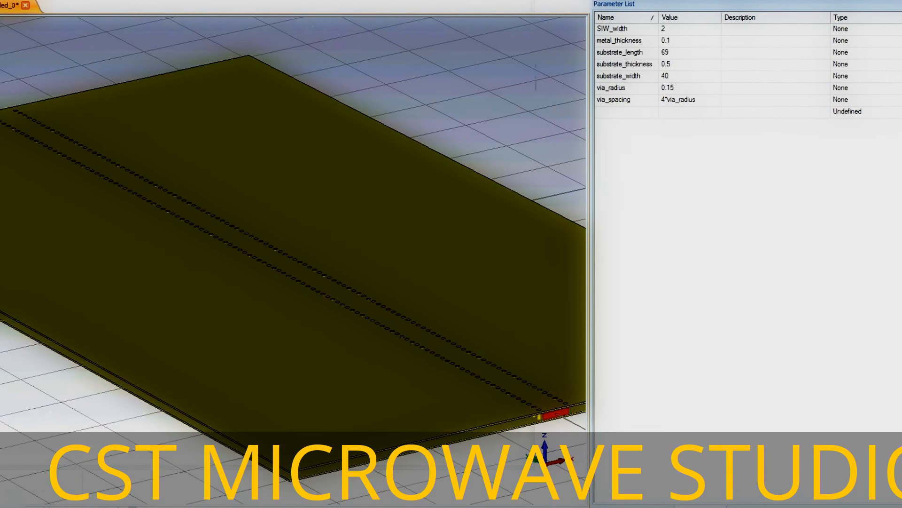
key("ctrl+s")
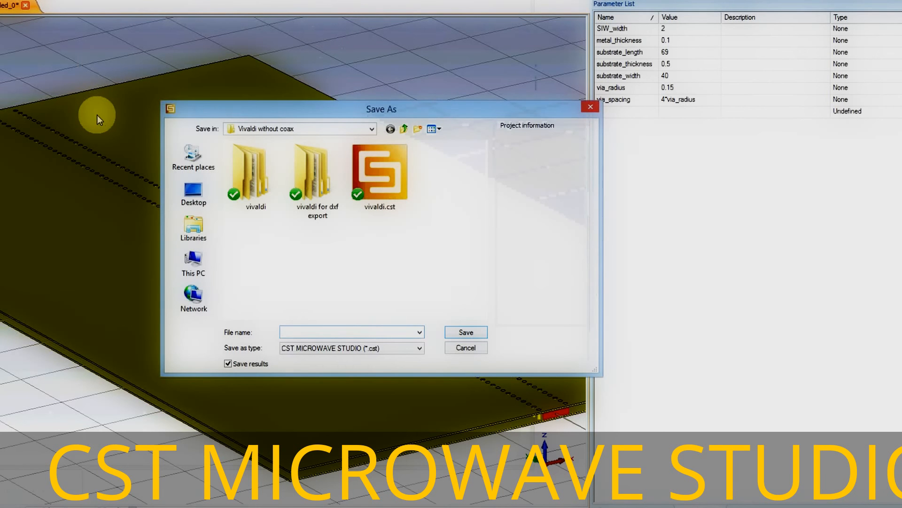
left_click(196, 188)
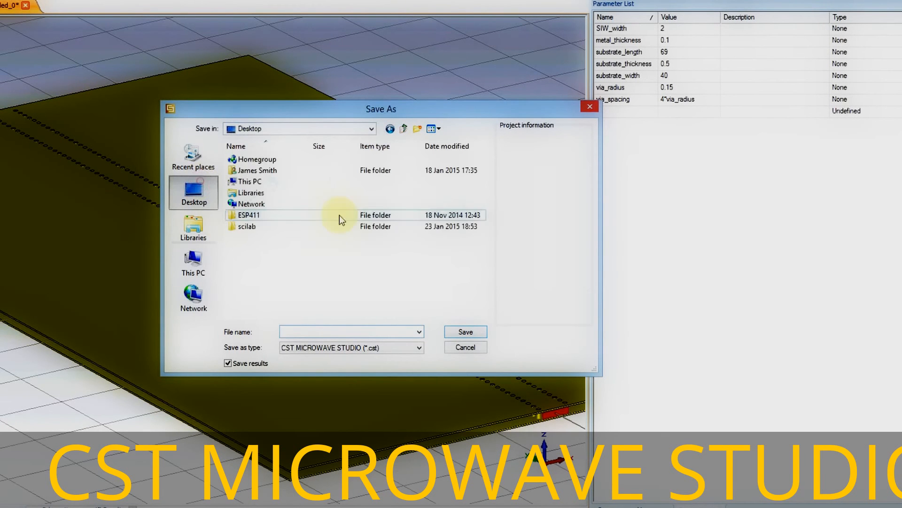
left_click(299, 332)
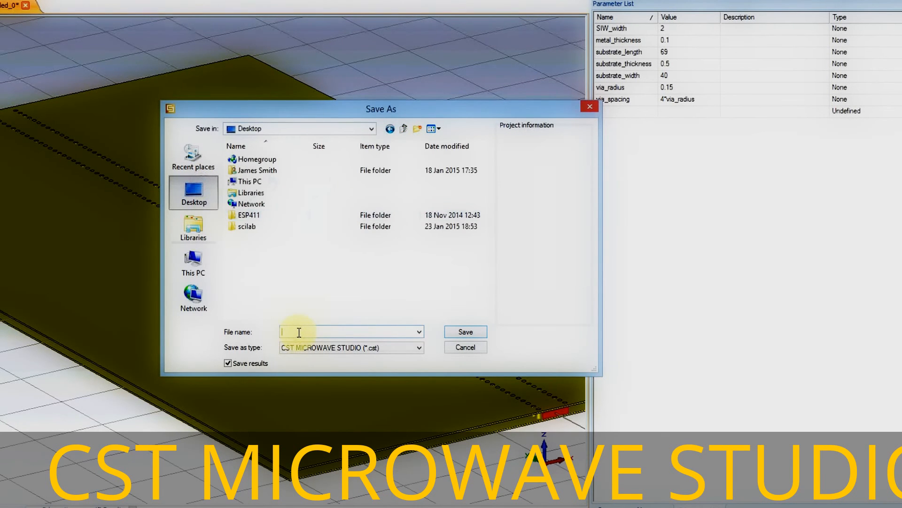
type("test 1")
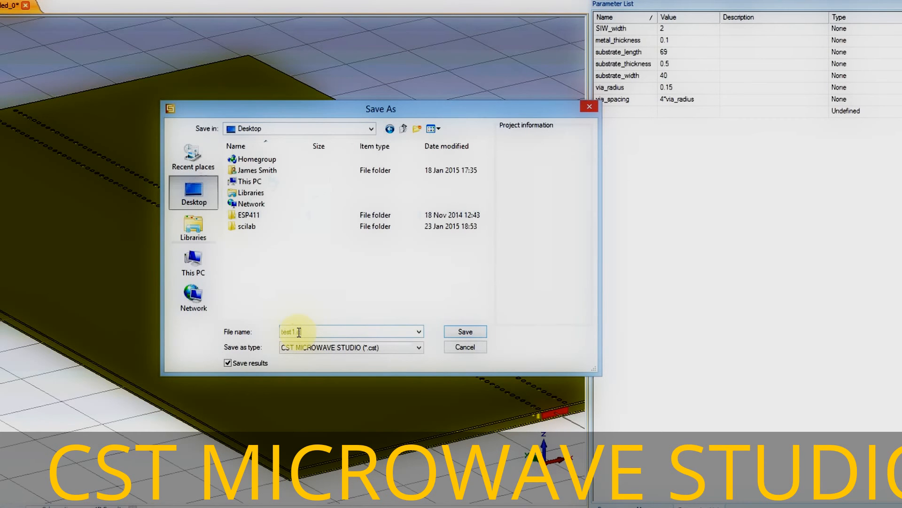
key("BackSpace")
key("BackSpace")
key("BackSpace")
key("BackSpace")
key("BackSpace")
key("BackSpace")
key("BackSpace")
key("BackSpace")
key("BackSpace")
Name the project SIW_duroid6002_56ghz and save it as a CST MICROWAVE STUDIO file
type("SIW_")
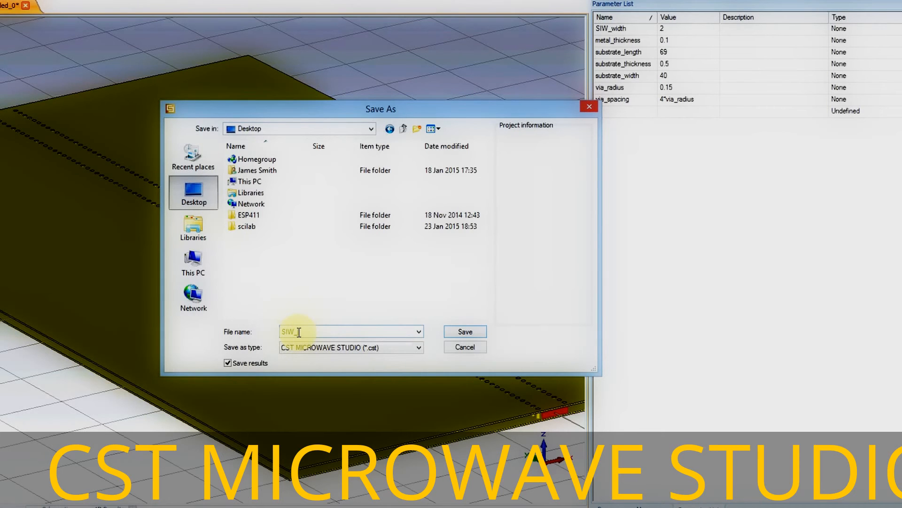
type("tun")
type("oid6002_56ghz")
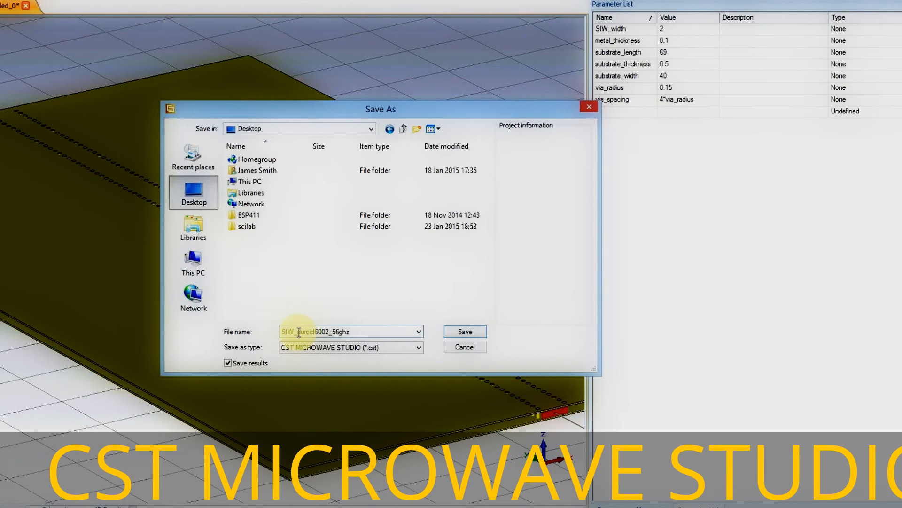
key("Return")
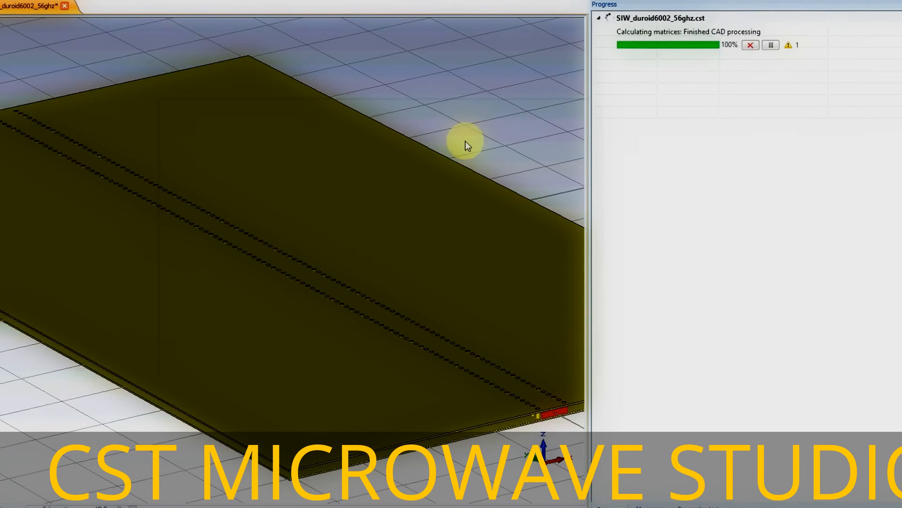
Switch to File Explorer and look through the Result folder inside the SIW_duroid6002_56ghz folder on the Desktop
key("super+e")
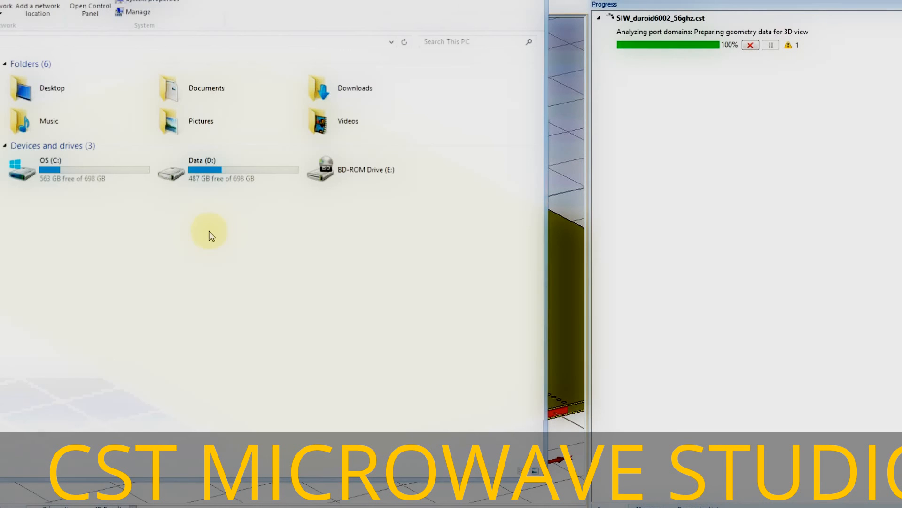
double_click(17, 88)
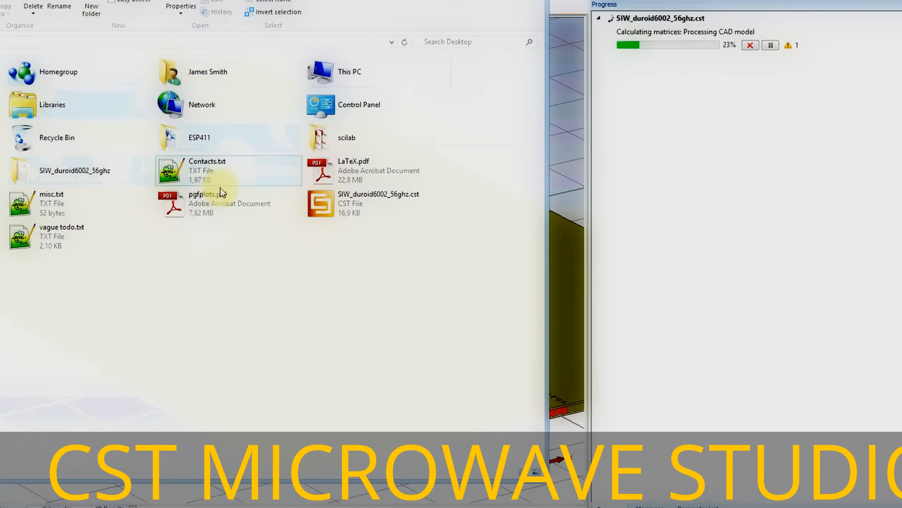
left_click(368, 202)
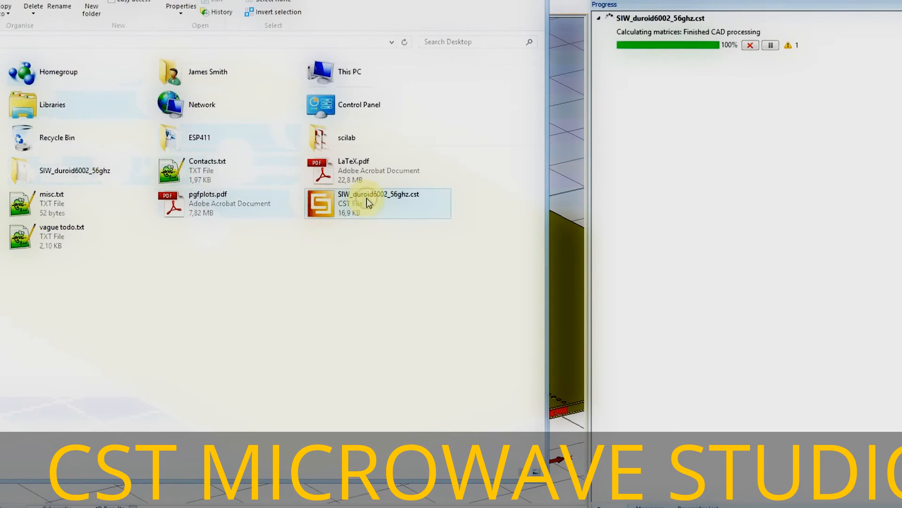
left_click(46, 175)
double_click(54, 175)
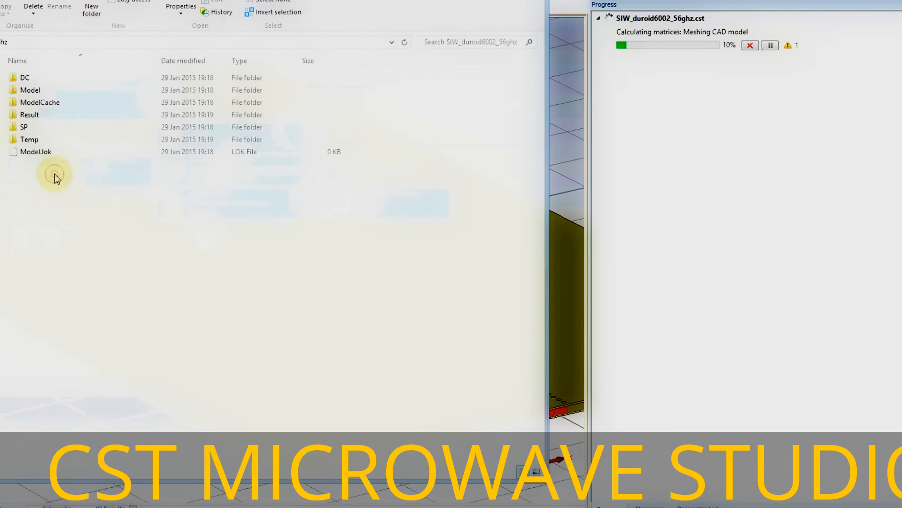
left_click(39, 117)
double_click(39, 116)
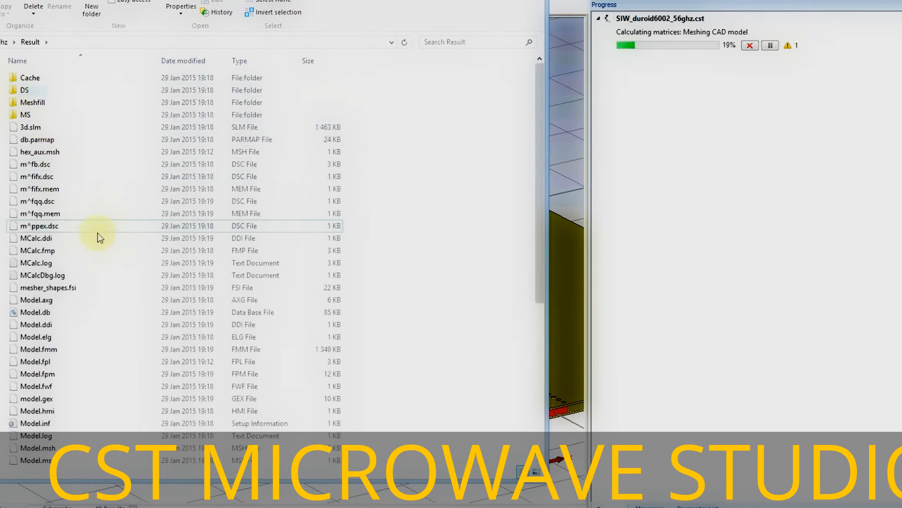
scroll(99, 243, "down", 6)
scroll(100, 242, "down", 1)
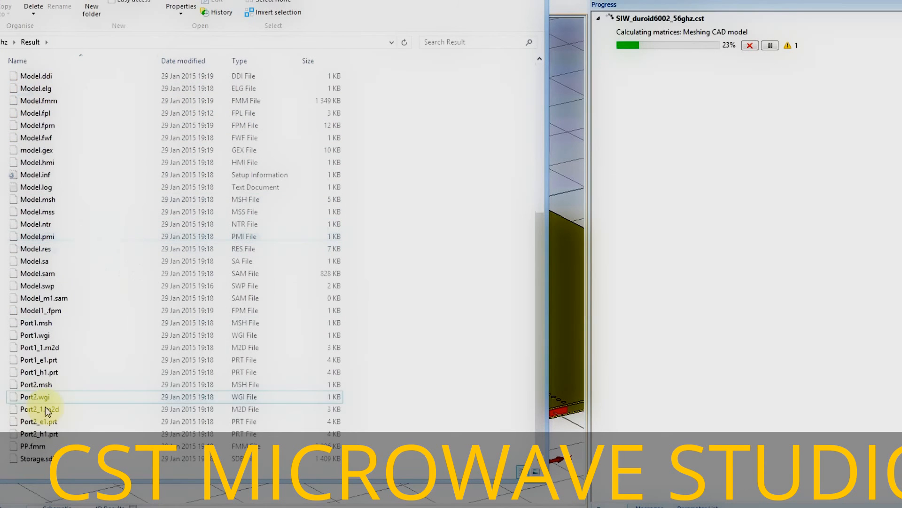
scroll(75, 178, "up", 7)
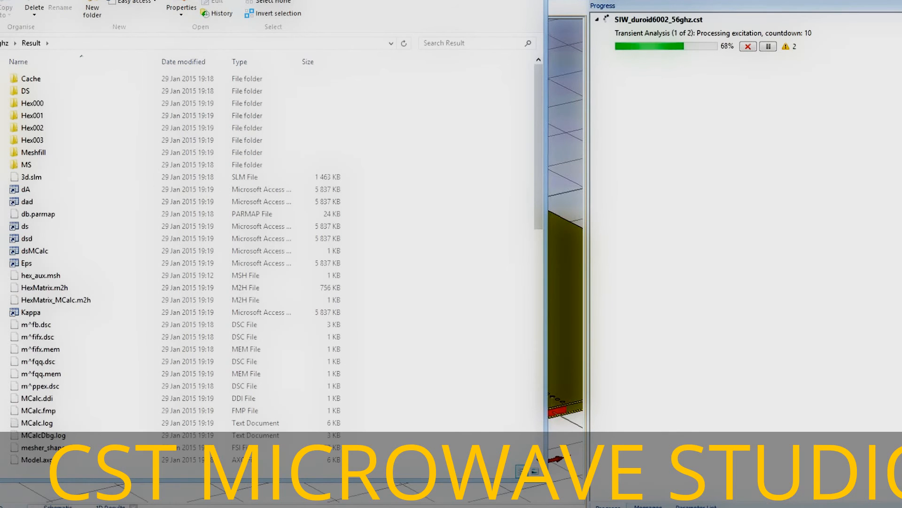
Switch back to CST Studio, show the 3D model instead of the time signals, and select the PEC material
key("alt+Tab")
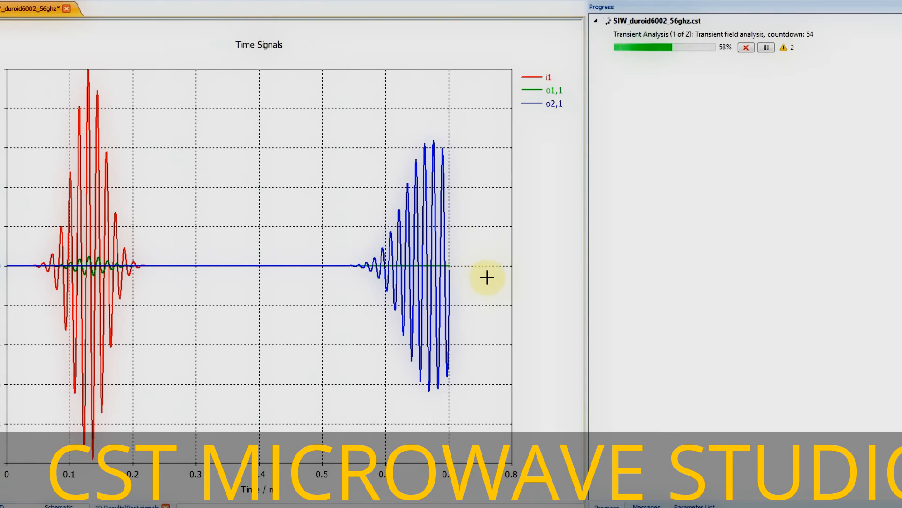
left_click(2, 506)
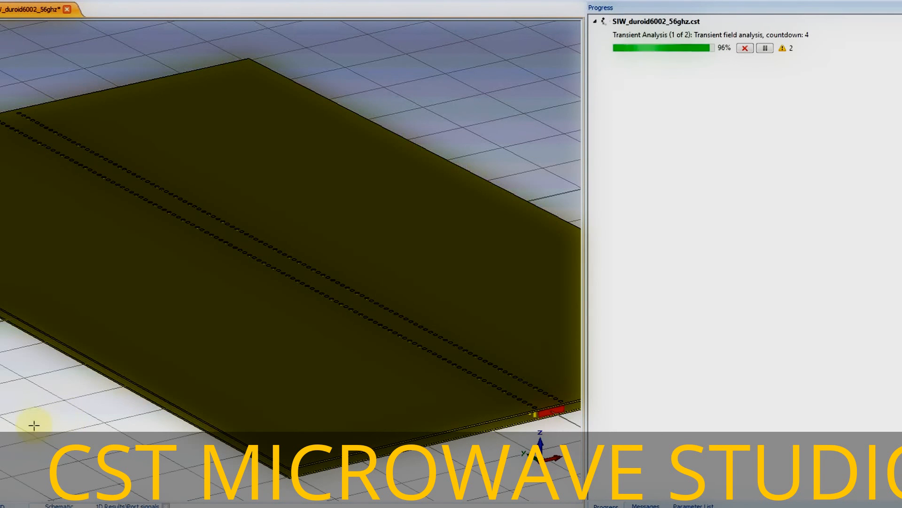
left_click(14, 507)
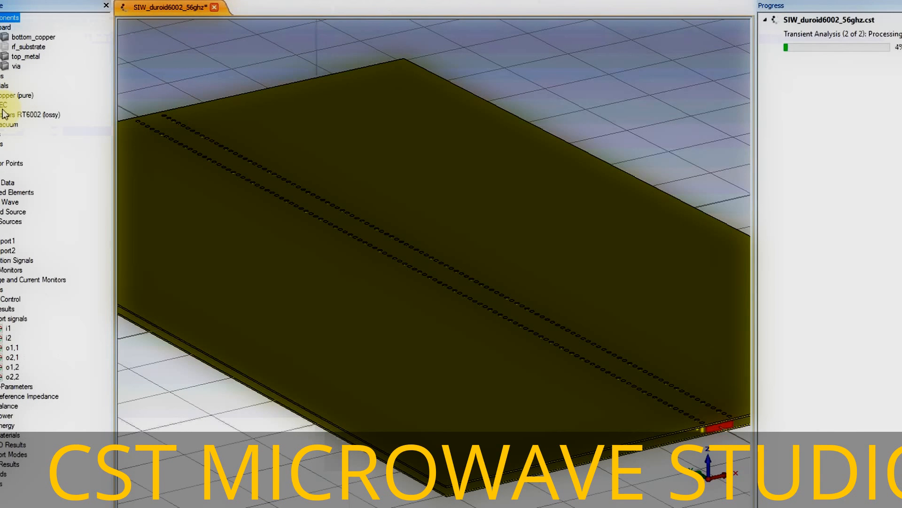
left_click(4, 105)
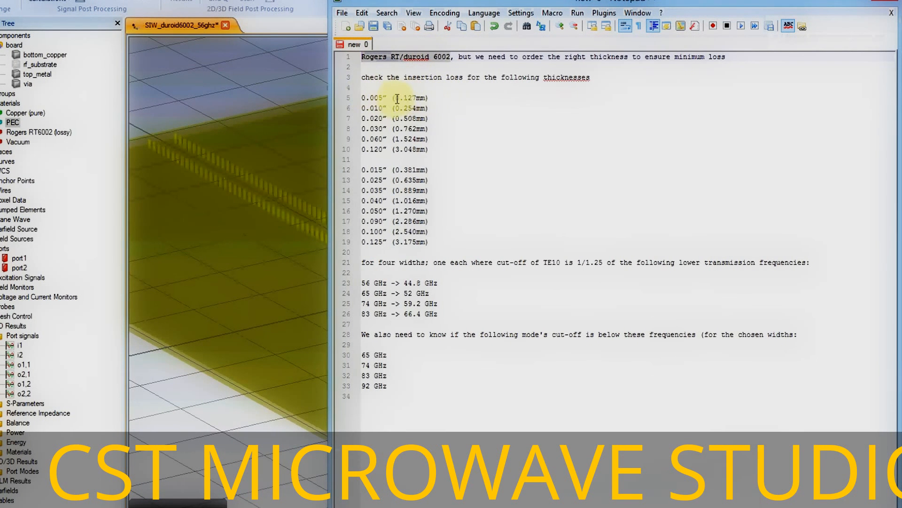
Review the substrate thicknesses, lower transmission frequencies and next-mode cut-off frequencies in the Notepad++ notes, and put the notes away
left_click_drag(395, 97, 431, 242)
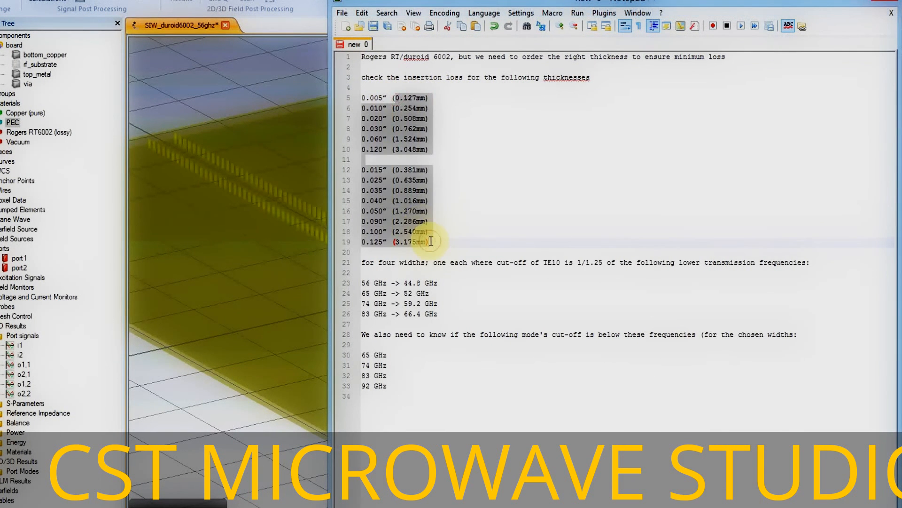
left_click(426, 284)
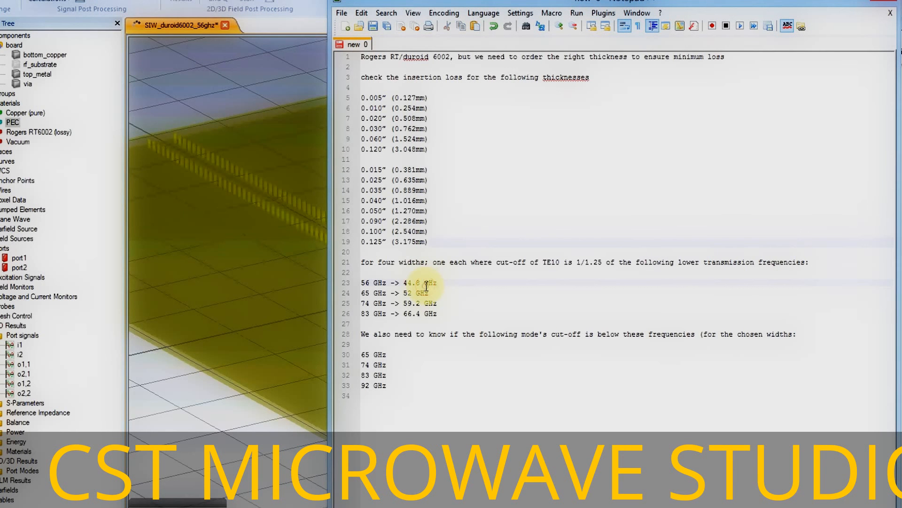
left_click_drag(396, 356, 378, 367)
triple_click(399, 387)
left_click(409, 389)
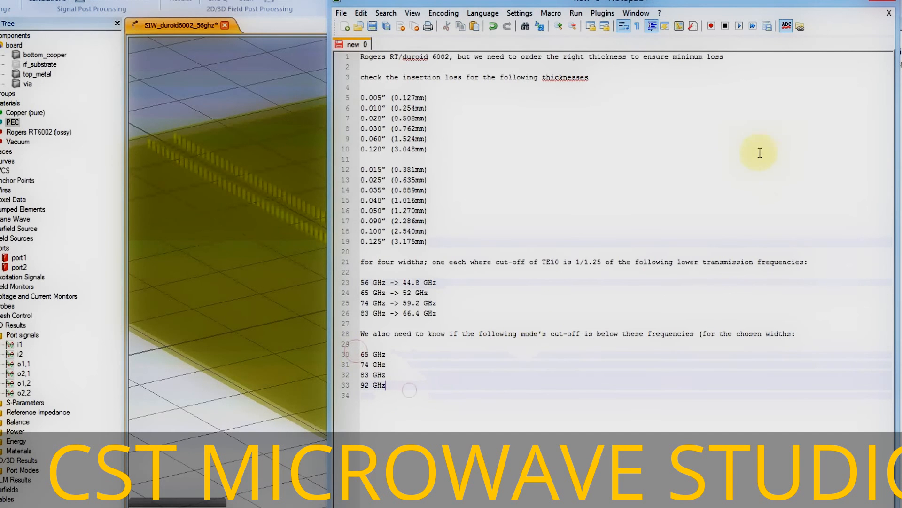
left_click(835, 6)
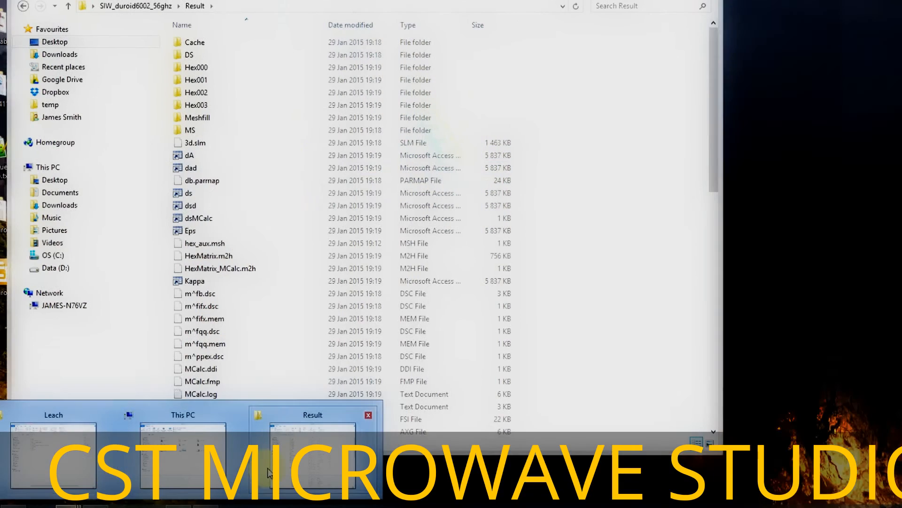
Switch to the File Explorer window of the project's Result folder and open the TOUCHSTONE files folder
left_click(269, 472)
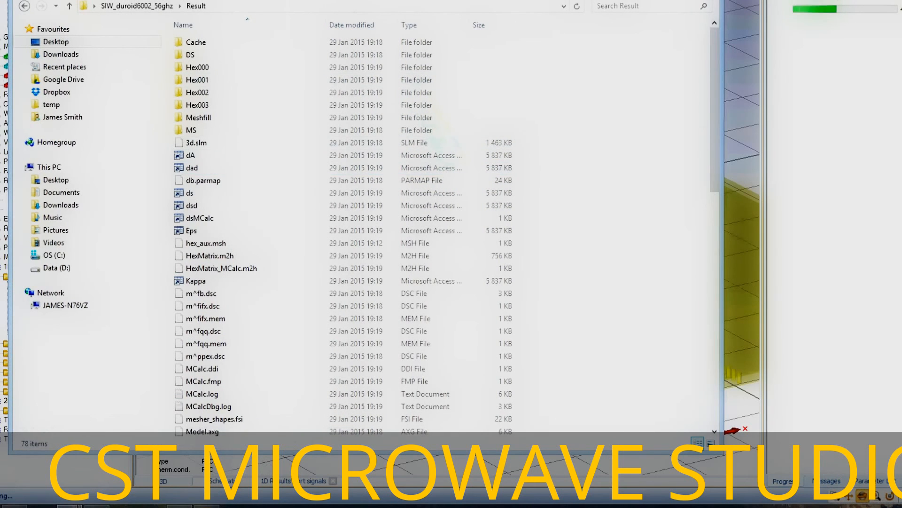
left_click(667, 0)
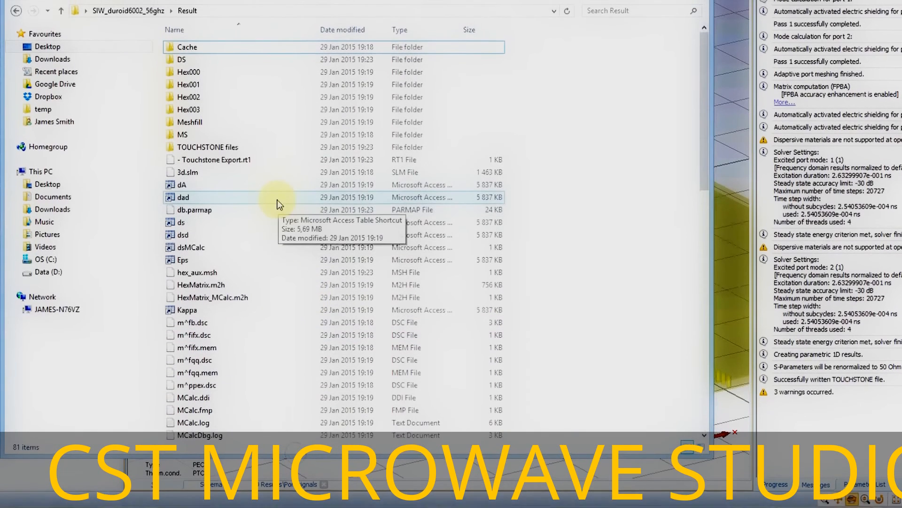
double_click(224, 149)
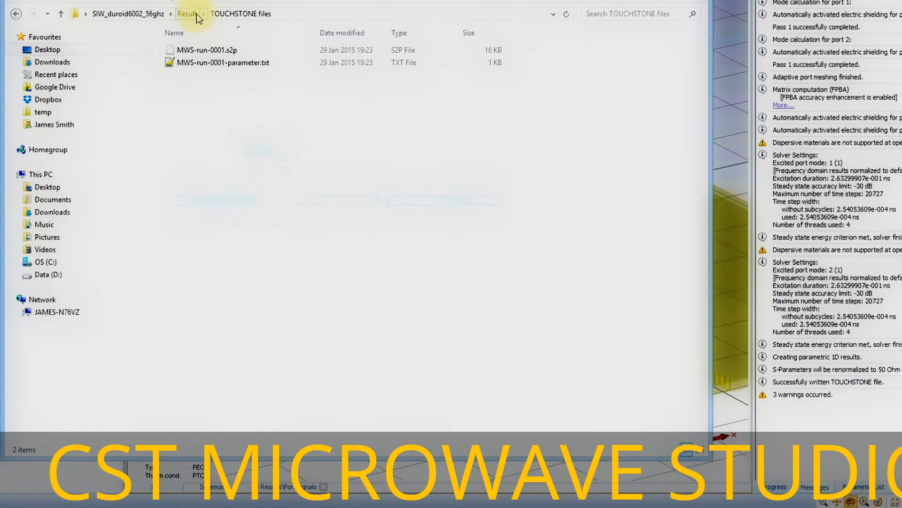
Open MWS-run-0001-parameter.txt and check the substrate thickness recorded for that run
double_click(226, 61)
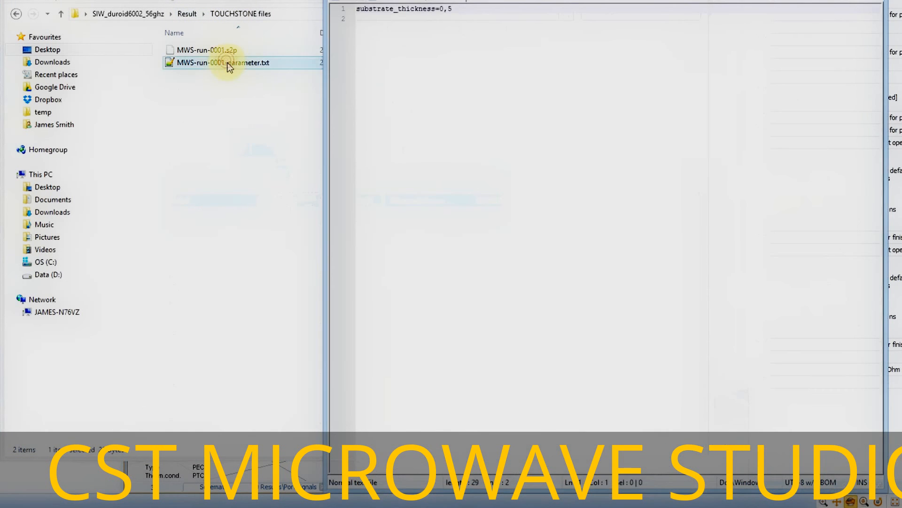
left_click_drag(459, 8, 348, 19)
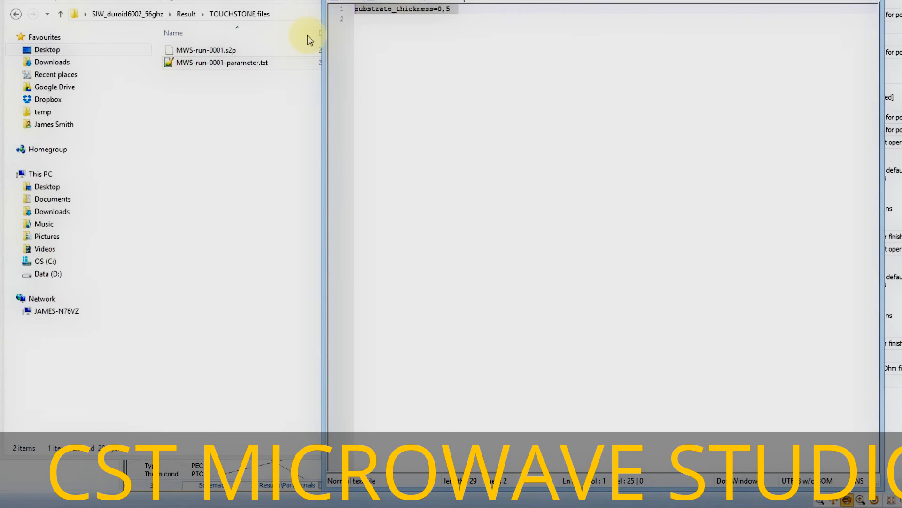
Open MWS-run-0001.s2p in Notepad++ and widen the editor window so each frequency's data fits on one line
left_click(201, 54)
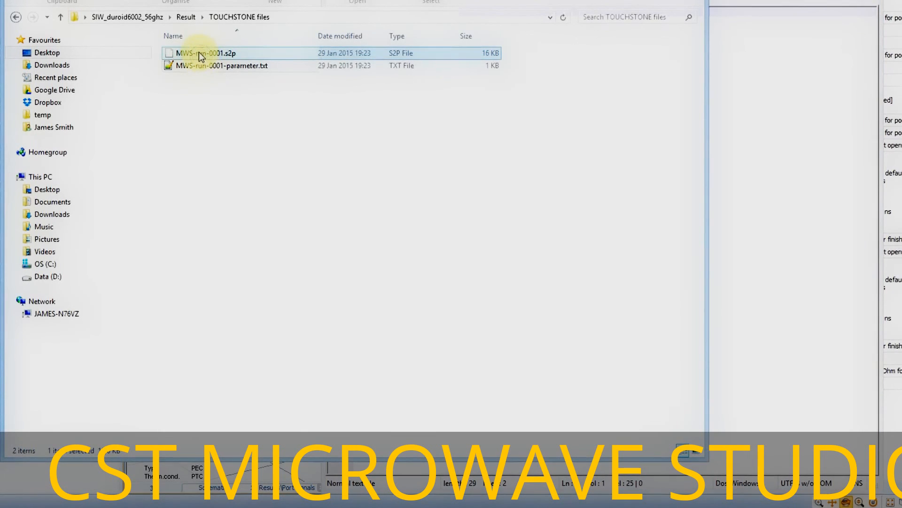
left_click(199, 52)
right_click(198, 52)
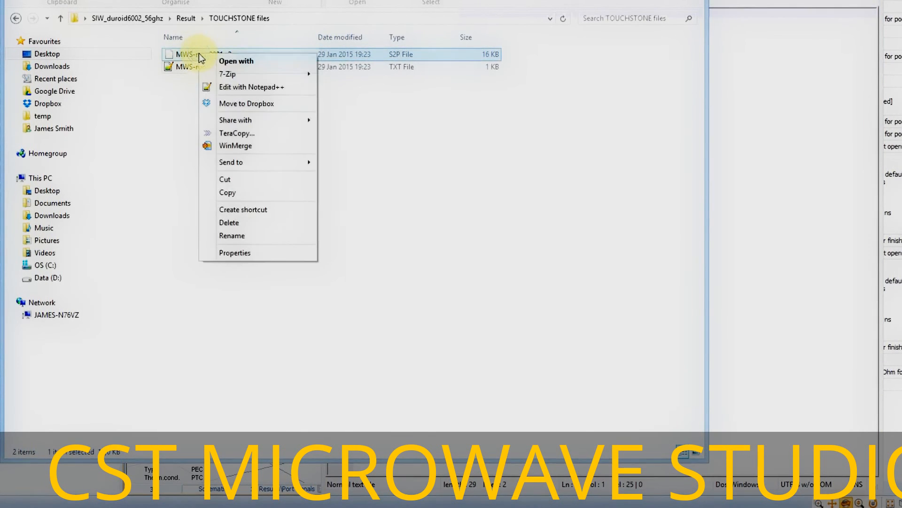
left_click(242, 86)
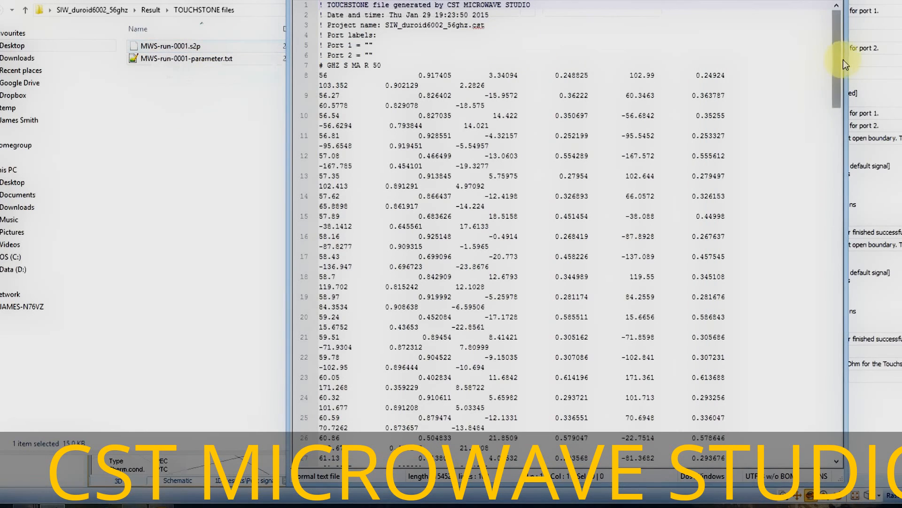
left_click_drag(847, 60, 901, 61)
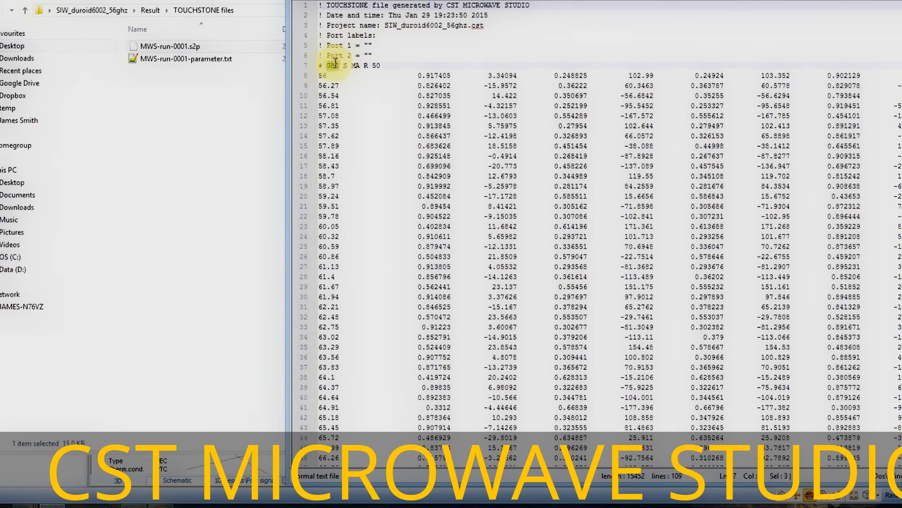
Examine the Touchstone option line for data format and reference impedance, and the S-parameter value pairs in the 56 GHz row
left_click_drag(343, 64, 357, 64)
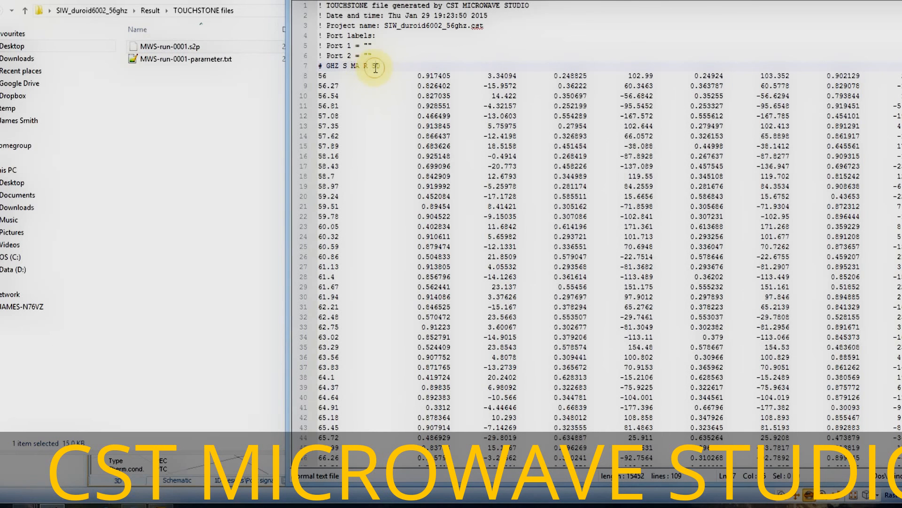
double_click(375, 67)
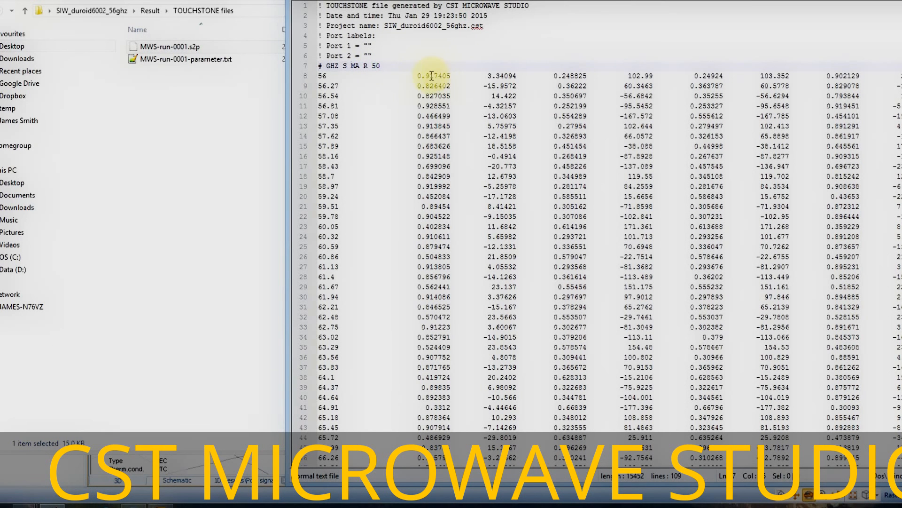
left_click_drag(415, 75, 518, 75)
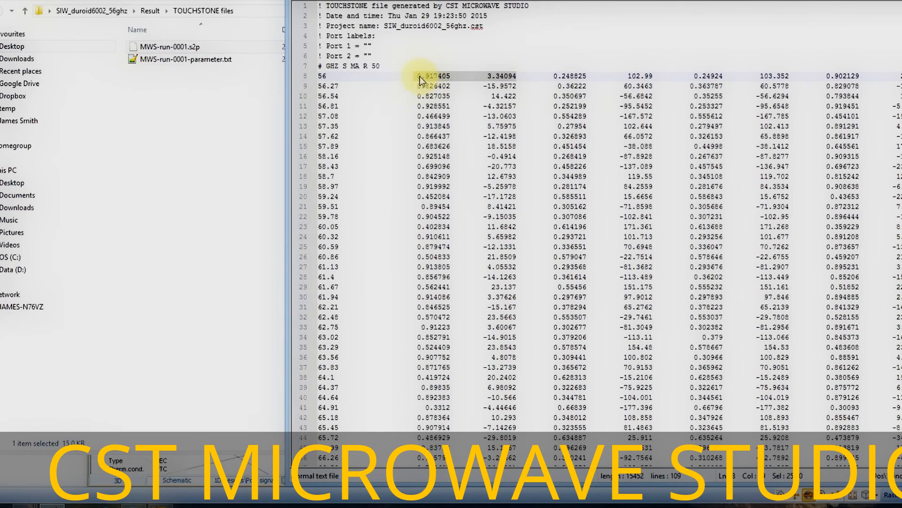
left_click_drag(553, 76, 899, 74)
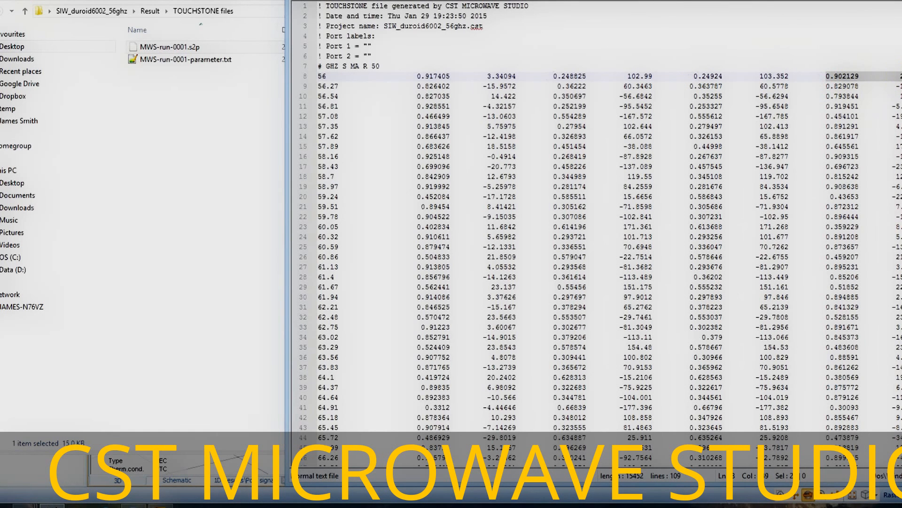
double_click(440, 77)
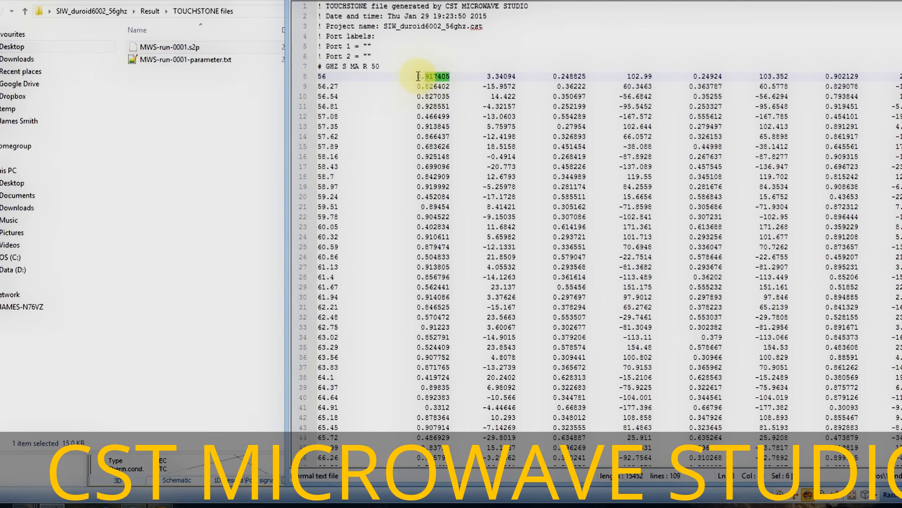
left_click_drag(418, 76, 451, 77)
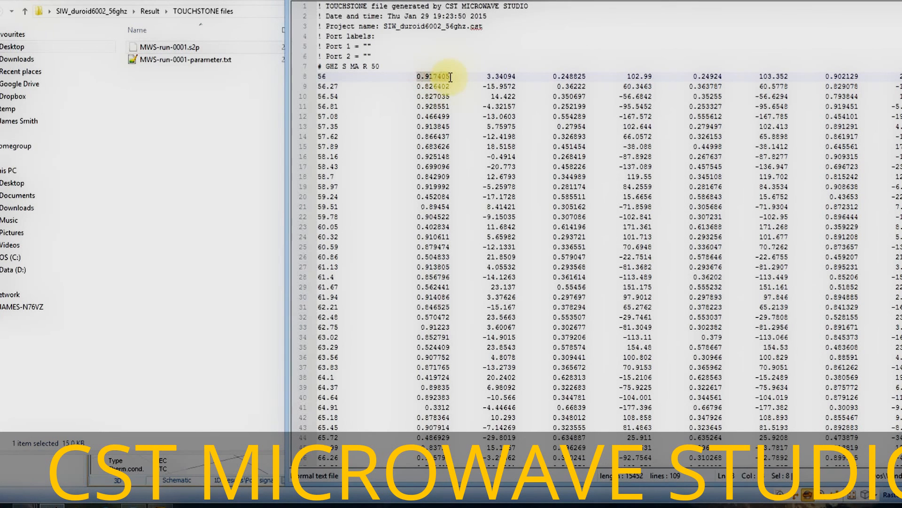
left_click_drag(483, 76, 506, 87)
left_click(559, 76)
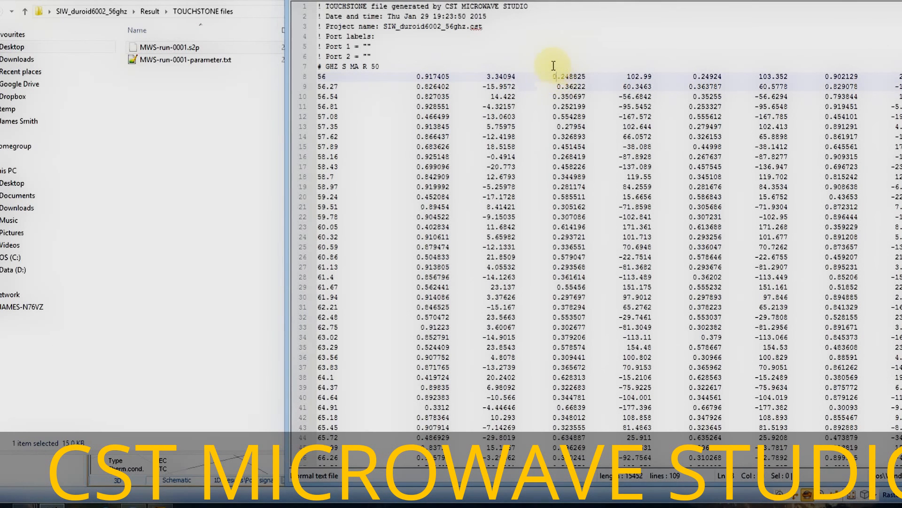
Compare the magnitude and phase columns of the two transmission parameters over the first frequency rows, and clear the column selection
left_click_drag(553, 66, 590, 146, "alt")
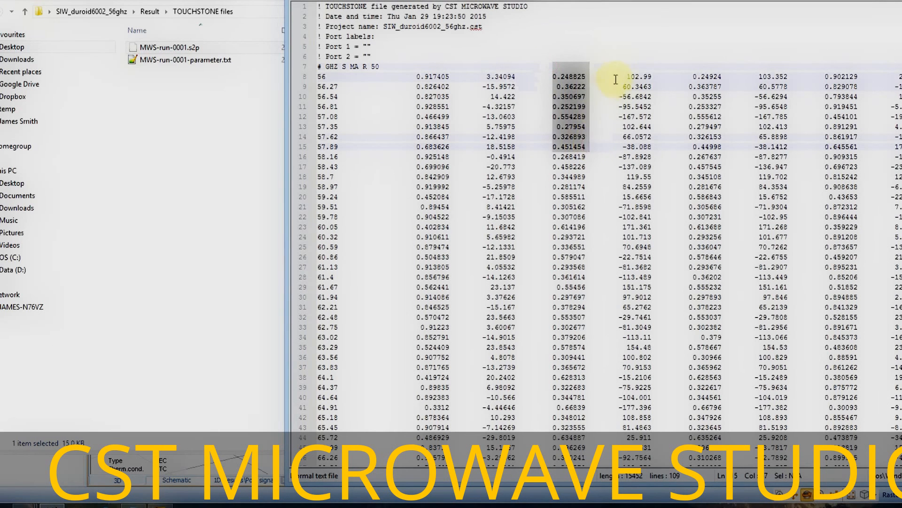
left_click_drag(616, 70, 654, 154, "alt")
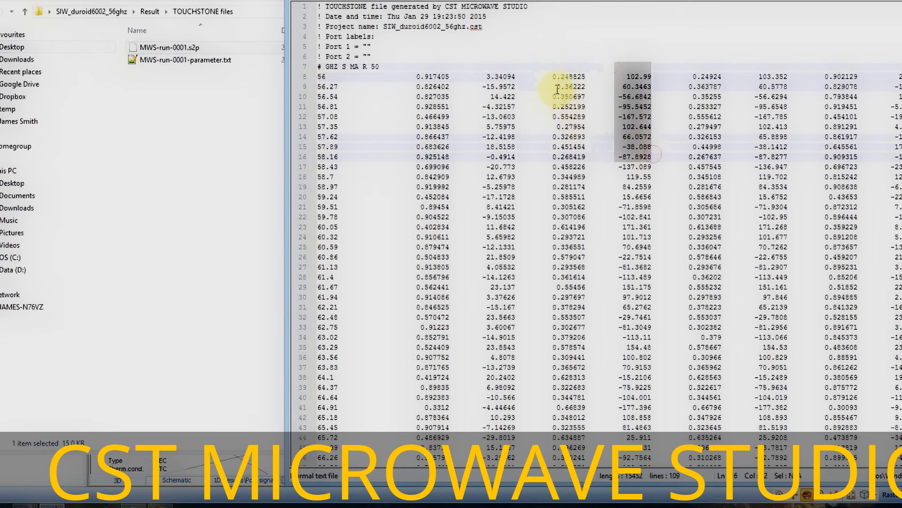
left_click_drag(552, 75, 590, 147, "alt")
left_click_drag(606, 76, 668, 157, "alt")
left_click_drag(690, 76, 730, 167, "alt")
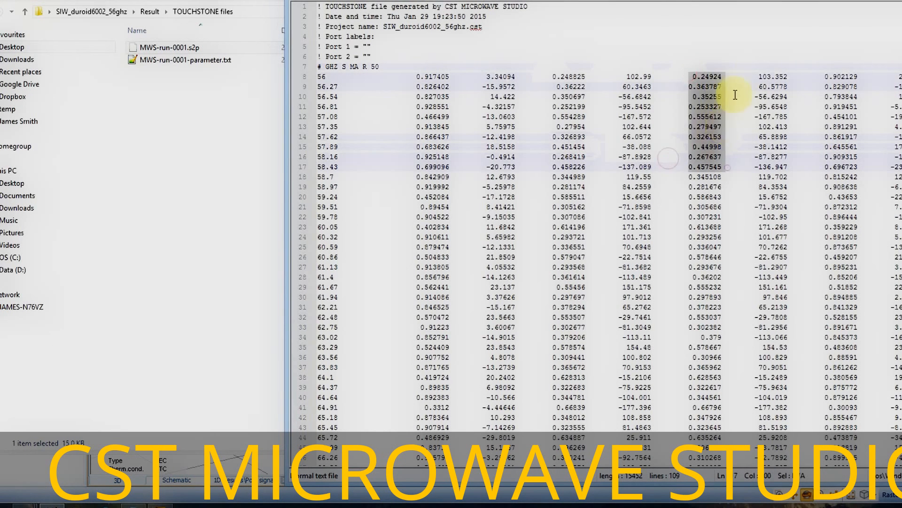
left_click_drag(751, 75, 799, 161, "alt")
left_click(764, 87)
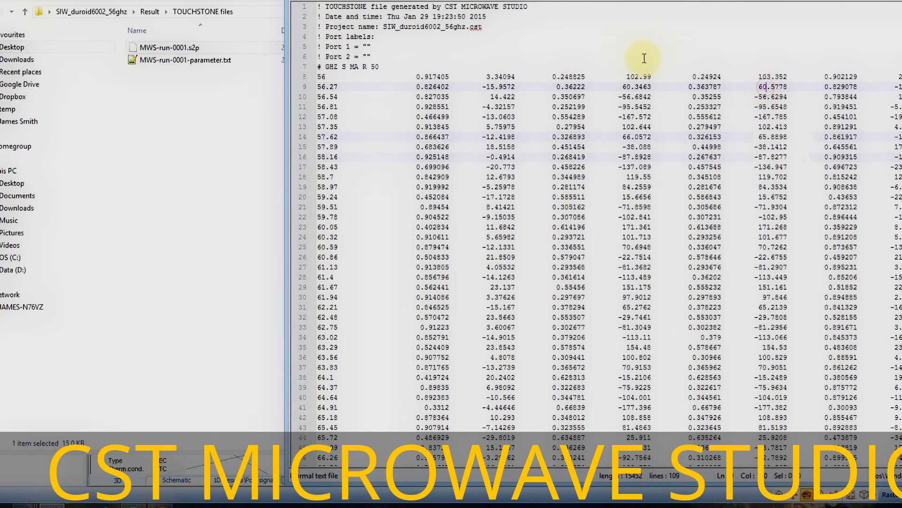